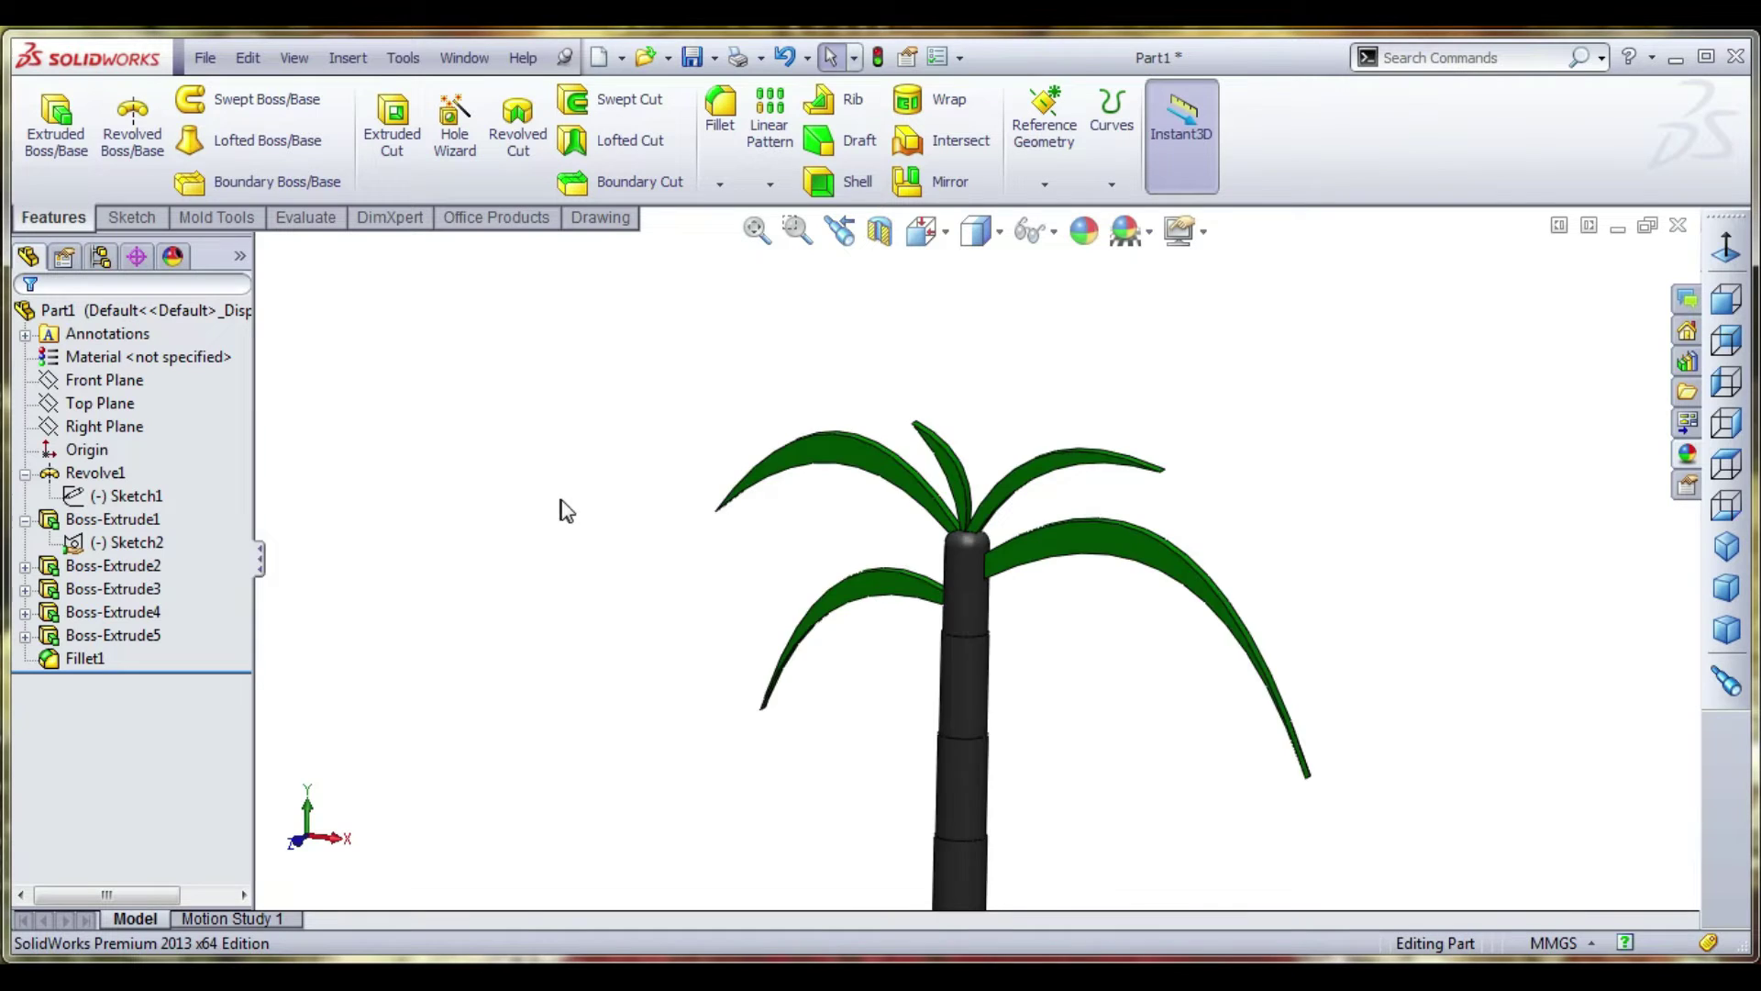
{"action": "scroll", "coordinate": [844, 774], "scroll_direction": "up", "scroll_amount": 3}
{"action": "scroll", "coordinate": [845, 775], "scroll_direction": "down", "scroll_amount": 3}
{"action": "middle_click_drag", "start_coordinate": [844, 774], "coordinate": [1014, 622]}
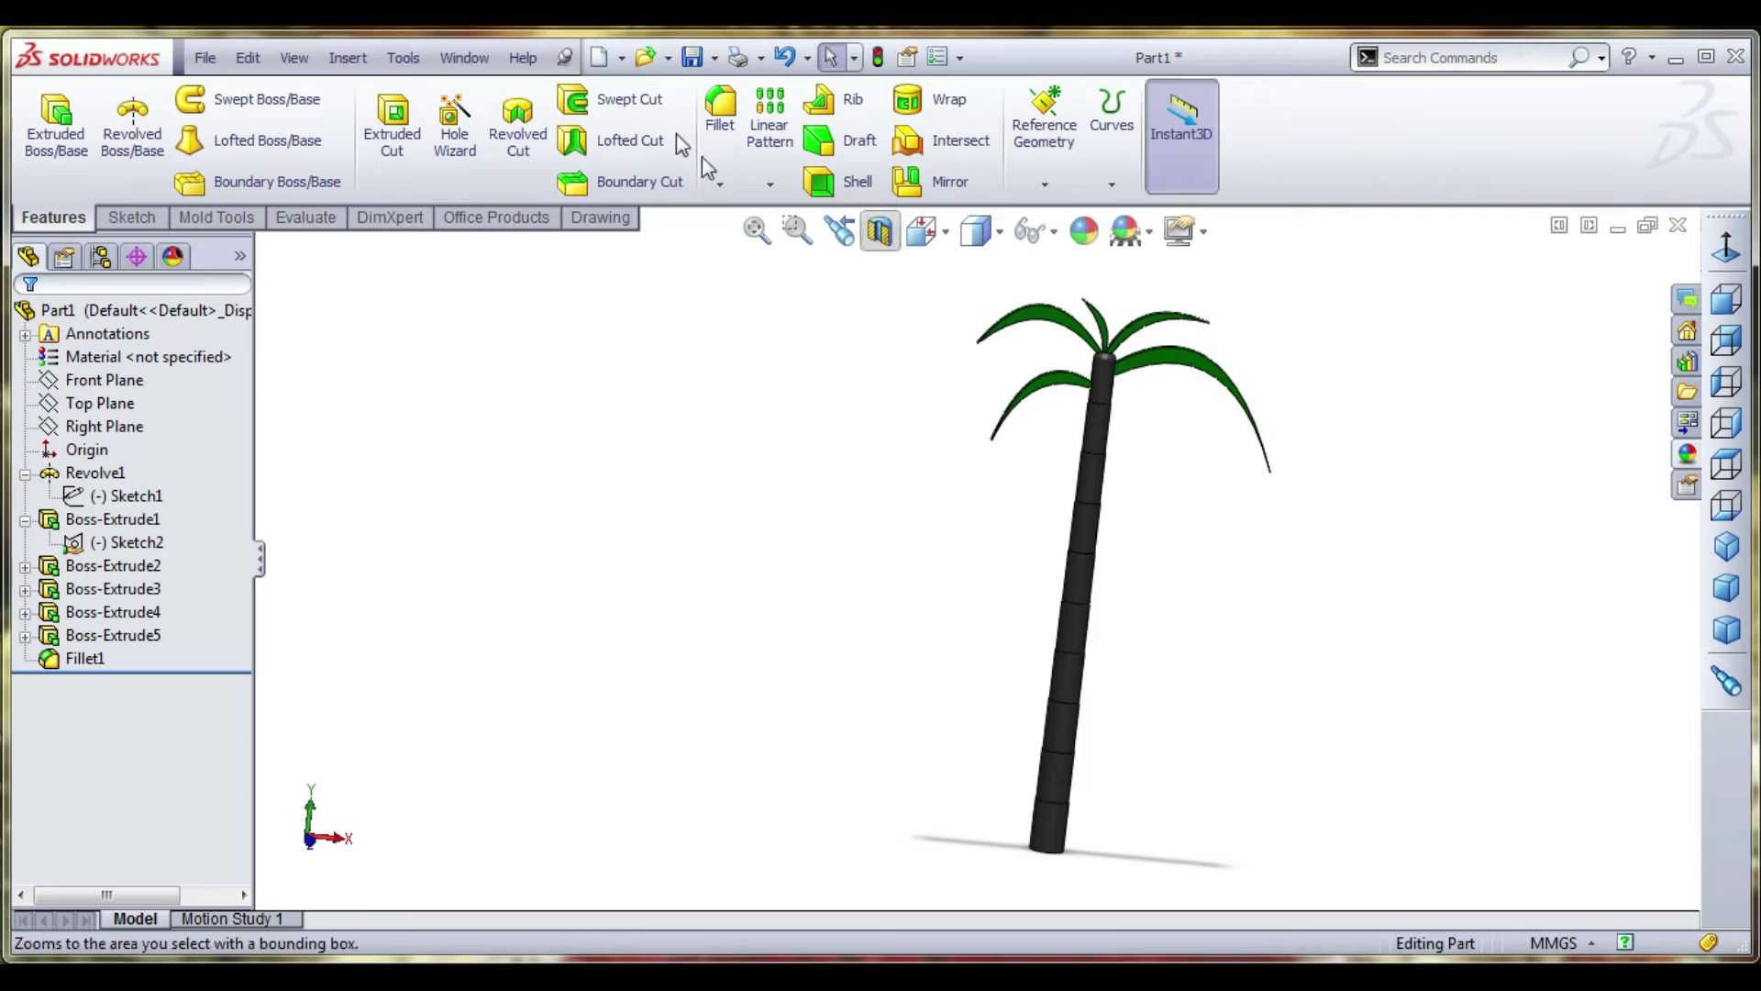
{"action": "left_click", "coordinate": [691, 61]}
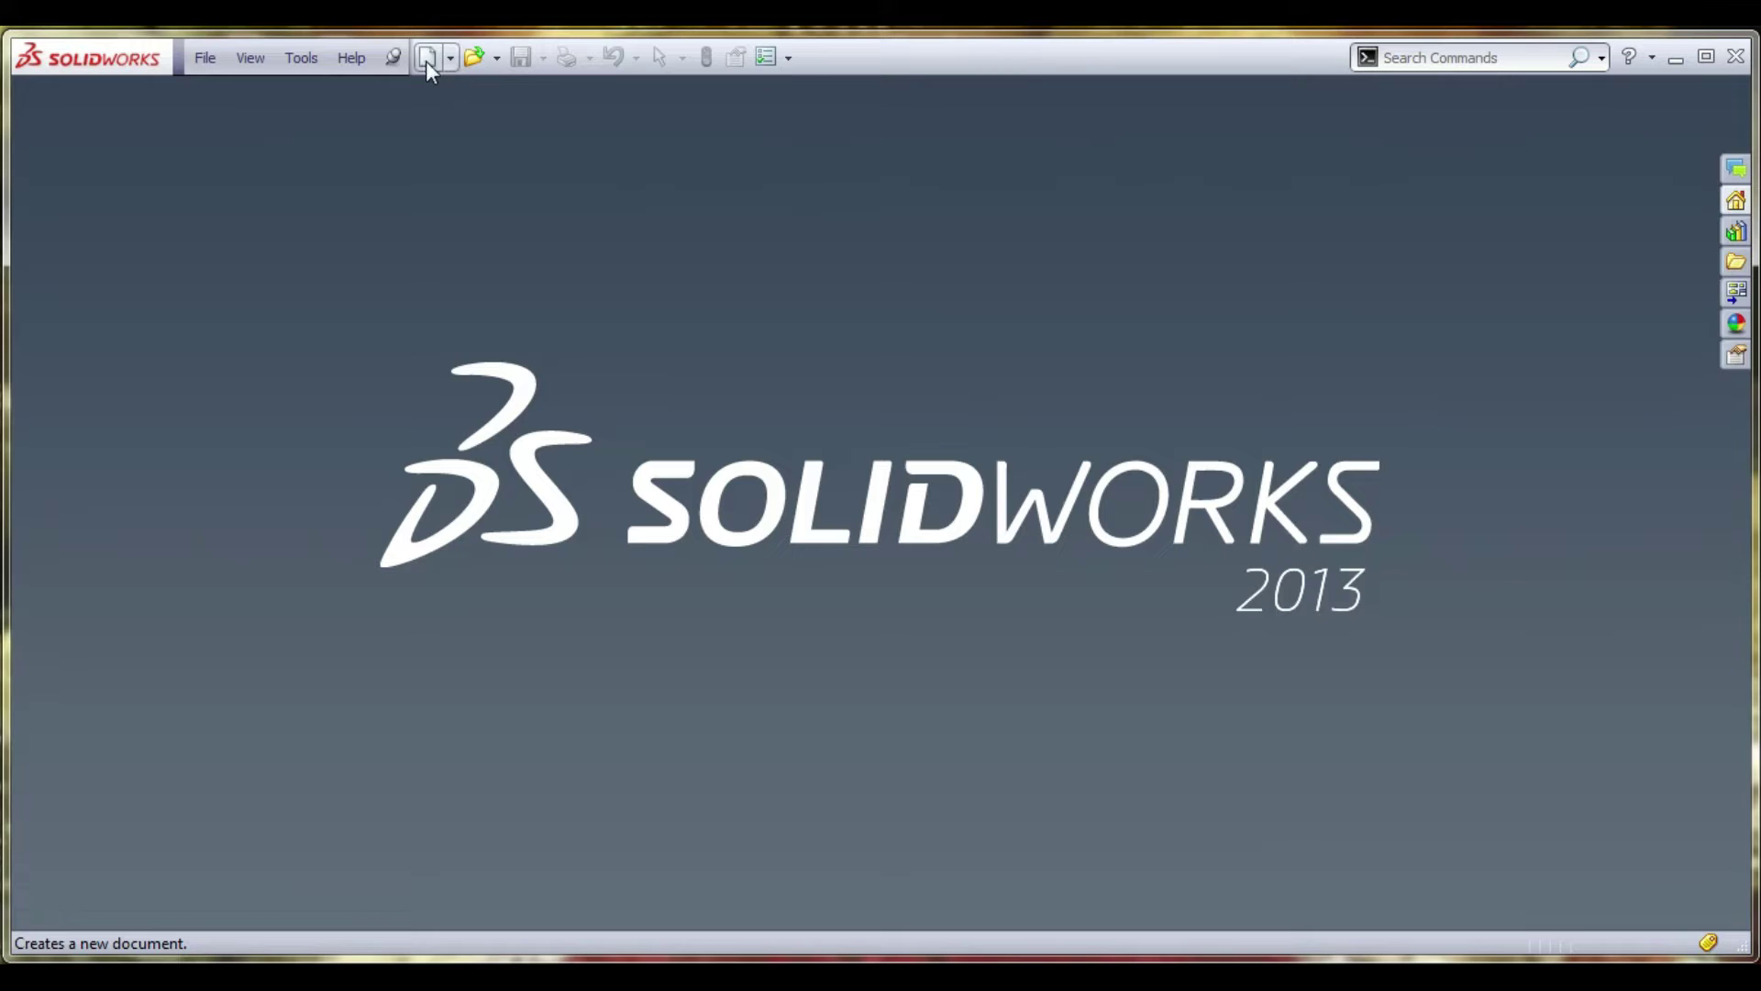
Create a new part document and start a sketch on the Front Plane
{"action": "left_click", "coordinate": [425, 58]}
{"action": "left_click", "coordinate": [528, 234]}
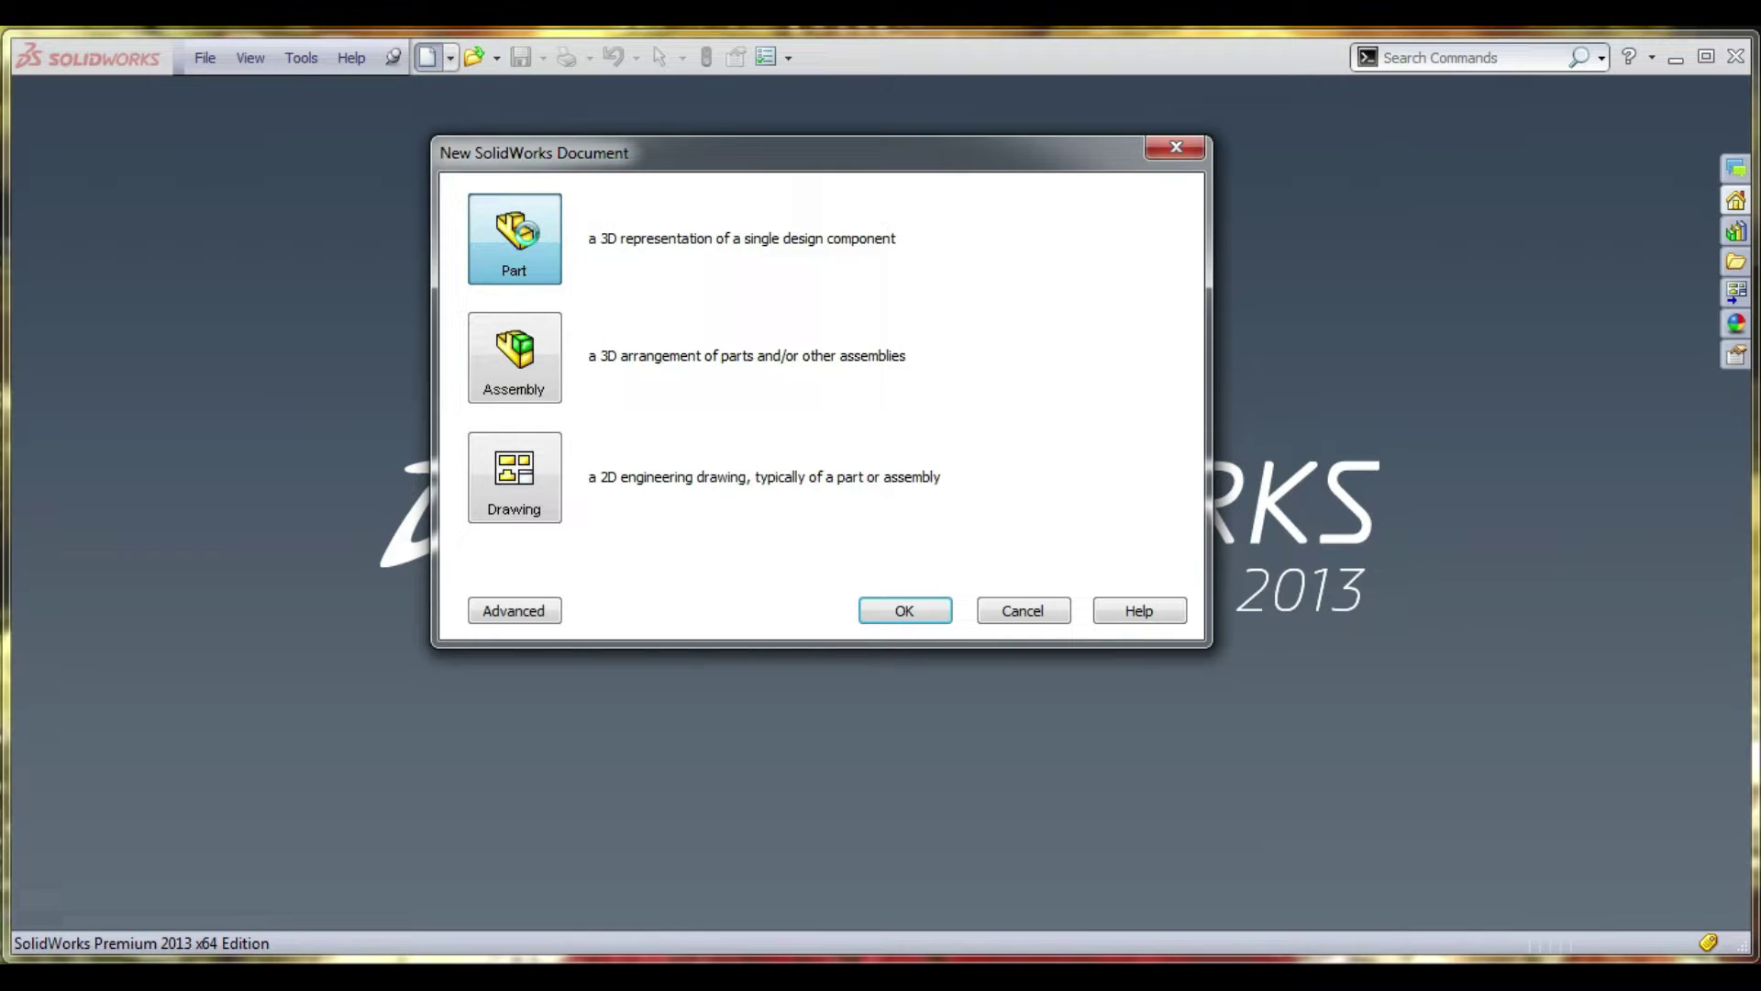
{"action": "double_click", "coordinate": [529, 236]}
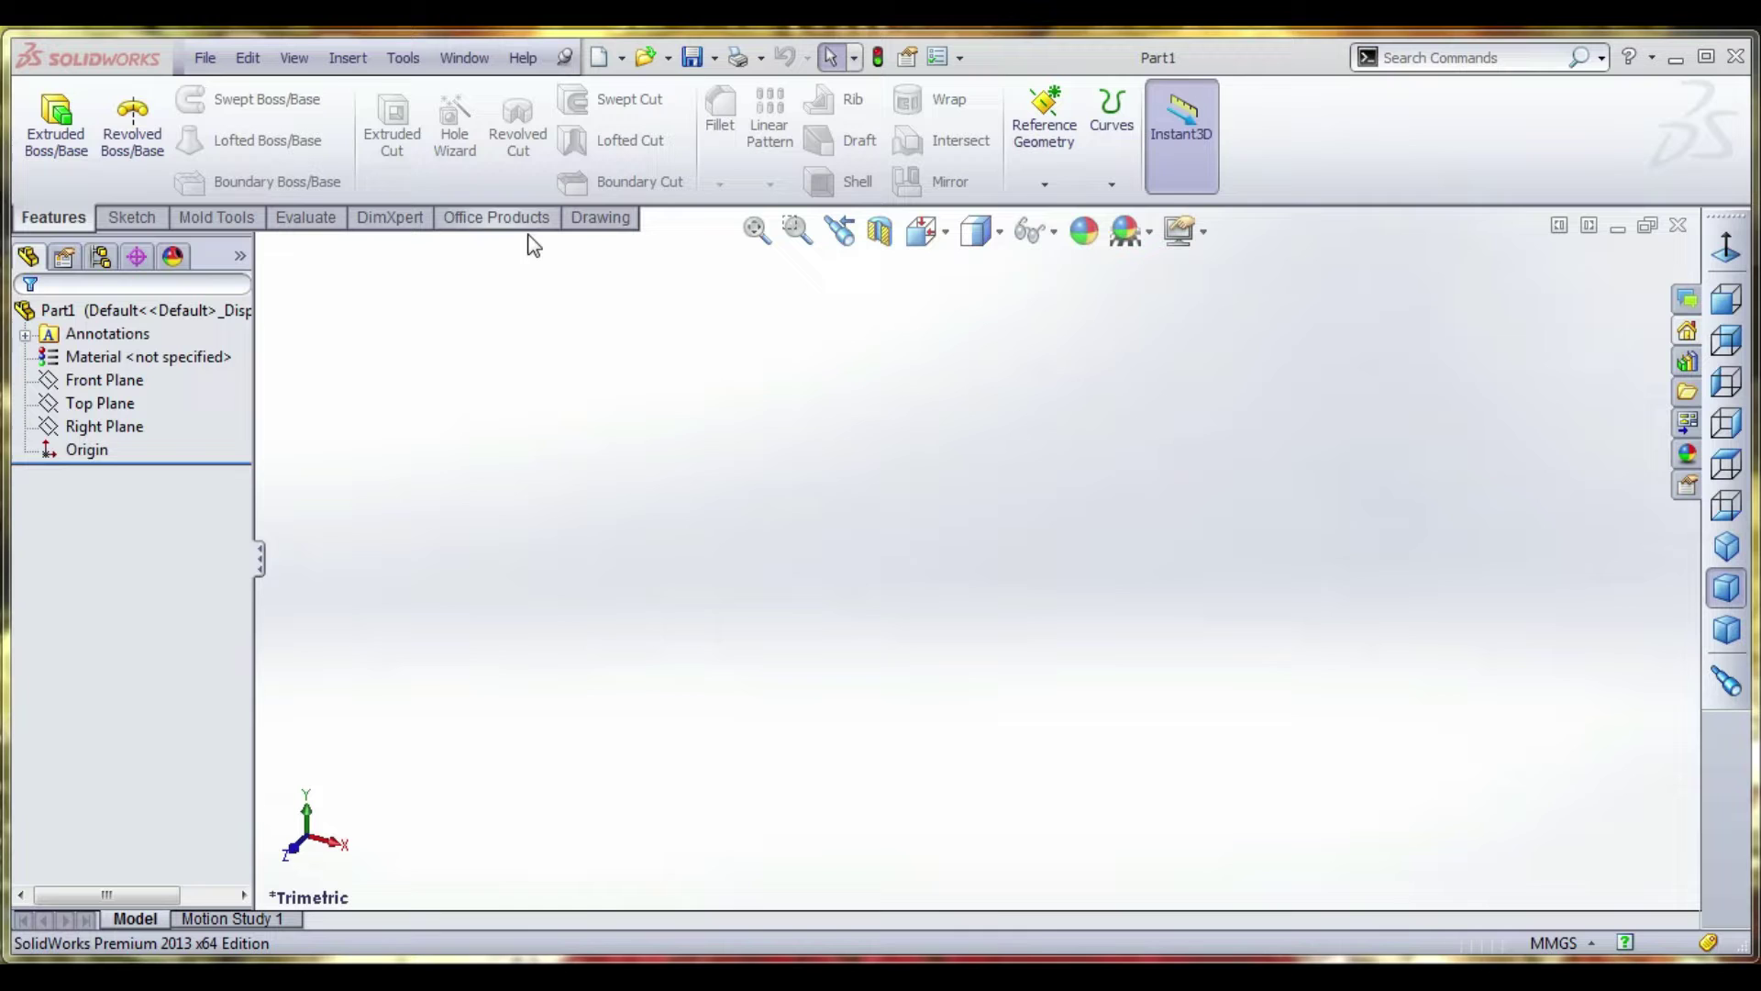
{"action": "left_click", "coordinate": [131, 218]}
{"action": "left_click", "coordinate": [48, 119]}
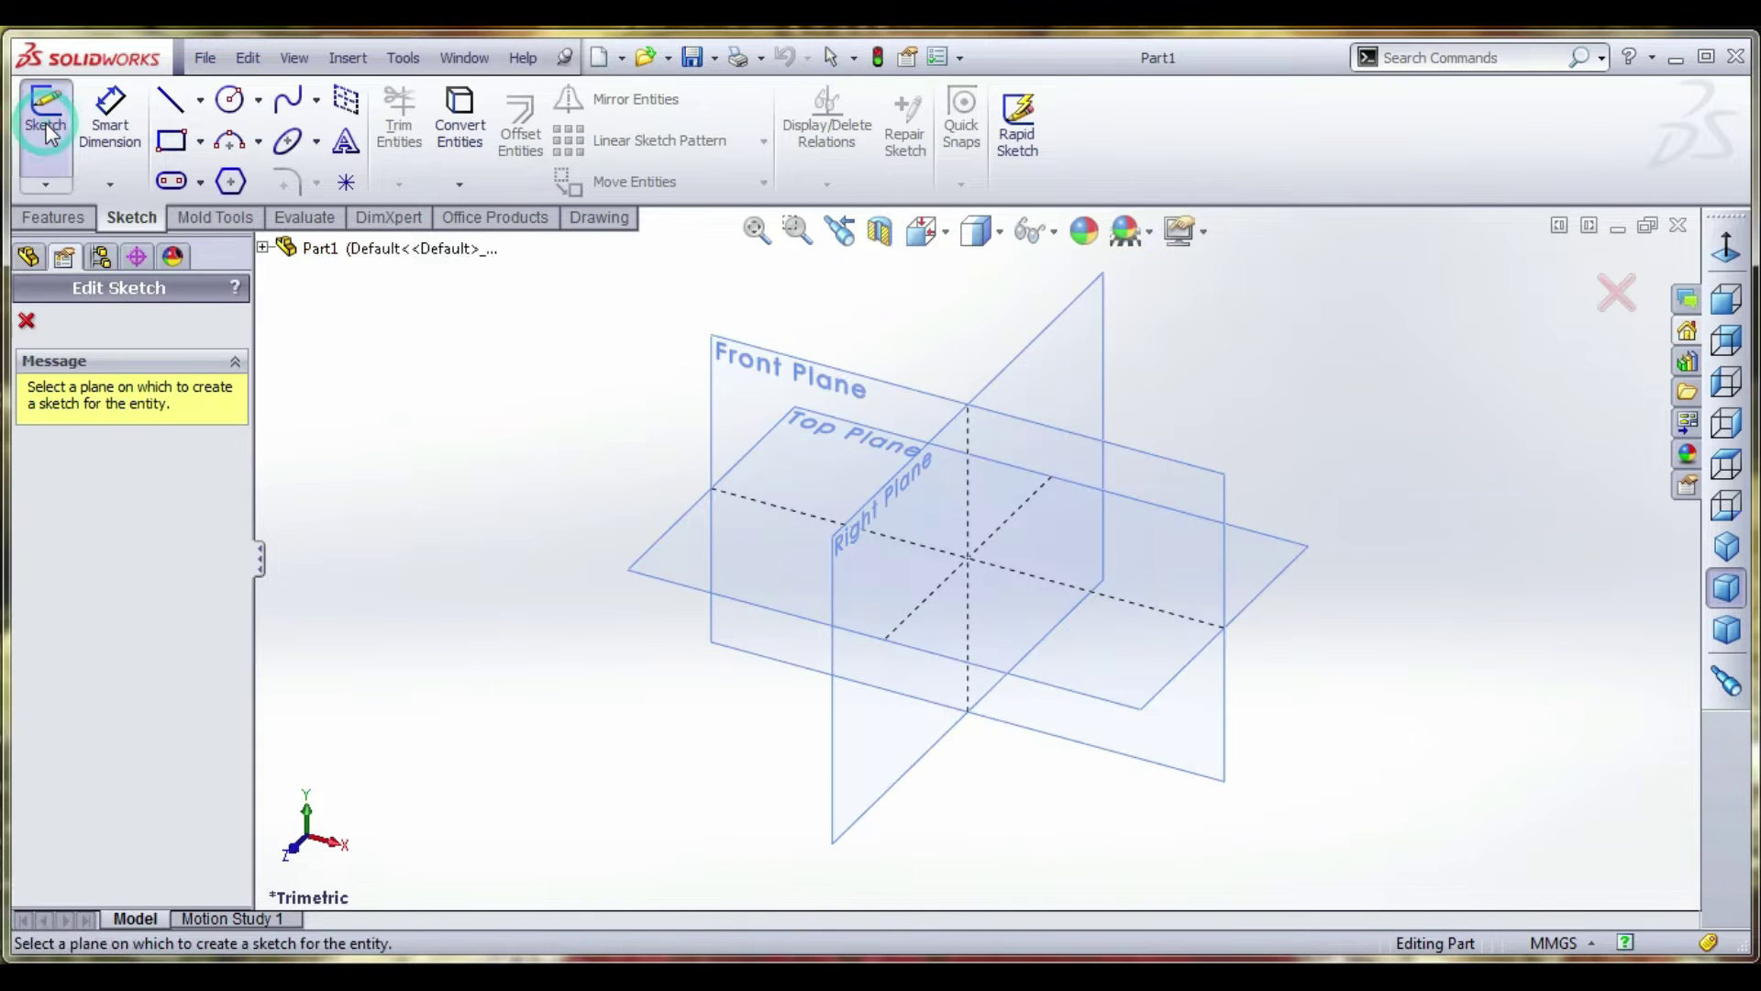
{"action": "left_click", "coordinate": [730, 369]}
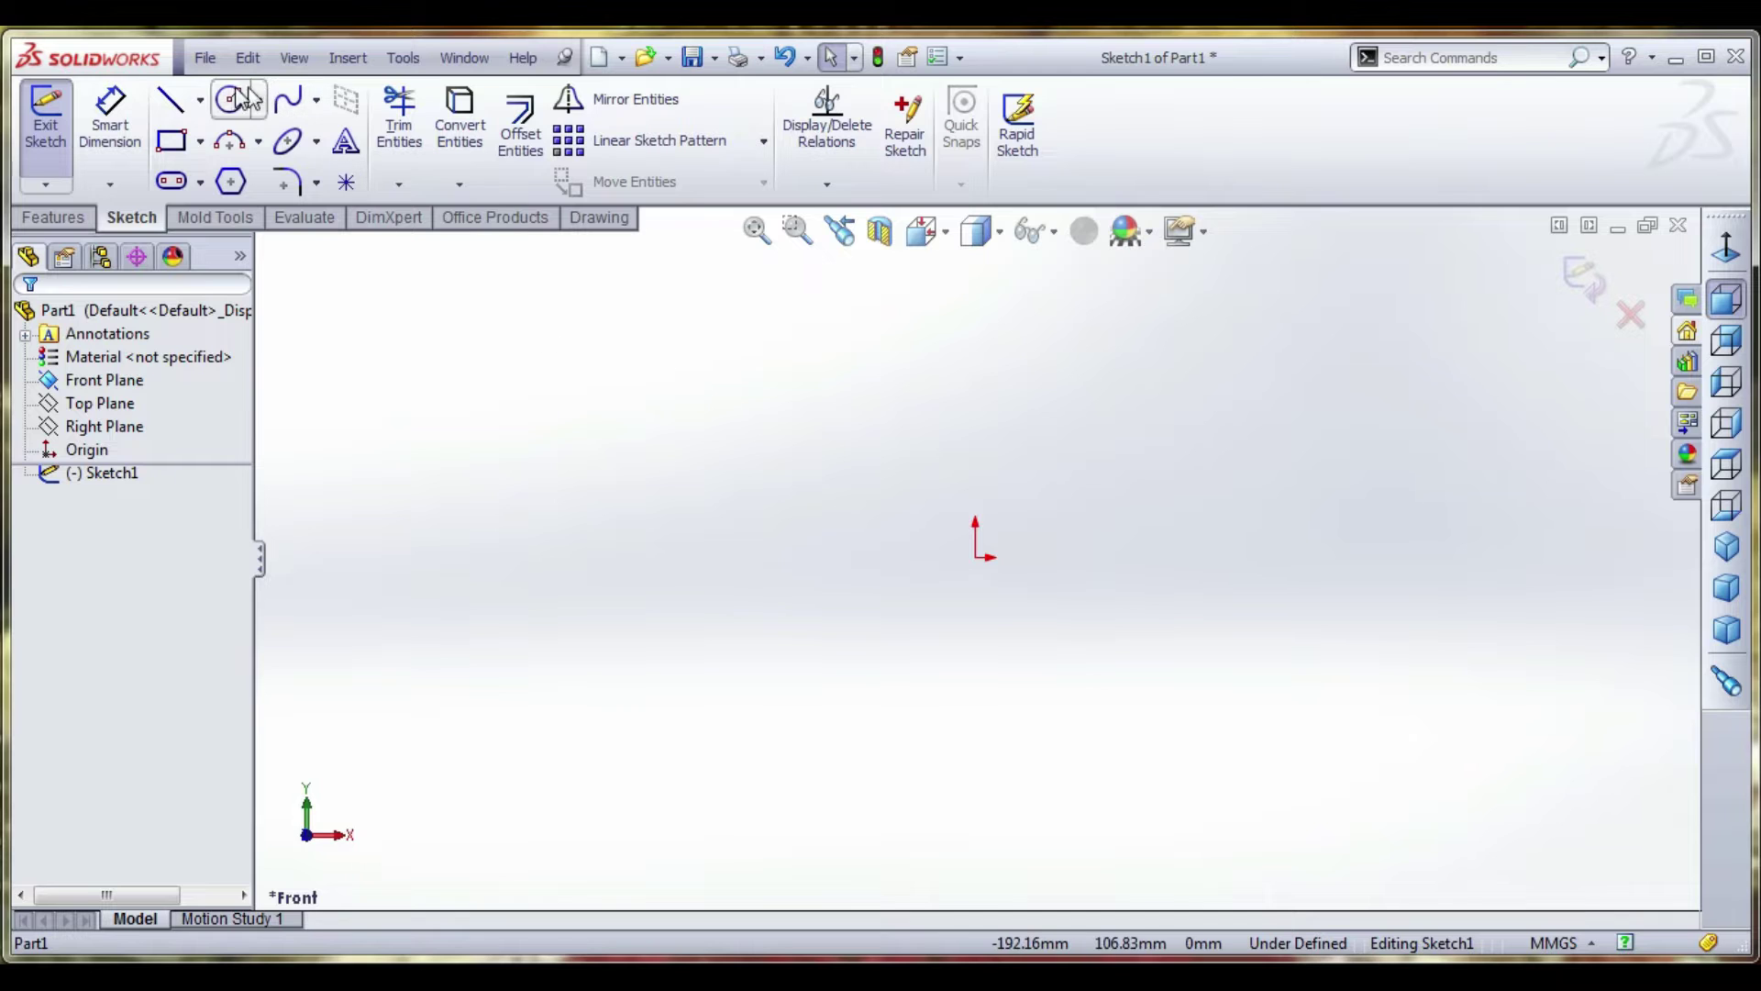
Sketch a vertical centerline about 186 mm long and a horizontal centerline, both running through the origin
{"action": "left_click", "coordinate": [200, 102]}
{"action": "left_click", "coordinate": [234, 157]}
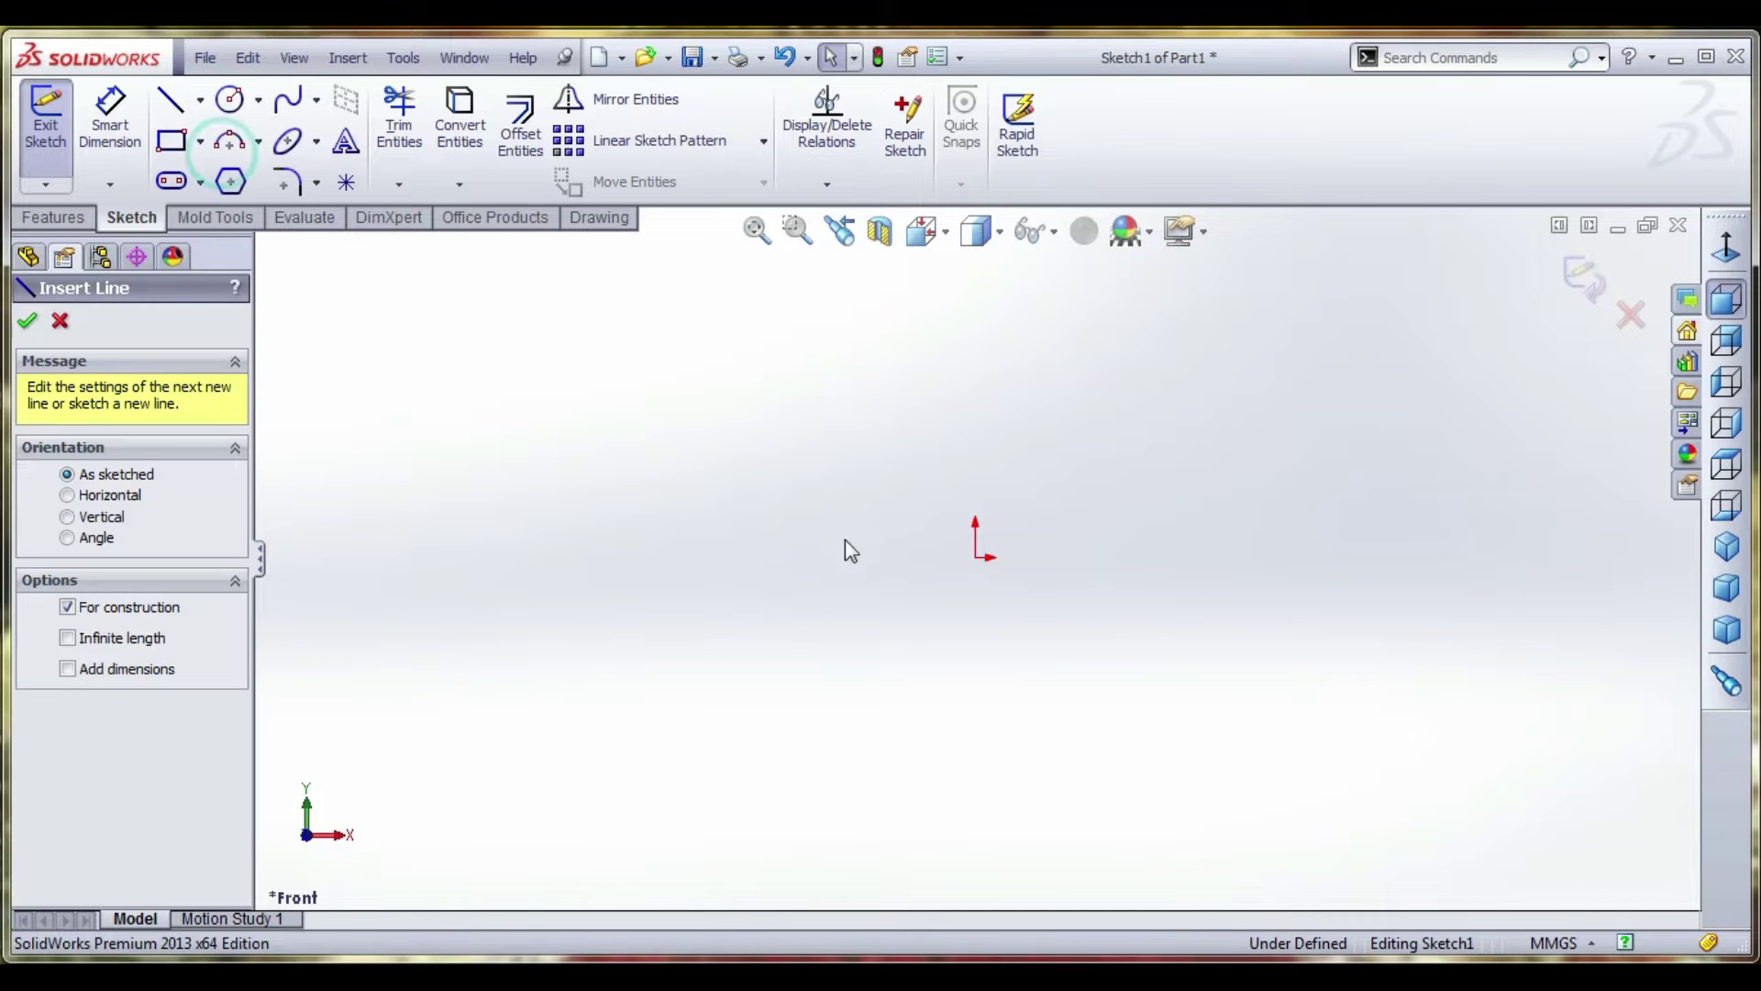
{"action": "left_click", "coordinate": [976, 555]}
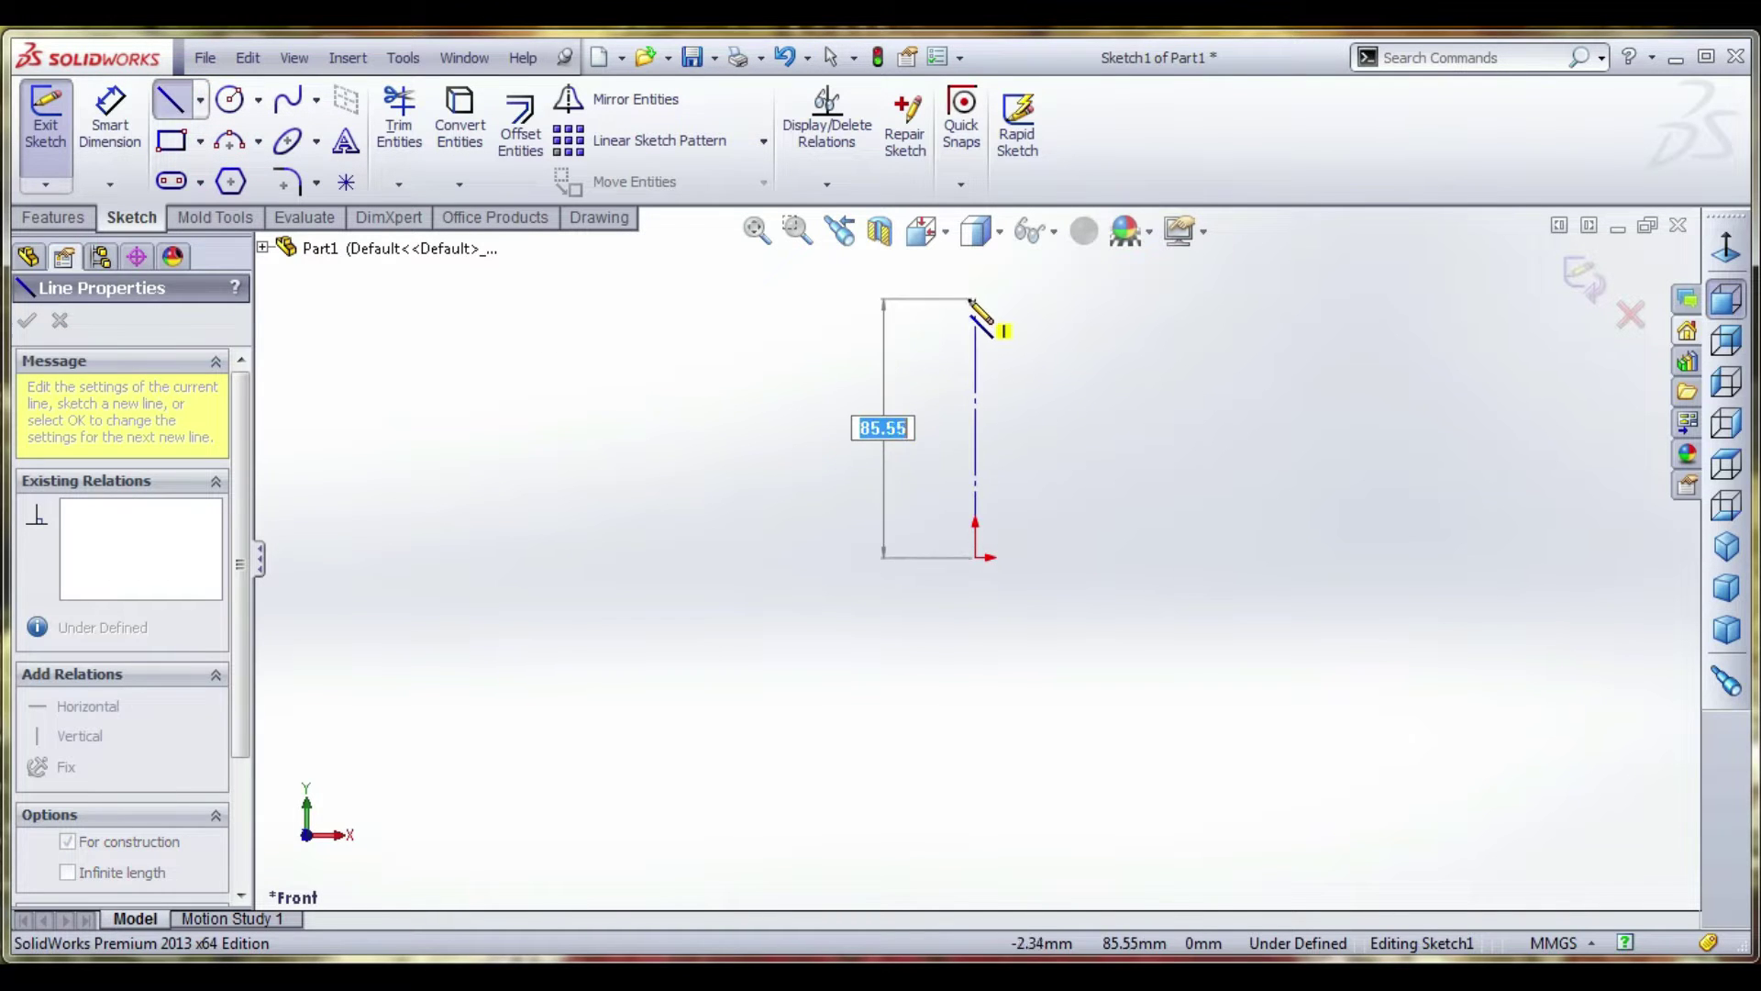
{"action": "left_click", "coordinate": [973, 299]}
{"action": "left_click", "coordinate": [975, 857]}
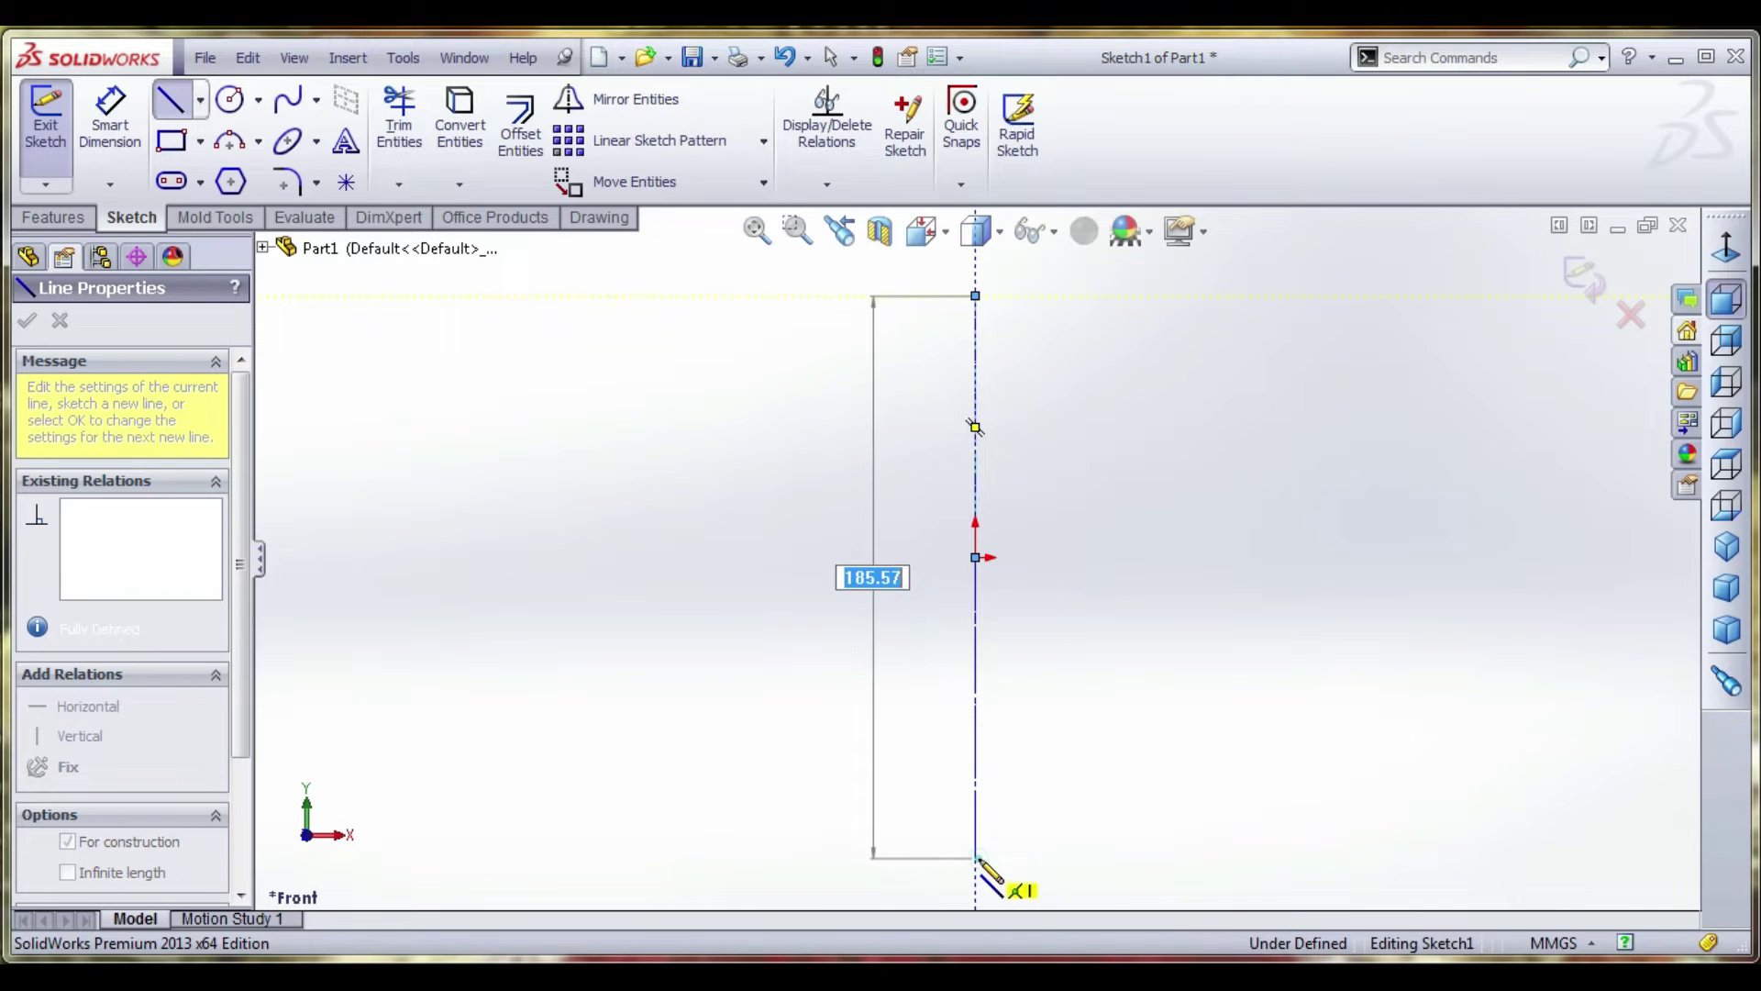
{"action": "left_click", "coordinate": [975, 557]}
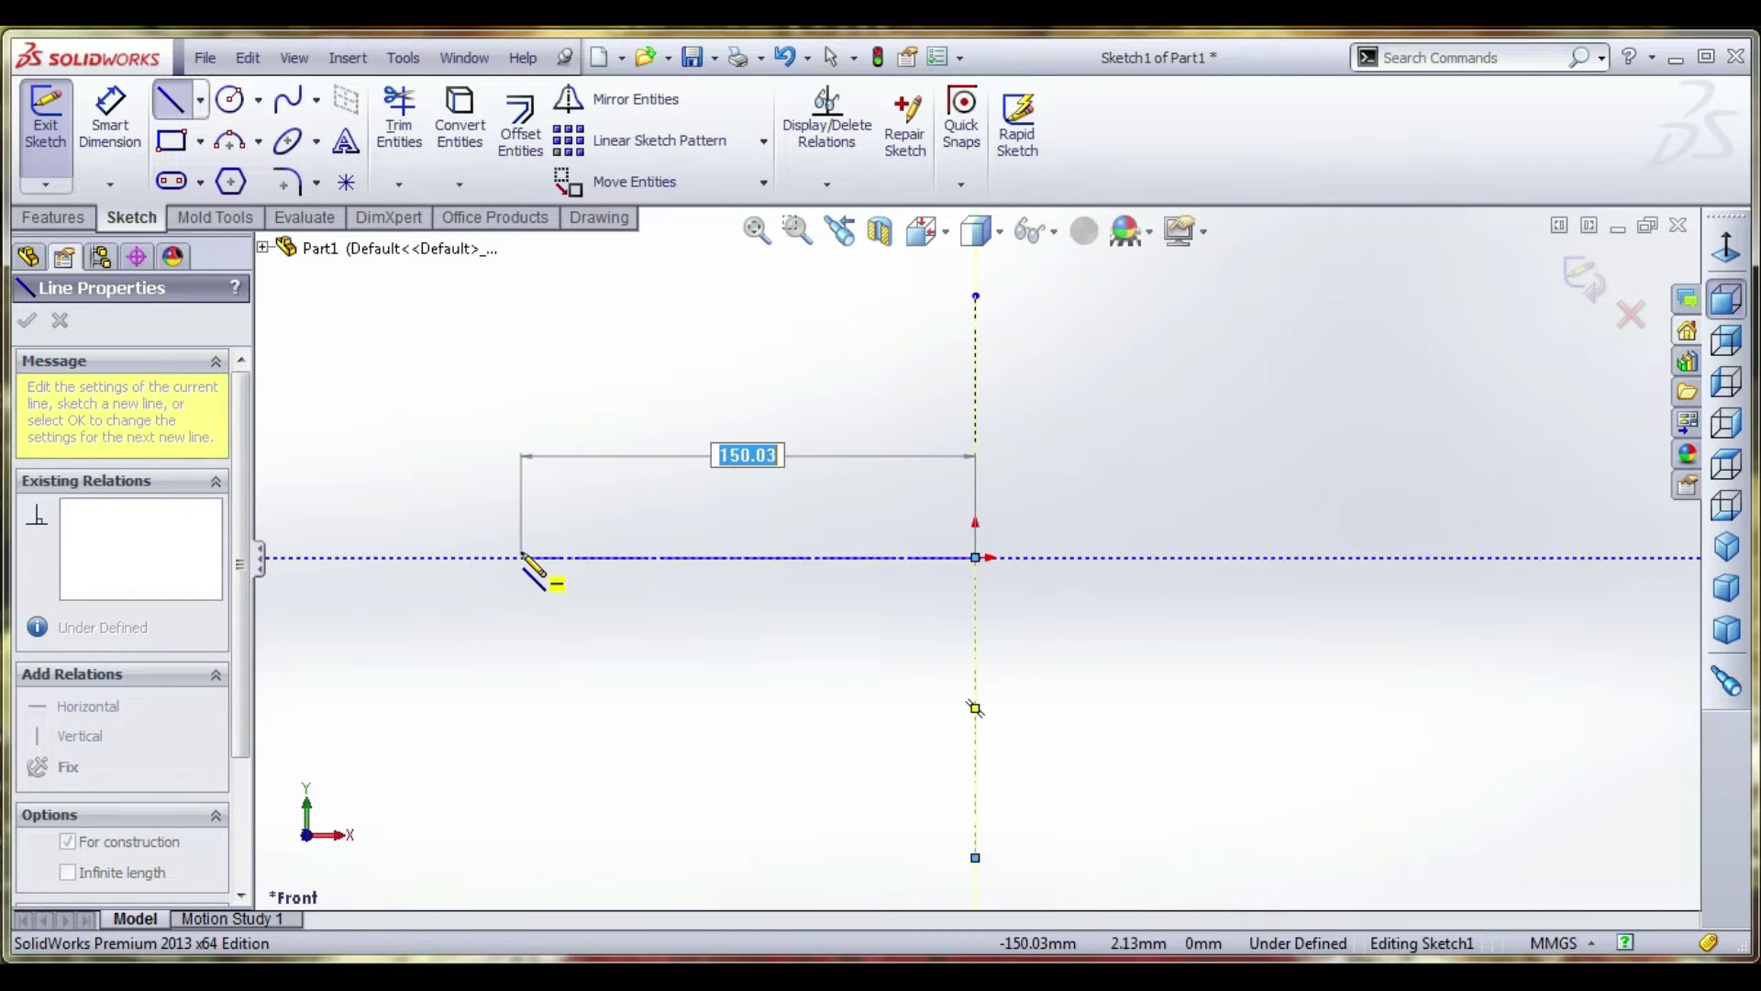
{"action": "left_click", "coordinate": [1383, 556]}
{"action": "right_click", "coordinate": [1376, 376]}
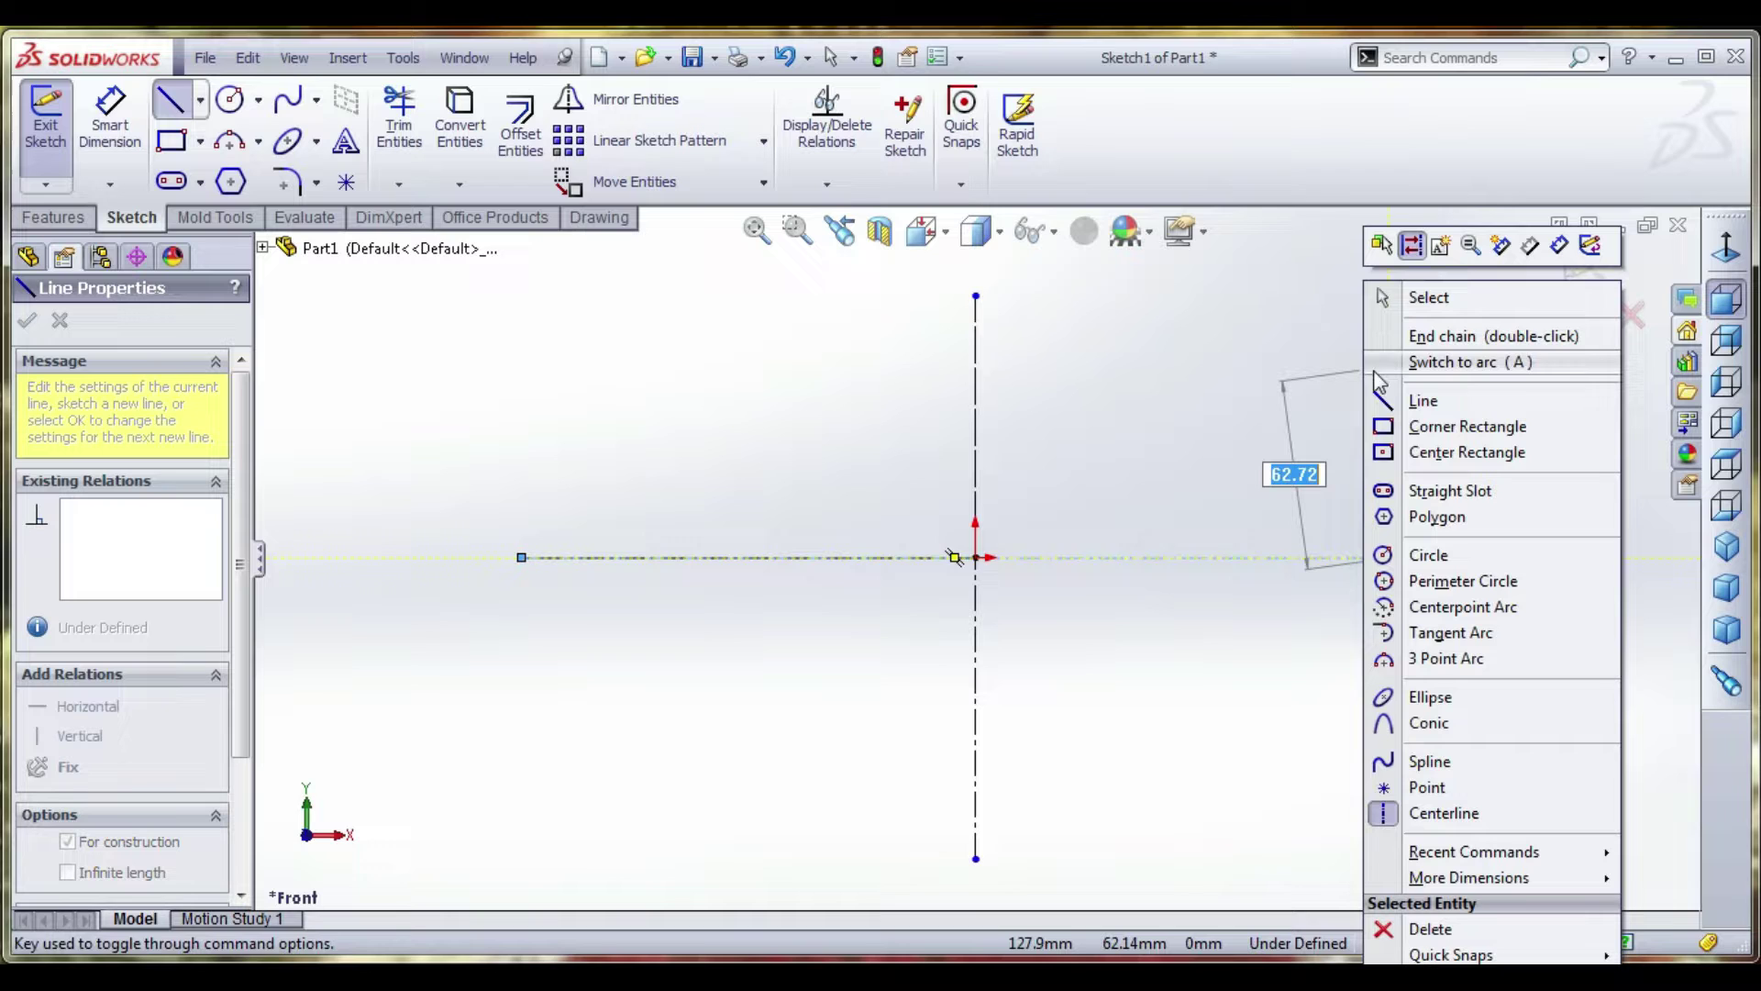
{"action": "left_click", "coordinate": [1420, 306]}
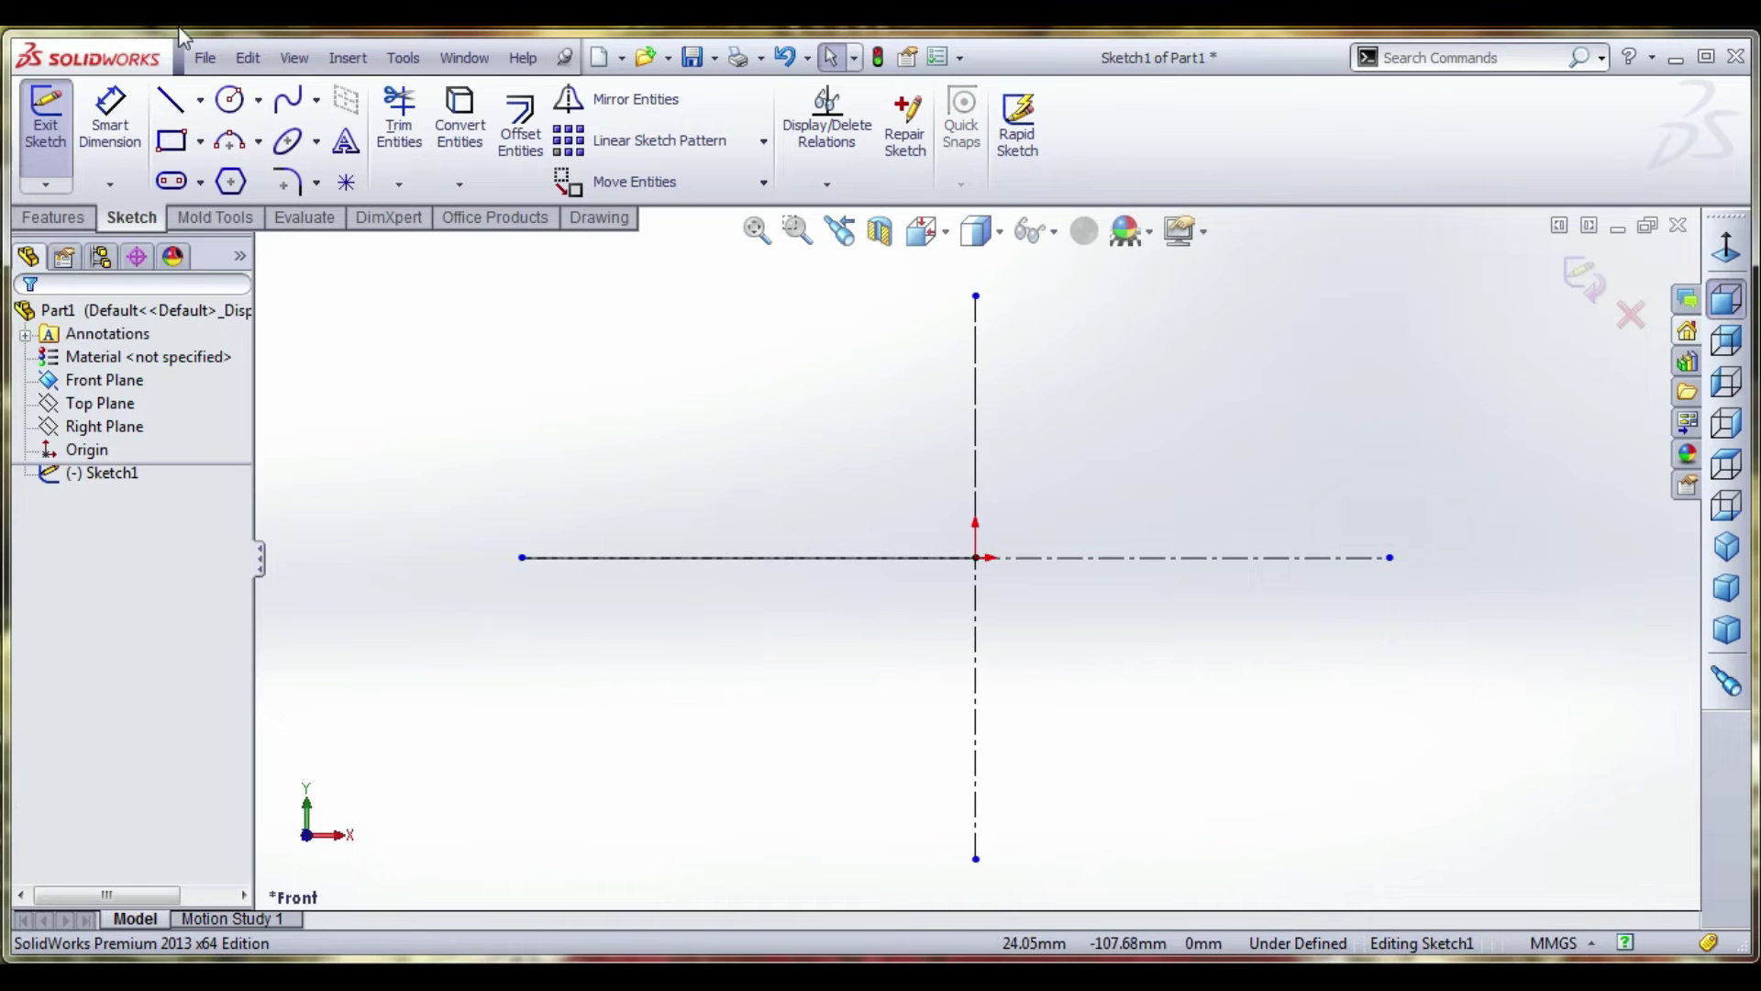
Sketch the upper half of a stepped trunk profile beside the vertical centerline, descending from near its top in three outward steps
{"action": "left_click", "coordinate": [201, 103]}
{"action": "left_click", "coordinate": [177, 104]}
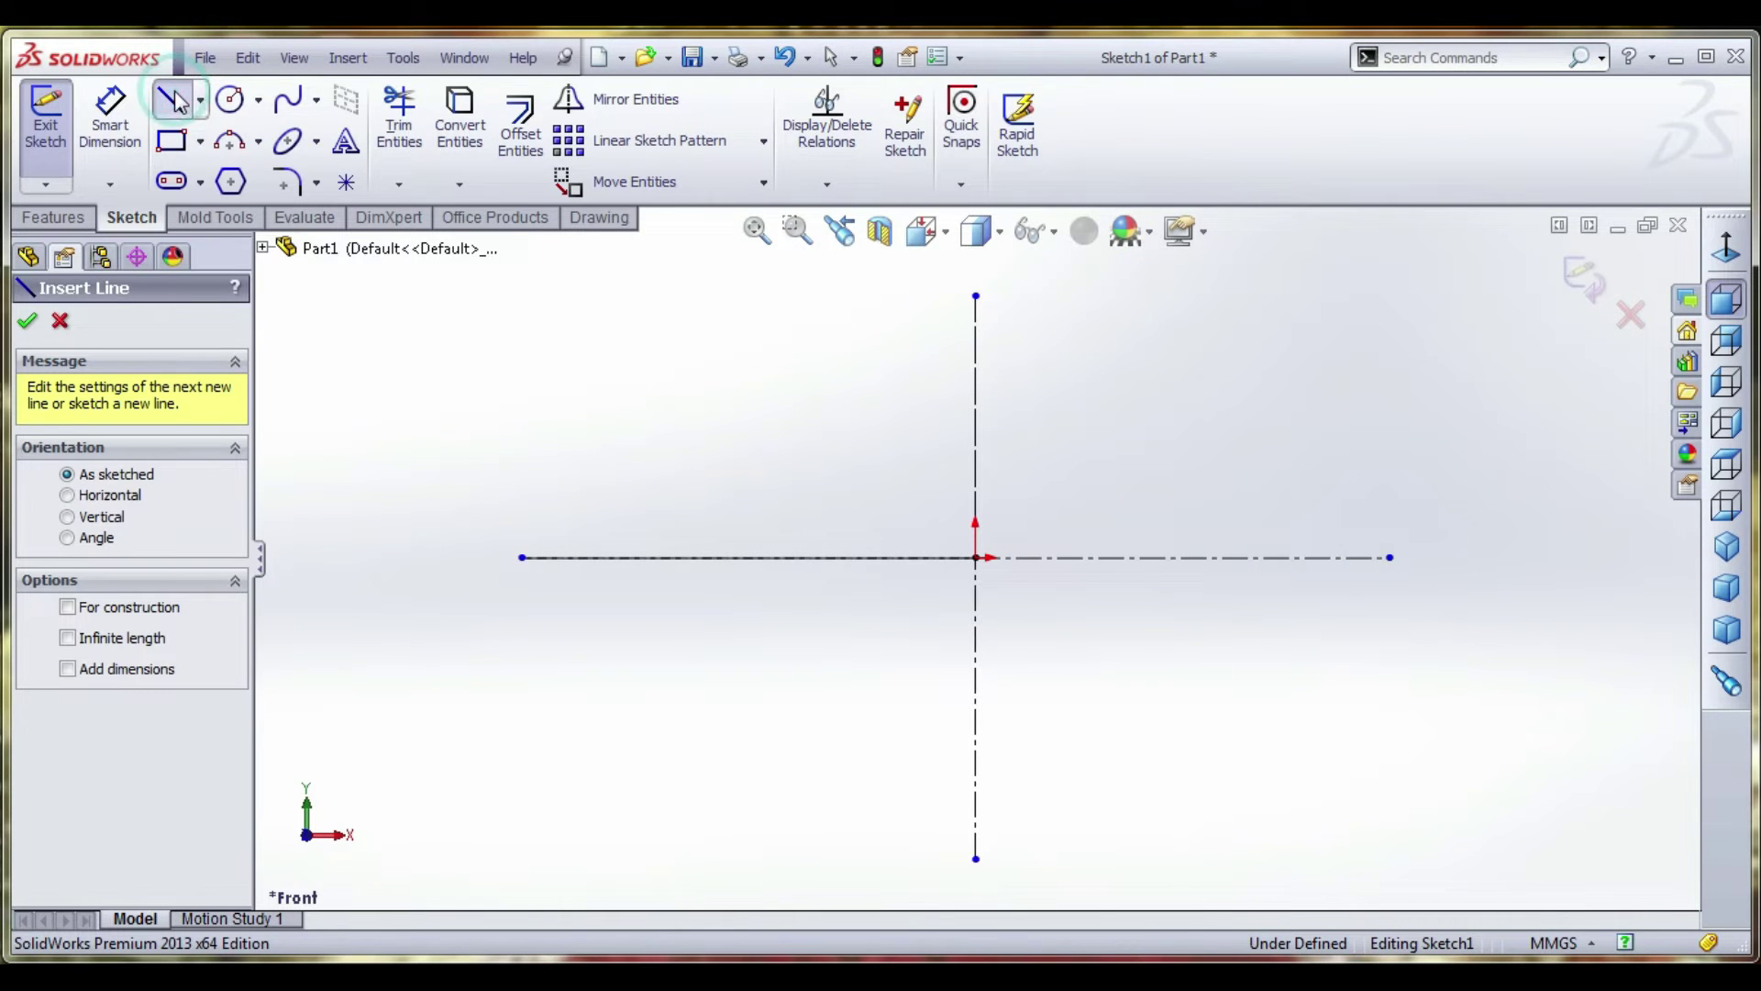
{"action": "left_click", "coordinate": [976, 315]}
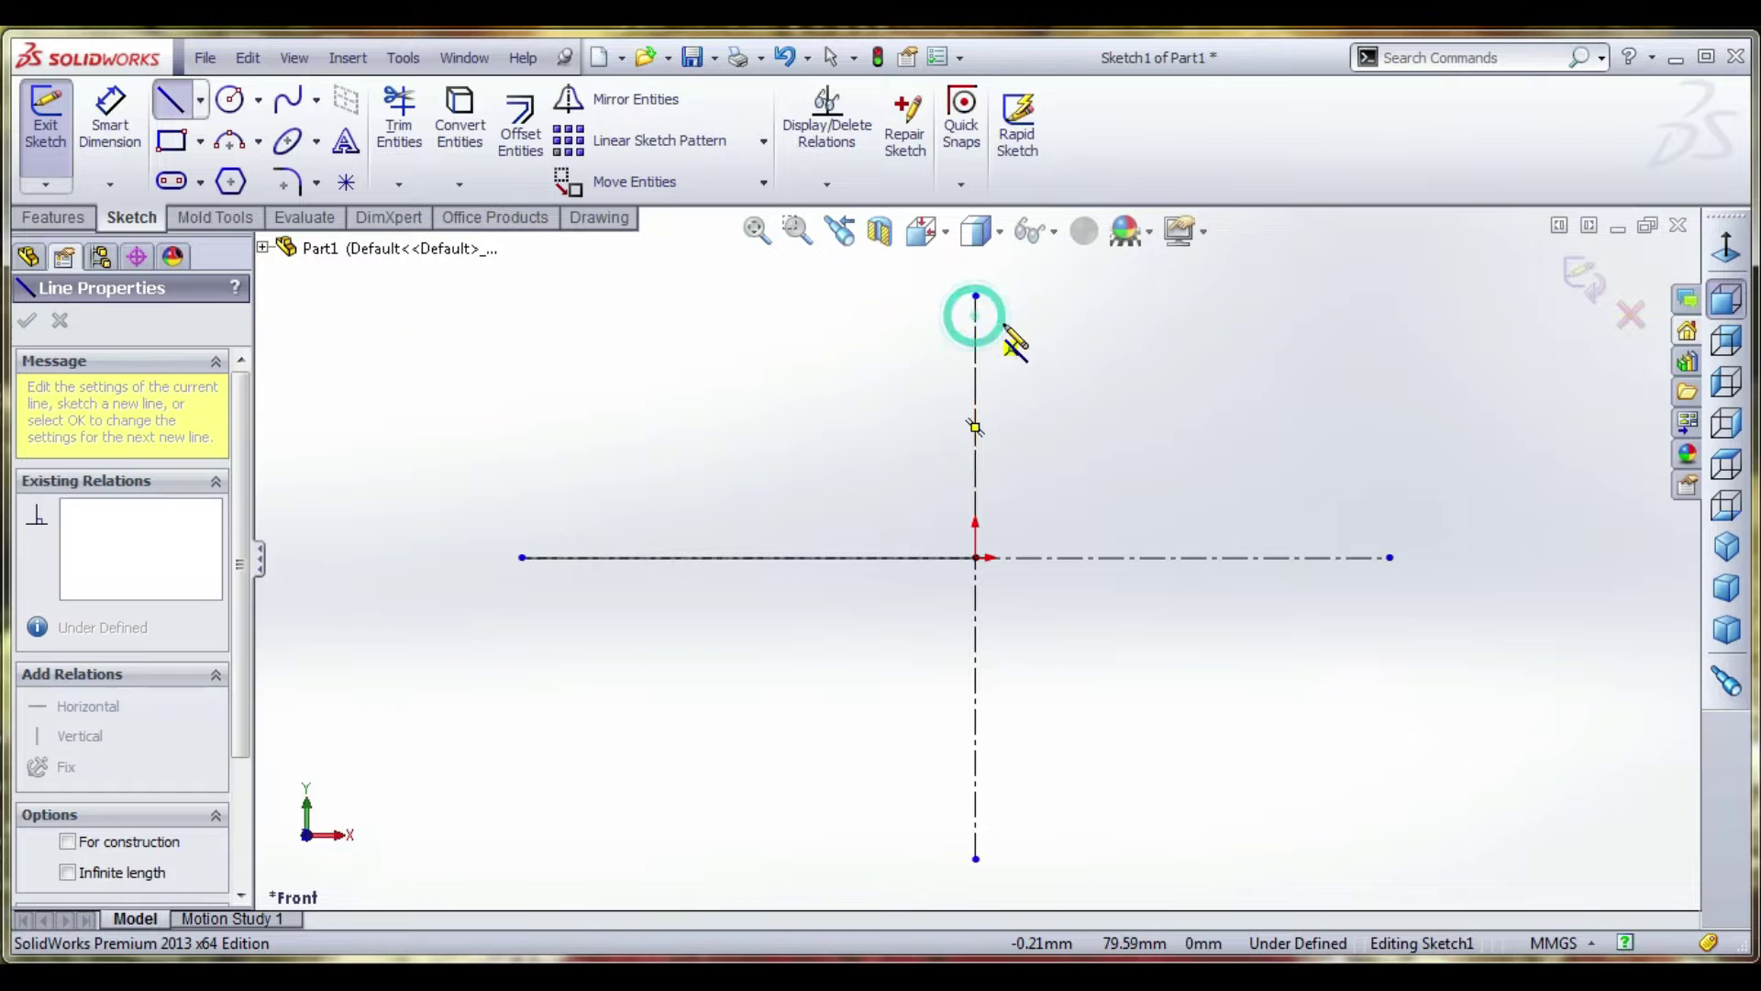
{"action": "left_click", "coordinate": [1010, 315]}
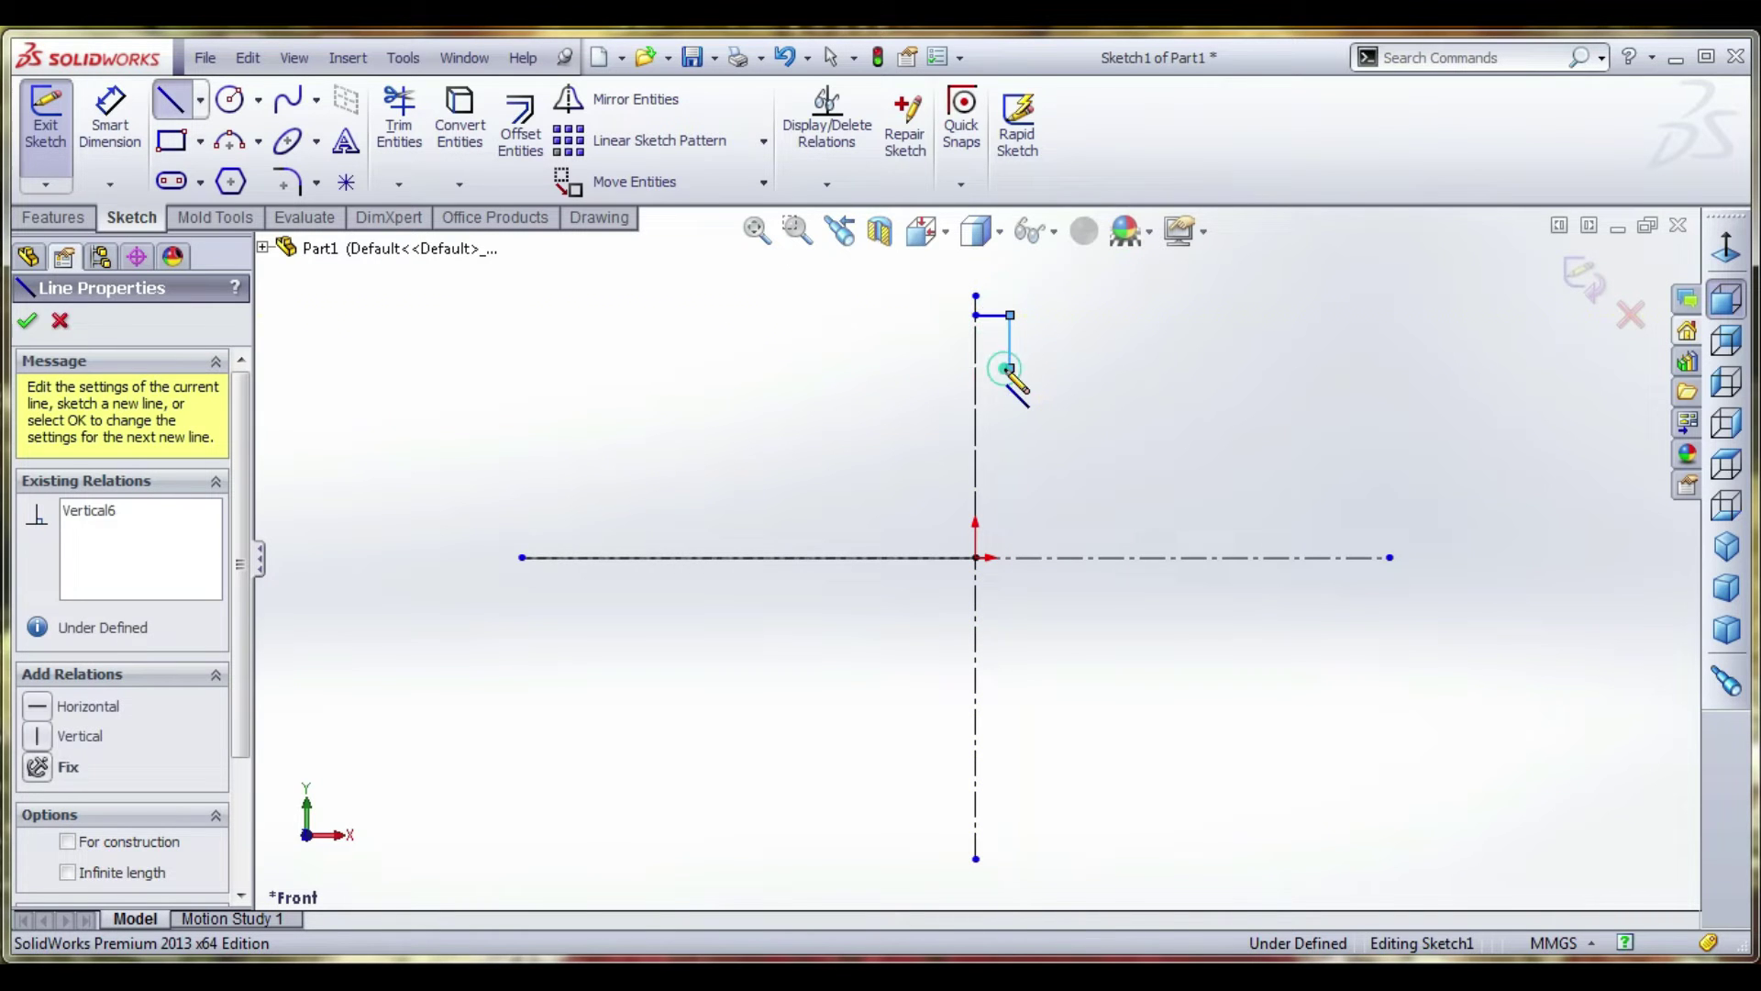
{"action": "left_click", "coordinate": [1010, 367]}
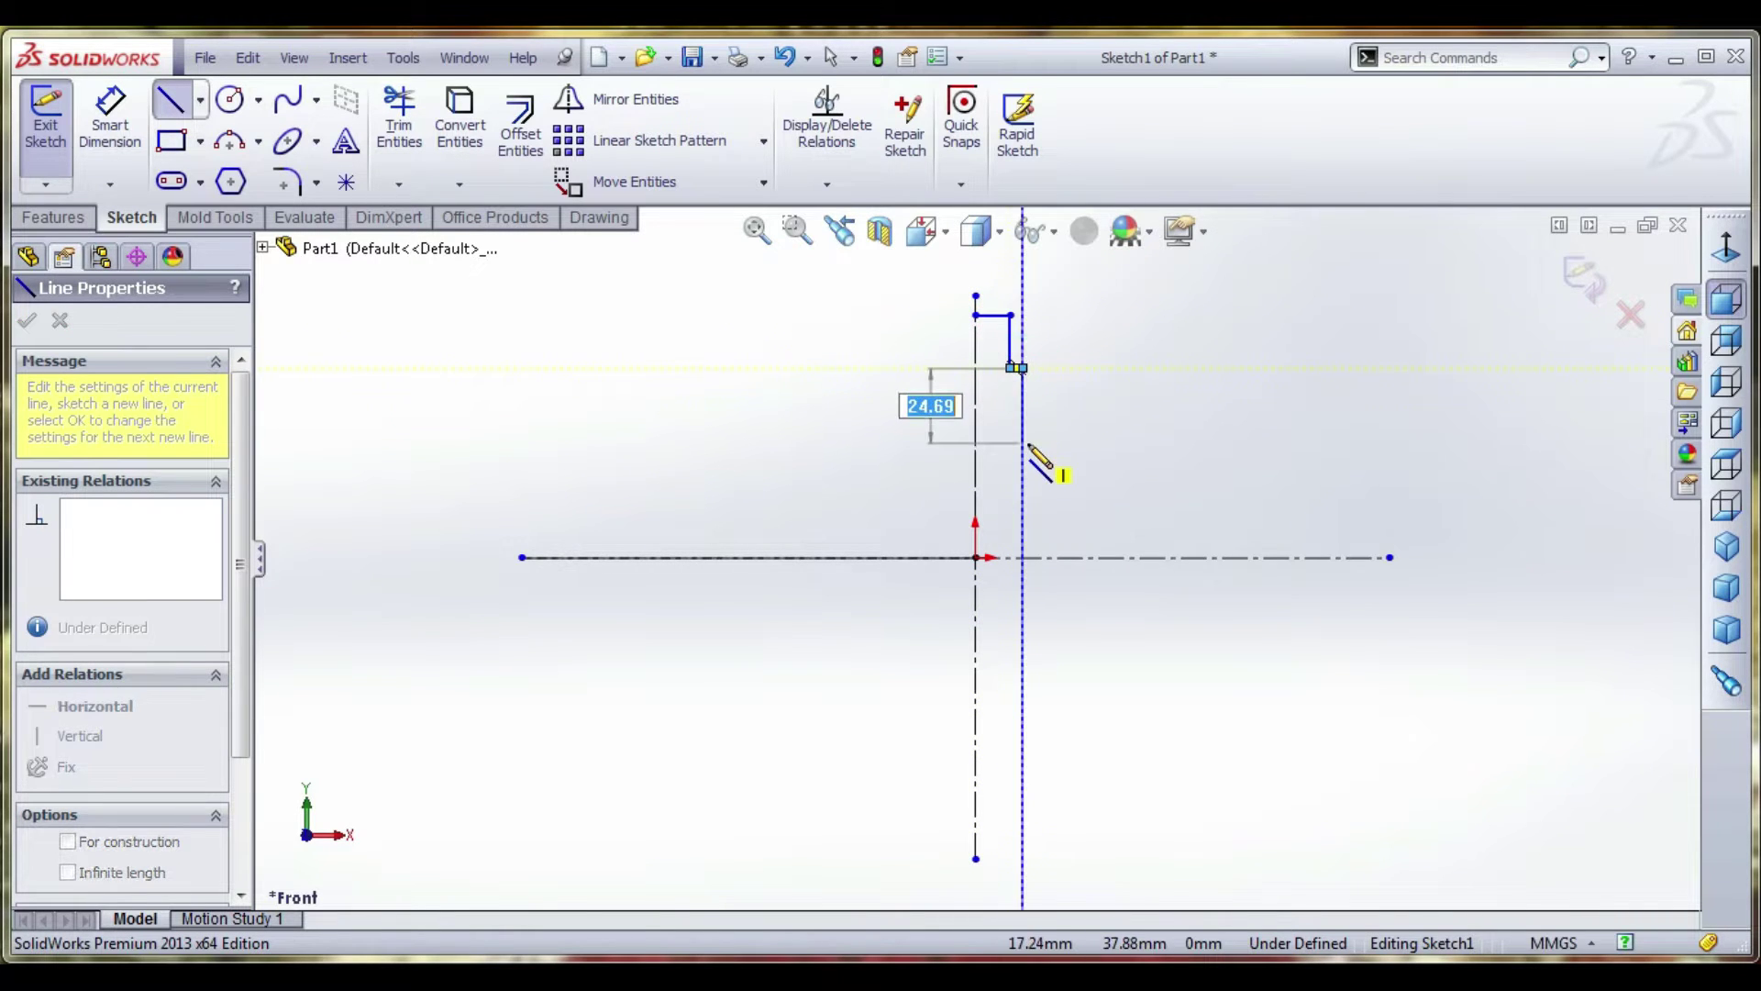
{"action": "left_click", "coordinate": [1023, 368]}
{"action": "left_click", "coordinate": [1023, 443]}
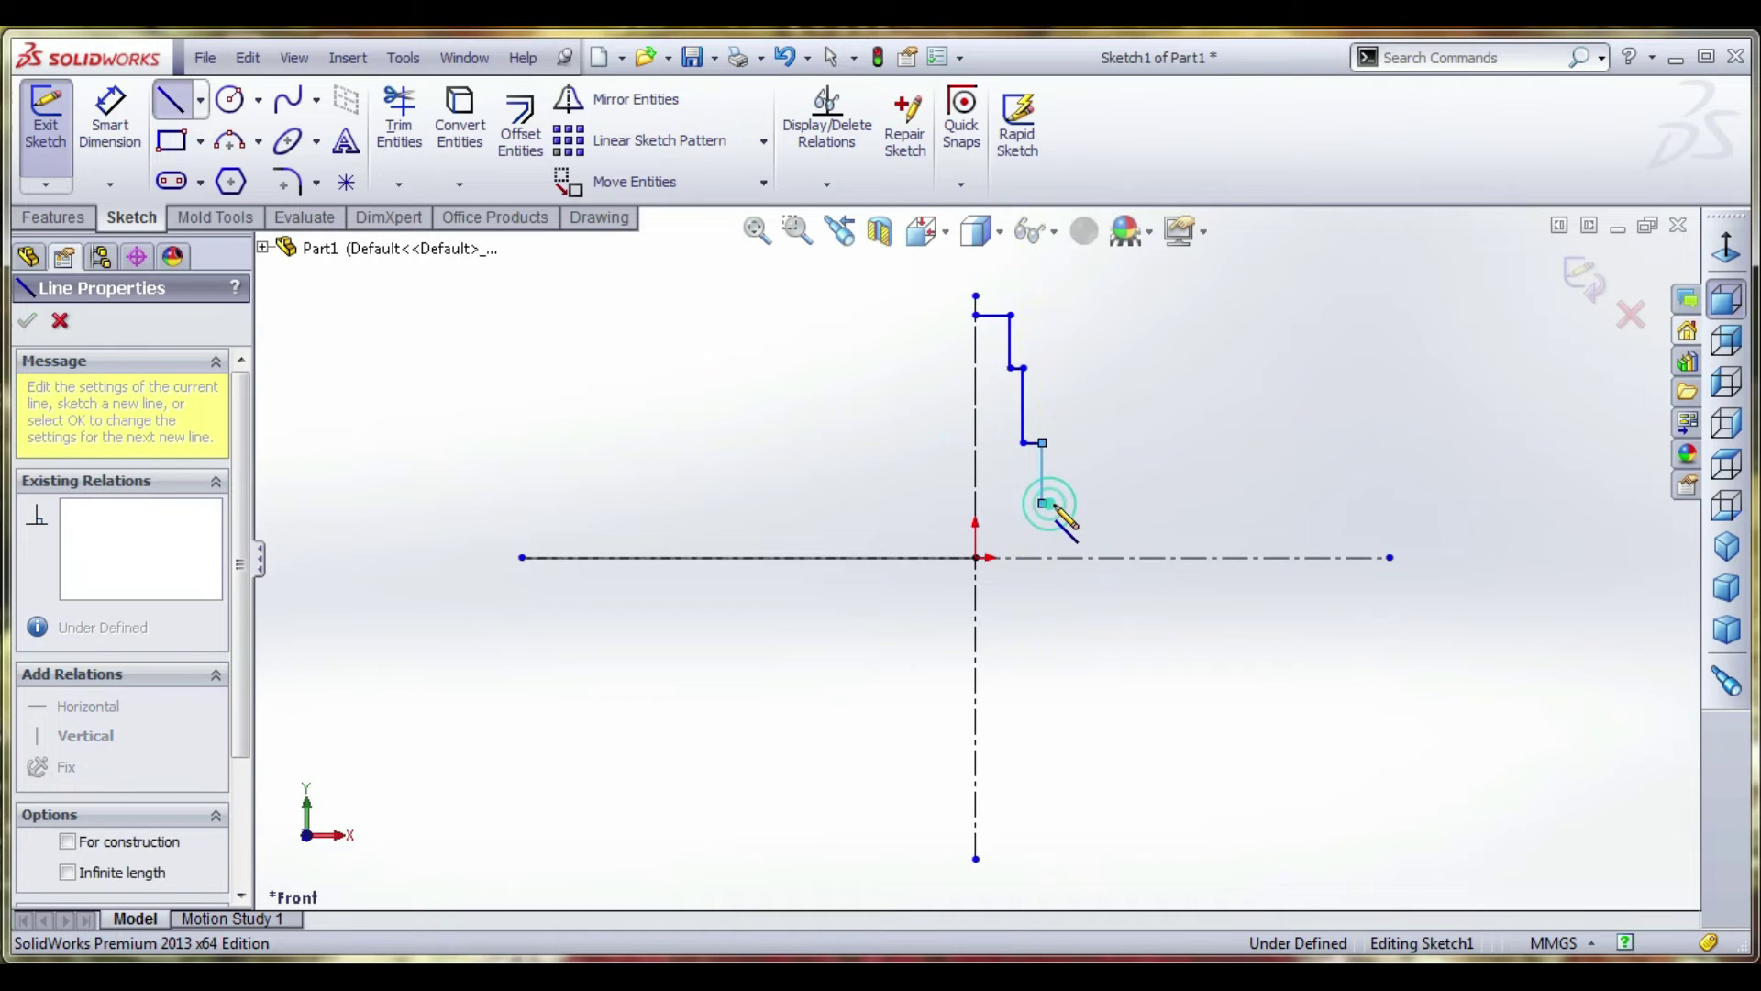
{"action": "left_click", "coordinate": [1043, 443]}
{"action": "left_click", "coordinate": [1043, 503]}
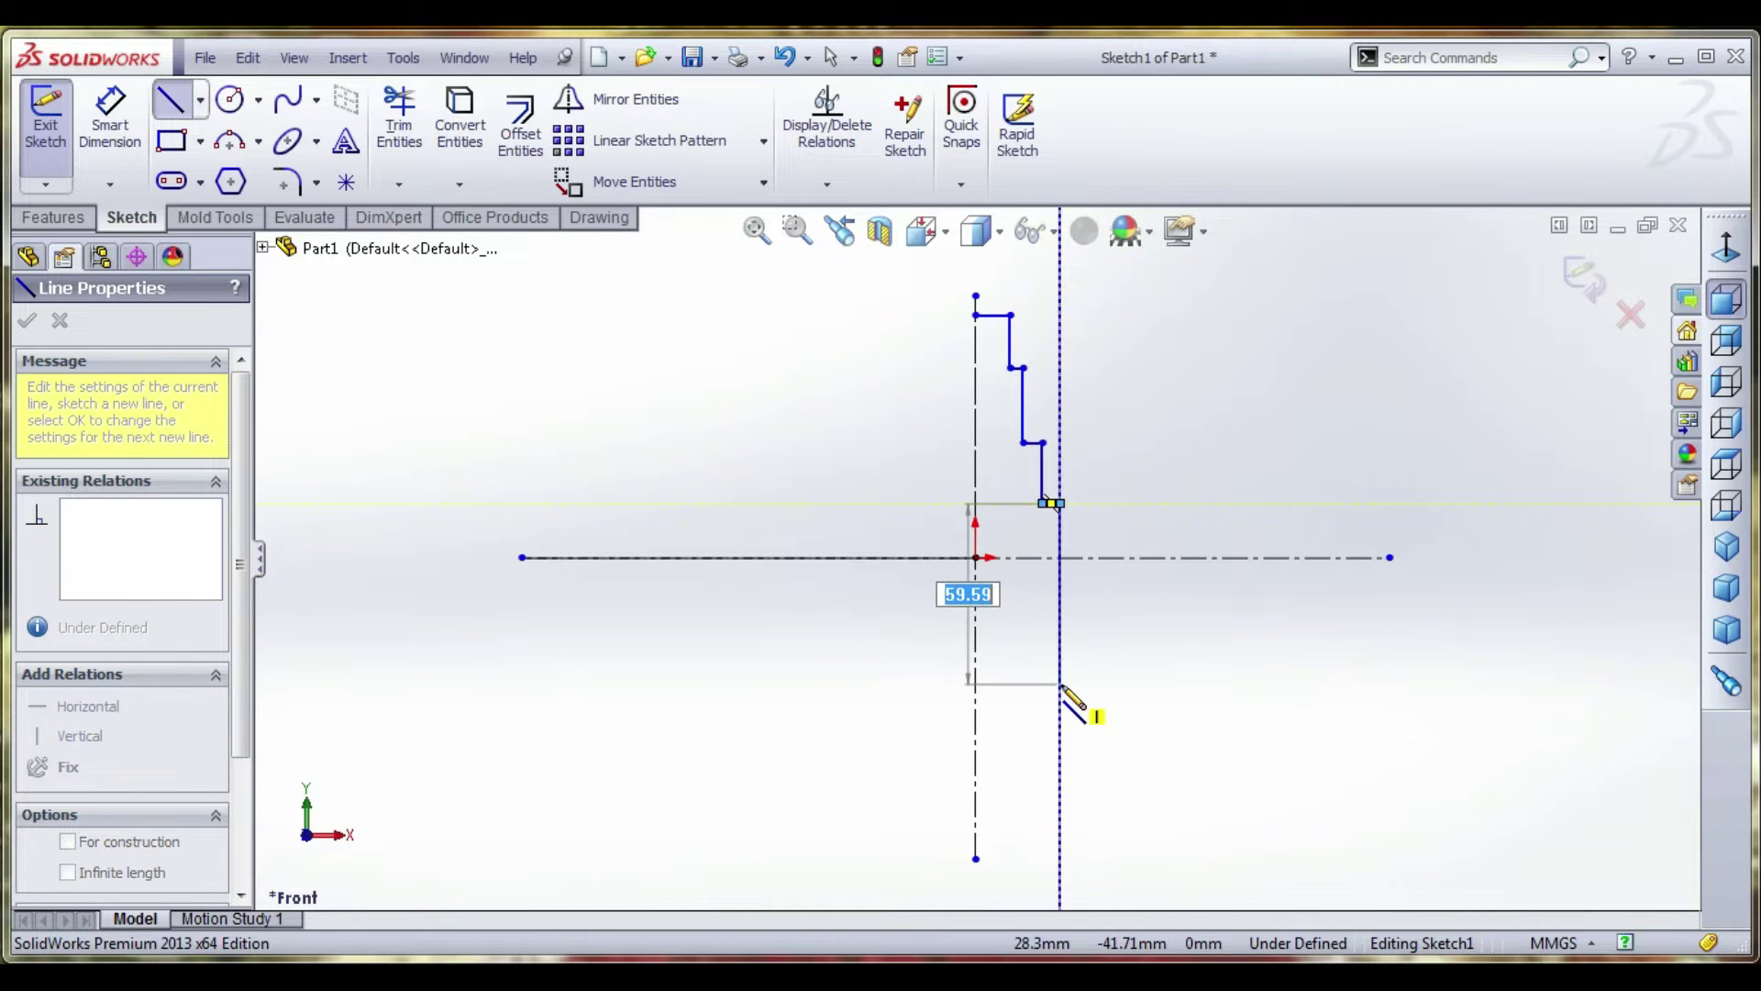
Continue the stepped profile downward with three more sections, about 60 and 39 mm for the first two, and close it along the vertical centerline
{"action": "left_click", "coordinate": [1061, 685]}
{"action": "left_click", "coordinate": [1079, 684]}
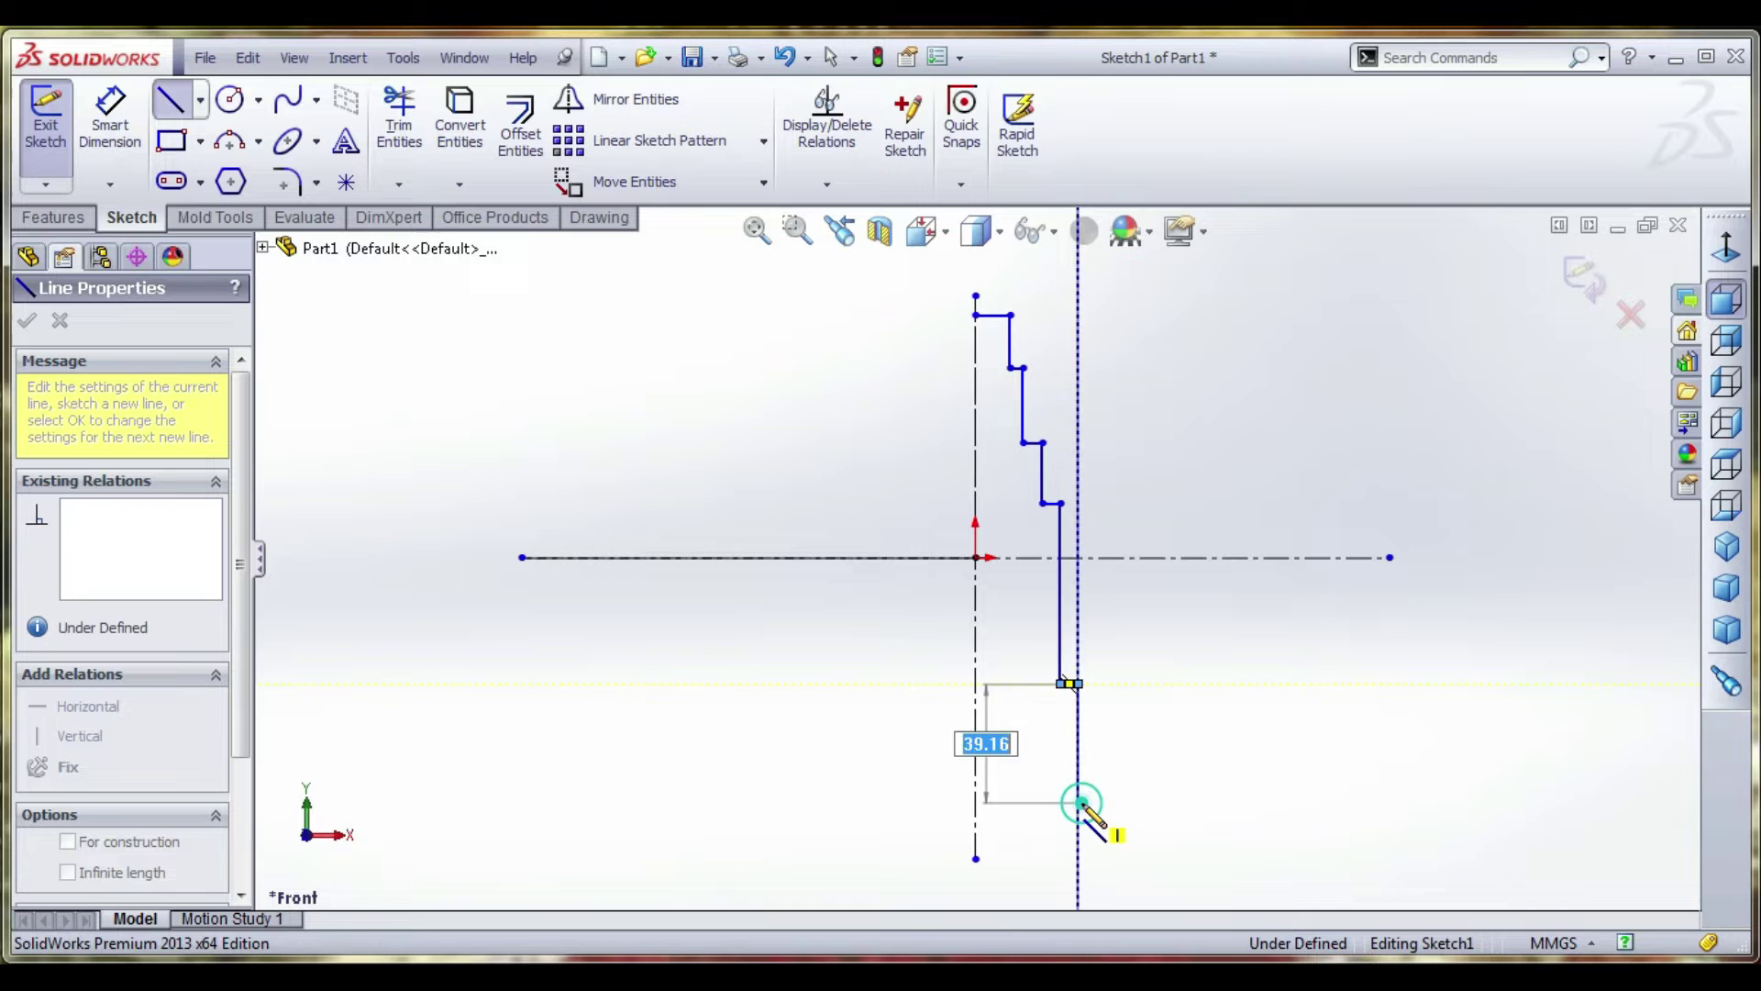
{"action": "left_click", "coordinate": [1097, 802]}
{"action": "left_click", "coordinate": [1097, 869]}
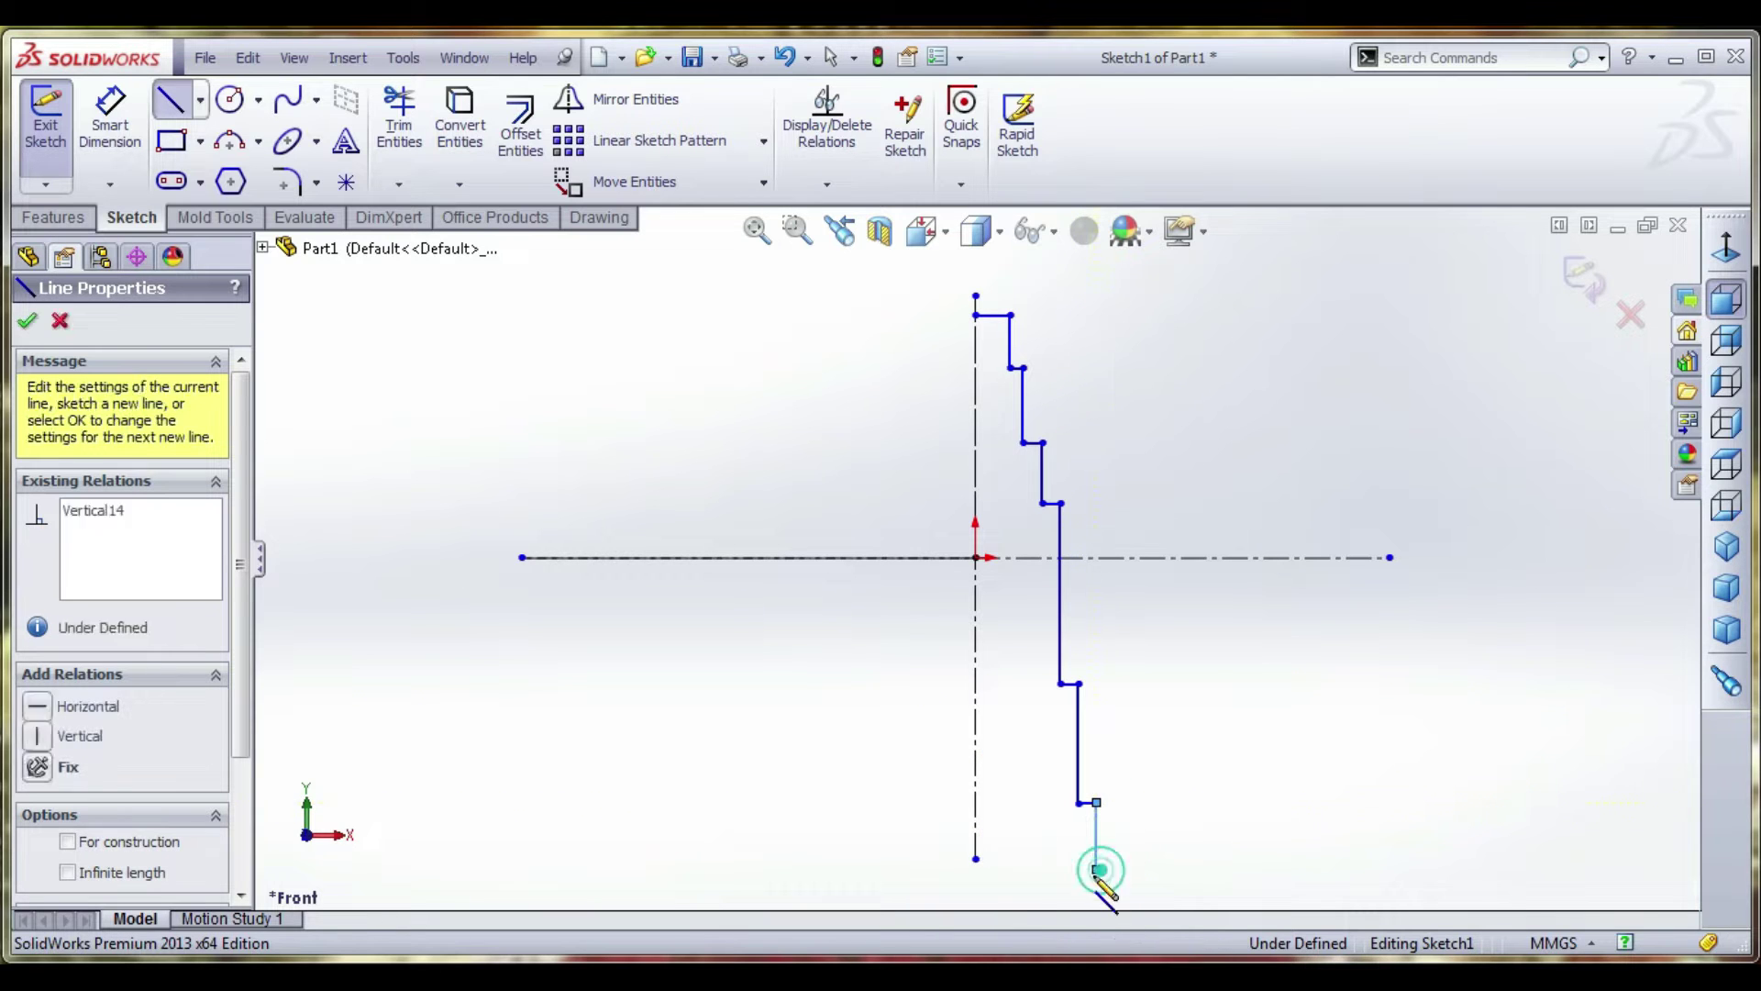
{"action": "left_click", "coordinate": [975, 869]}
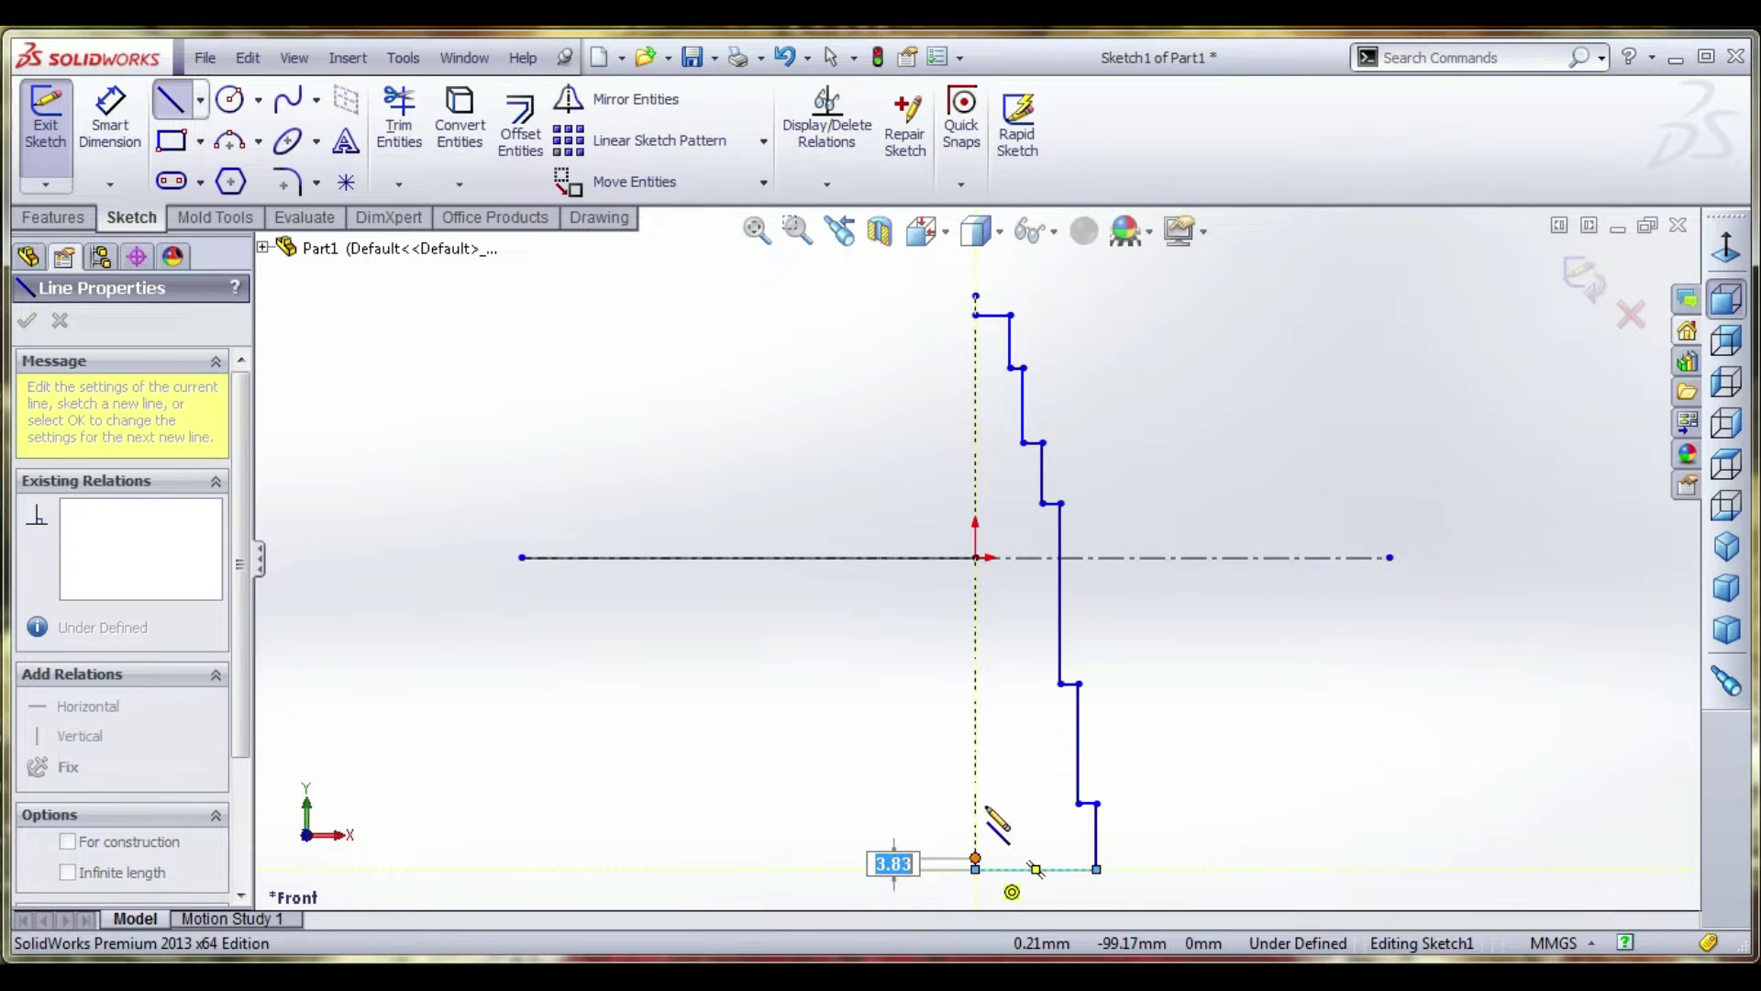
{"action": "left_click", "coordinate": [975, 314]}
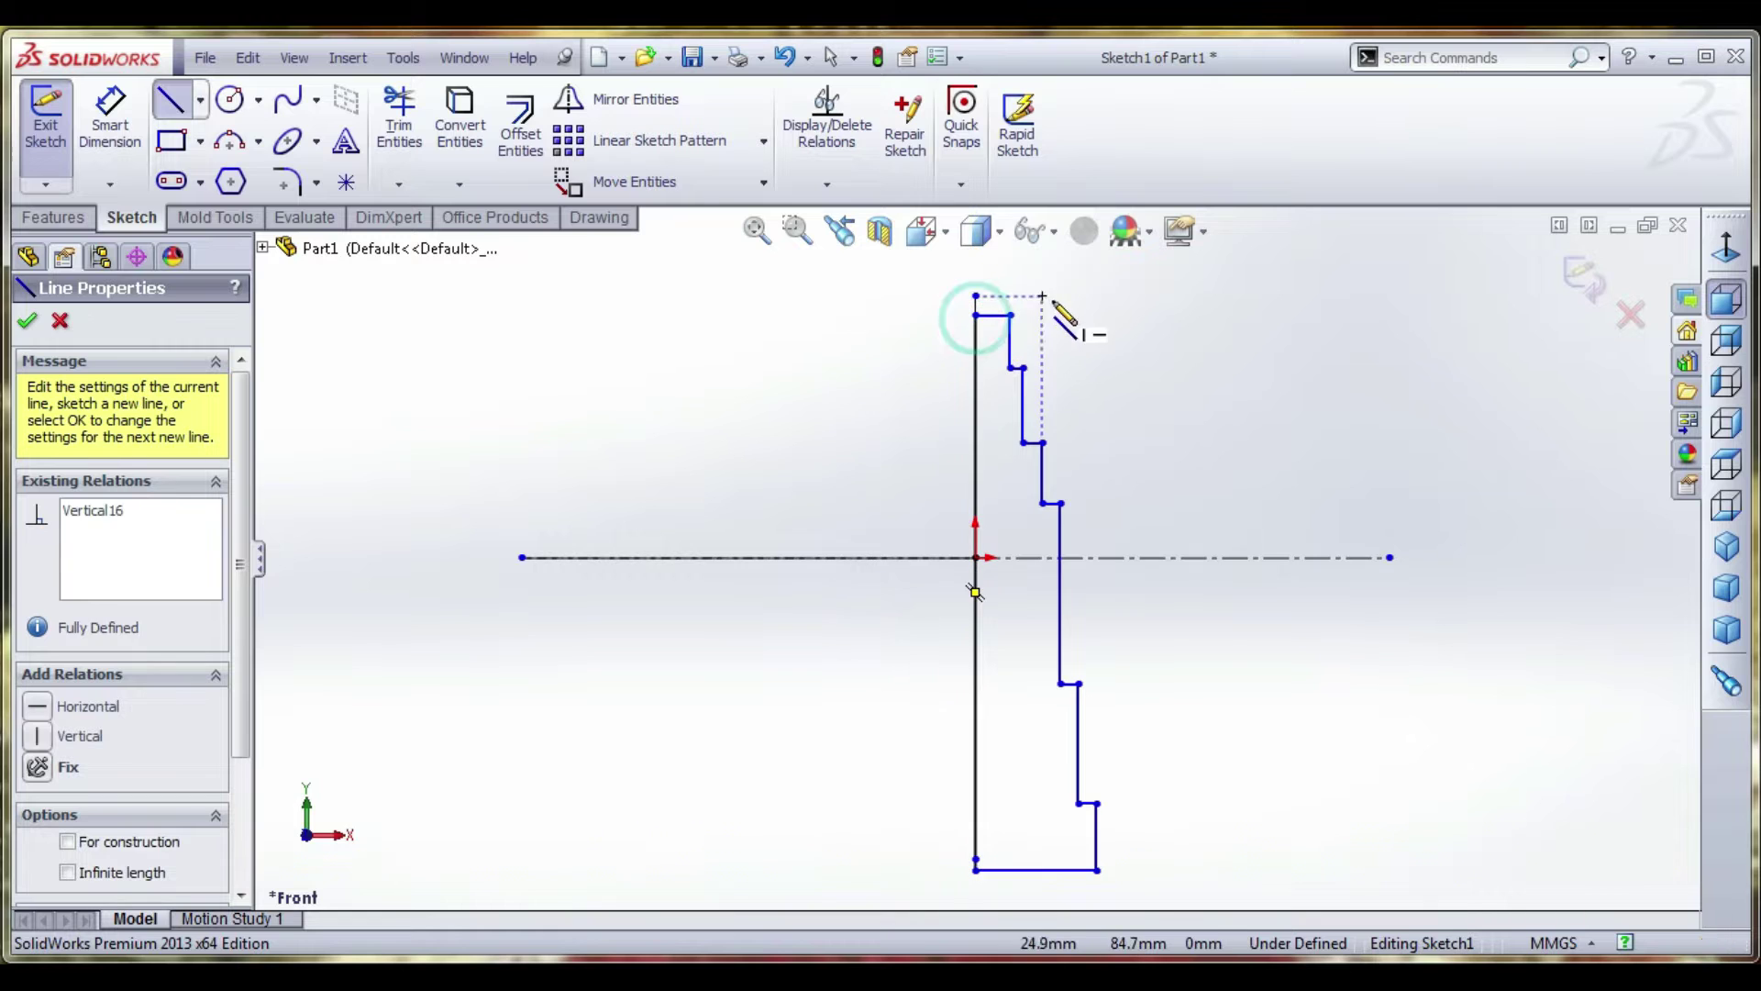
Dimension the lowest vertical edge of the stepped profile at 20 mm
{"action": "left_click", "coordinate": [110, 119]}
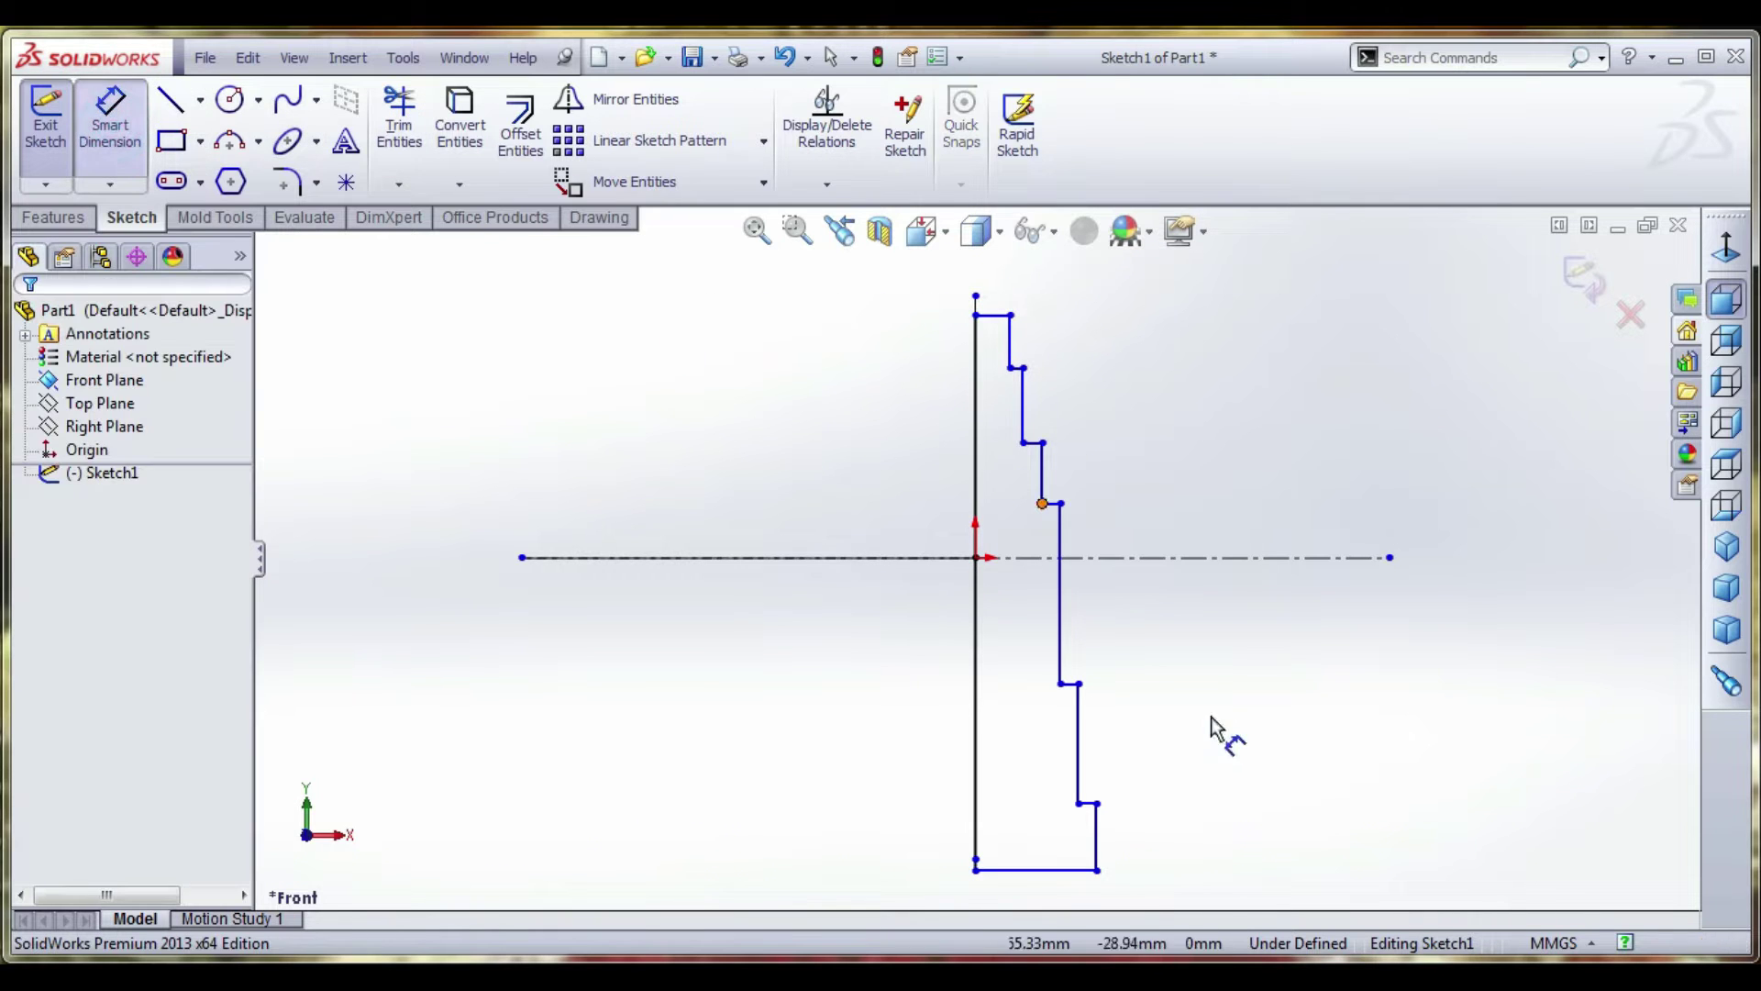
{"action": "left_click", "coordinate": [1097, 842]}
{"action": "left_click", "coordinate": [1136, 829]}
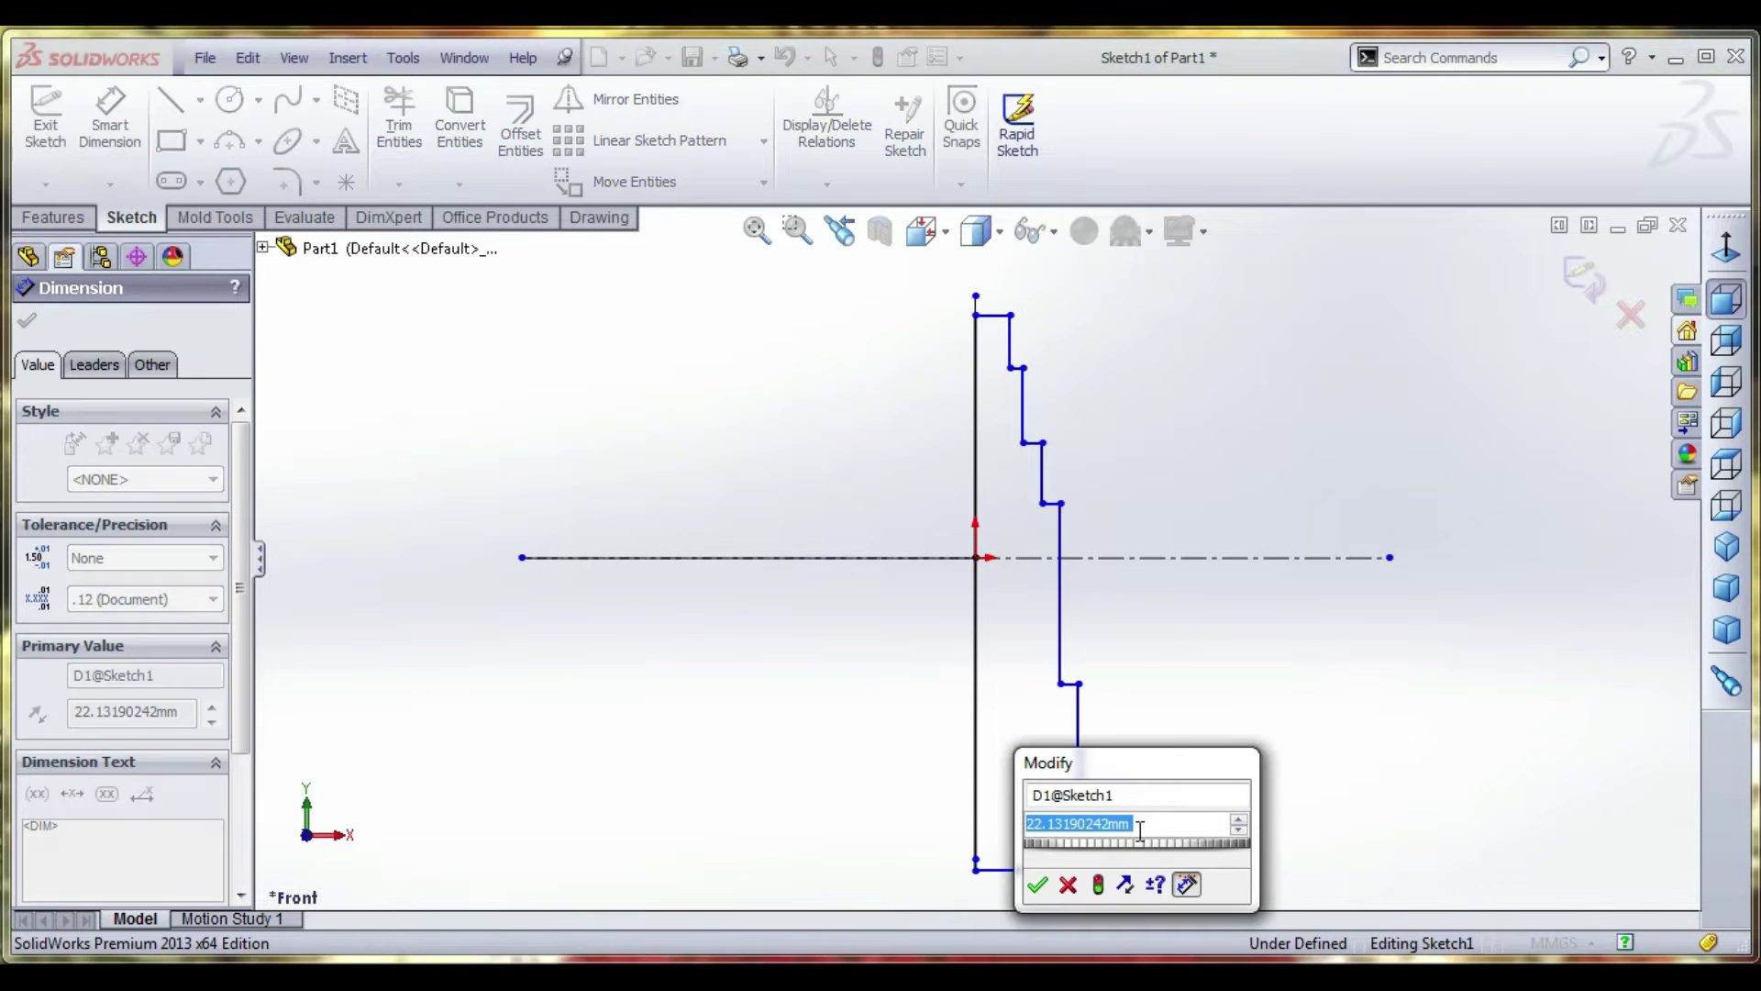
{"action": "type", "text": "20"}
{"action": "key", "text": "Return"}
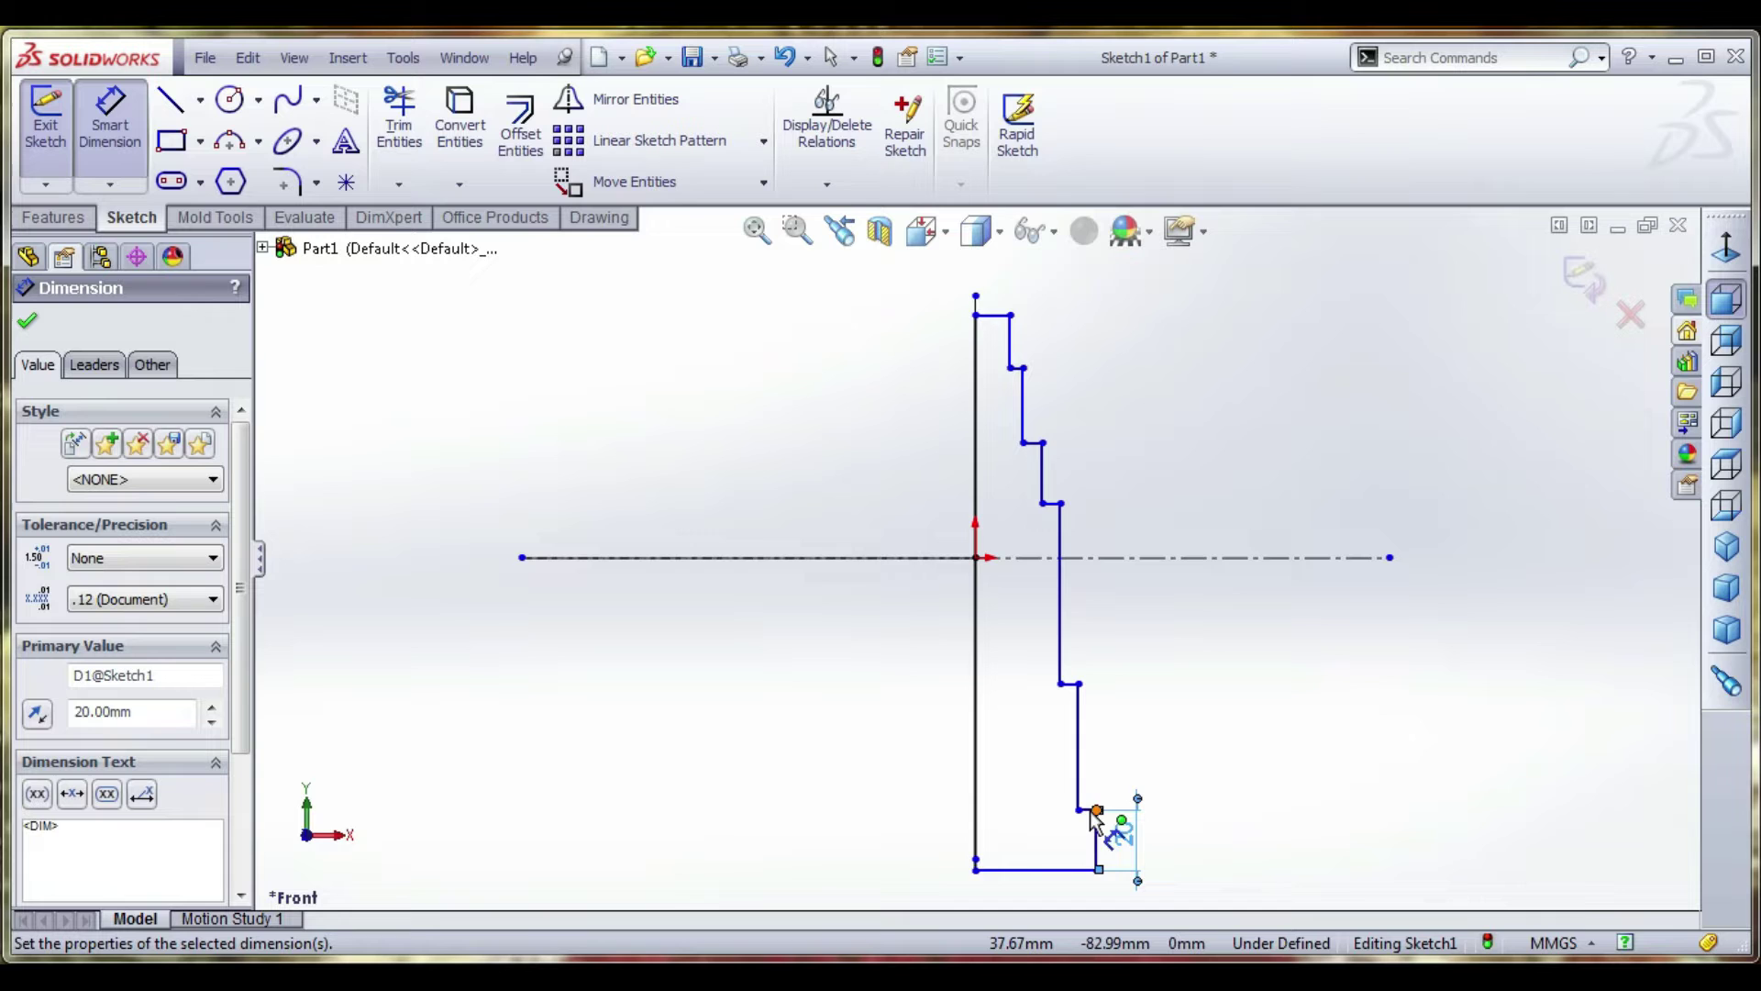
Dimension the short horizontal ledge above the lowest section of the profile at 1 mm
{"action": "scroll", "coordinate": [1092, 819], "scroll_direction": "down", "scroll_amount": 3}
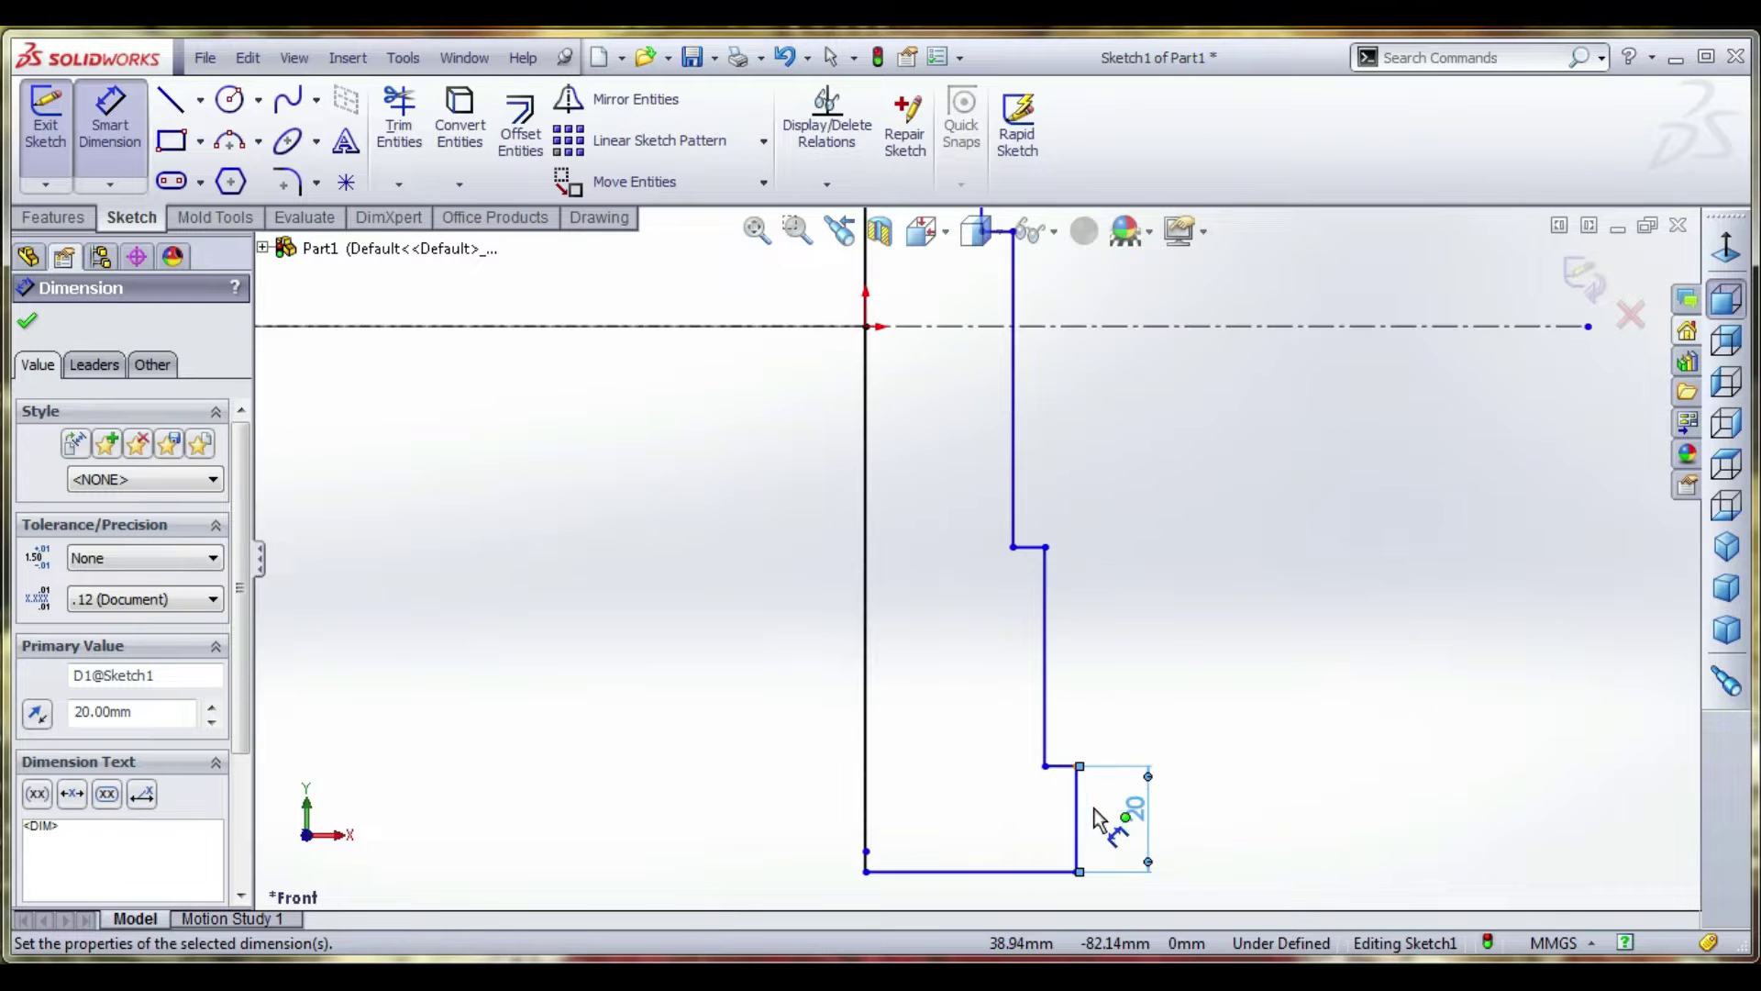
{"action": "left_click", "coordinate": [1062, 768]}
{"action": "left_click", "coordinate": [1092, 662]}
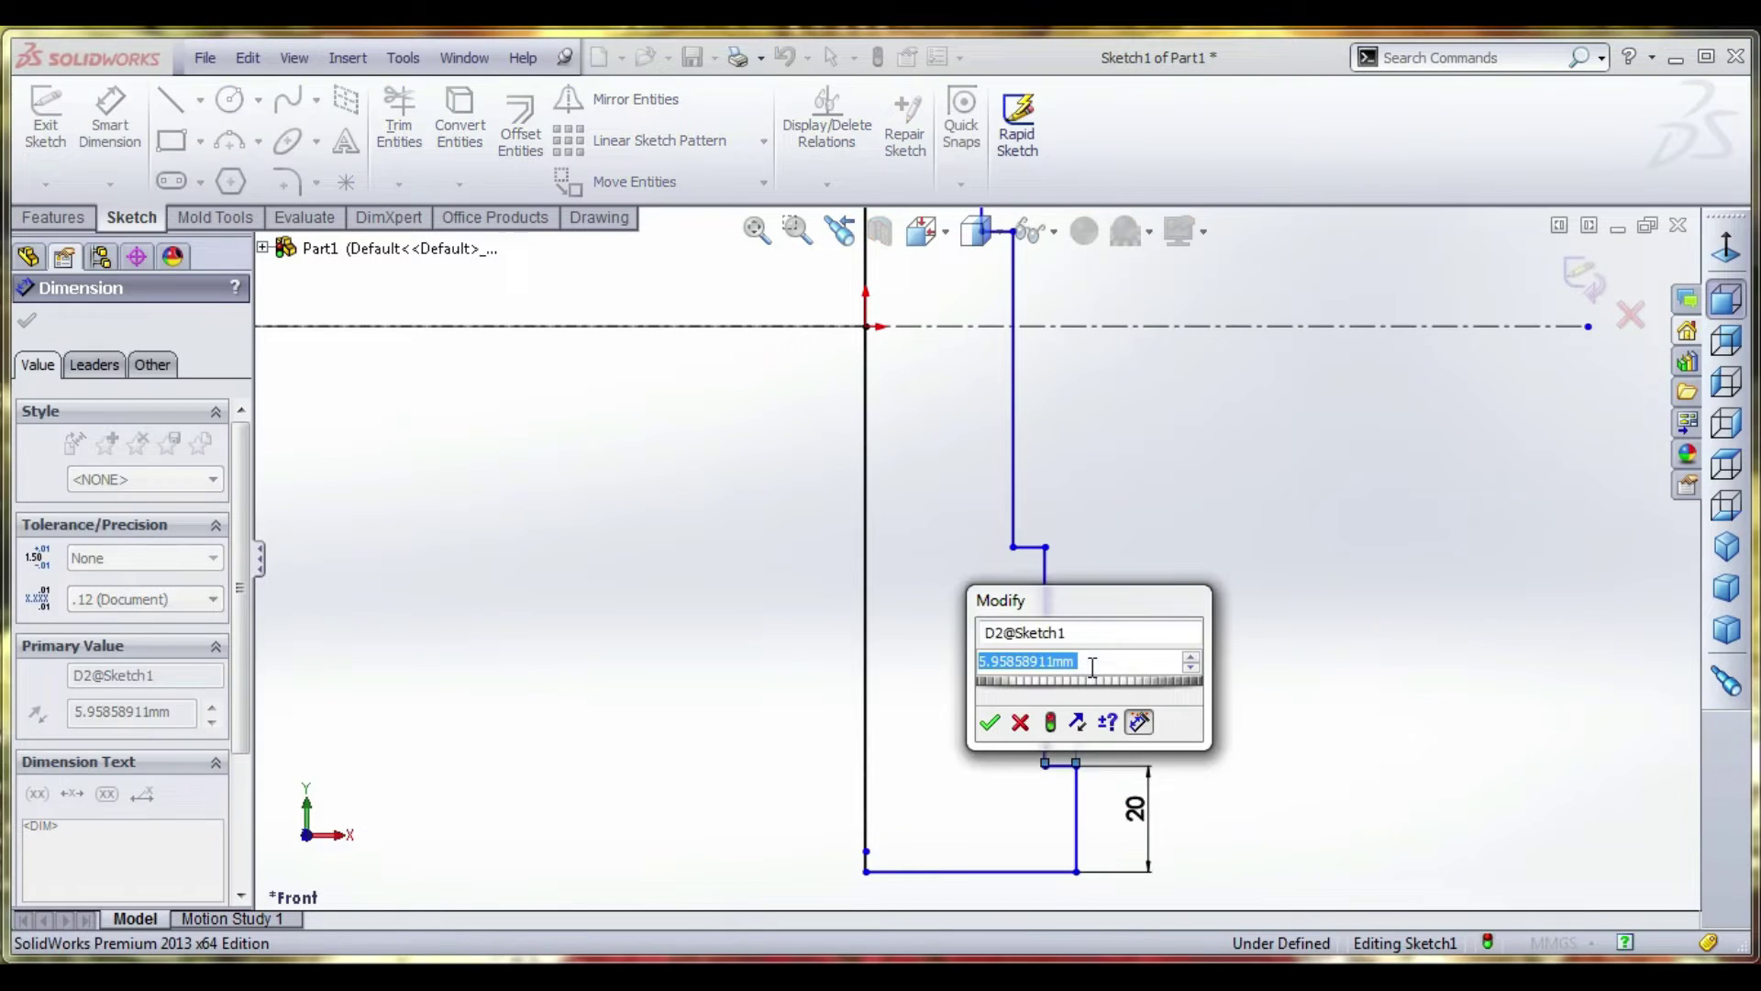
{"action": "type", "text": "1"}
{"action": "key", "text": "Return"}
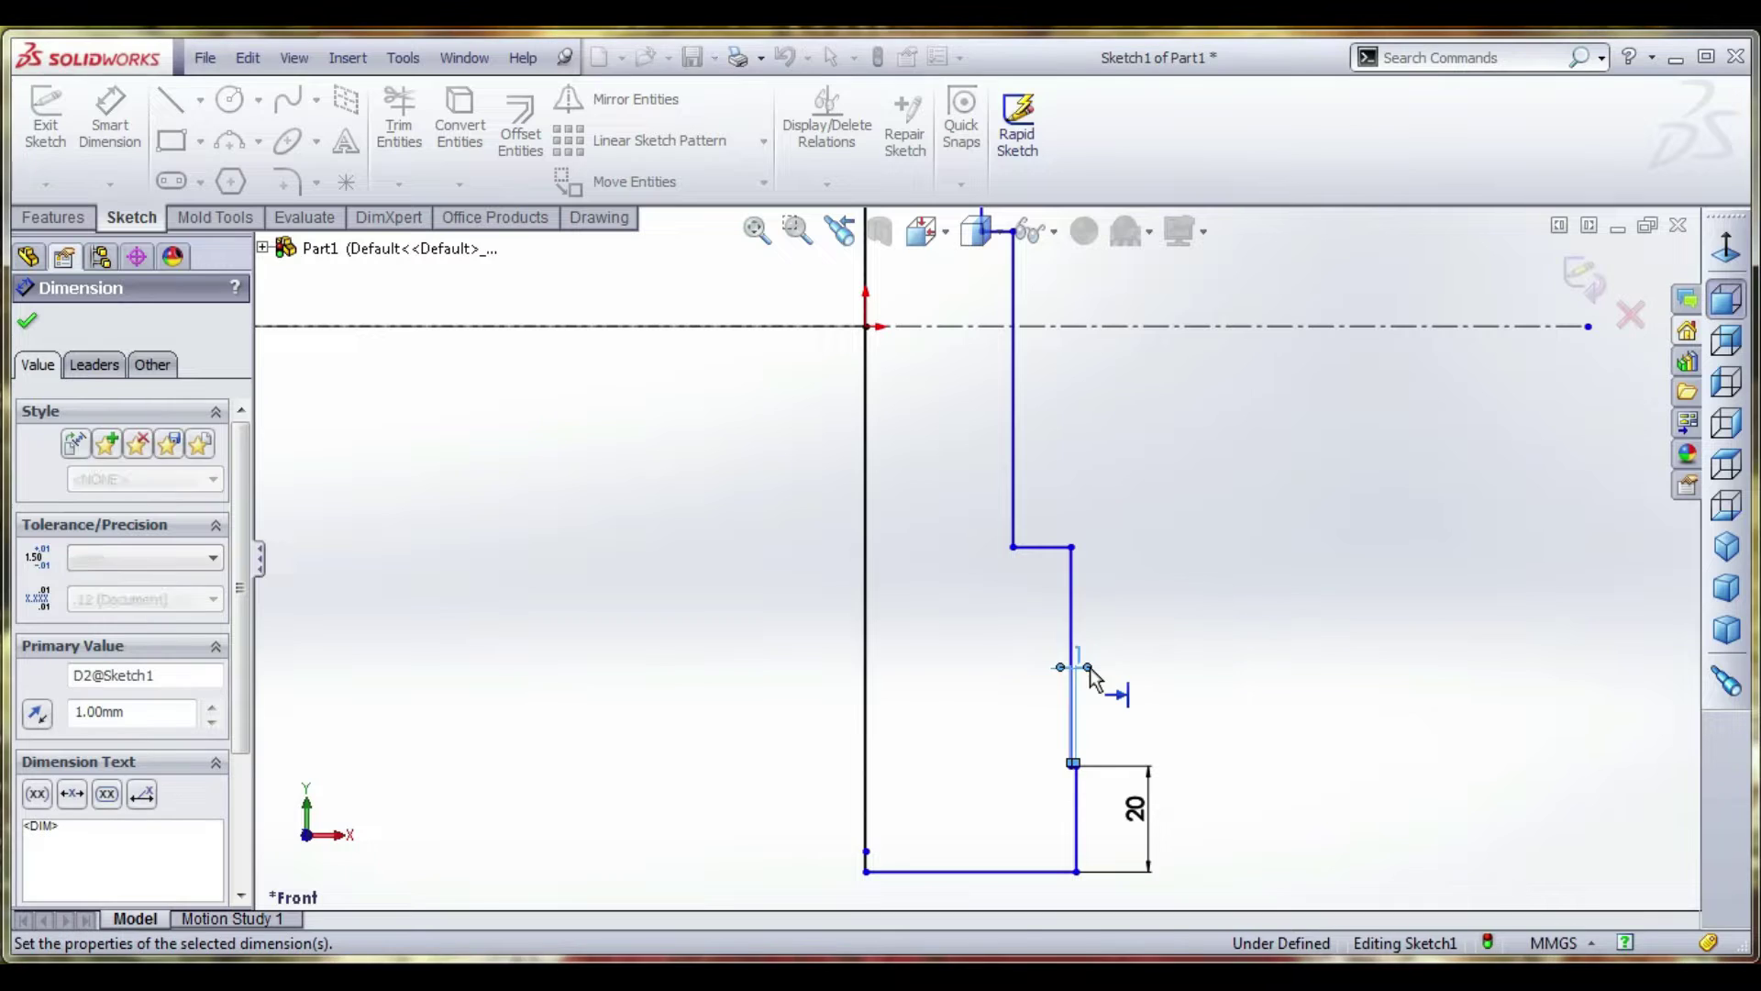
{"action": "scroll", "coordinate": [1071, 759], "scroll_direction": "down", "scroll_amount": 5}
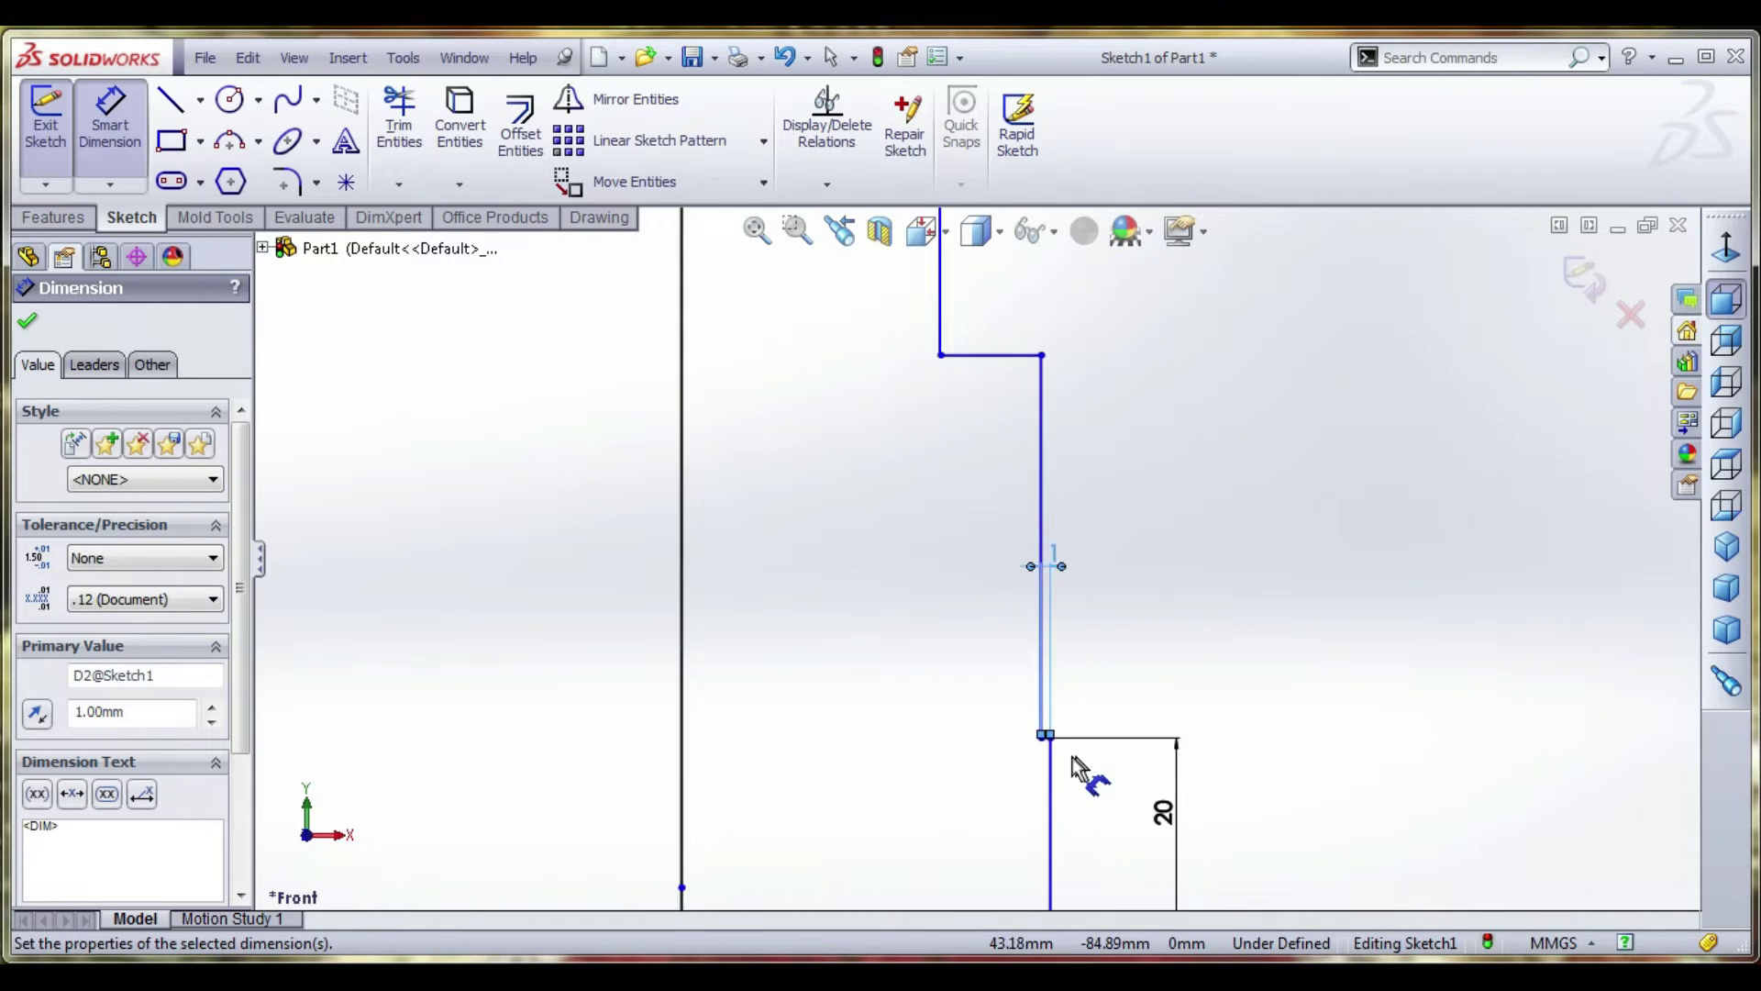
{"action": "left_click", "coordinate": [29, 322]}
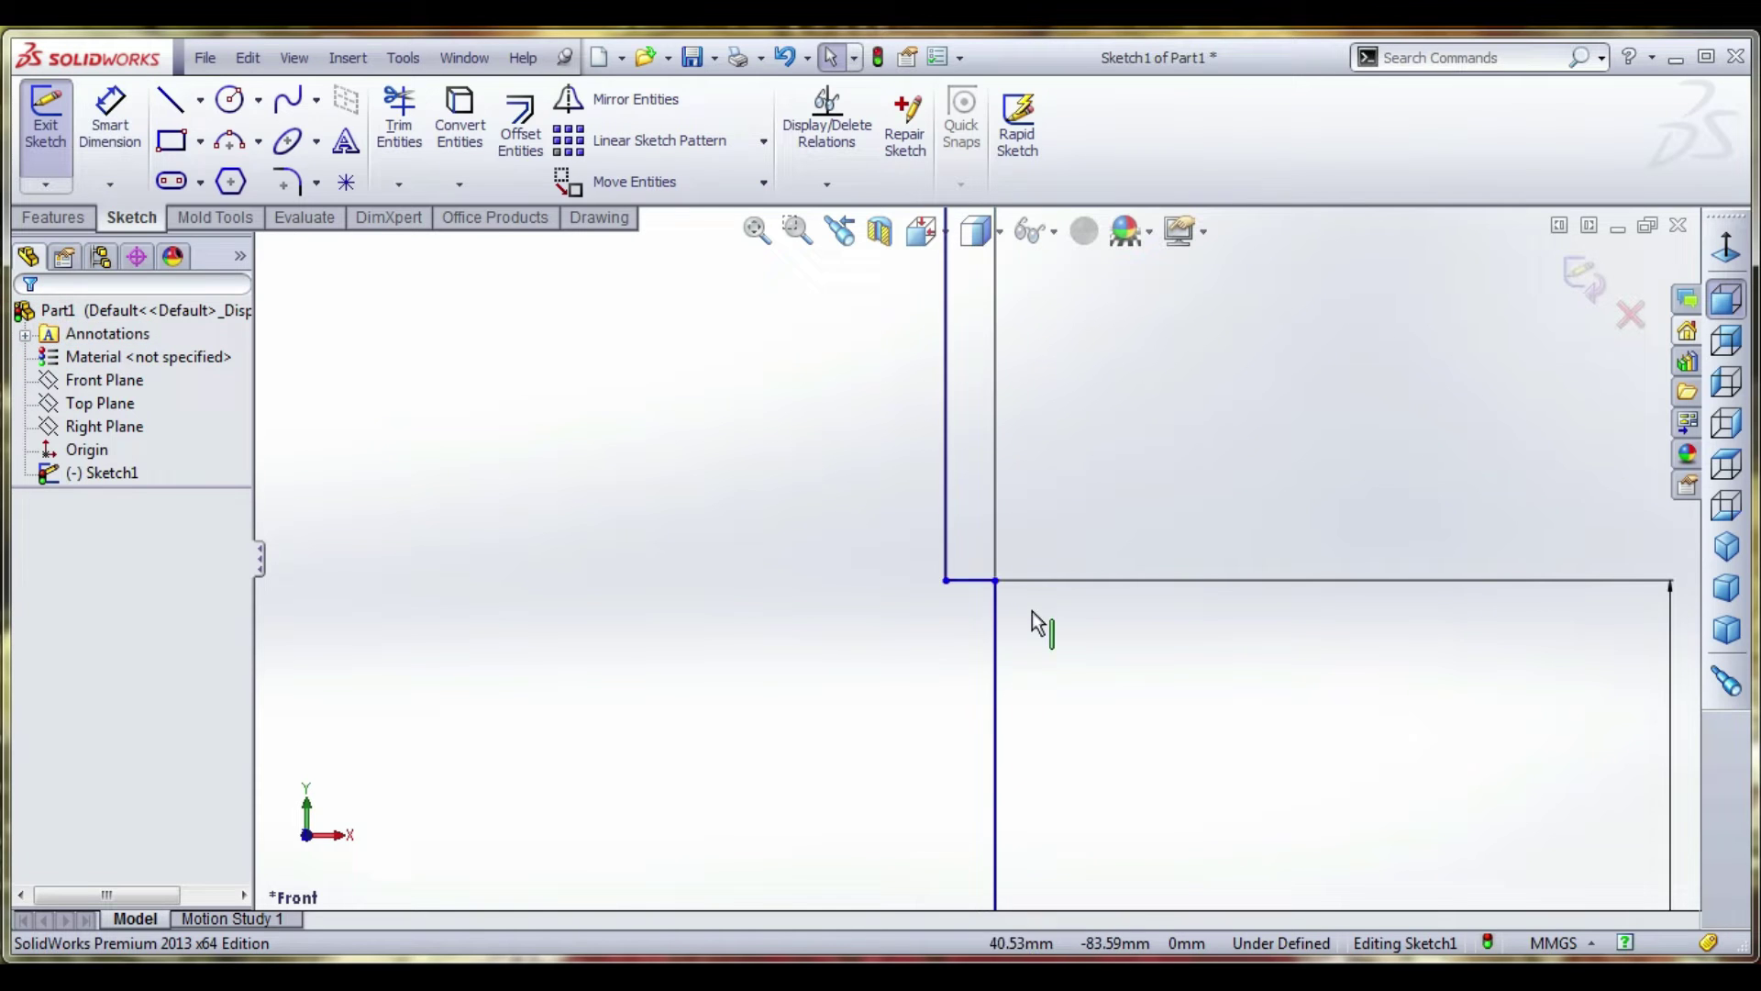
Change the height of the profile's lowest section to 15 mm
{"action": "scroll", "coordinate": [1032, 611], "scroll_direction": "up", "scroll_amount": 4}
{"action": "scroll", "coordinate": [1053, 636], "scroll_direction": "up", "scroll_amount": 3}
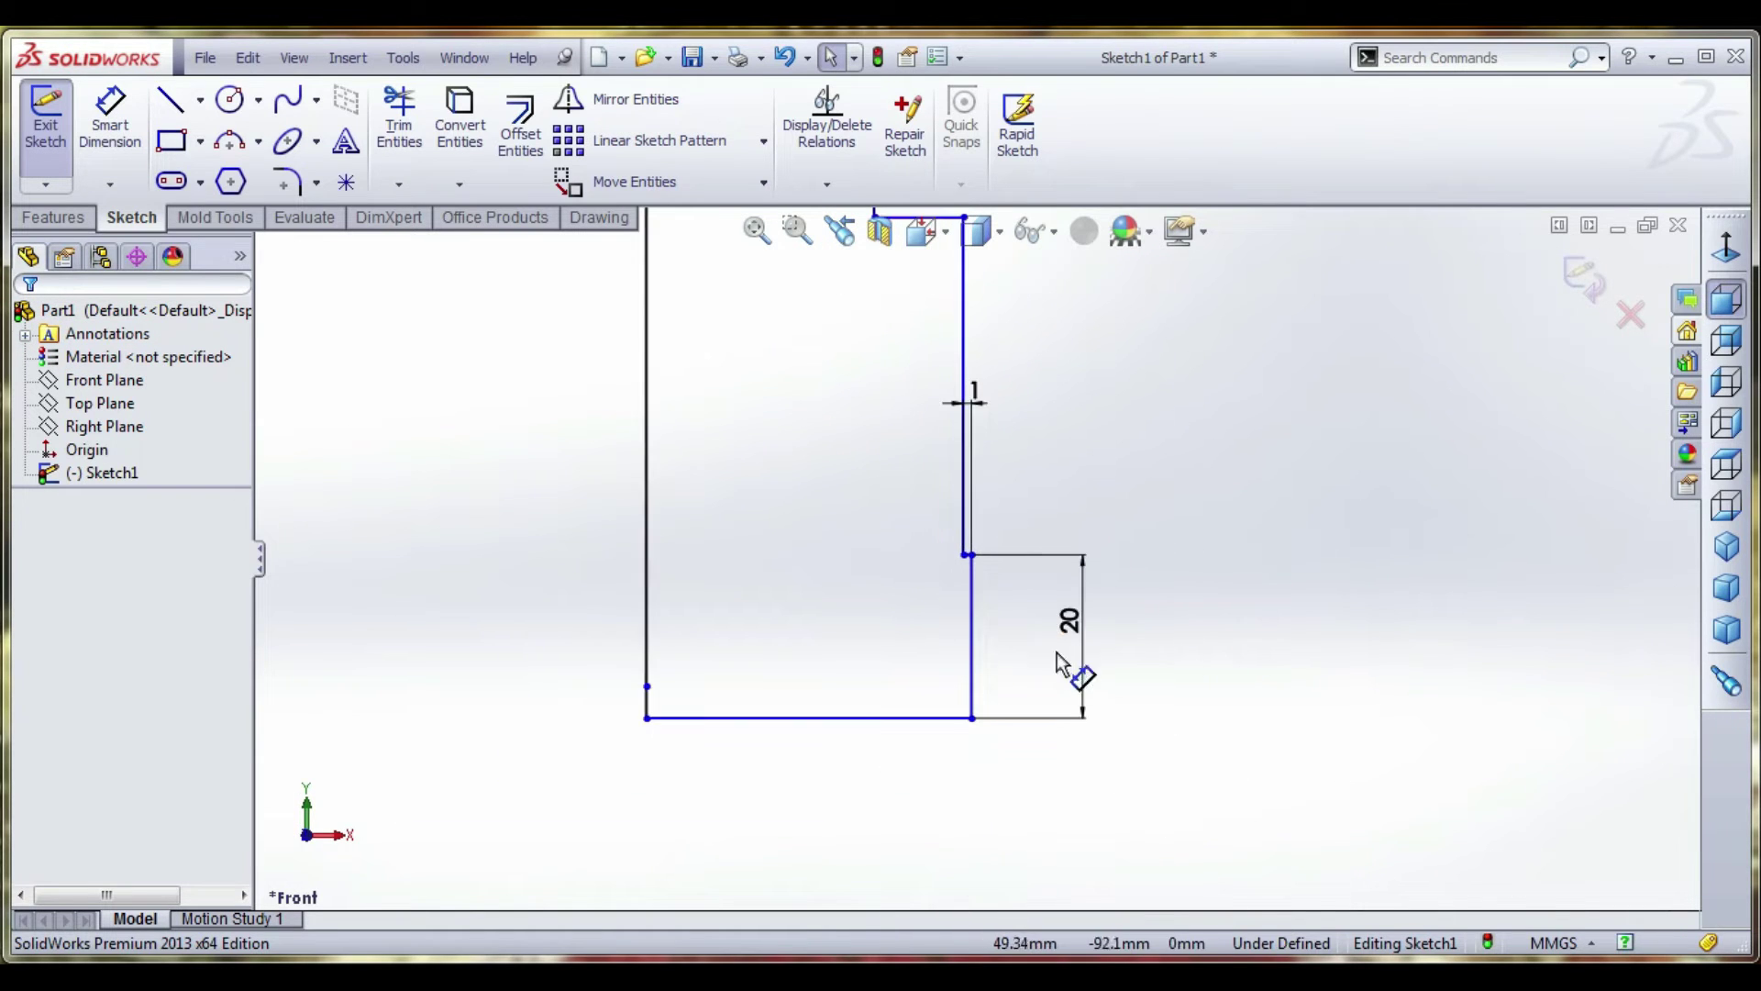
{"action": "double_click", "coordinate": [1074, 624]}
{"action": "type", "text": "15"}
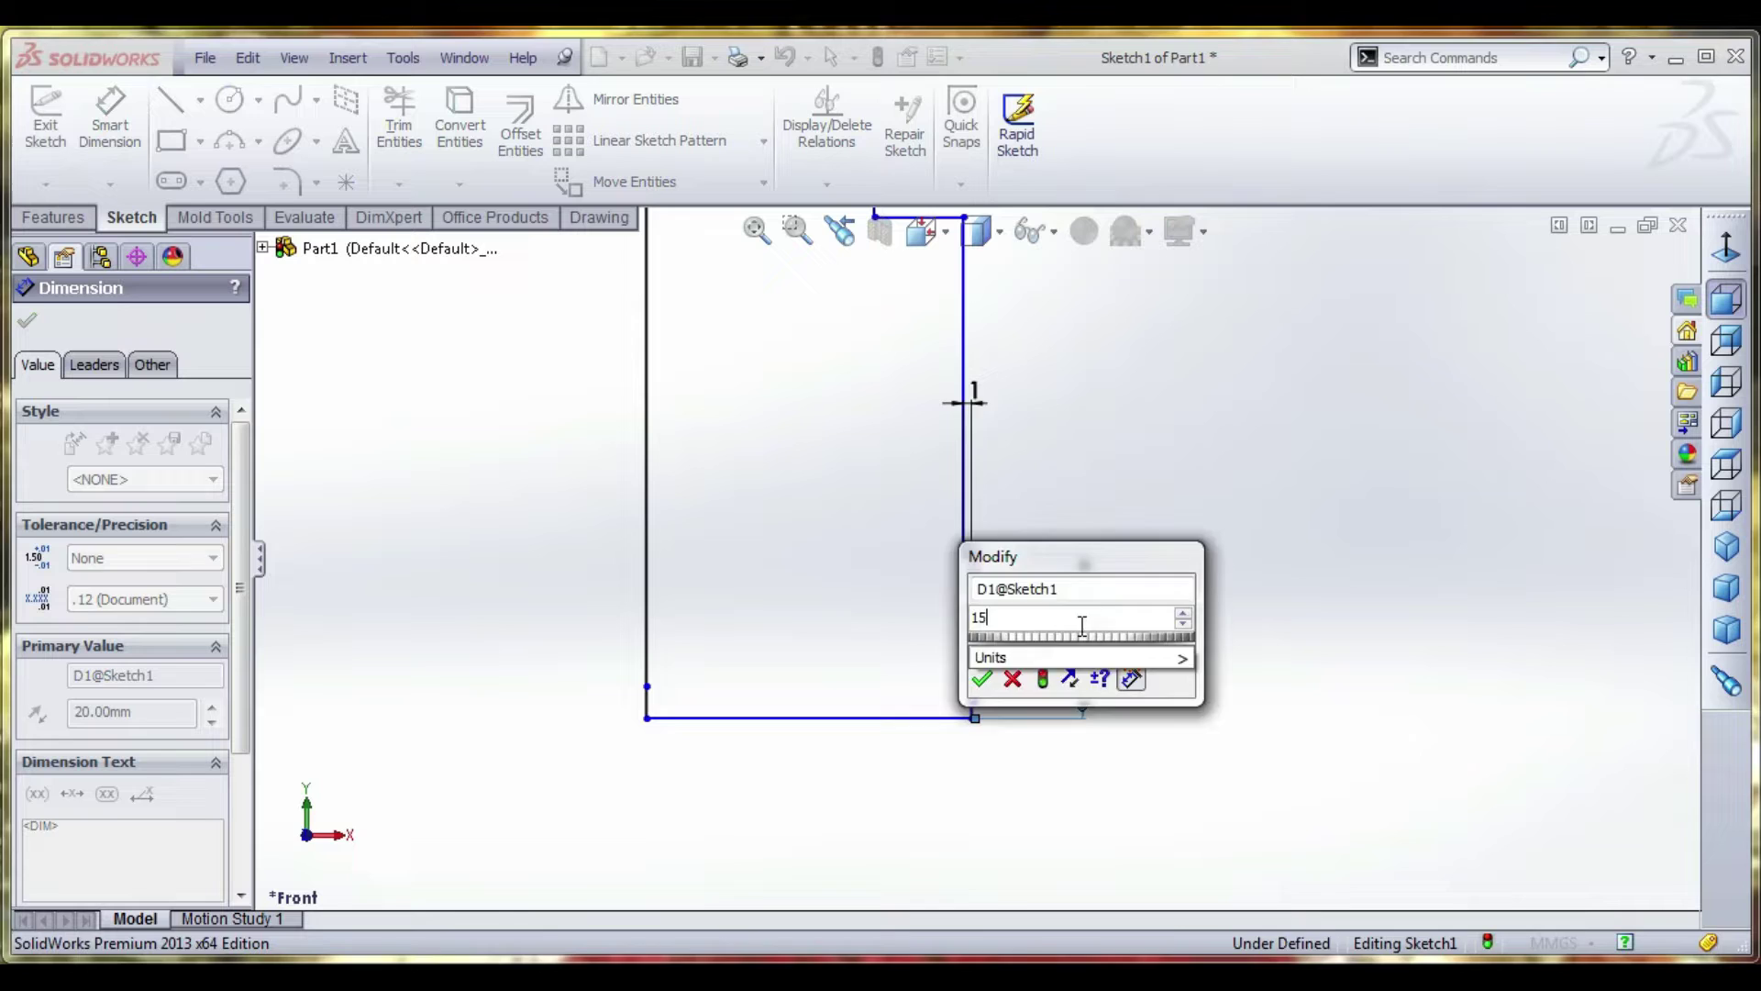
{"action": "key", "text": "Return"}
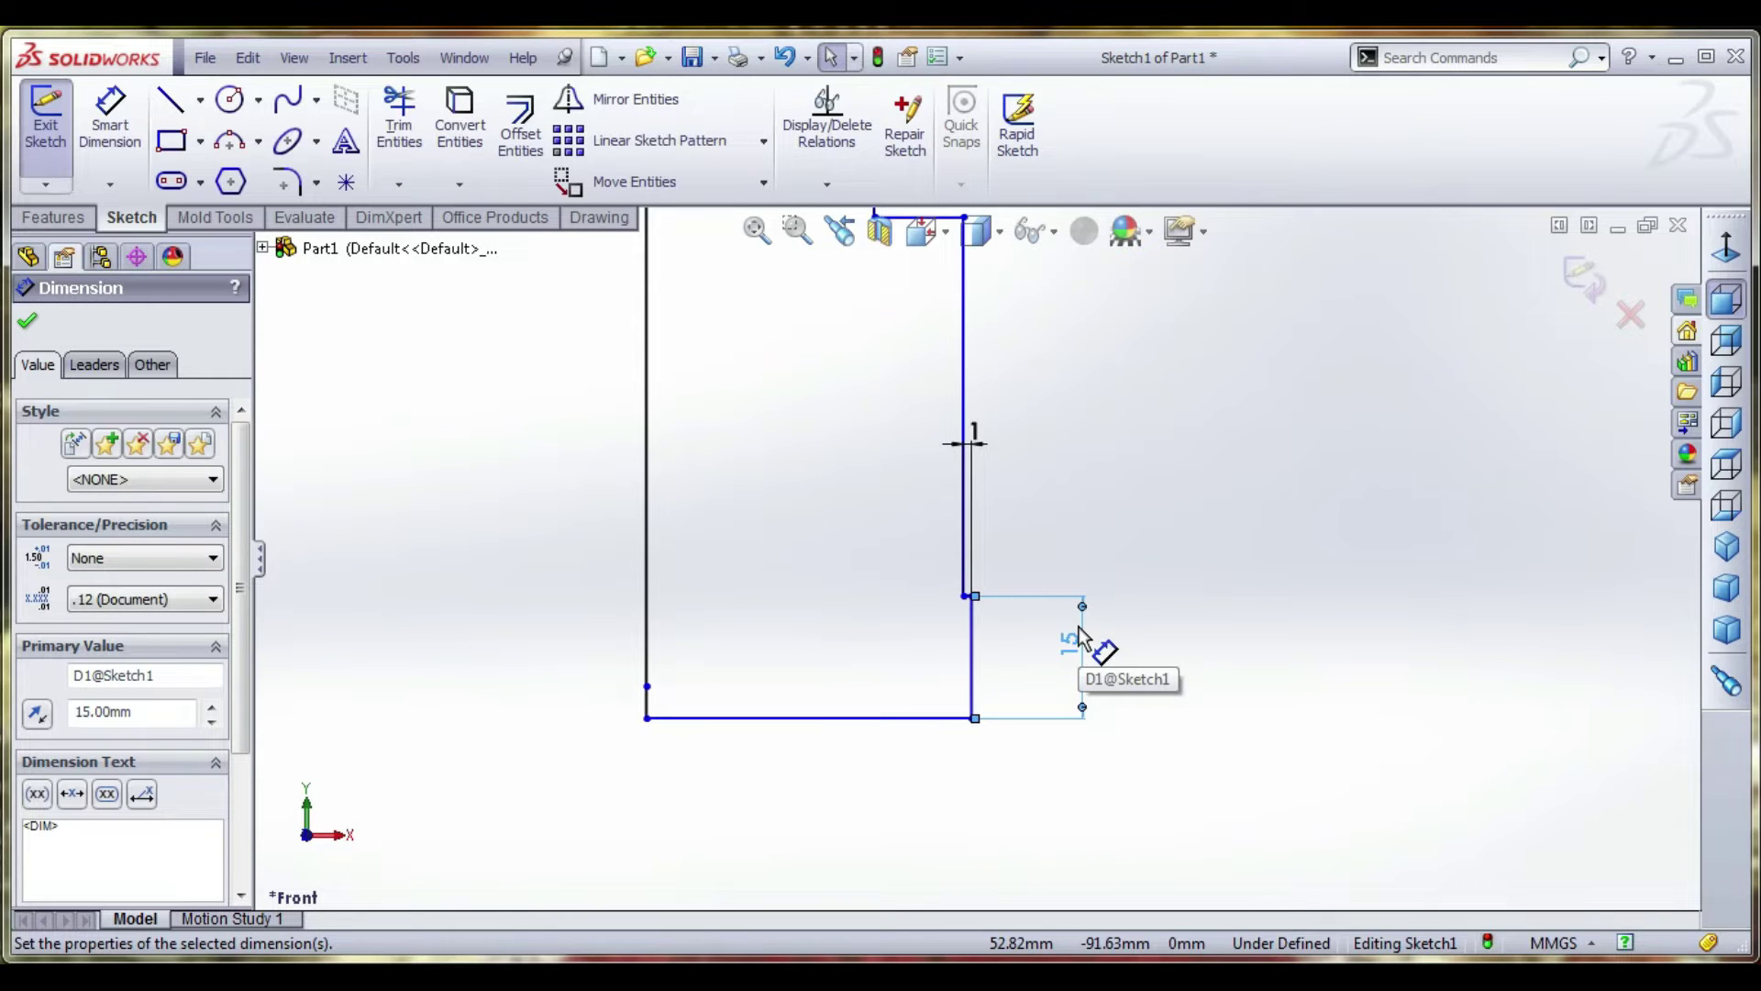
{"action": "scroll", "coordinate": [972, 608], "scroll_direction": "down", "scroll_amount": 5}
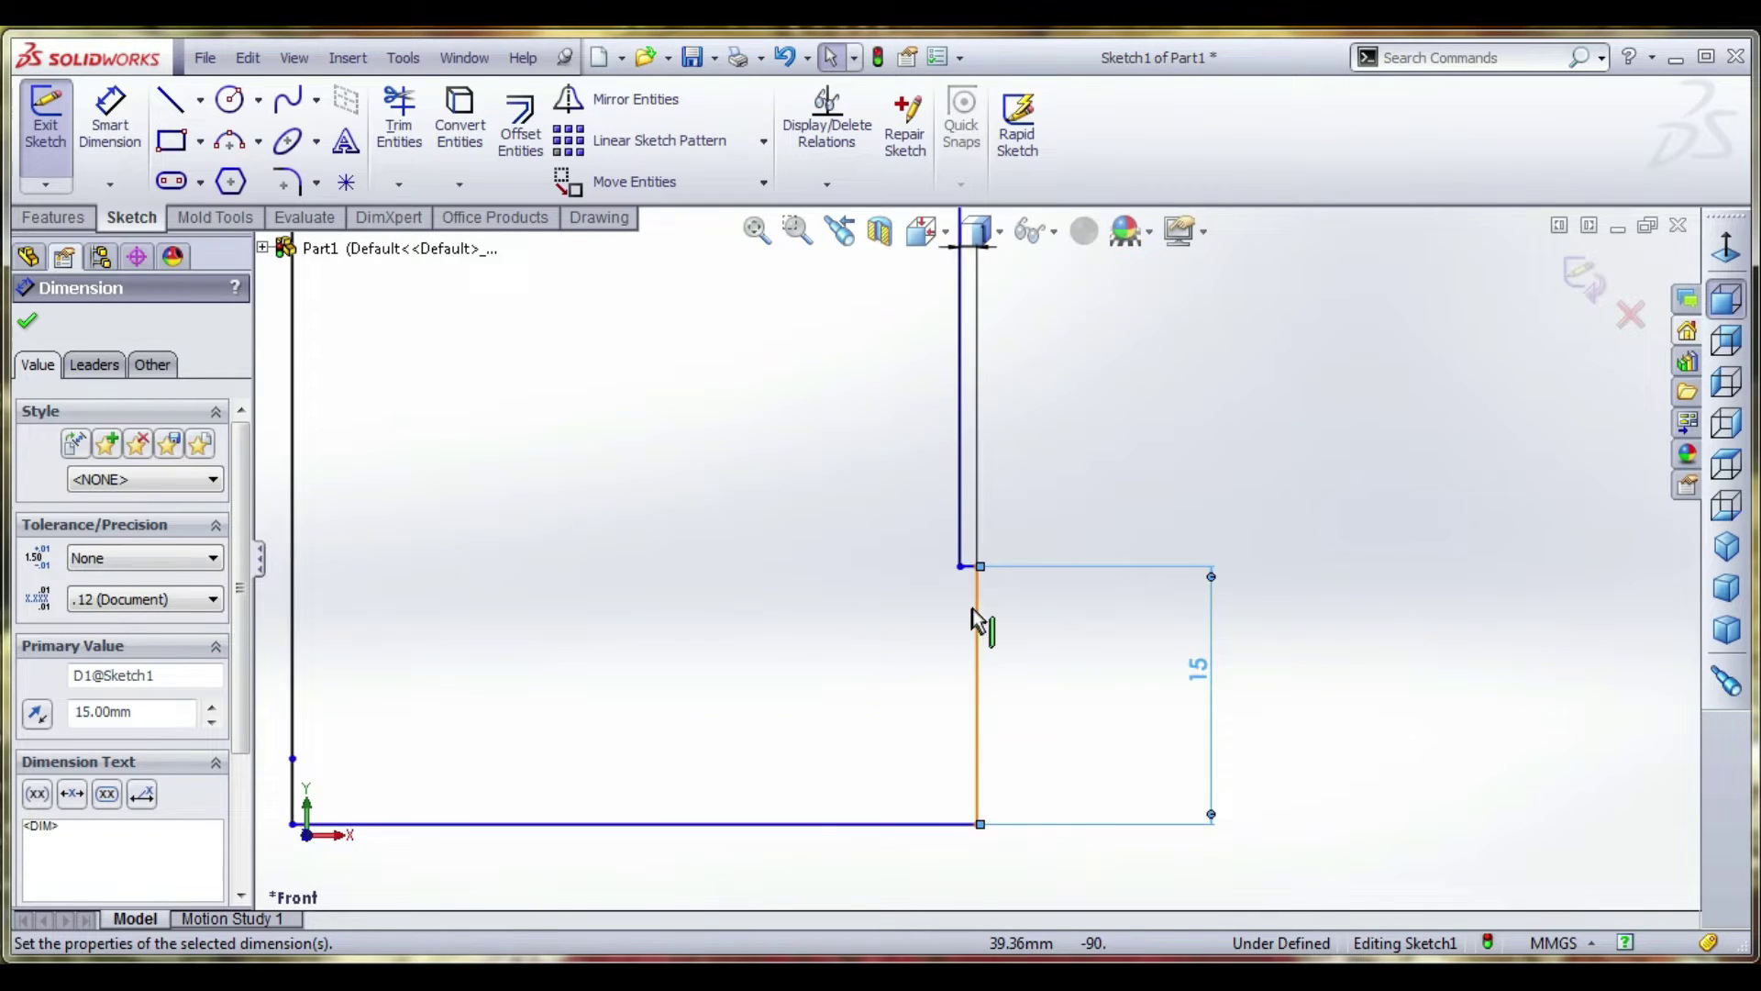
{"action": "left_click", "coordinate": [968, 531]}
{"action": "scroll", "coordinate": [1071, 686], "scroll_direction": "up", "scroll_amount": 4}
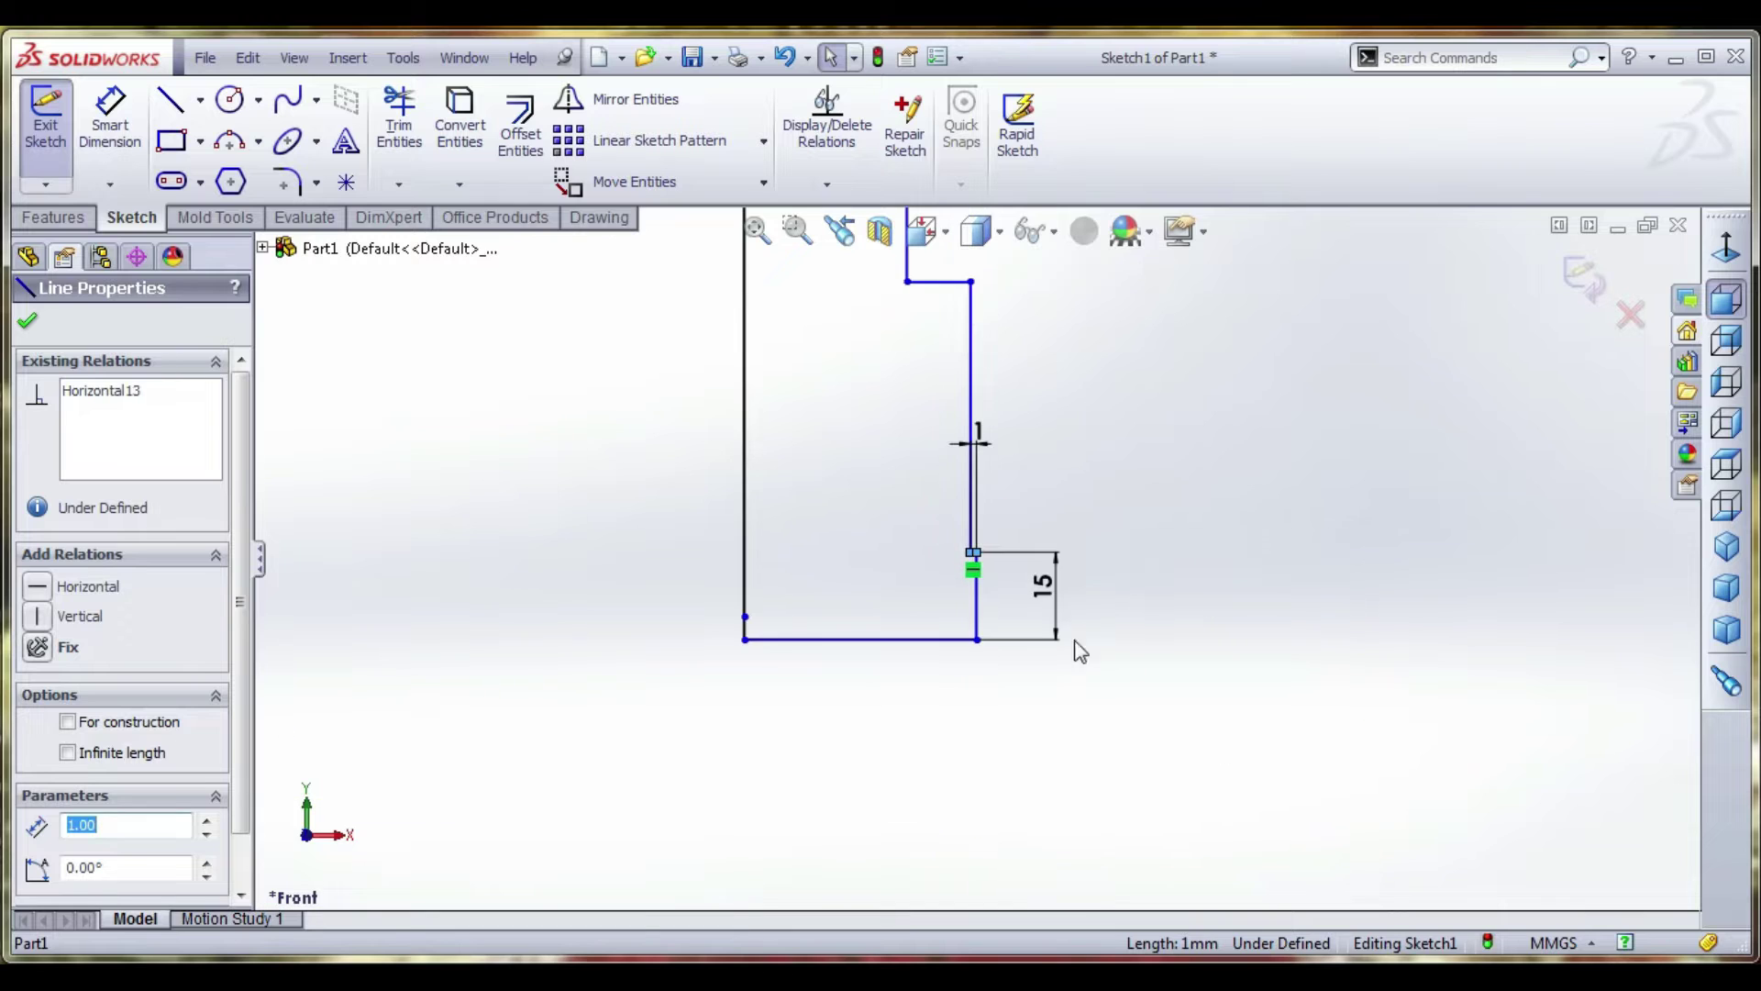
Make all the short horizontal ledges of the stepped profile equal in length
{"action": "scroll", "coordinate": [945, 281], "scroll_direction": "down", "scroll_amount": 3}
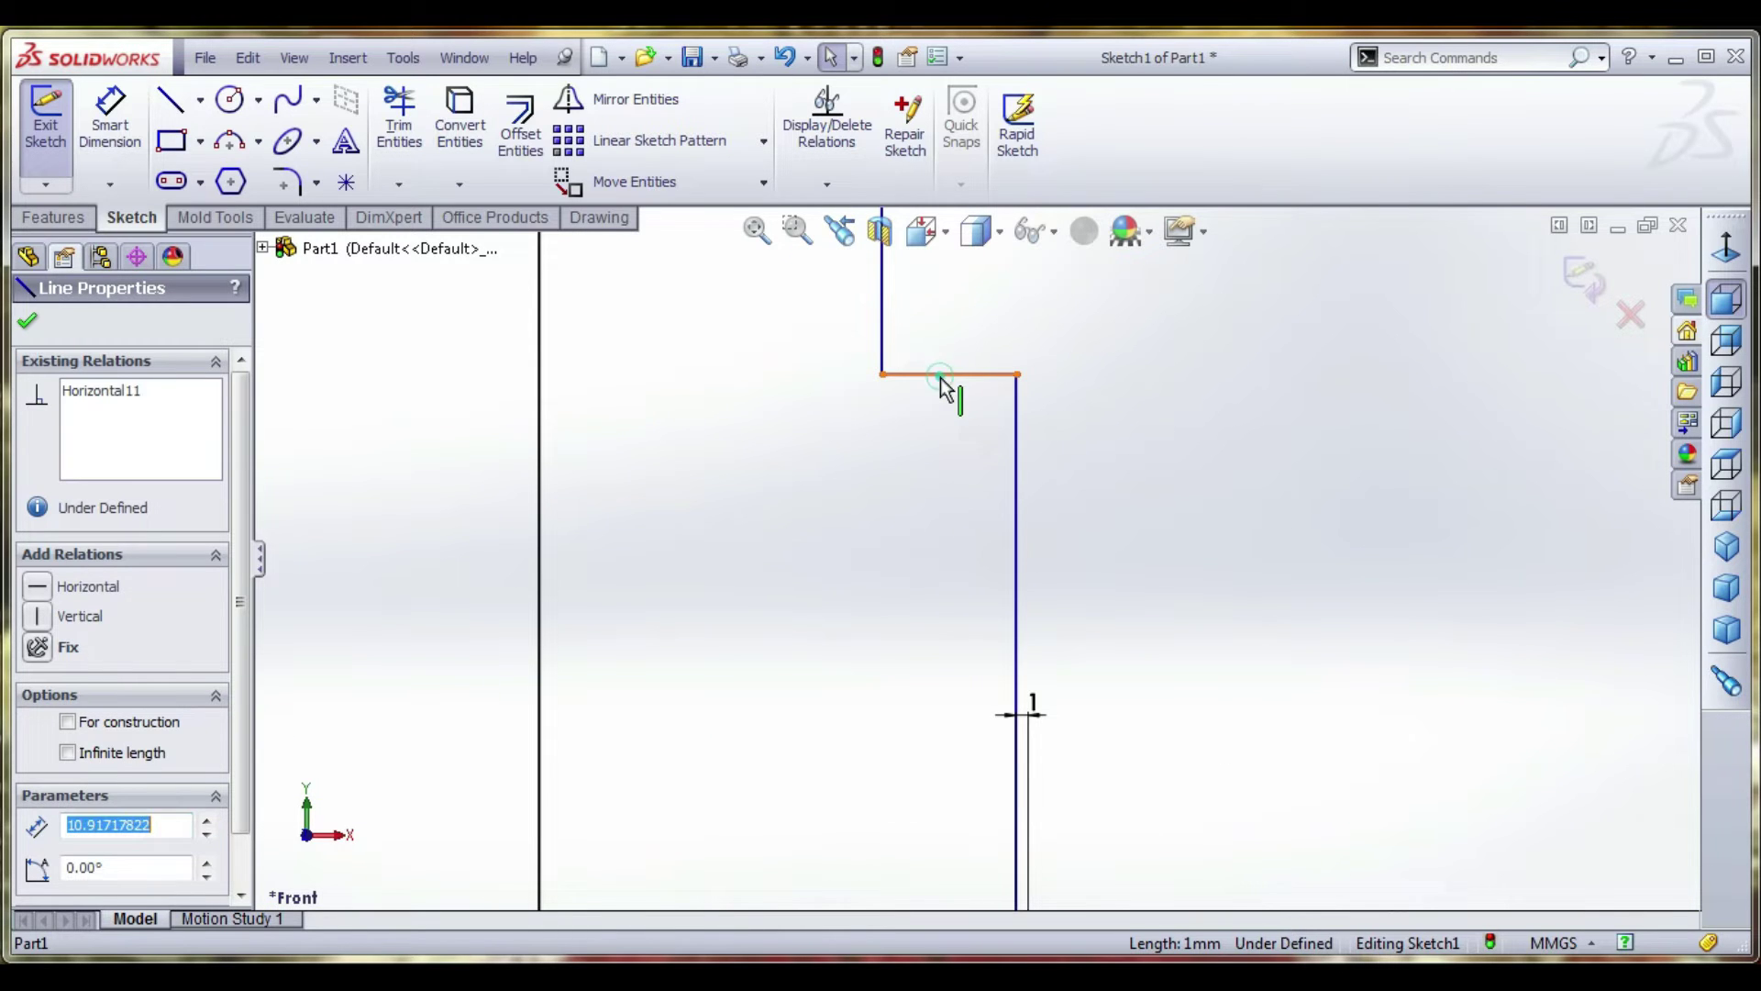
{"action": "left_click", "coordinate": [1014, 697], "text": "ctrl"}
{"action": "scroll", "coordinate": [975, 692], "scroll_direction": "up", "scroll_amount": 5}
{"action": "scroll", "coordinate": [949, 266], "scroll_direction": "down", "scroll_amount": 4}
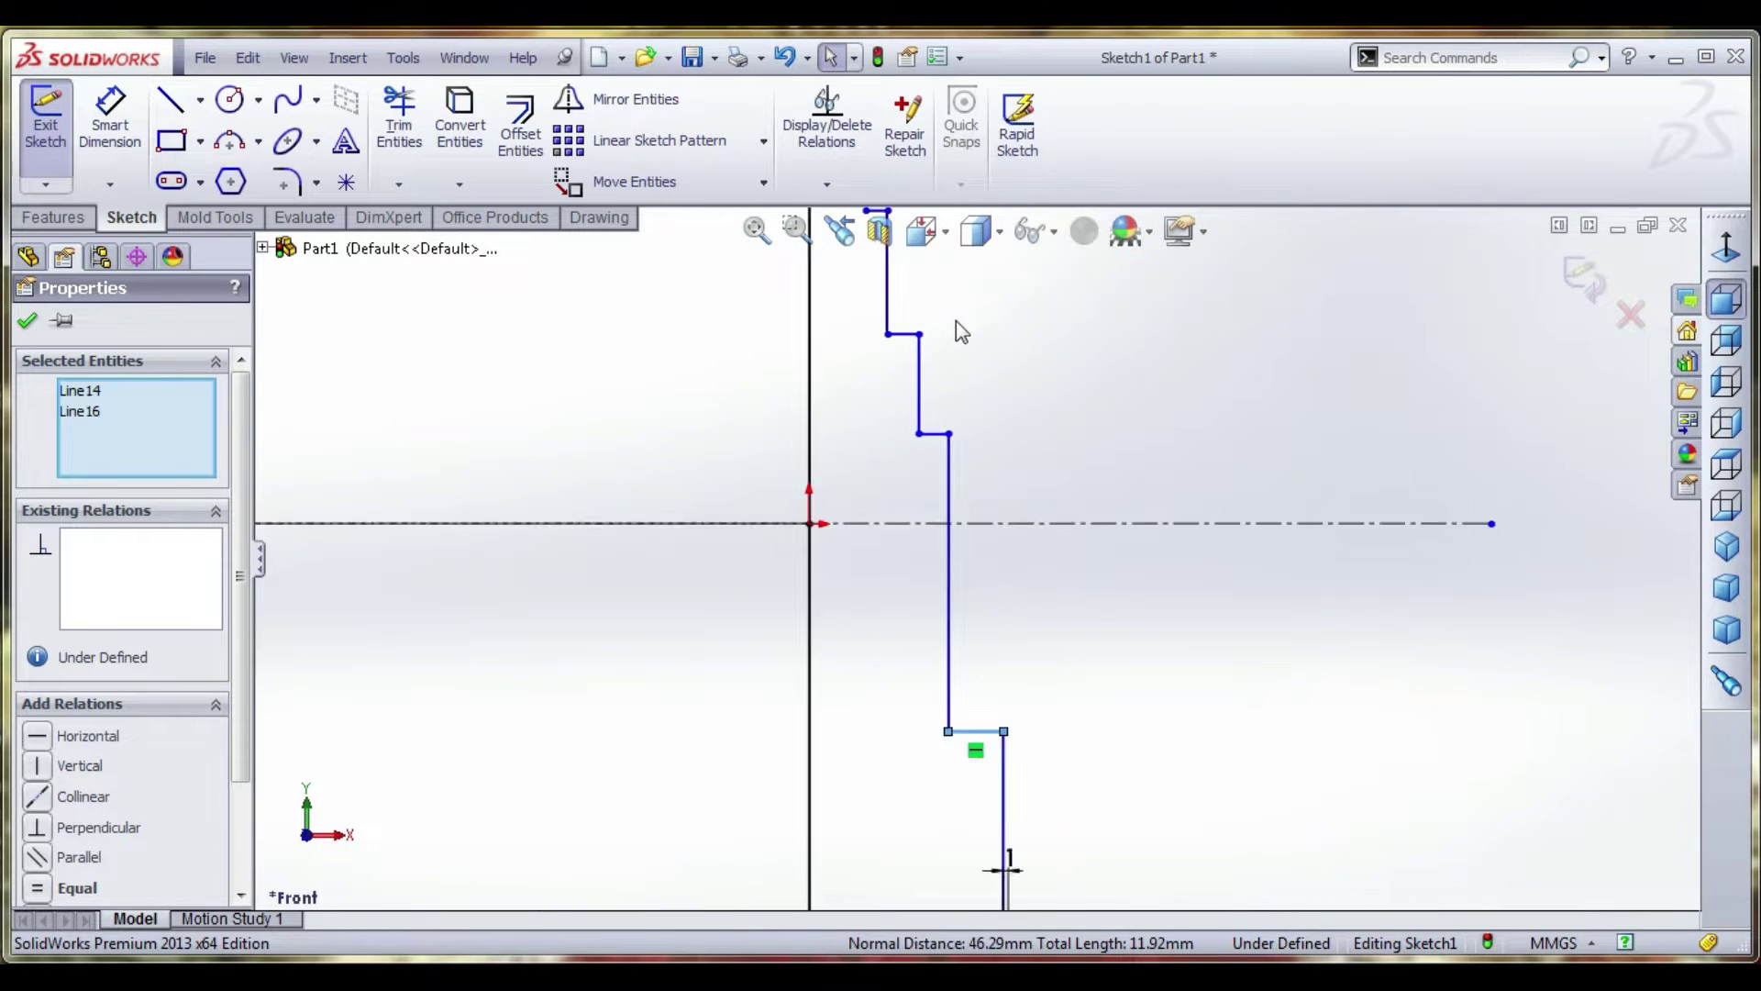
{"action": "left_click", "coordinate": [950, 471], "text": "ctrl"}
{"action": "scroll", "coordinate": [932, 614], "scroll_direction": "up", "scroll_amount": 4}
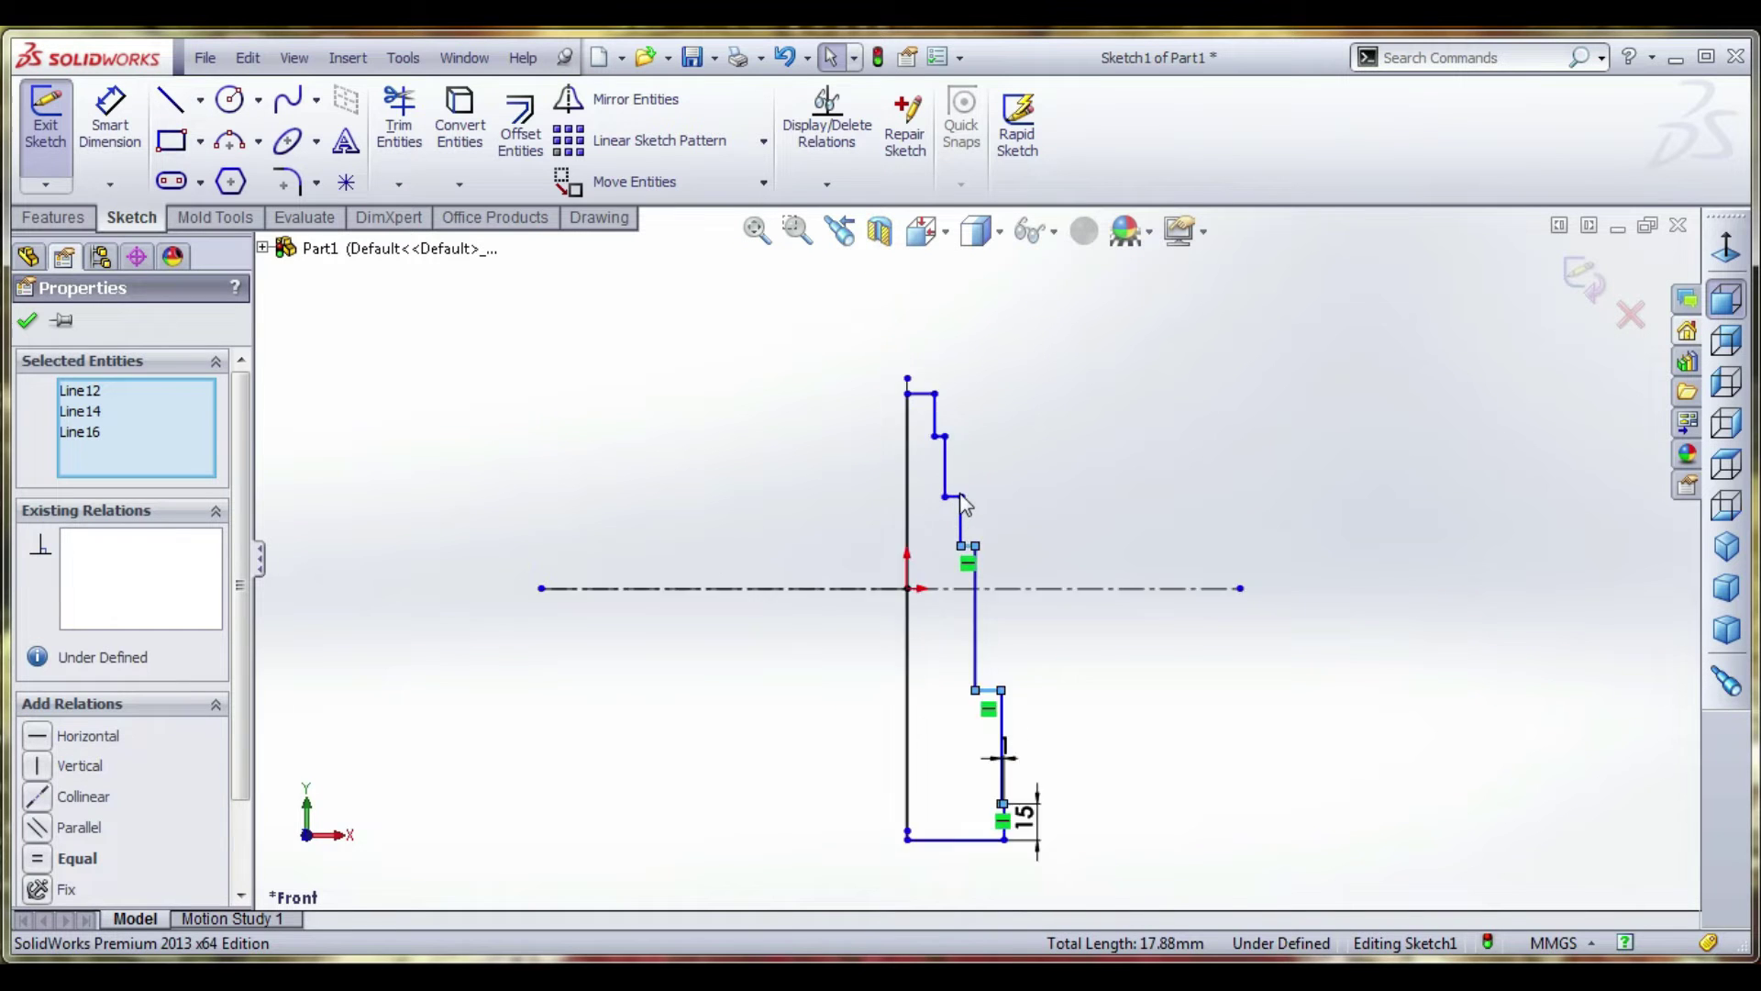
{"action": "scroll", "coordinate": [954, 514], "scroll_direction": "down", "scroll_amount": 2}
{"action": "left_click", "coordinate": [952, 506], "text": "ctrl"}
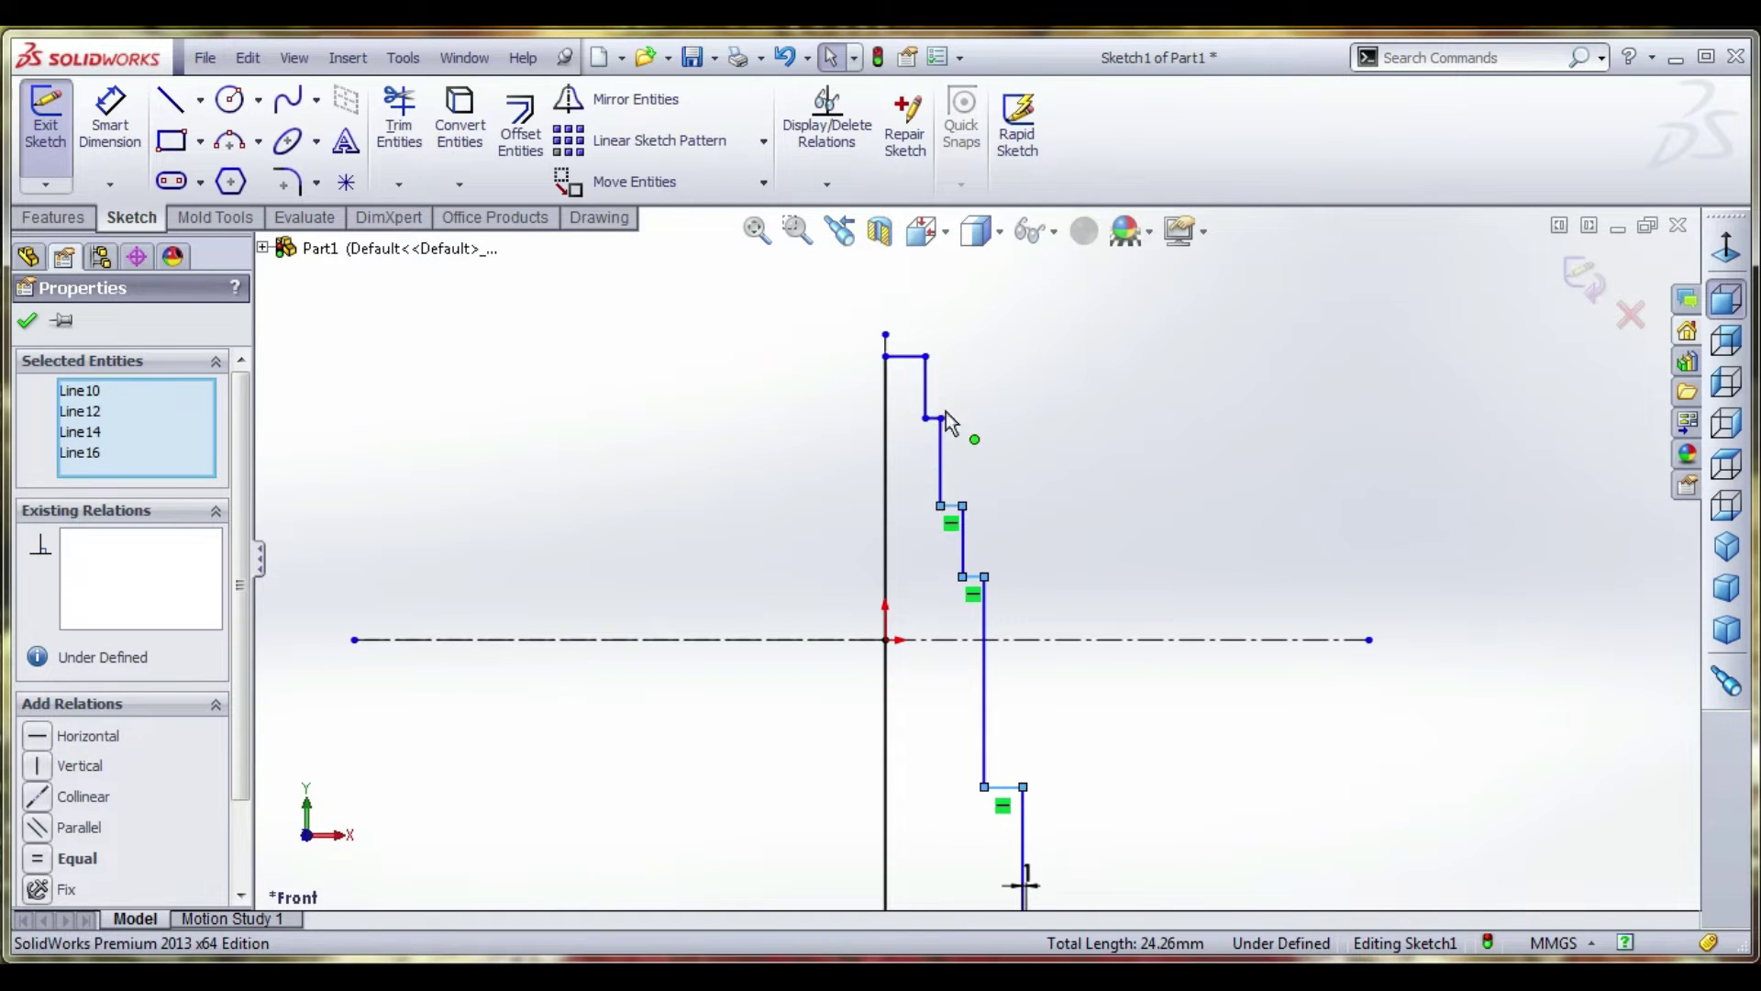
{"action": "scroll", "coordinate": [949, 424], "scroll_direction": "down", "scroll_amount": 3}
{"action": "left_click", "coordinate": [928, 467], "text": "ctrl"}
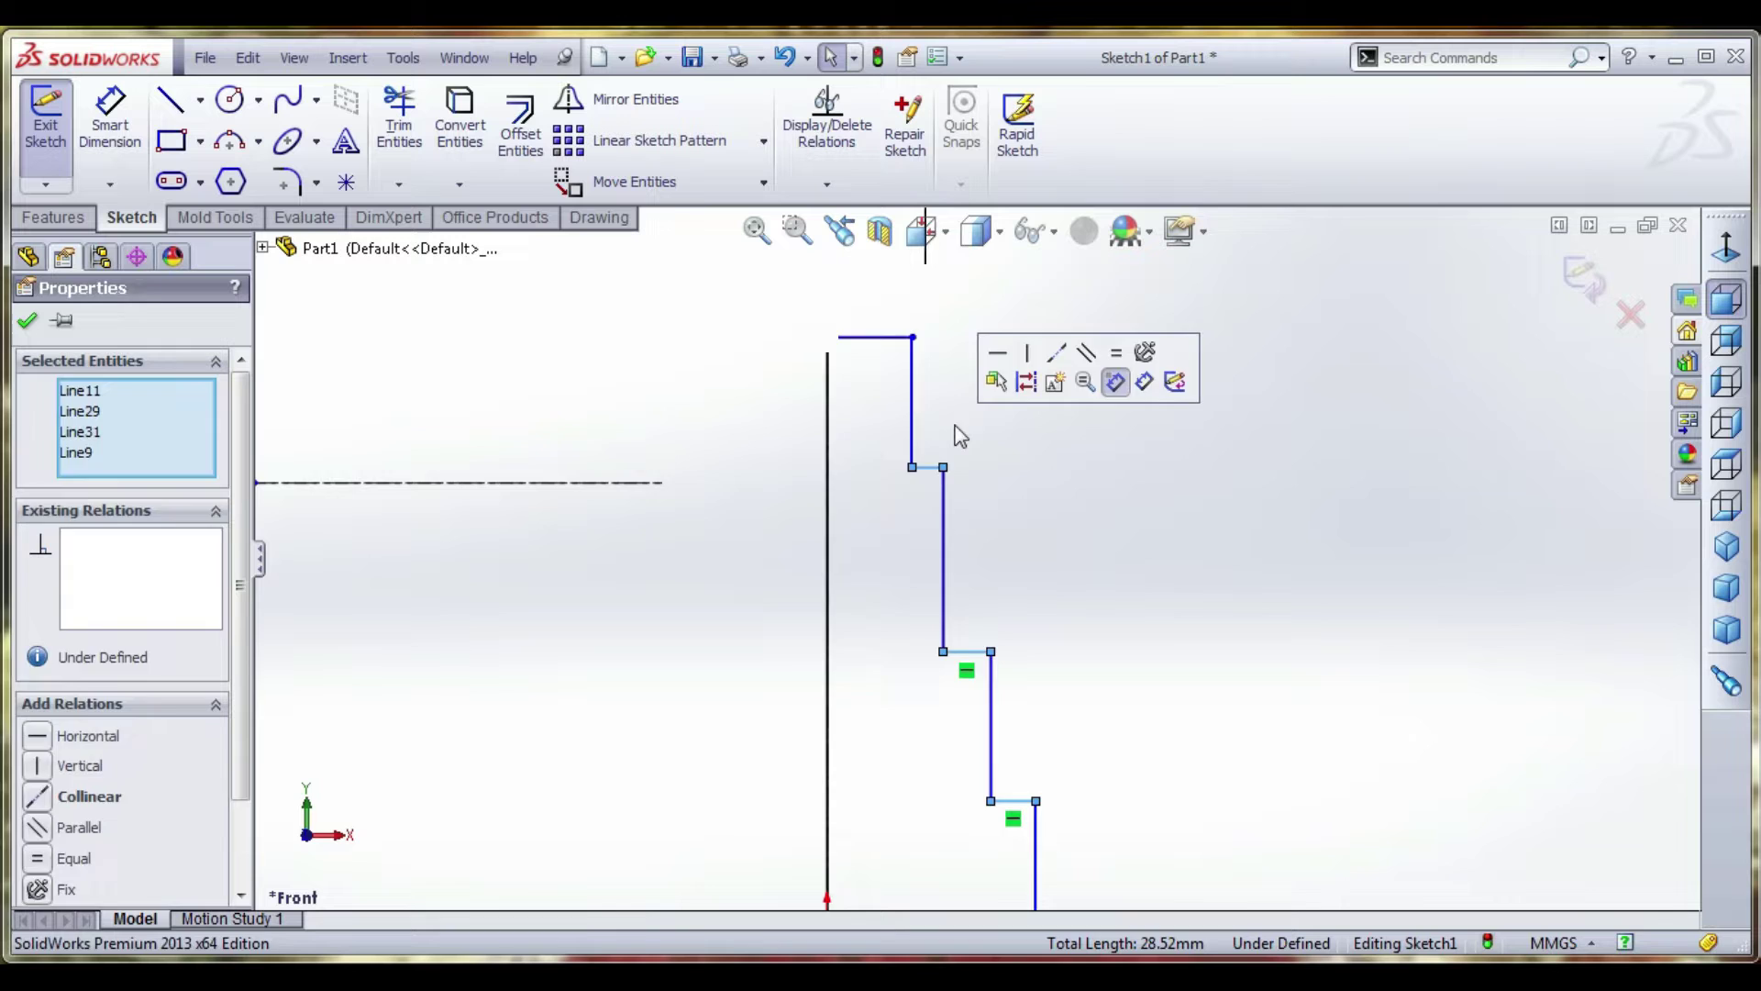
Make all the vertical edges of the stepped profile's sections equal in length
{"action": "scroll", "coordinate": [960, 436], "scroll_direction": "up", "scroll_amount": 4}
{"action": "left_click", "coordinate": [990, 826], "text": "ctrl"}
{"action": "scroll", "coordinate": [1019, 456], "scroll_direction": "up", "scroll_amount": 2}
{"action": "scroll", "coordinate": [959, 464], "scroll_direction": "down", "scroll_amount": 5}
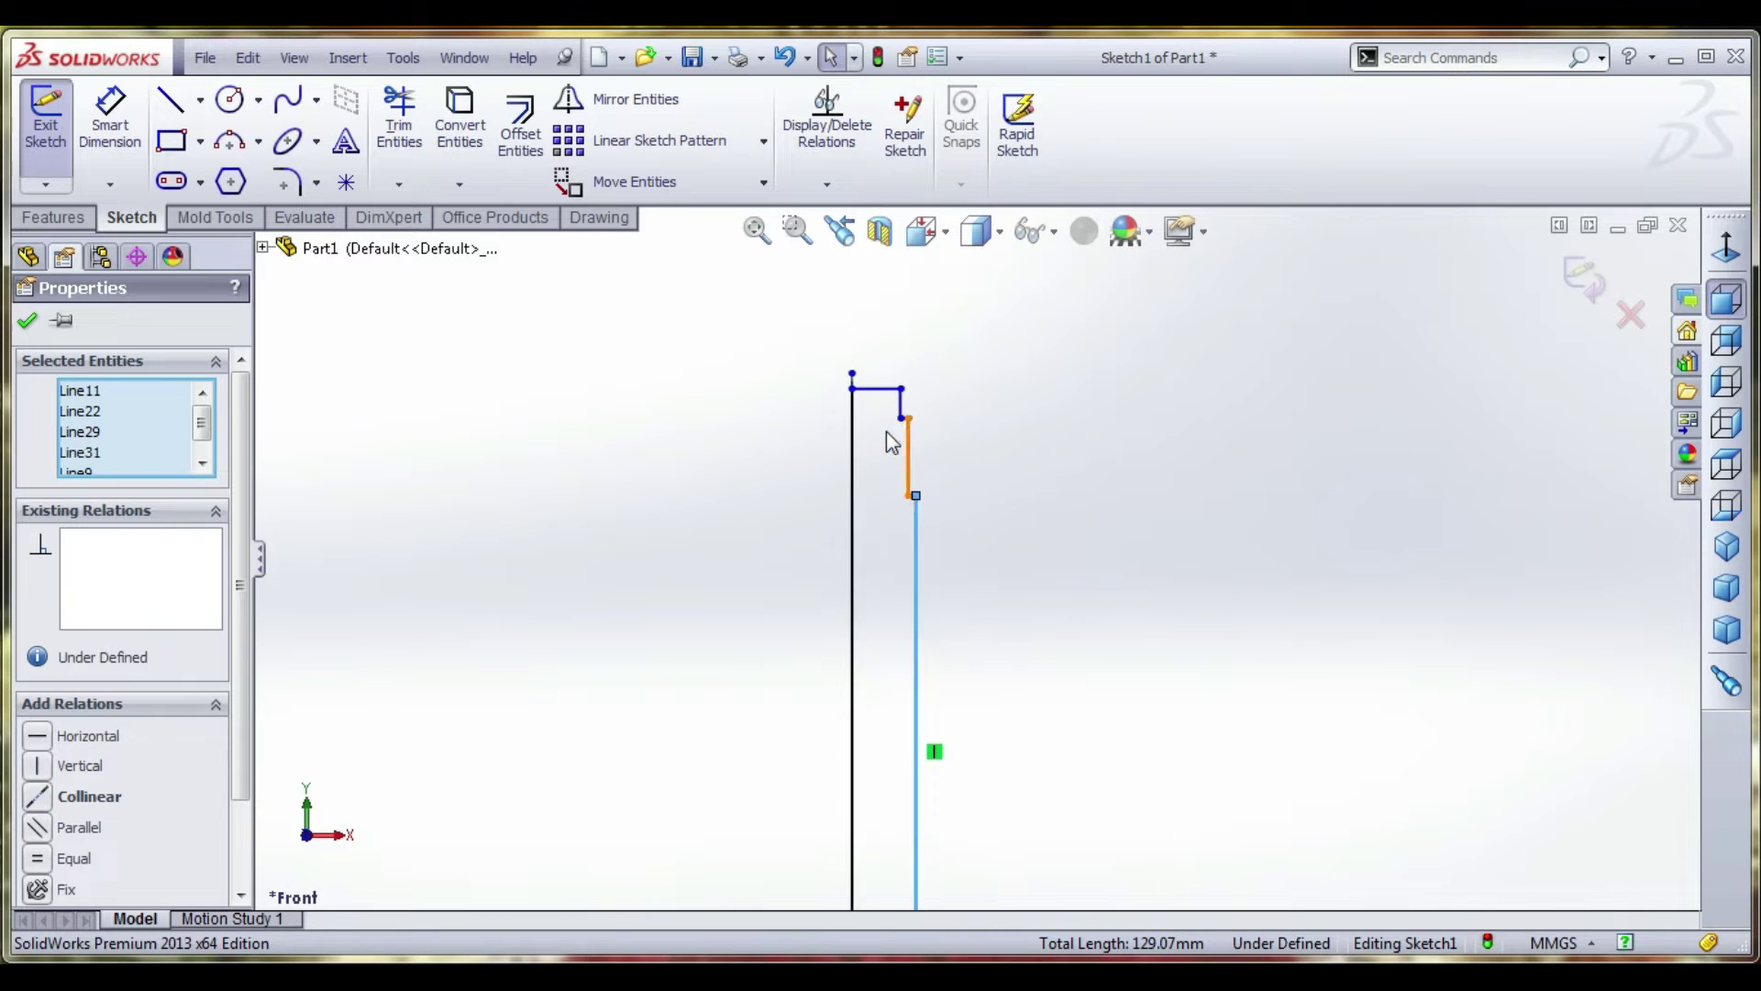
{"action": "left_click", "coordinate": [906, 466], "text": "ctrl"}
{"action": "left_click", "coordinate": [901, 391], "text": "ctrl"}
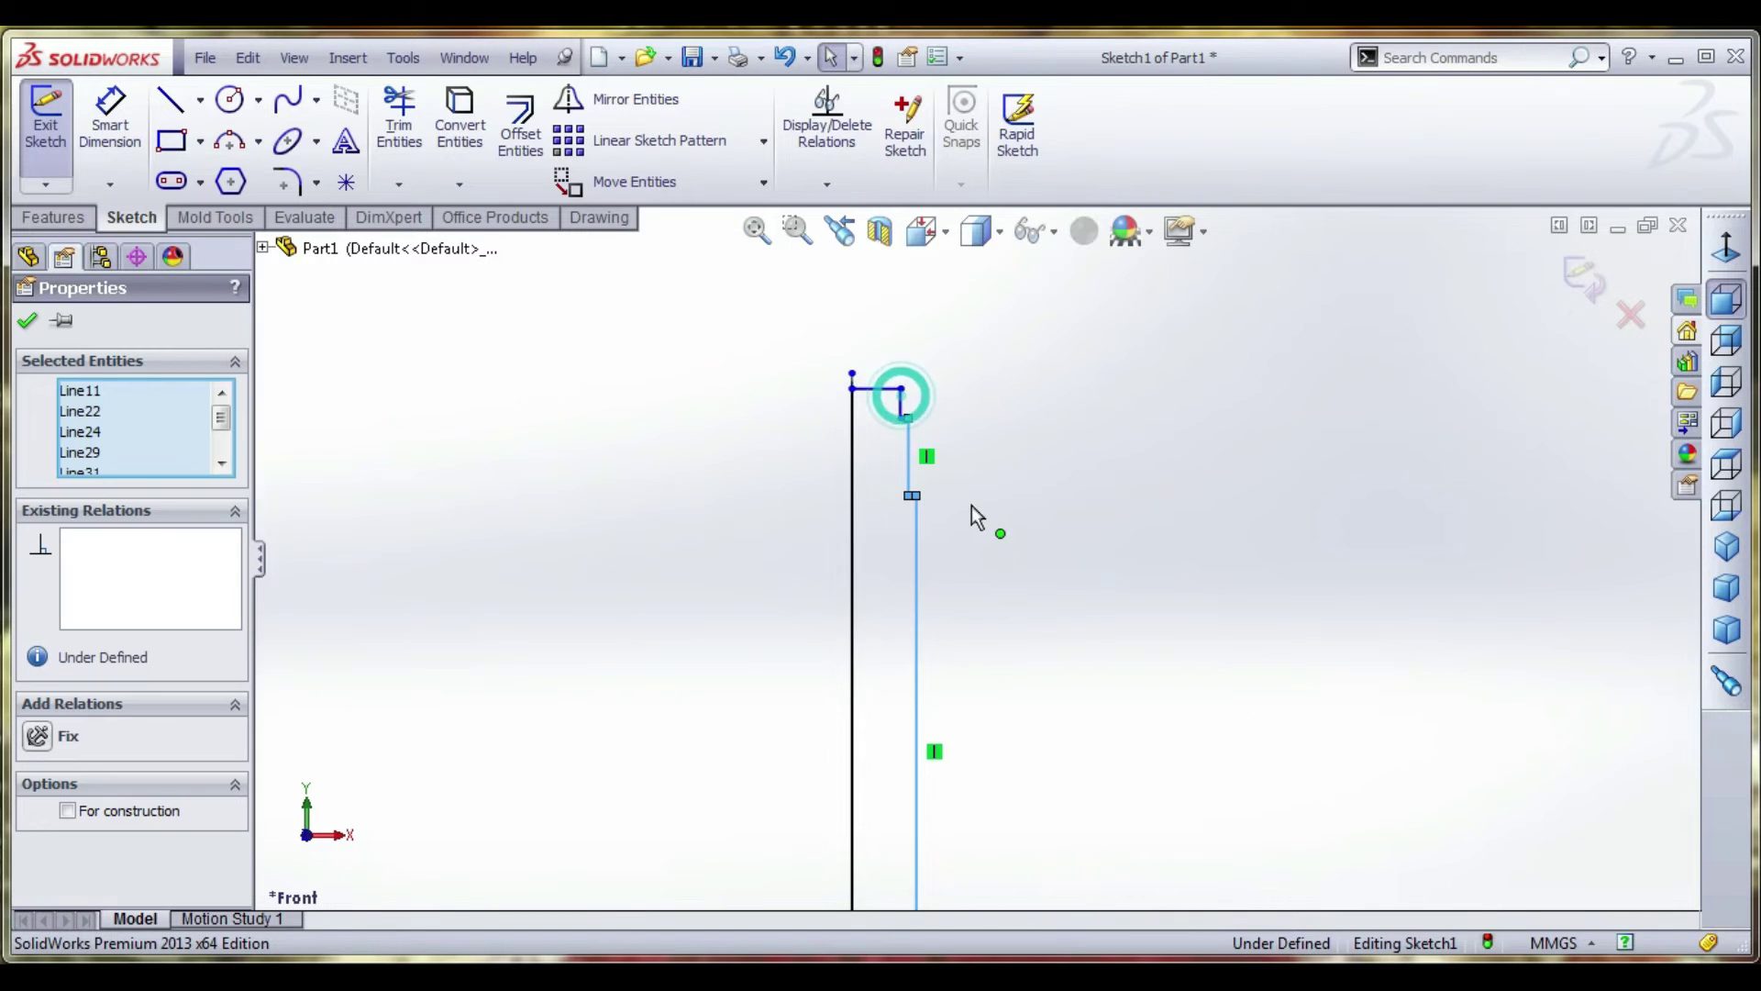
{"action": "scroll", "coordinate": [959, 431], "scroll_direction": "down", "scroll_amount": 3}
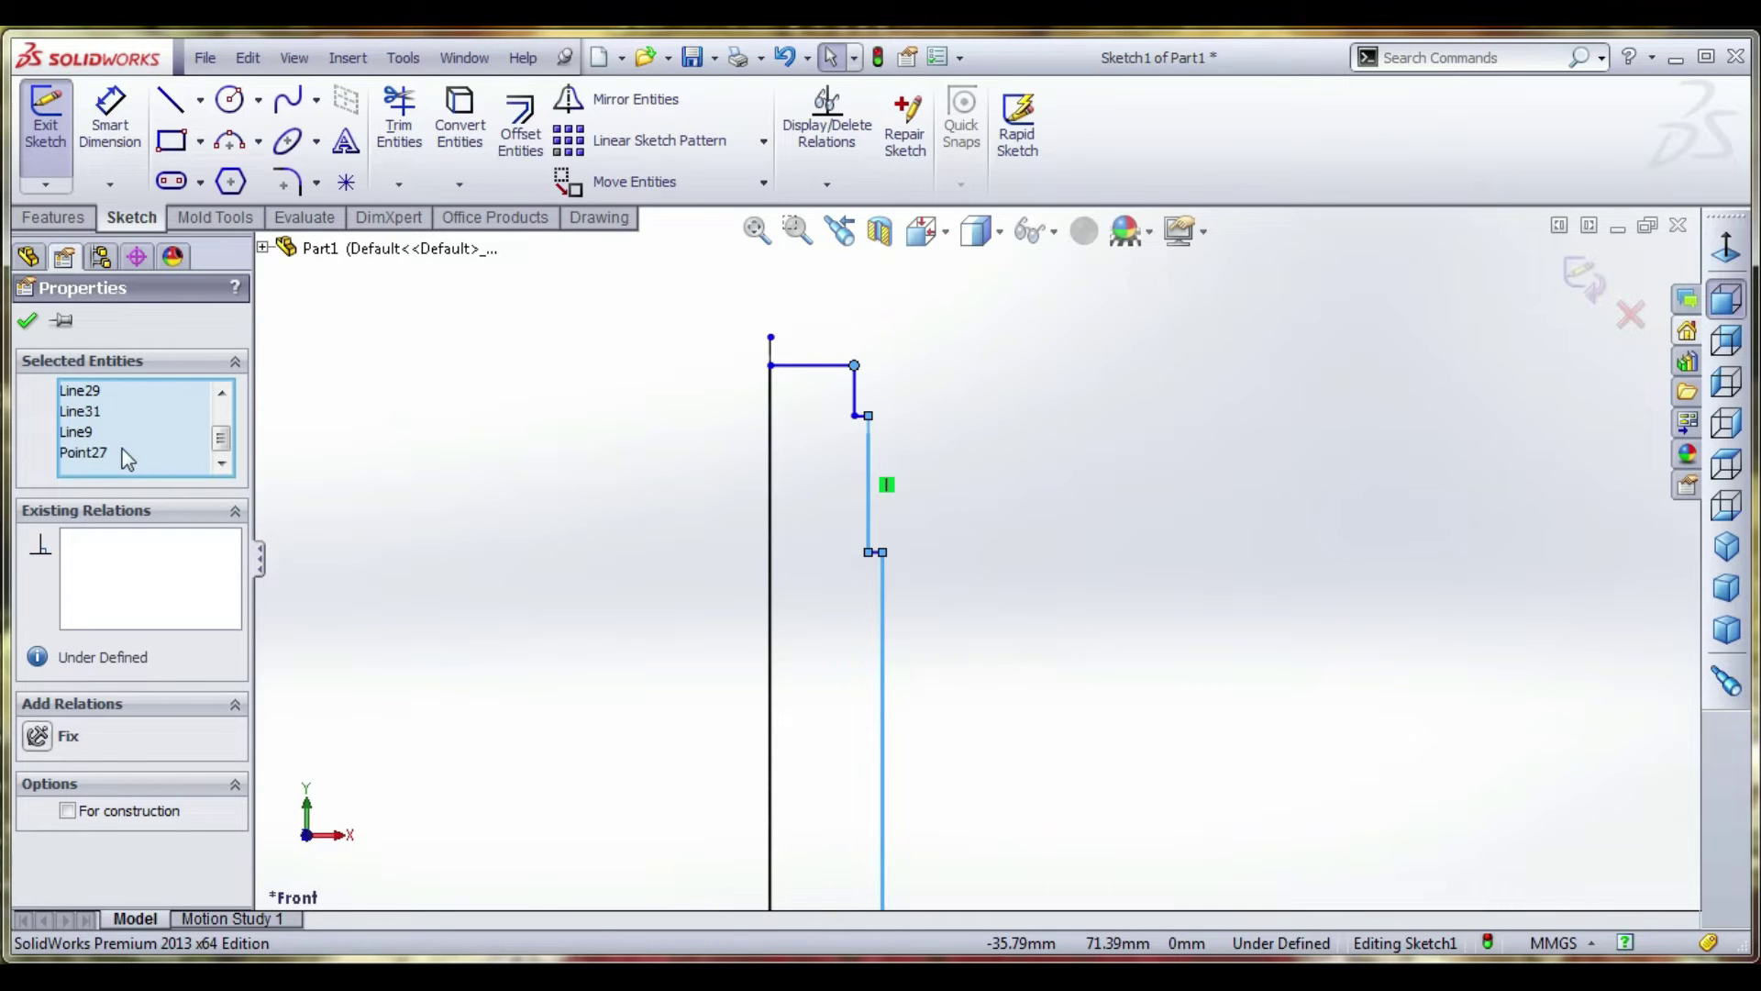
{"action": "right_click", "coordinate": [102, 453]}
{"action": "left_click", "coordinate": [167, 497]}
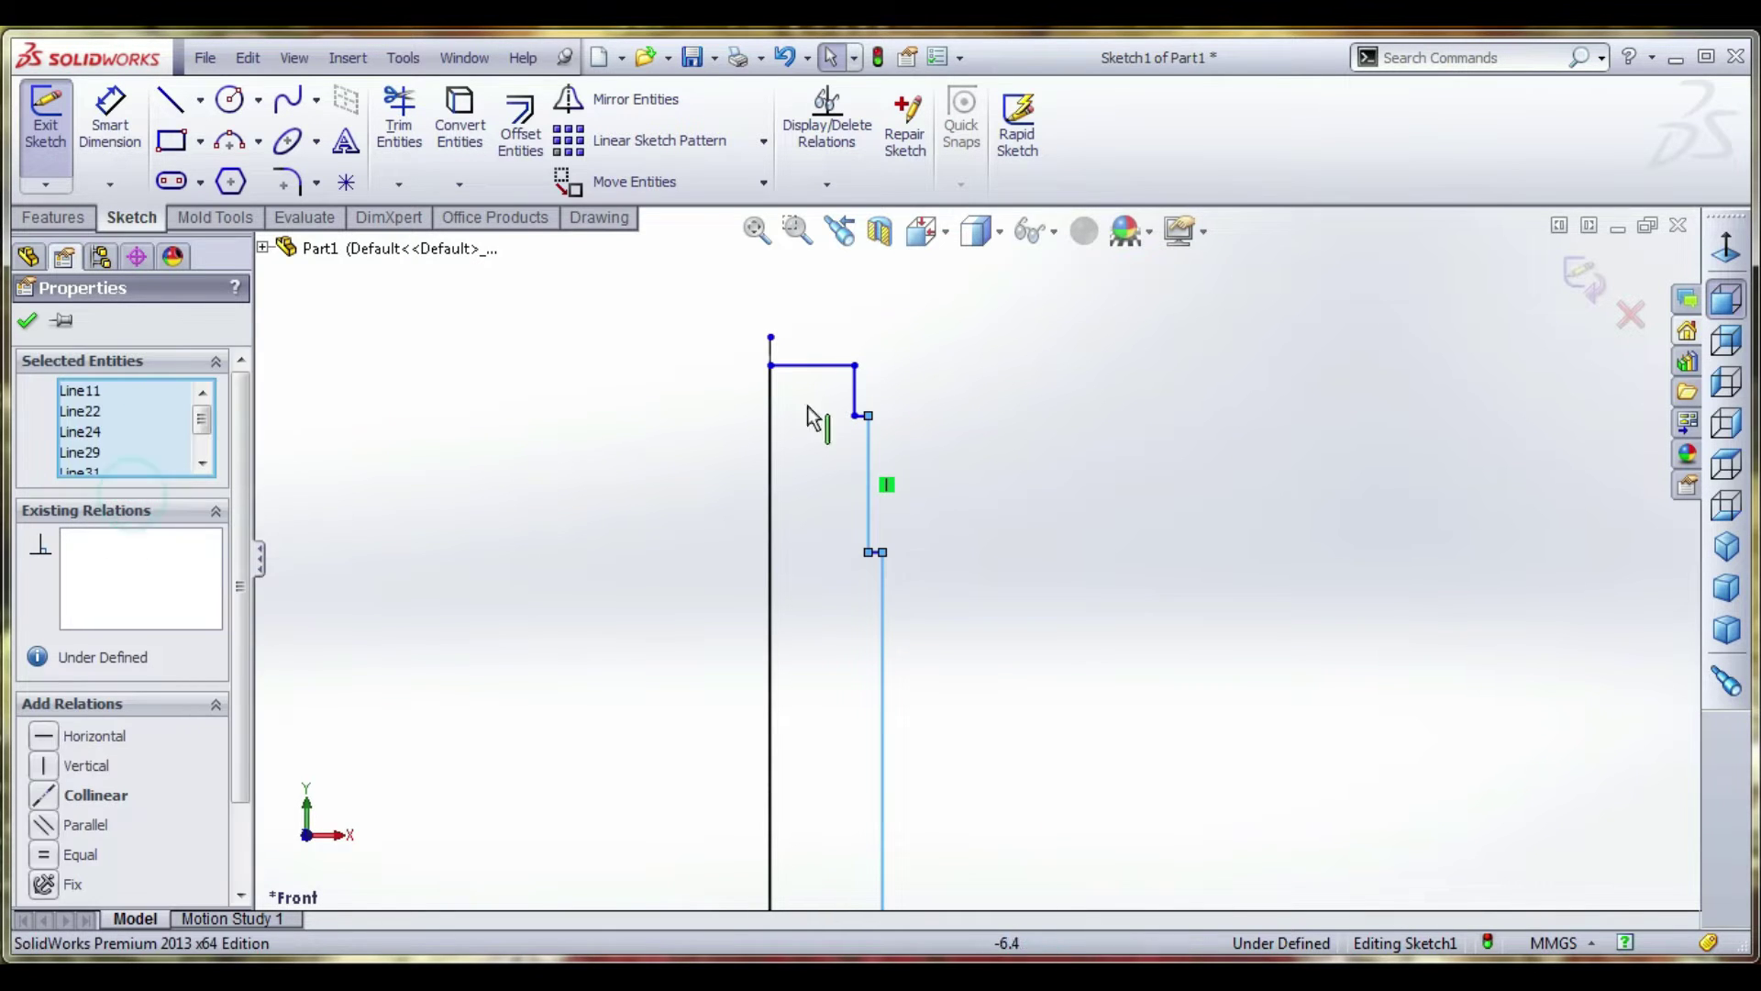
{"action": "left_click", "coordinate": [856, 400]}
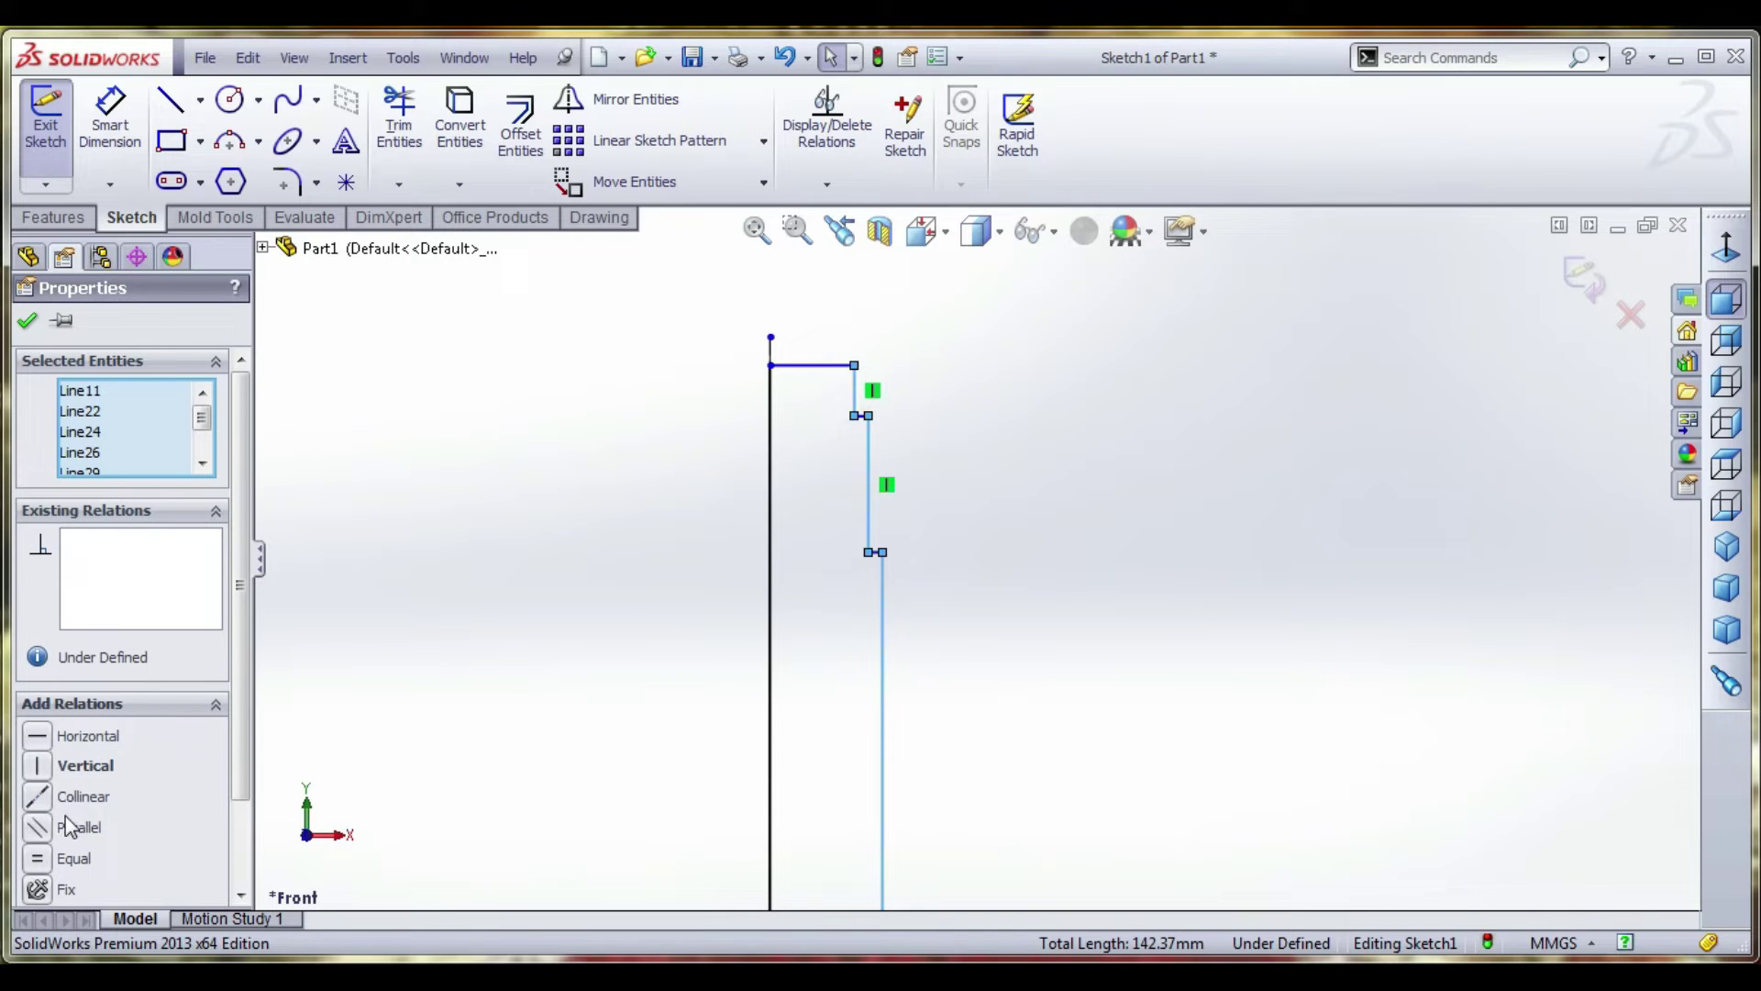
{"action": "left_click", "coordinate": [39, 860]}
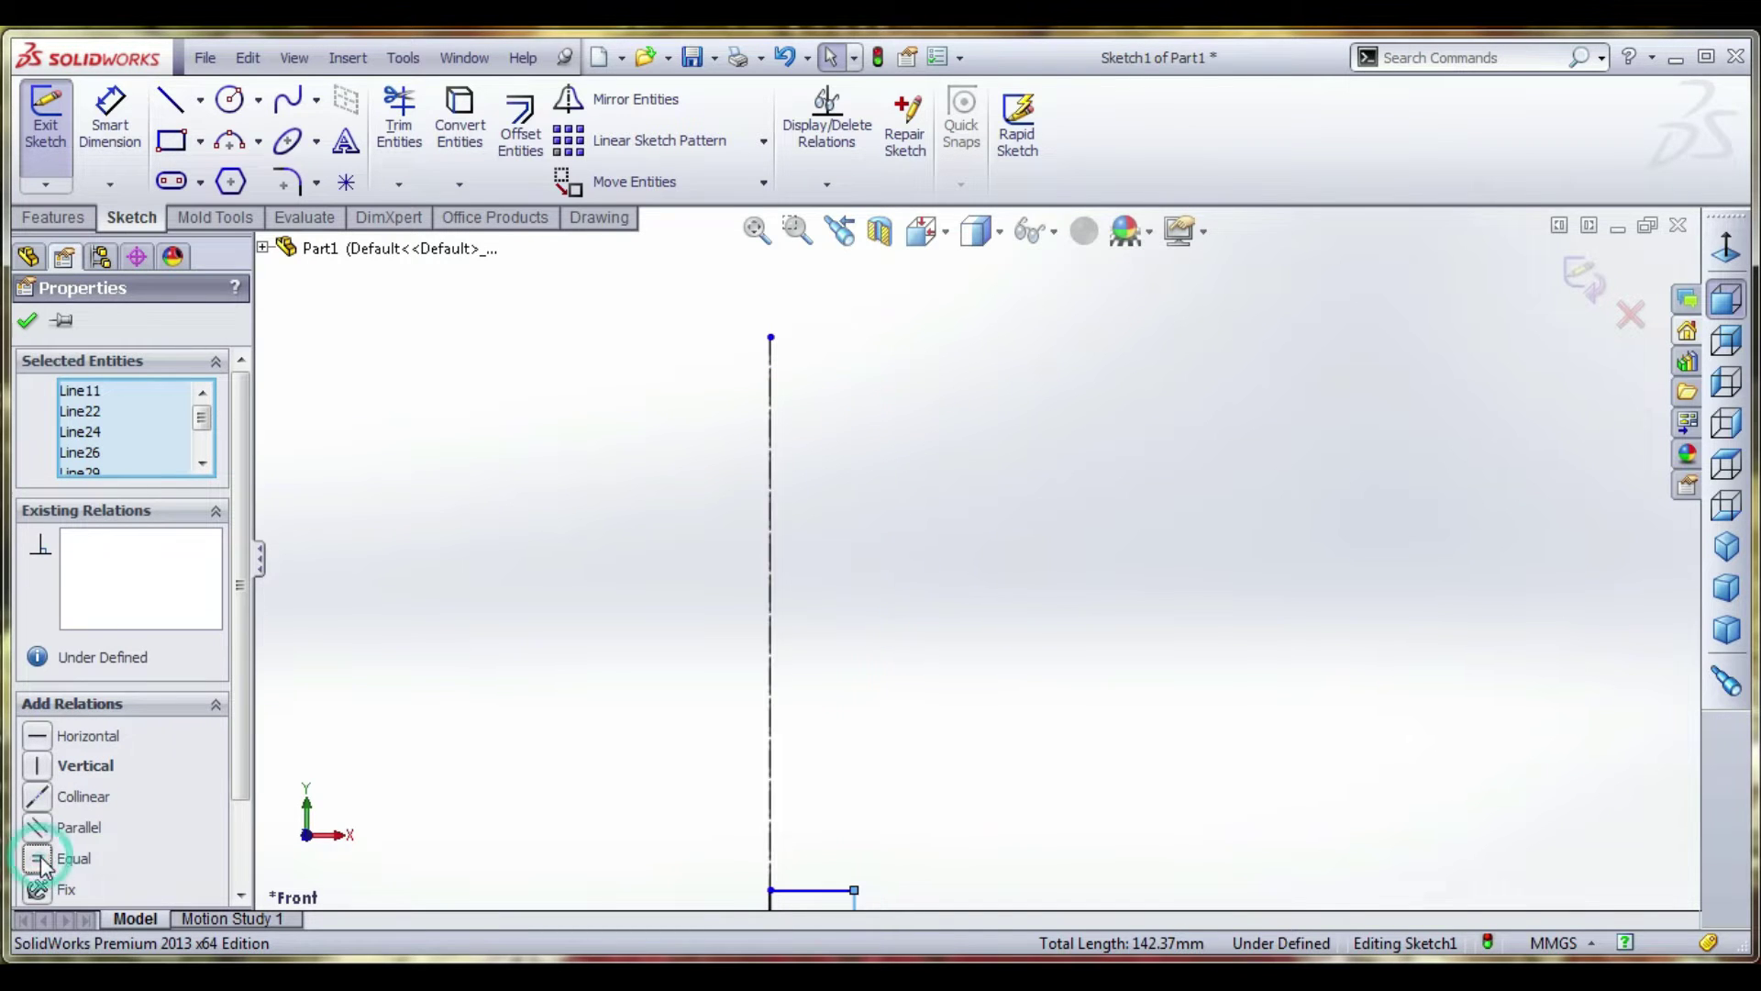
{"action": "scroll", "coordinate": [571, 558], "scroll_direction": "up", "scroll_amount": 3}
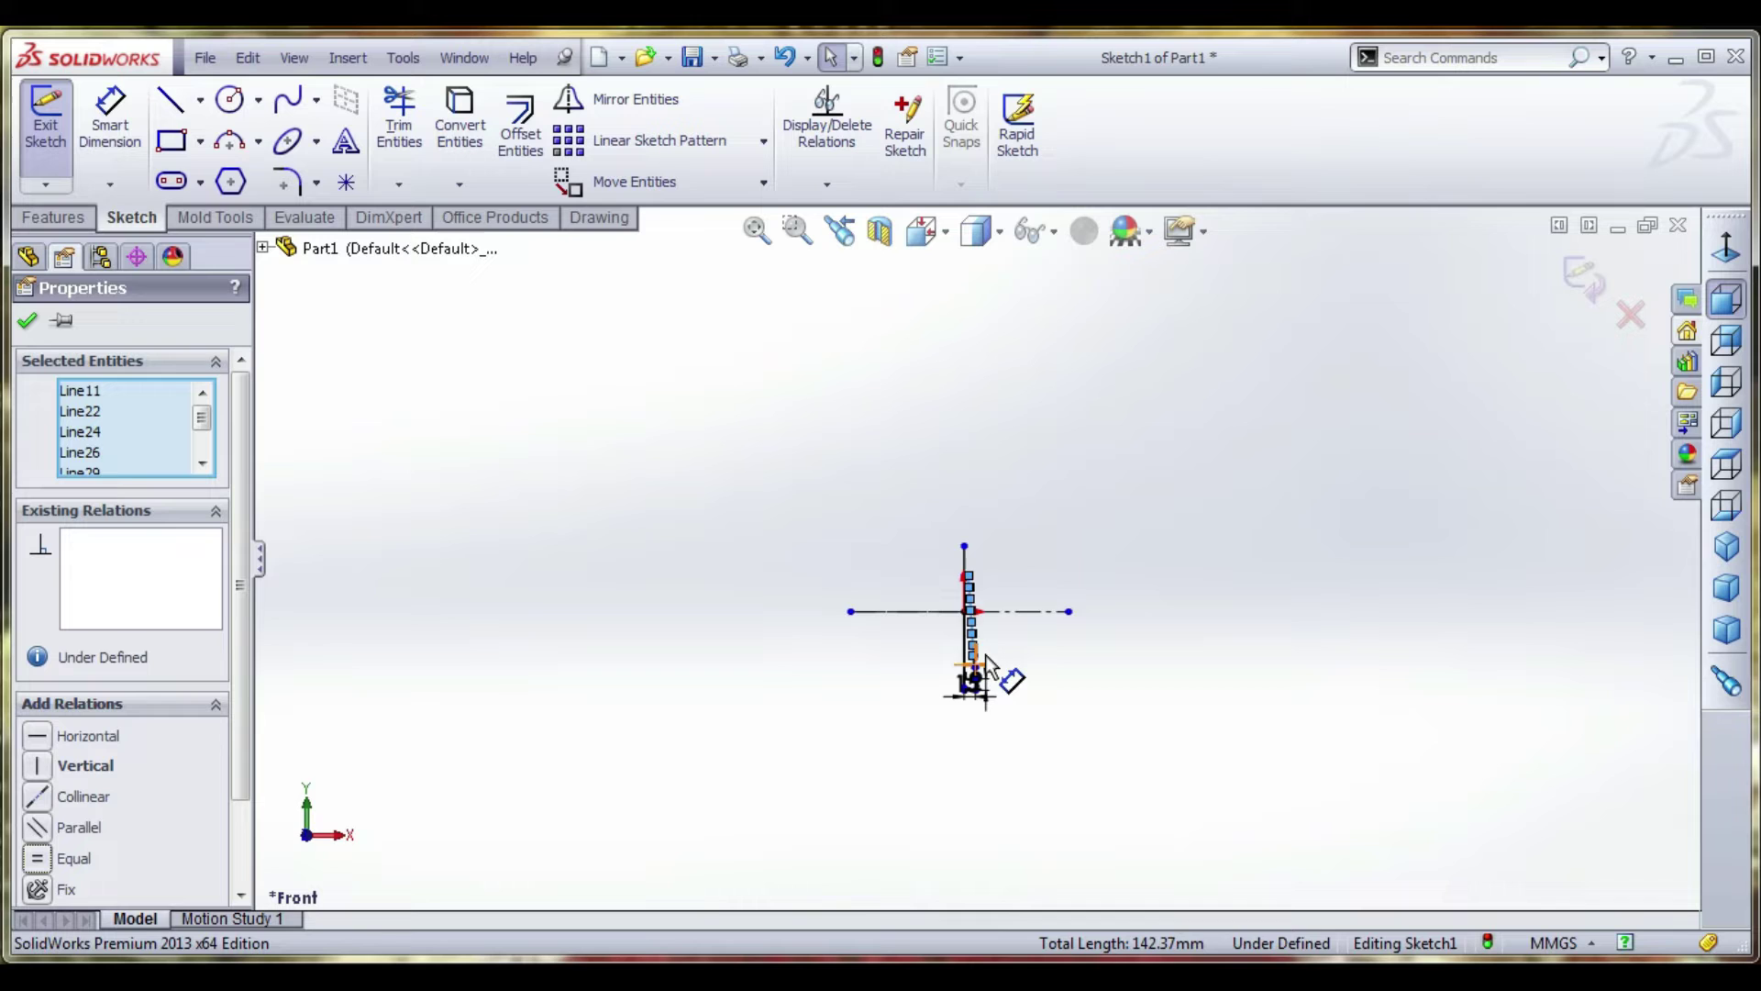
{"action": "scroll", "coordinate": [976, 537], "scroll_direction": "down", "scroll_amount": 4}
{"action": "left_click", "coordinate": [1108, 428]}
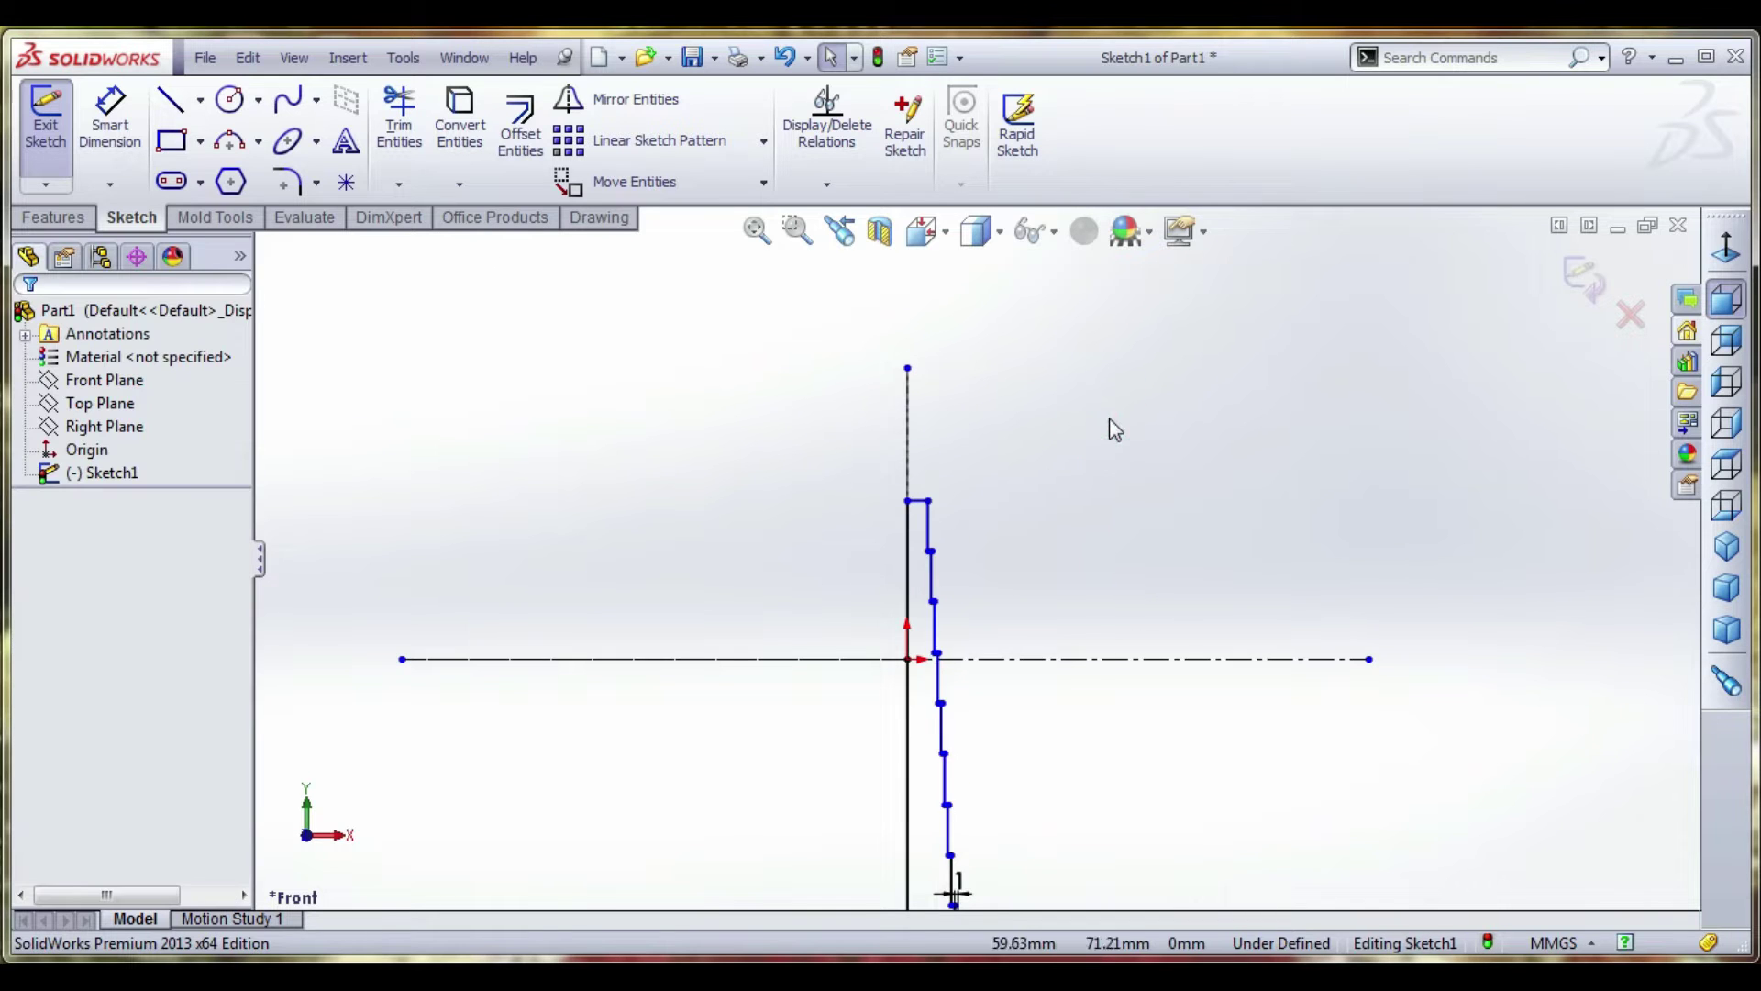
Set the width of the short horizontal ledge above the lowest section to 0.5 mm
{"action": "scroll", "coordinate": [1054, 749], "scroll_direction": "down", "scroll_amount": 1}
{"action": "left_click", "coordinate": [883, 794]}
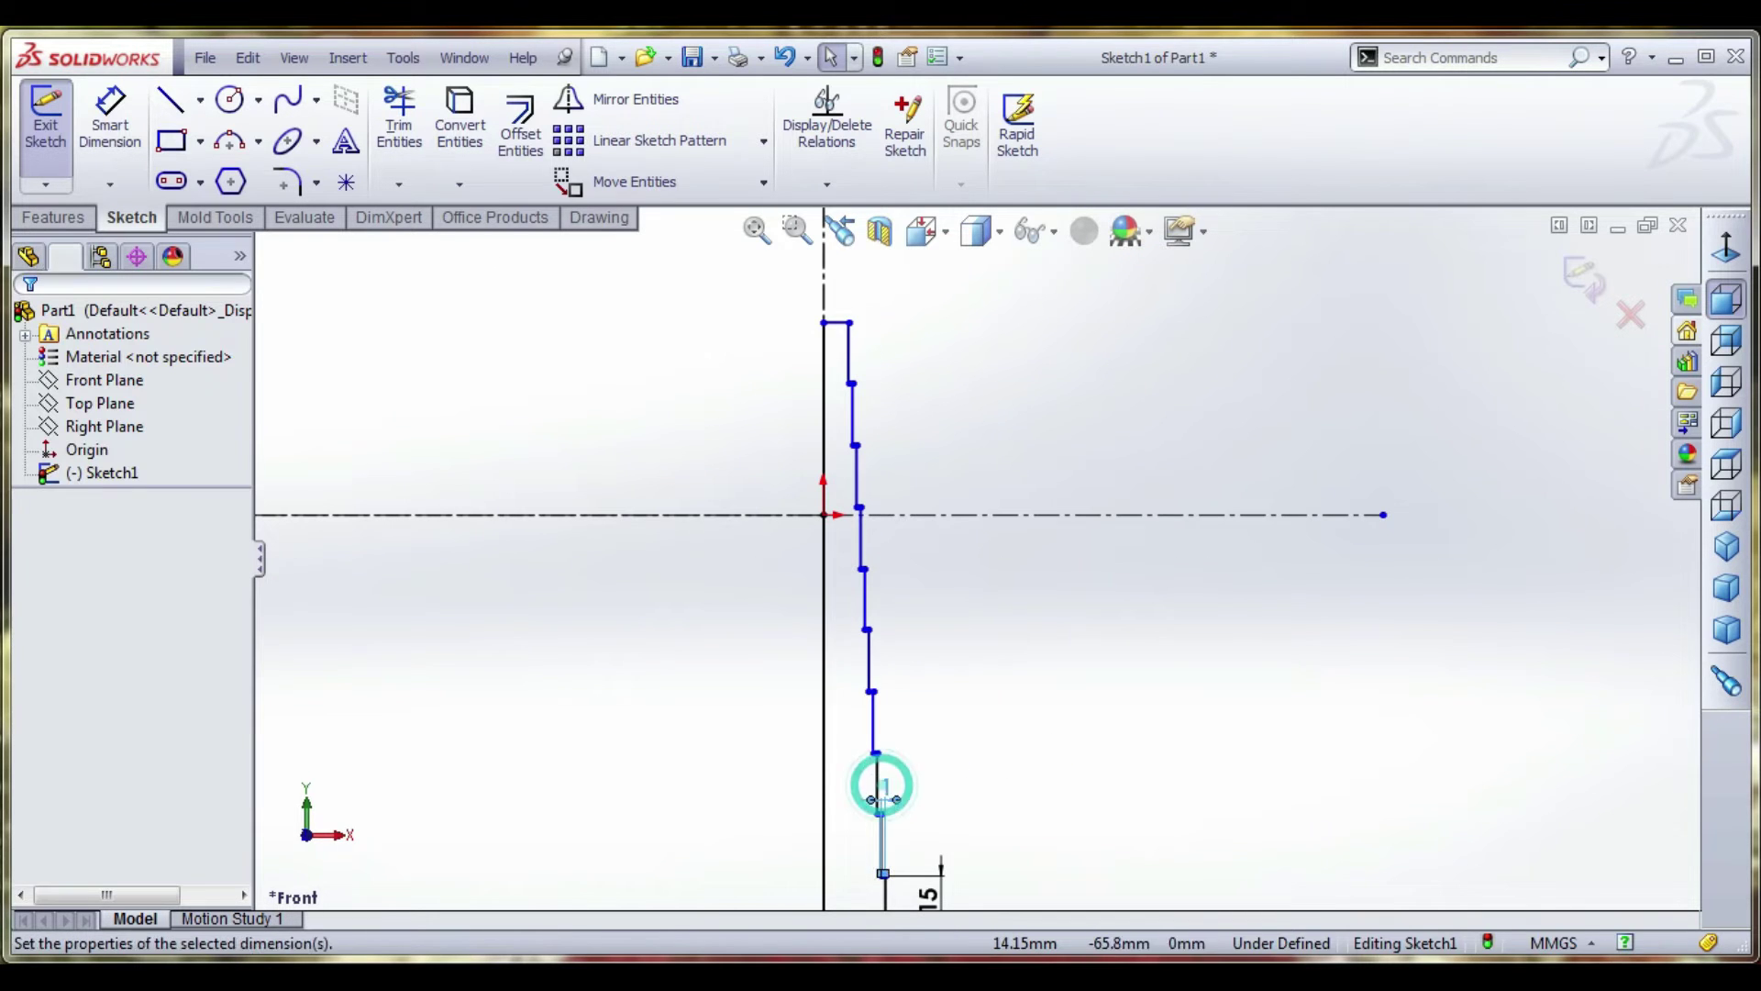
{"action": "left_click", "coordinate": [881, 787]}
{"action": "type", "text": ".5"}
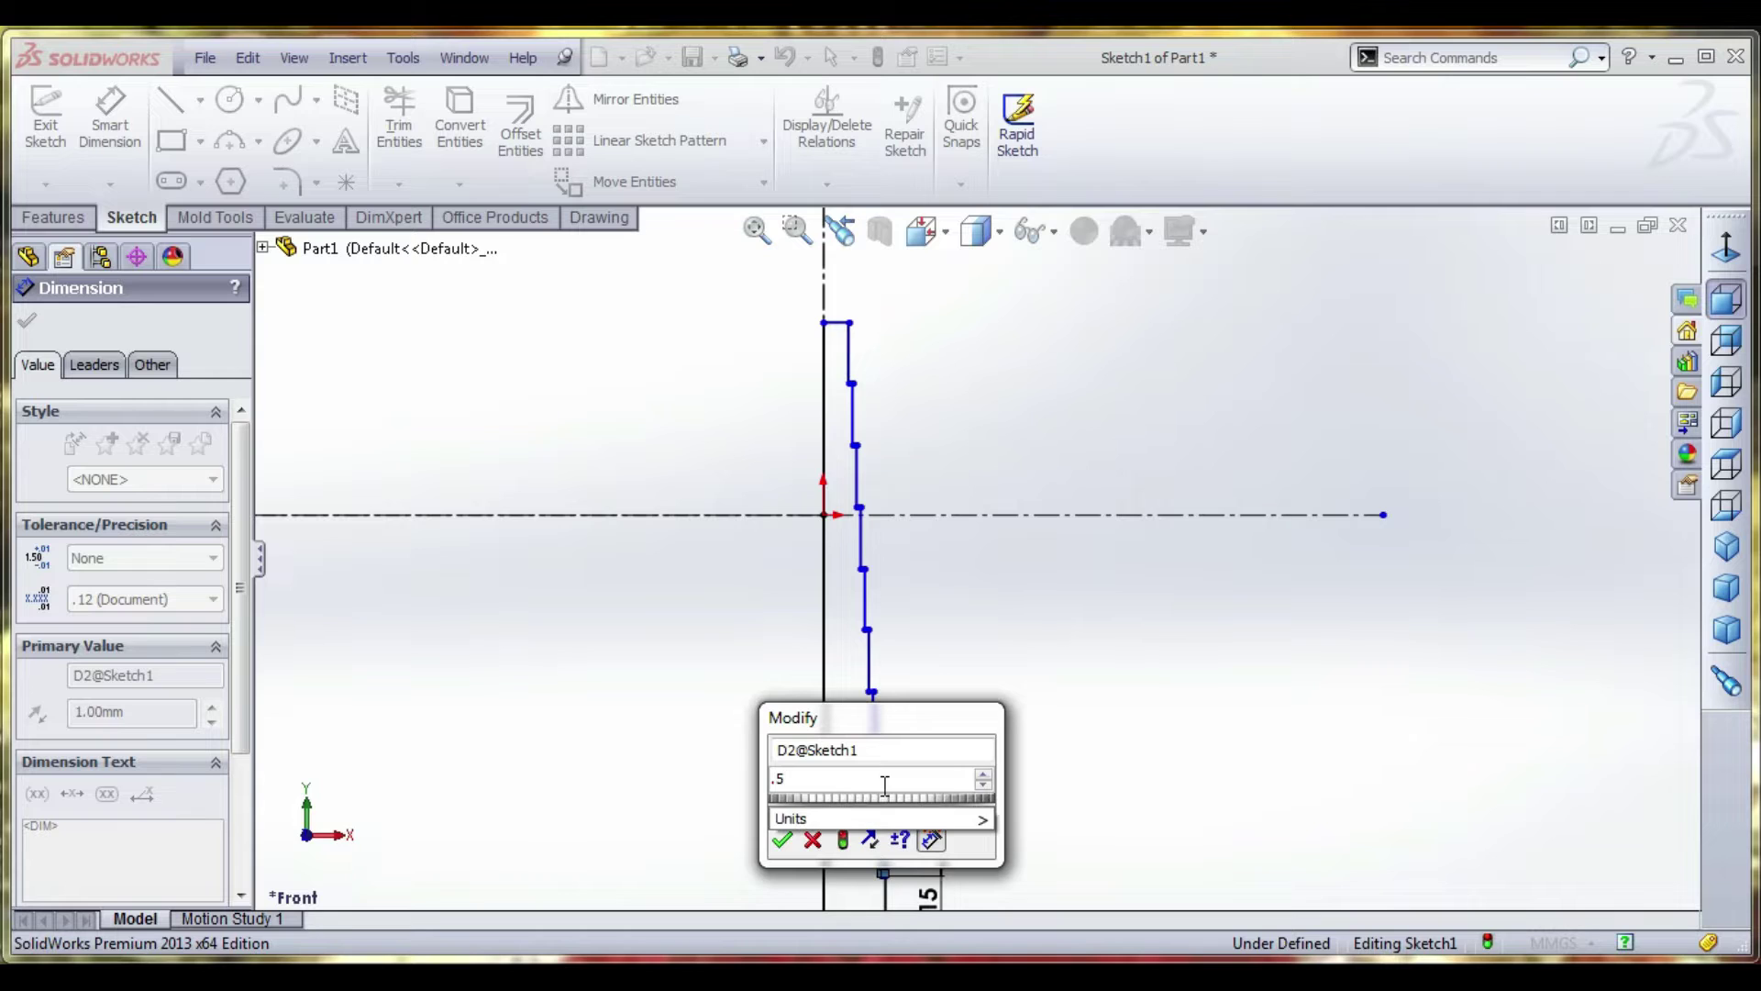
{"action": "key", "text": "Return"}
{"action": "scroll", "coordinate": [932, 503], "scroll_direction": "up", "scroll_amount": 2}
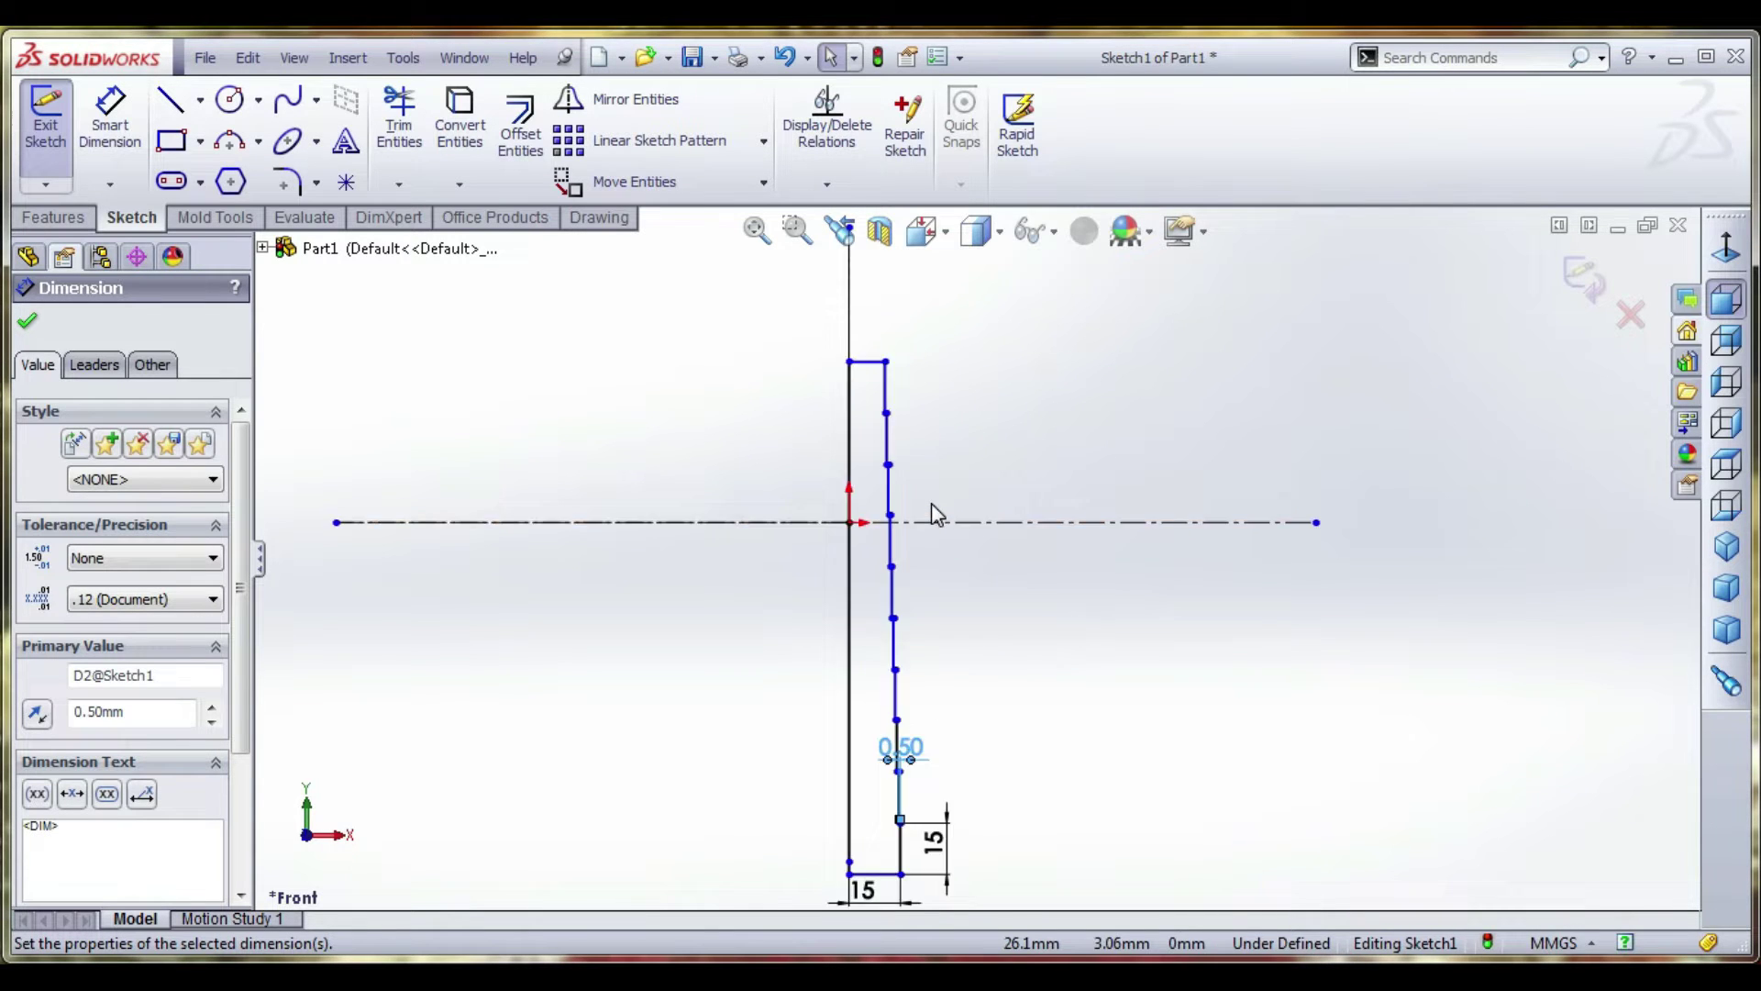
{"action": "scroll", "coordinate": [1004, 438], "scroll_direction": "down", "scroll_amount": 1}
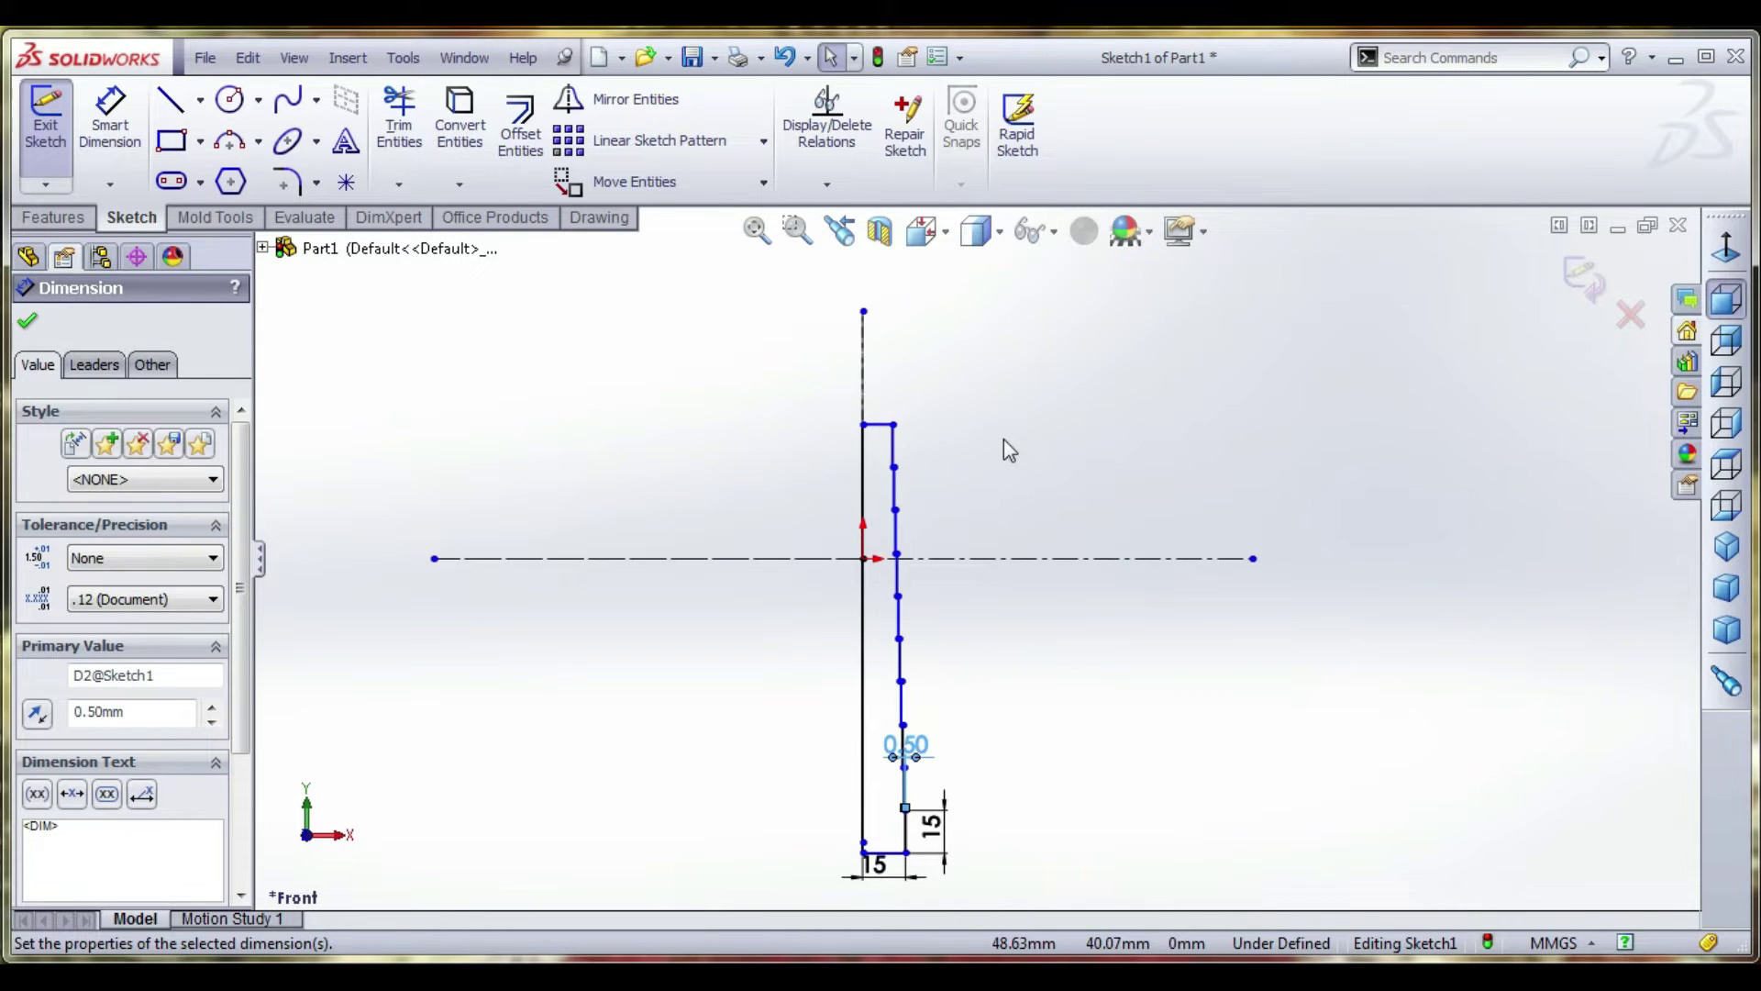
Set the width of the profile's bottom edge to 10 mm
{"action": "left_click", "coordinate": [888, 880]}
{"action": "type", "text": "10"}
{"action": "key", "text": "Return"}
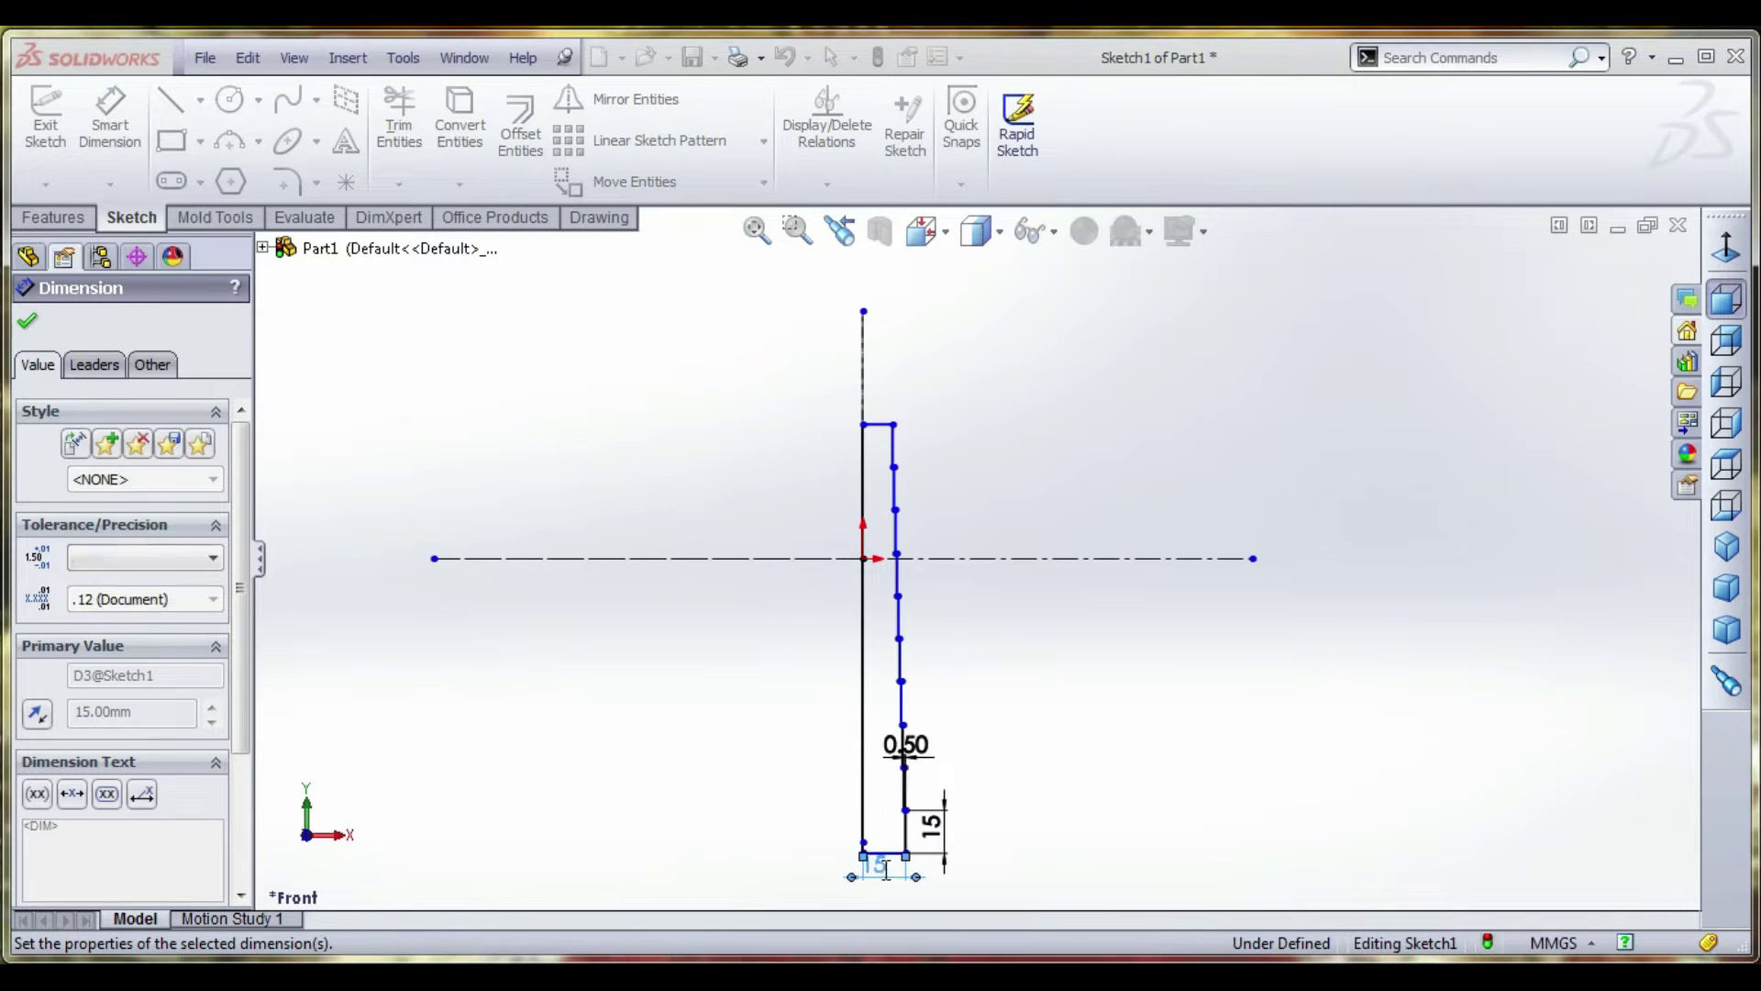
{"action": "left_click", "coordinate": [1148, 753]}
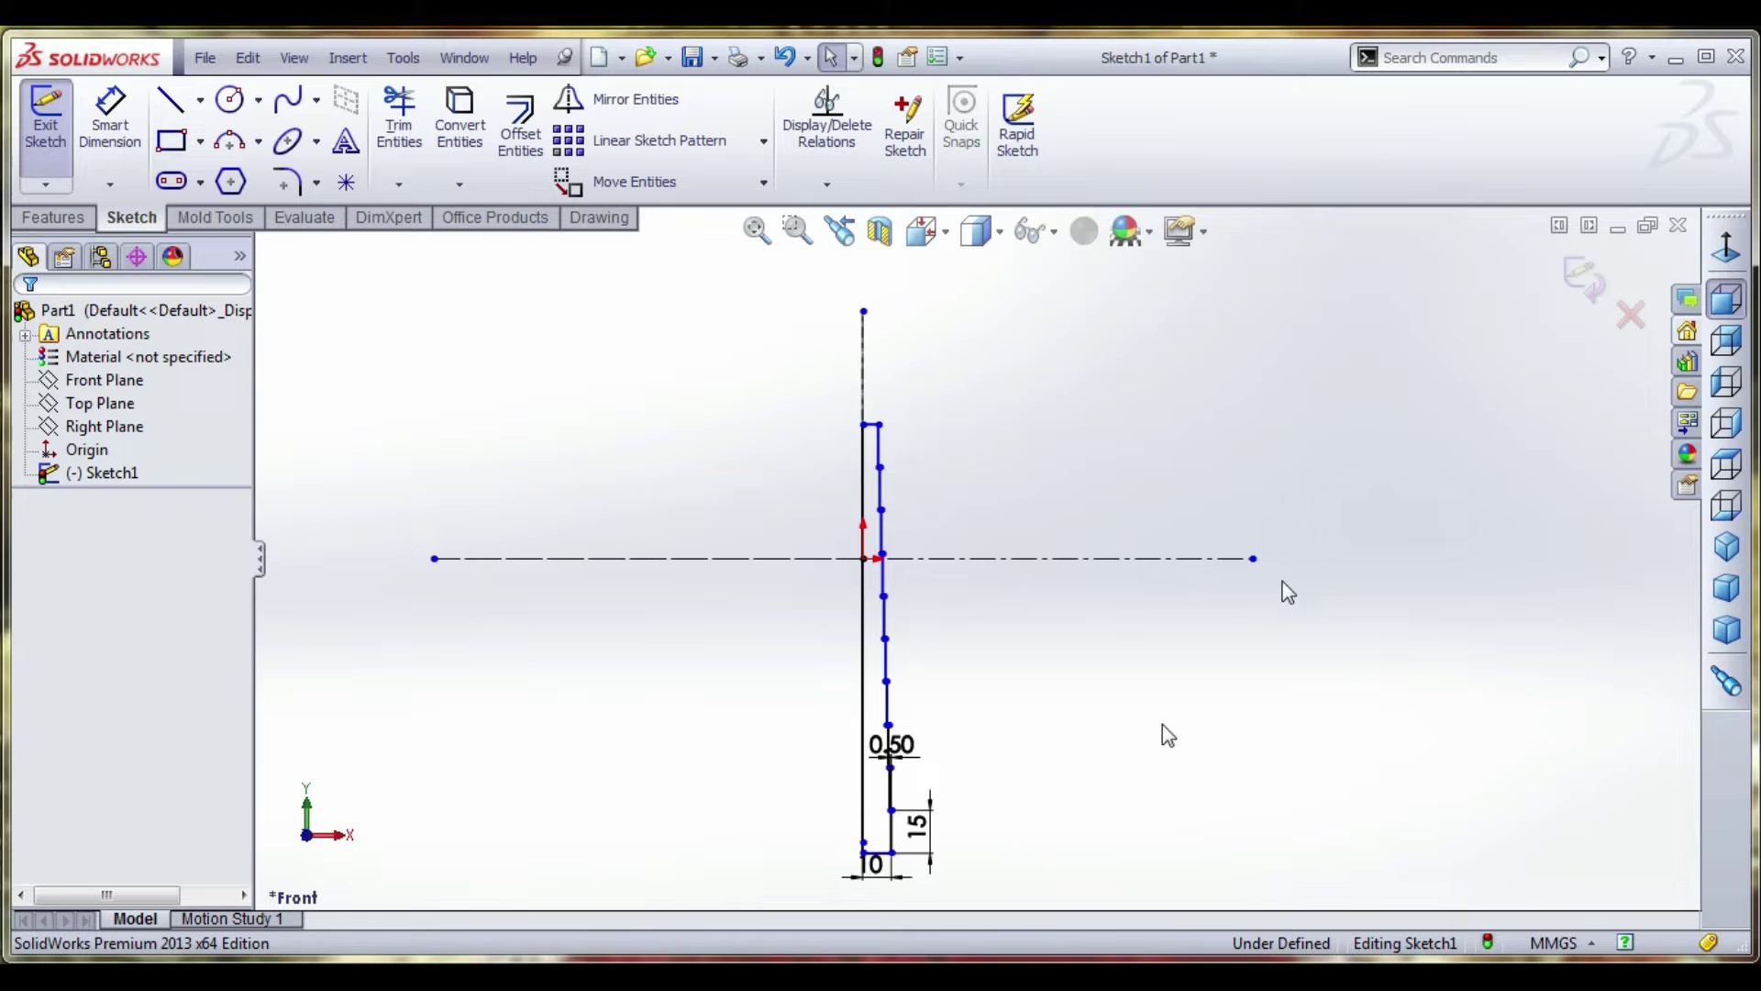
Finish the sketch and revolve the stepped profile about the vertical centerline into a solid trunk
{"action": "left_click", "coordinate": [1584, 283]}
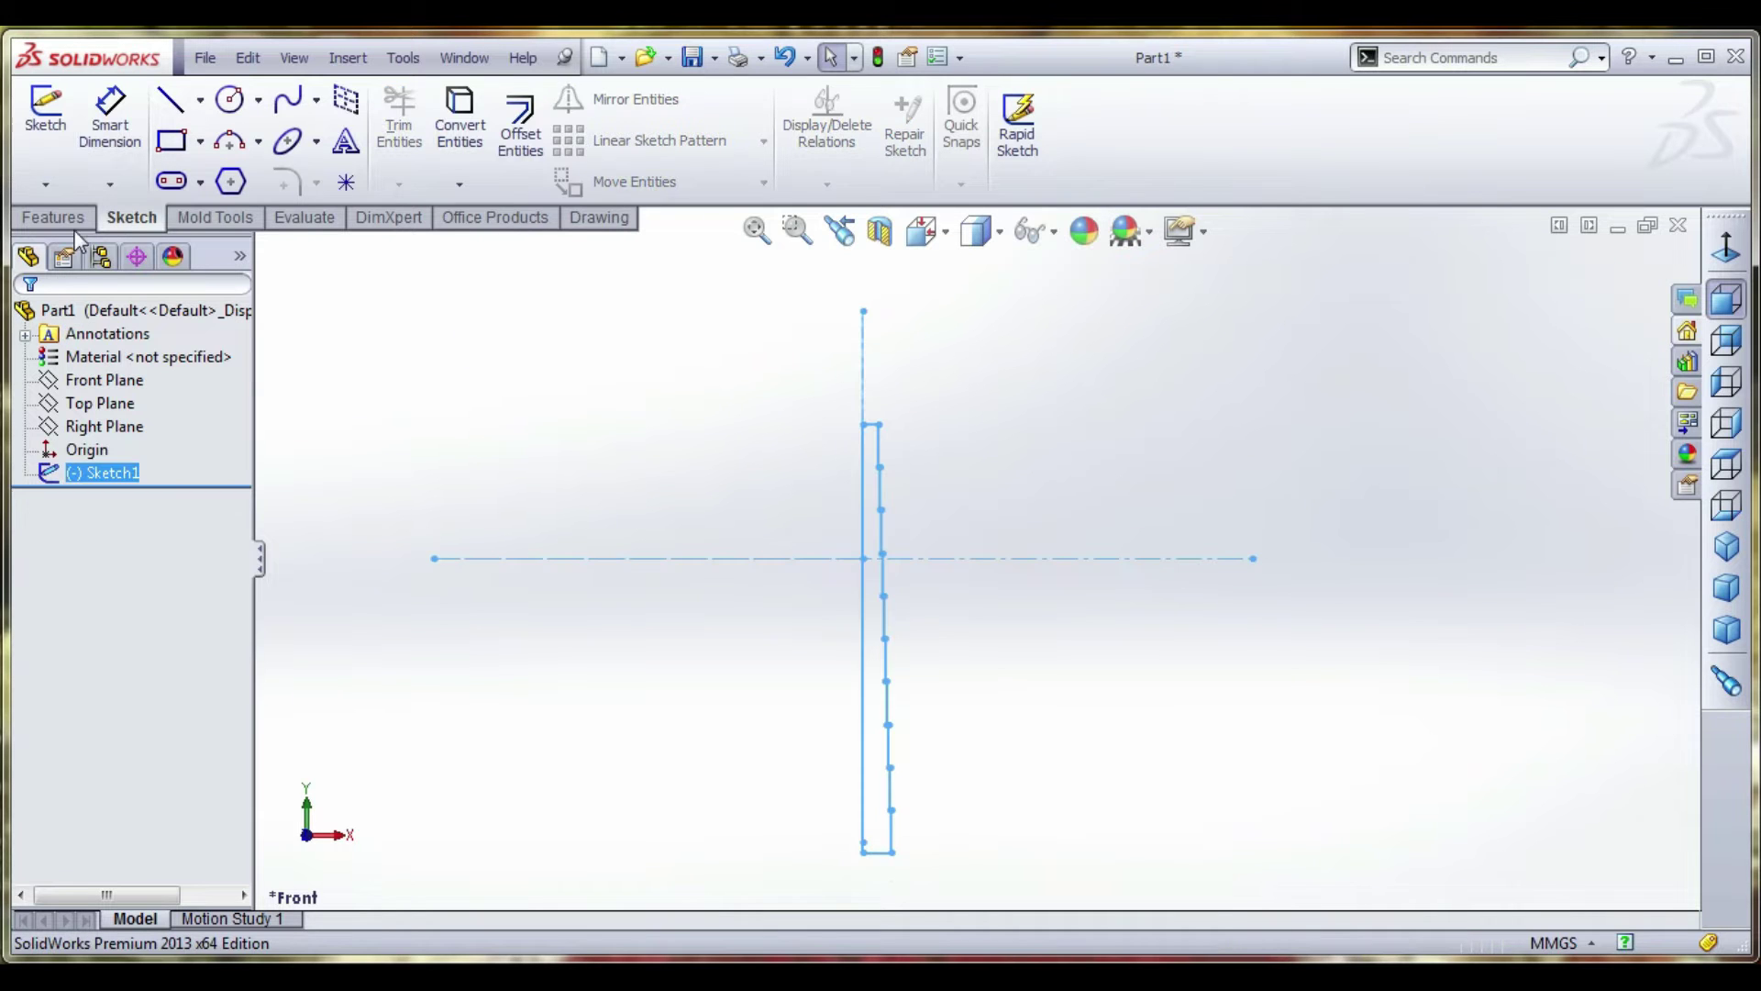
{"action": "left_click", "coordinate": [54, 217]}
Edit the revolved trunk's sketch, set the bottom edge's width to 5 mm and rebuild the solid
{"action": "right_click", "coordinate": [156, 495]}
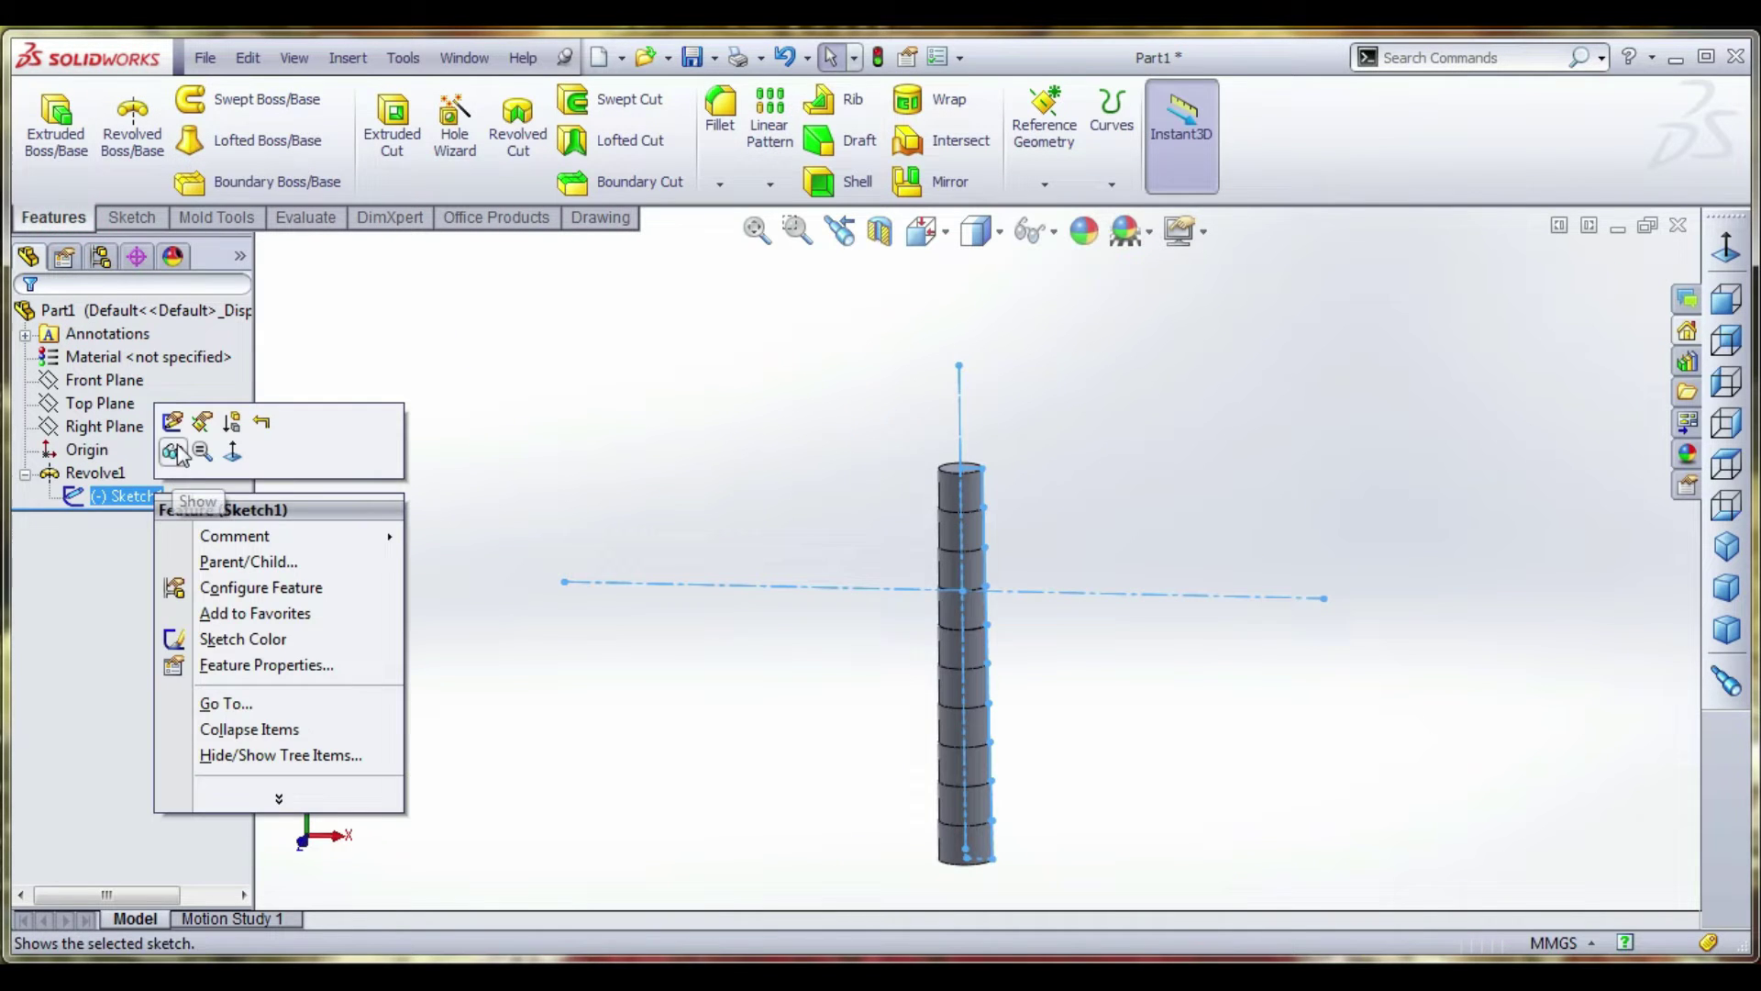
{"action": "left_click", "coordinate": [172, 427]}
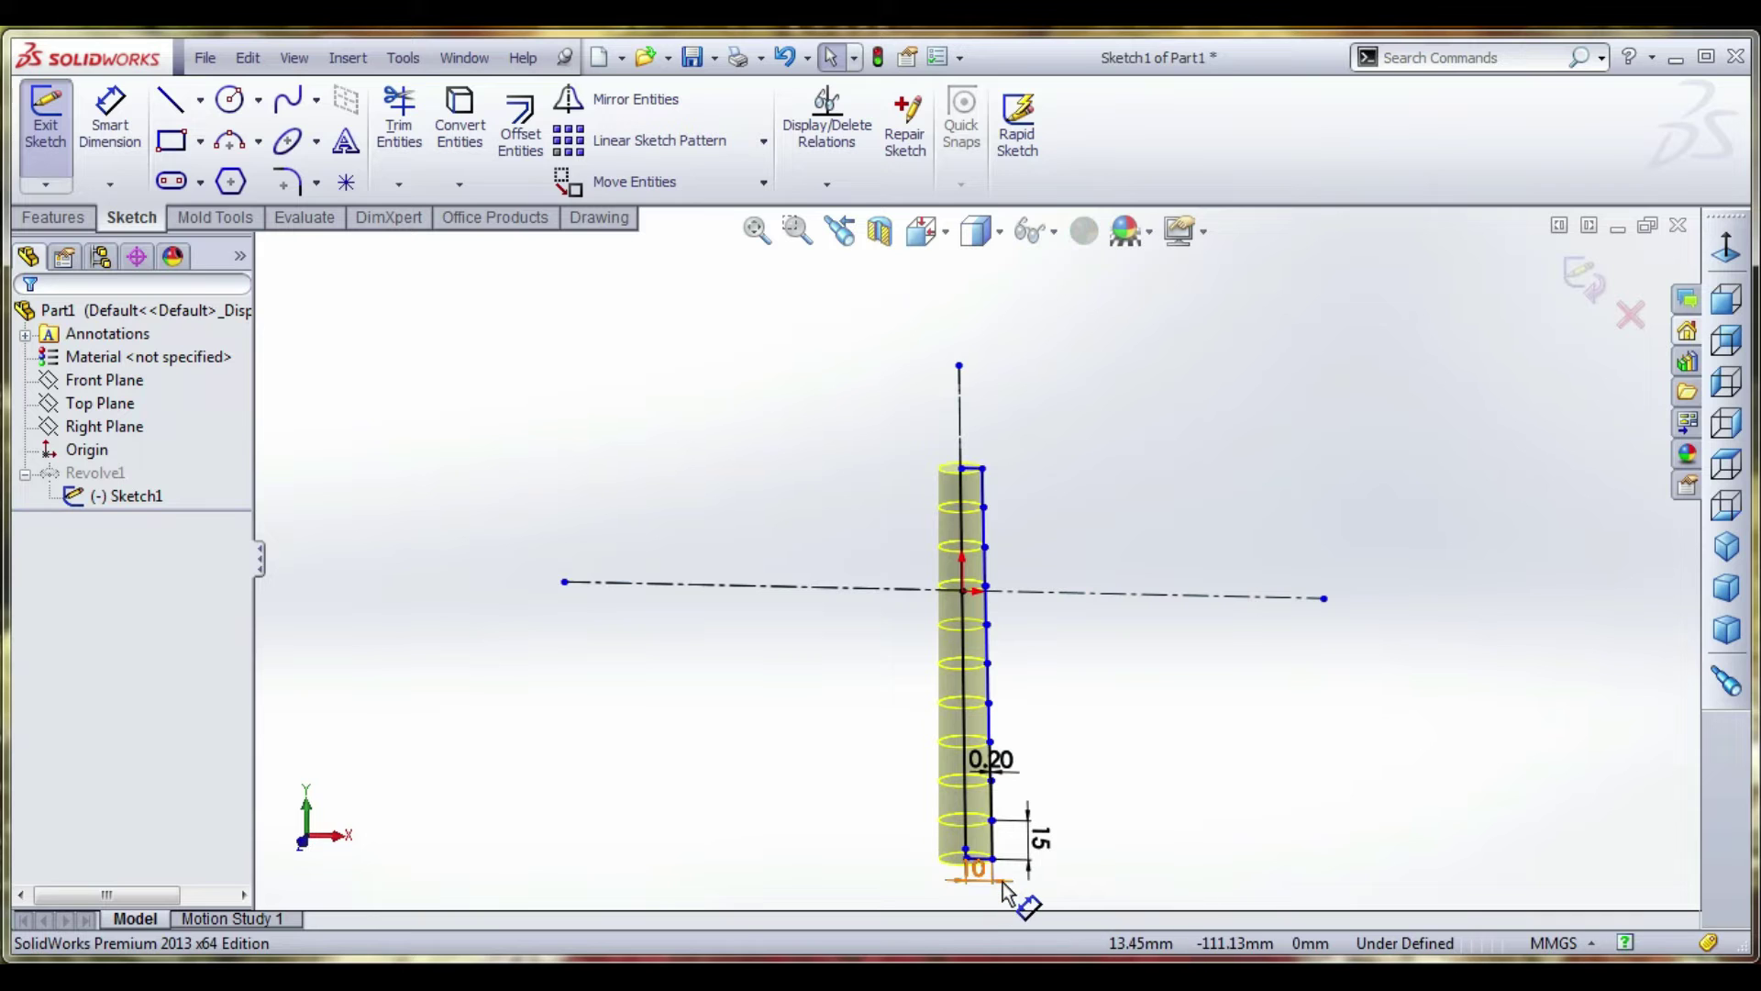
{"action": "double_click", "coordinate": [977, 869]}
{"action": "type", "text": "5"}
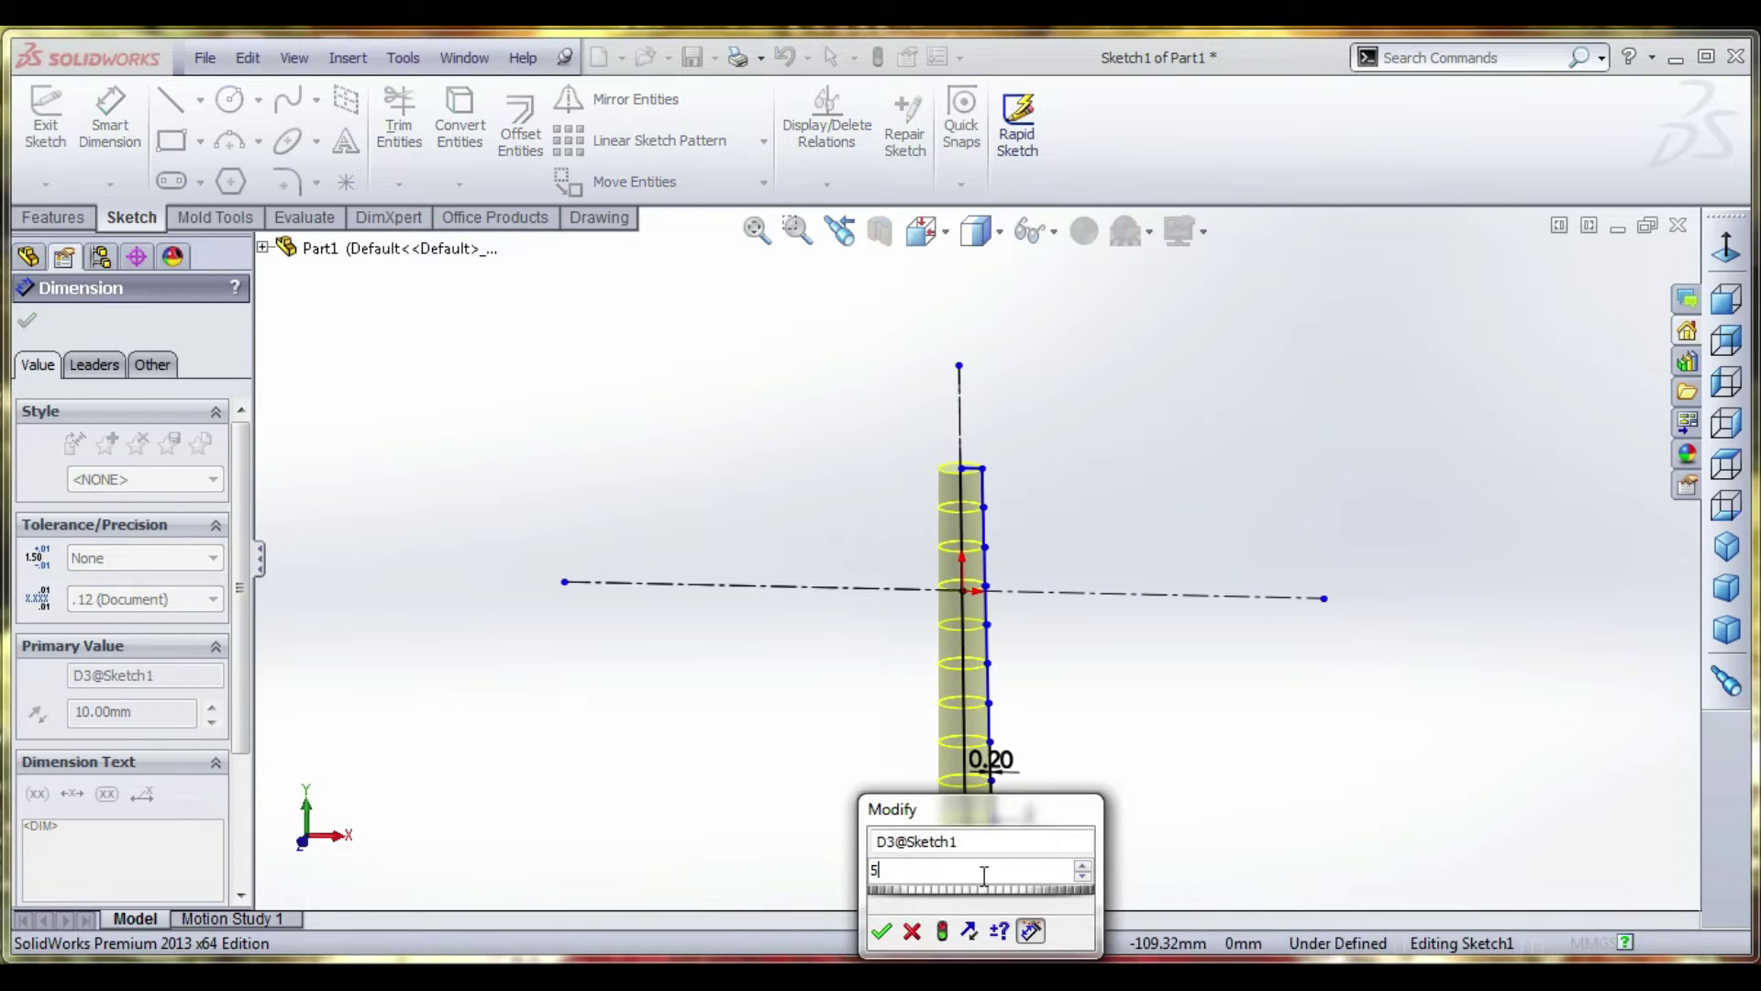
{"action": "key", "text": "Return"}
{"action": "left_click", "coordinate": [1181, 680]}
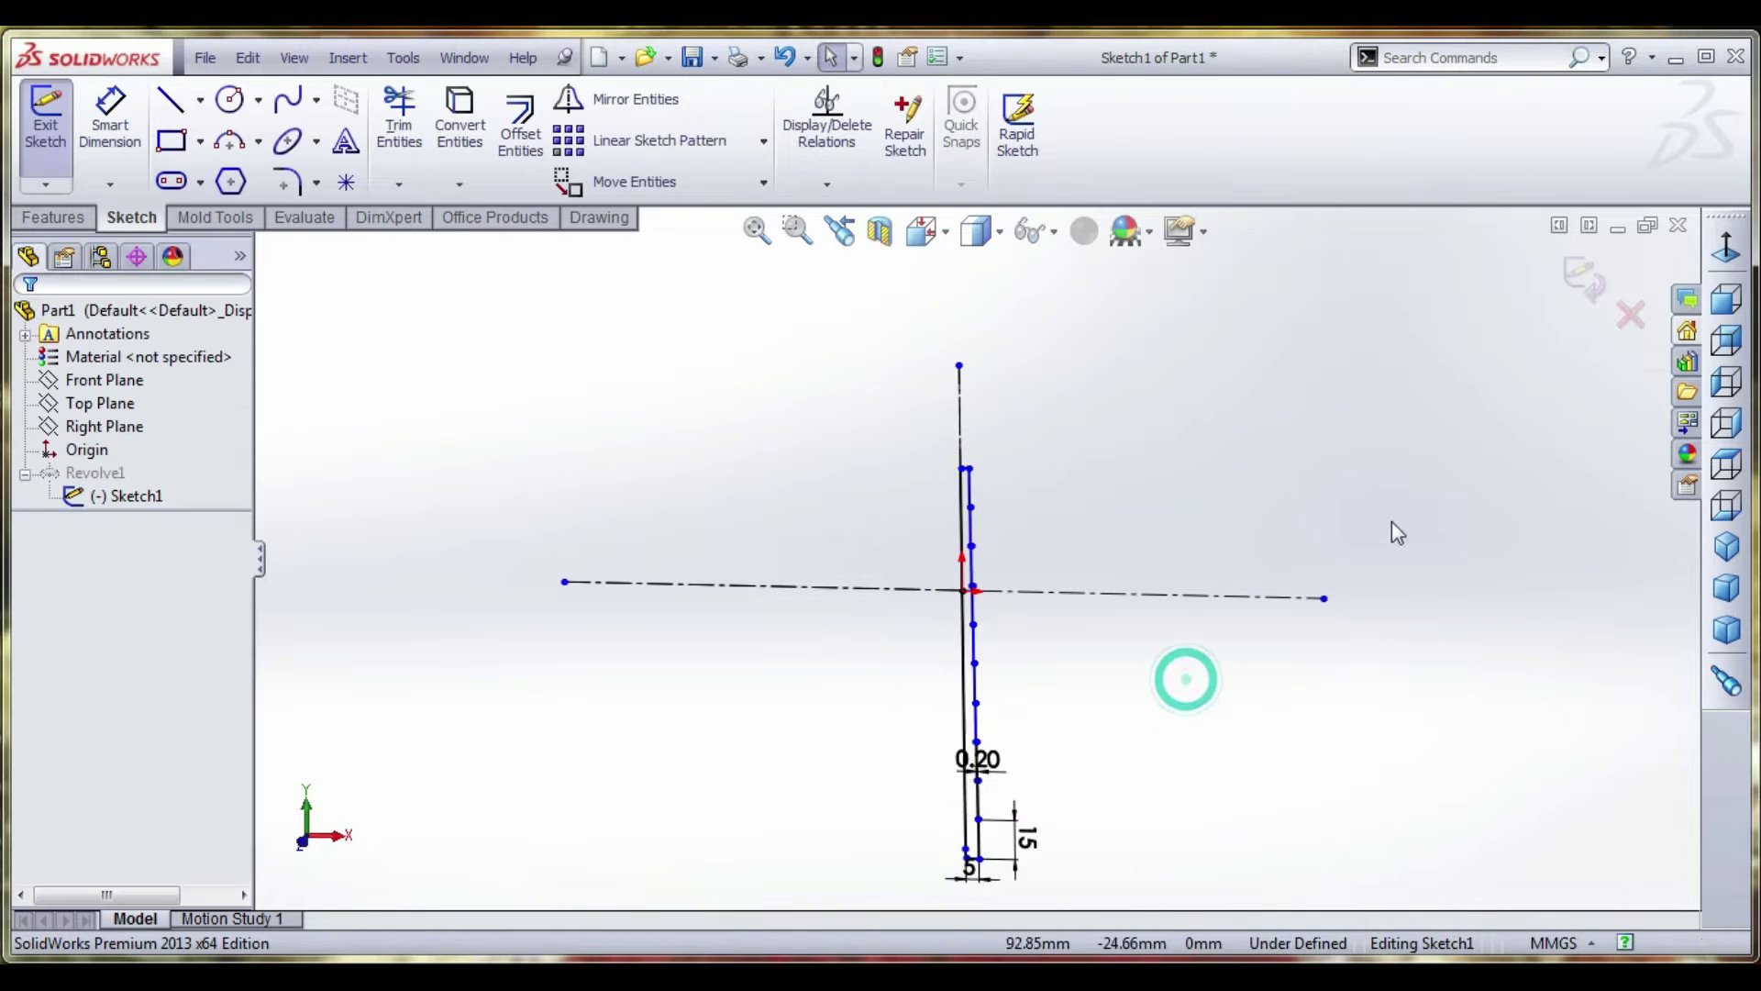
{"action": "left_click", "coordinate": [1585, 281]}
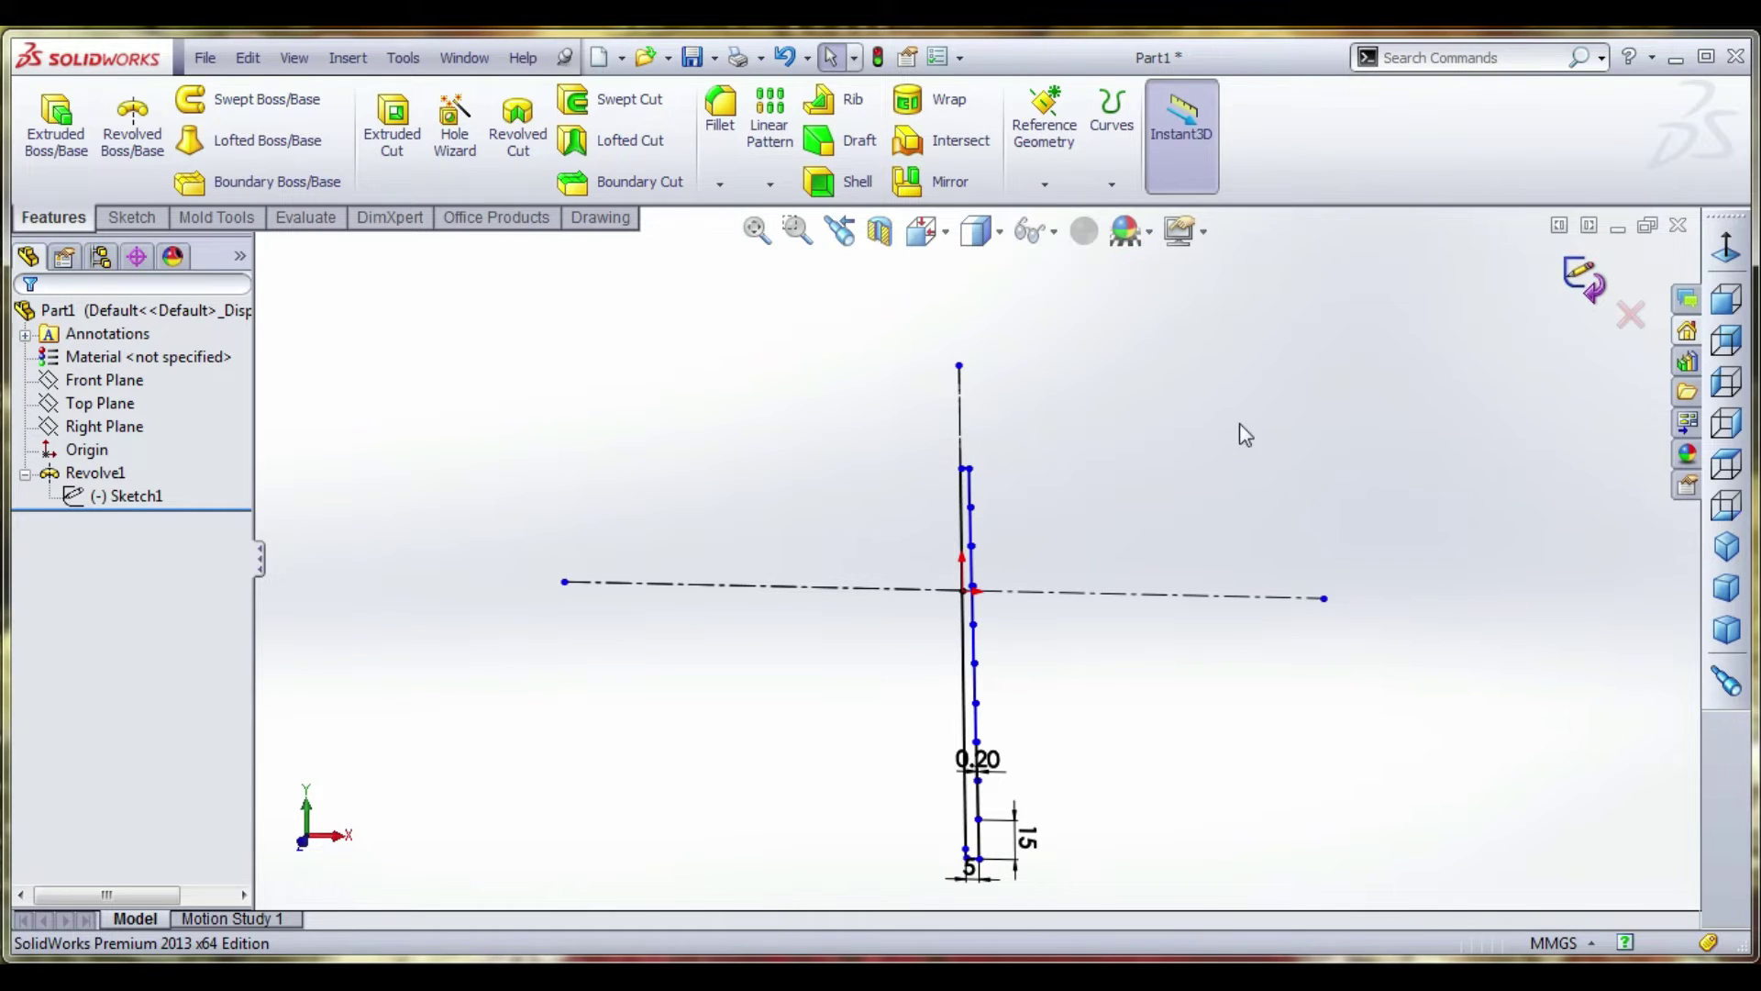
Start a new sketch on the Front Plane, seen in the front view around the upper end of the trunk
{"action": "scroll", "coordinate": [928, 590], "scroll_direction": "down", "scroll_amount": 2}
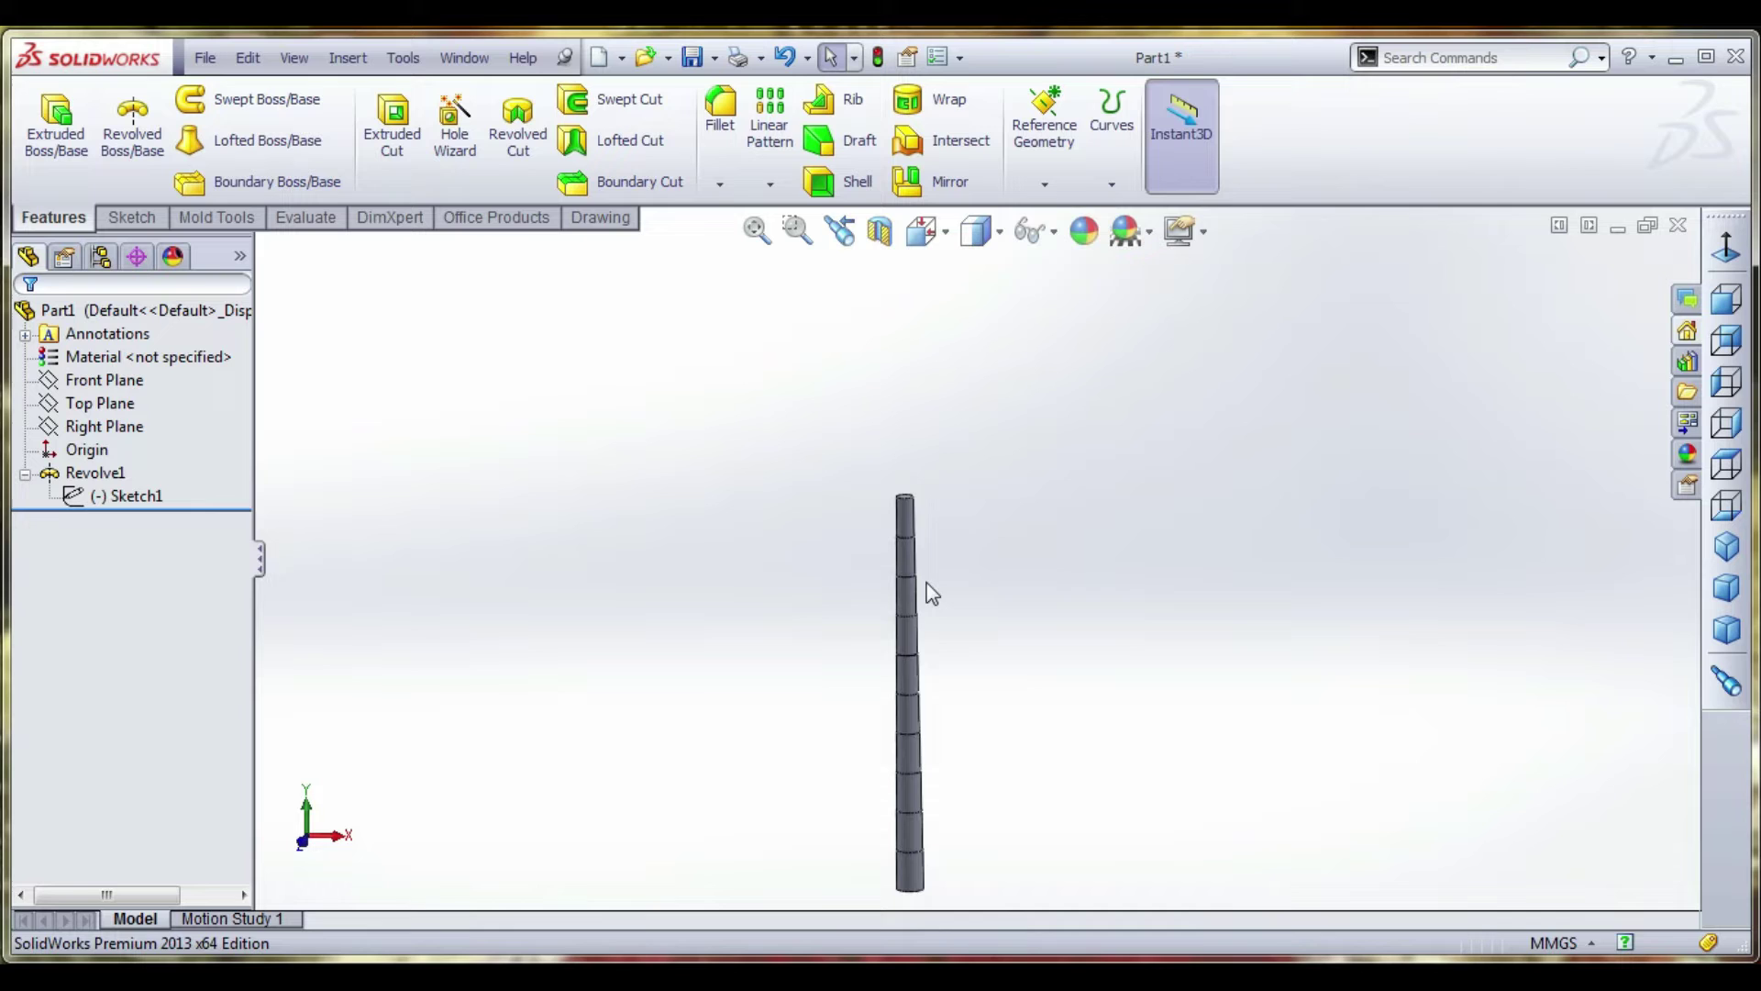
{"action": "scroll", "coordinate": [935, 473], "scroll_direction": "down", "scroll_amount": 2}
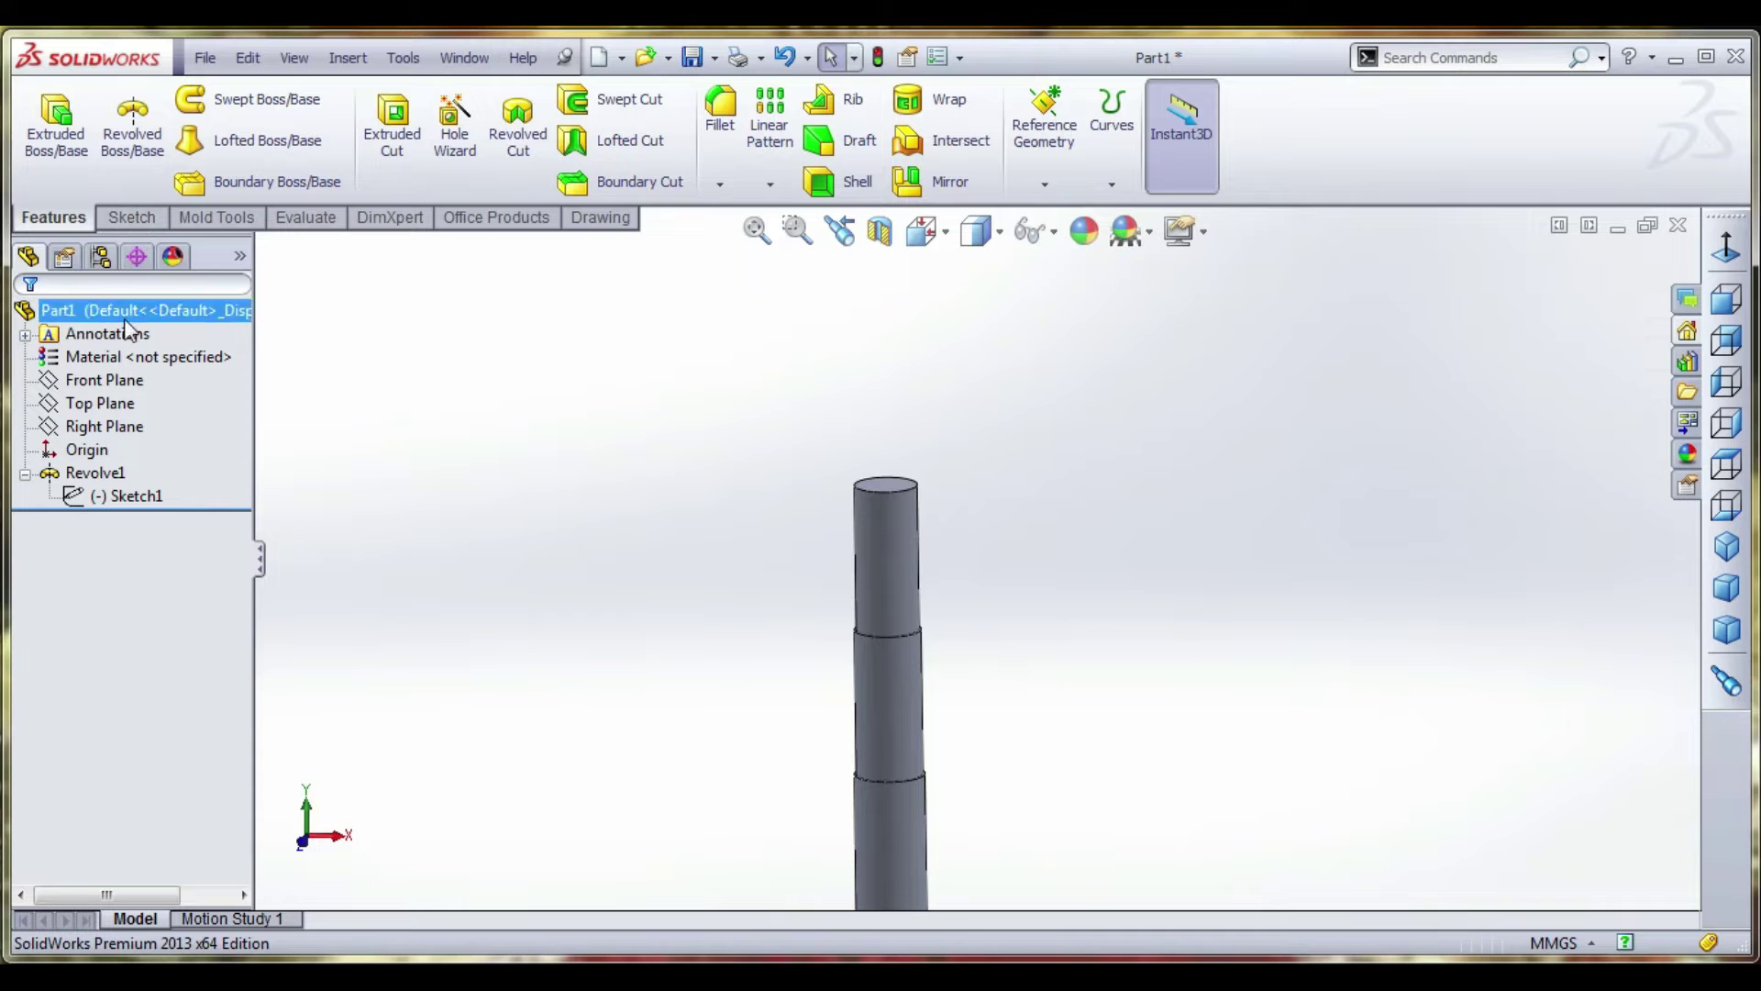
{"action": "left_click", "coordinate": [96, 381]}
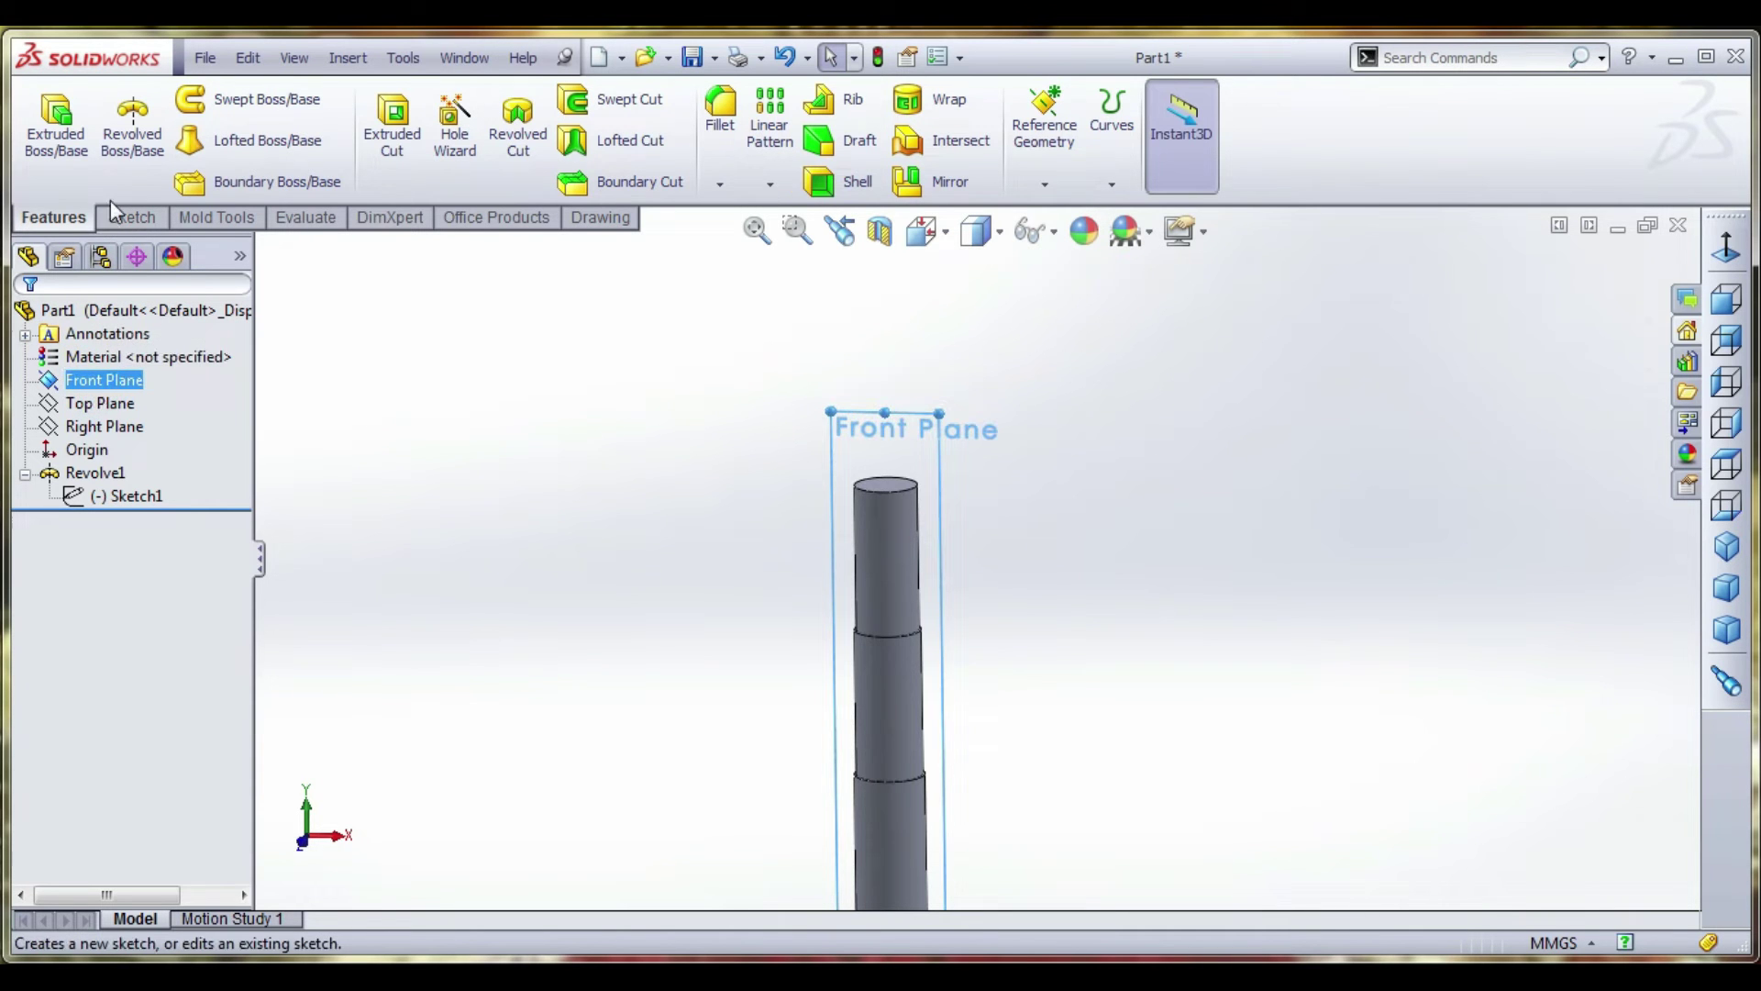
{"action": "left_click", "coordinate": [124, 219]}
{"action": "left_click", "coordinate": [44, 115]}
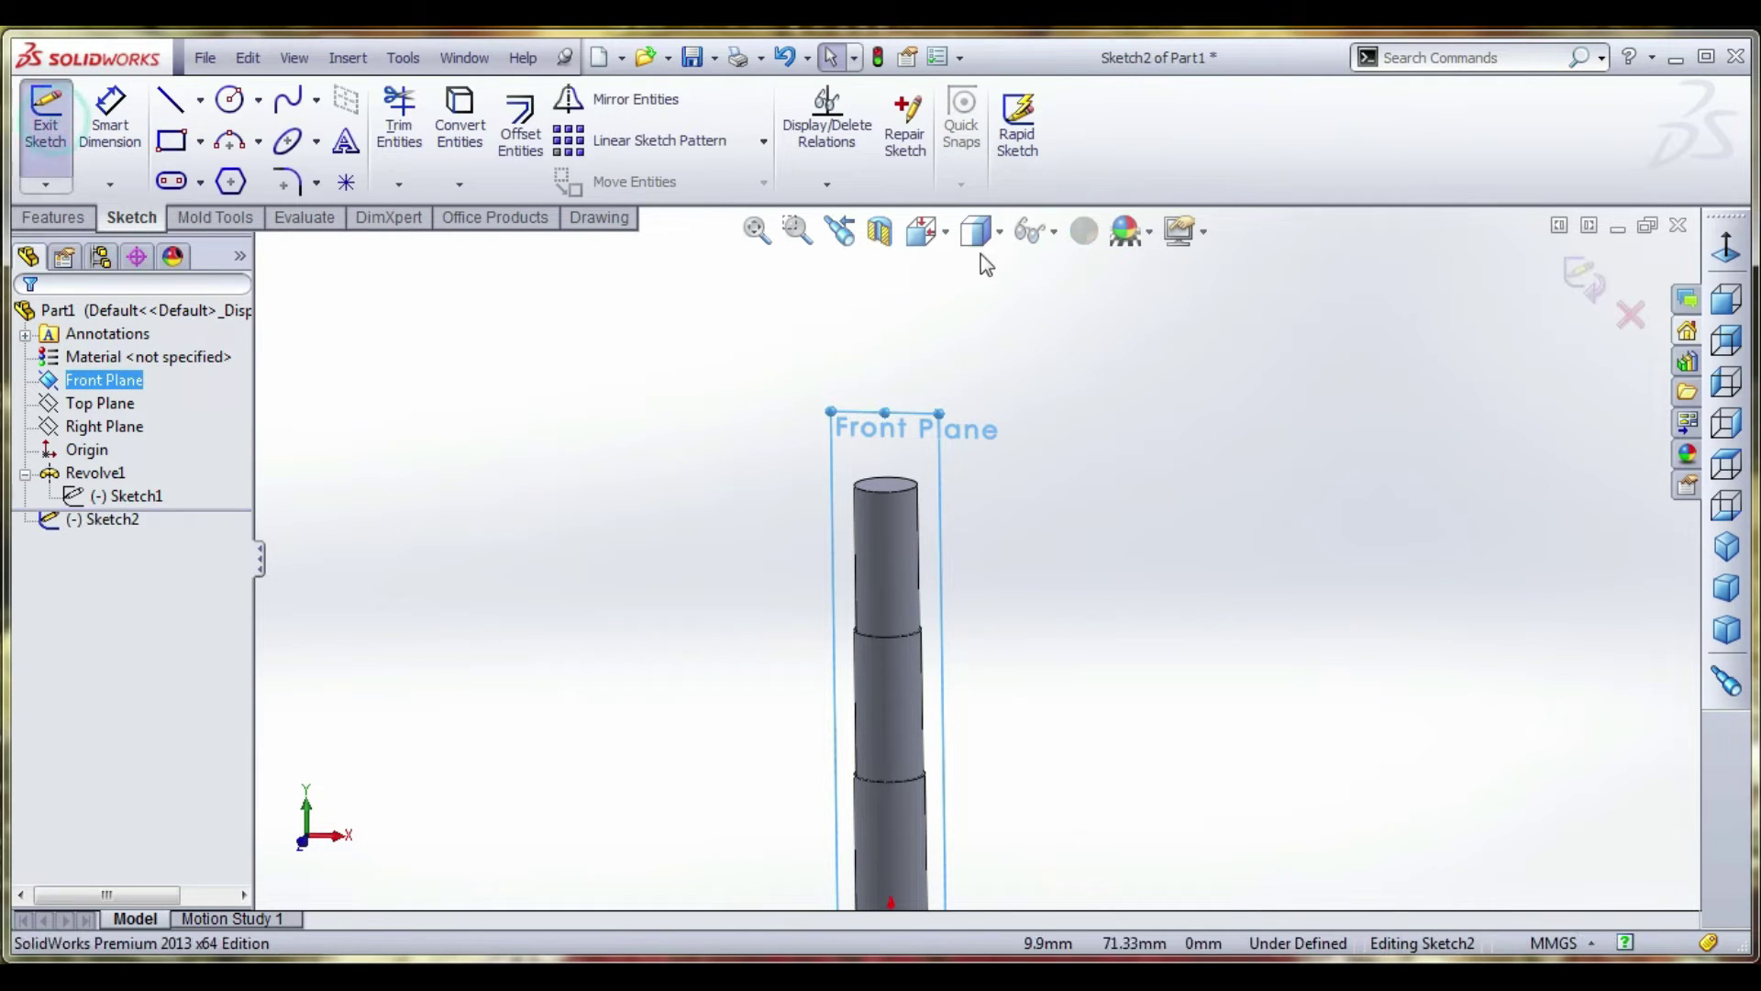
{"action": "left_click", "coordinate": [923, 230]}
{"action": "left_click", "coordinate": [1100, 411]}
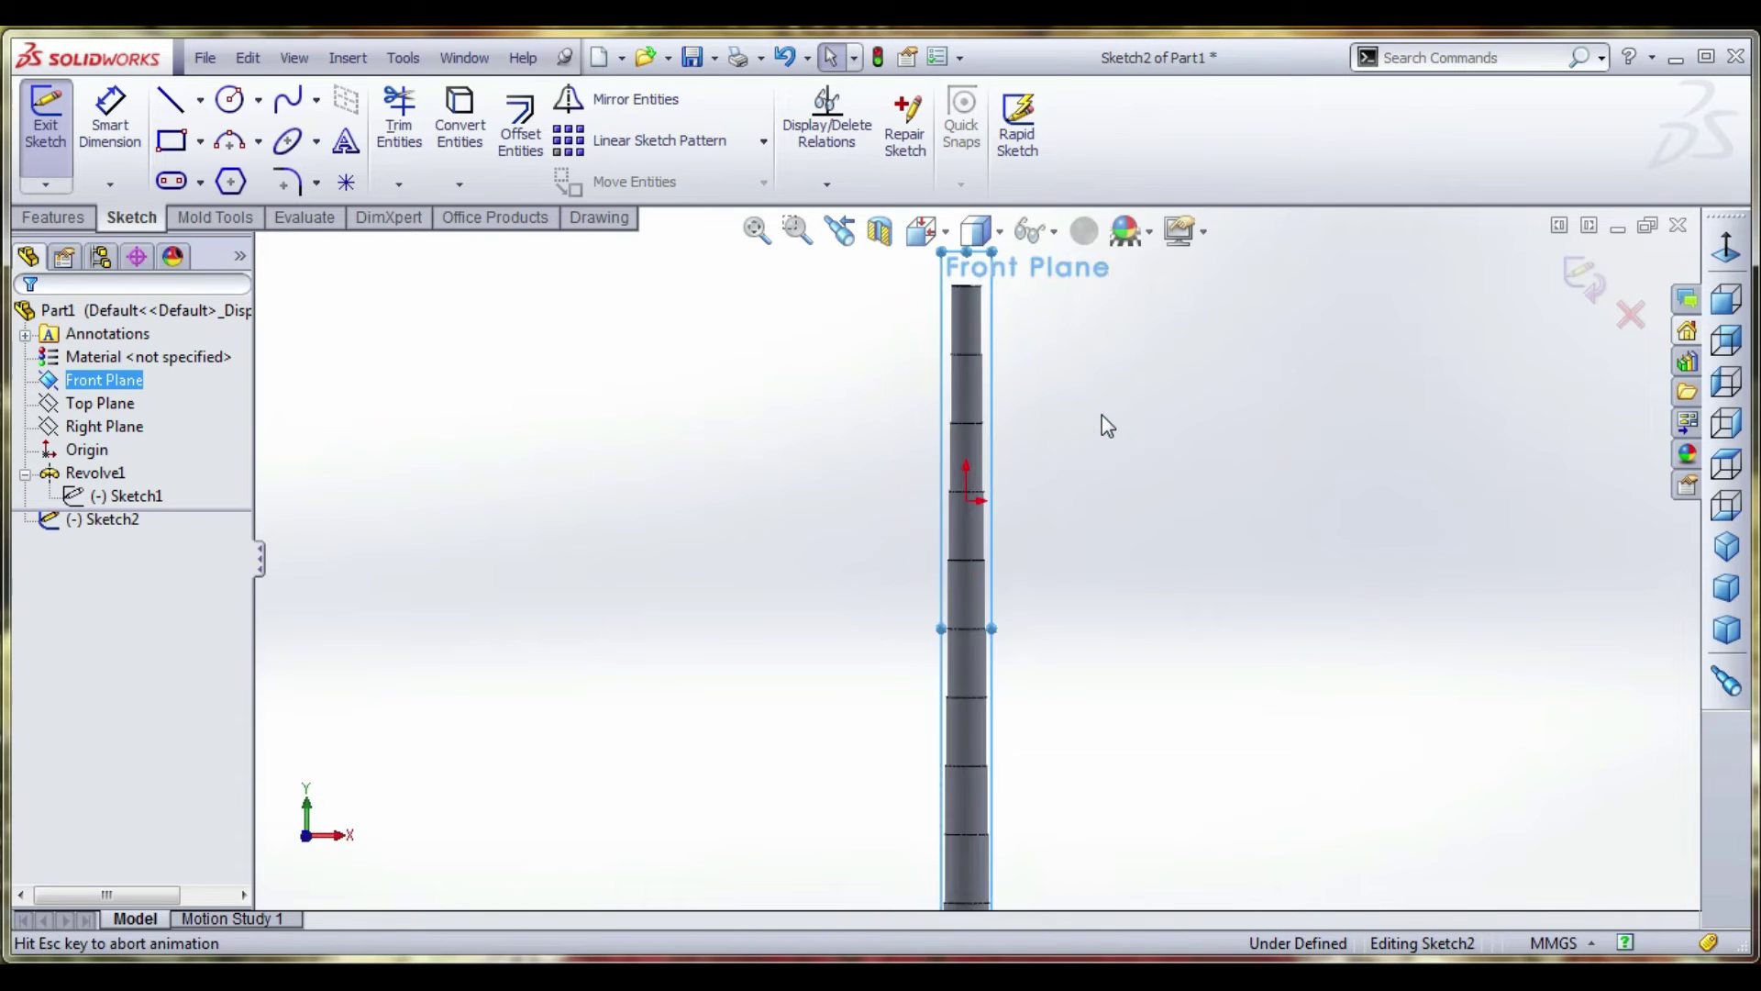
{"action": "scroll", "coordinate": [1046, 479], "scroll_direction": "down", "scroll_amount": 1}
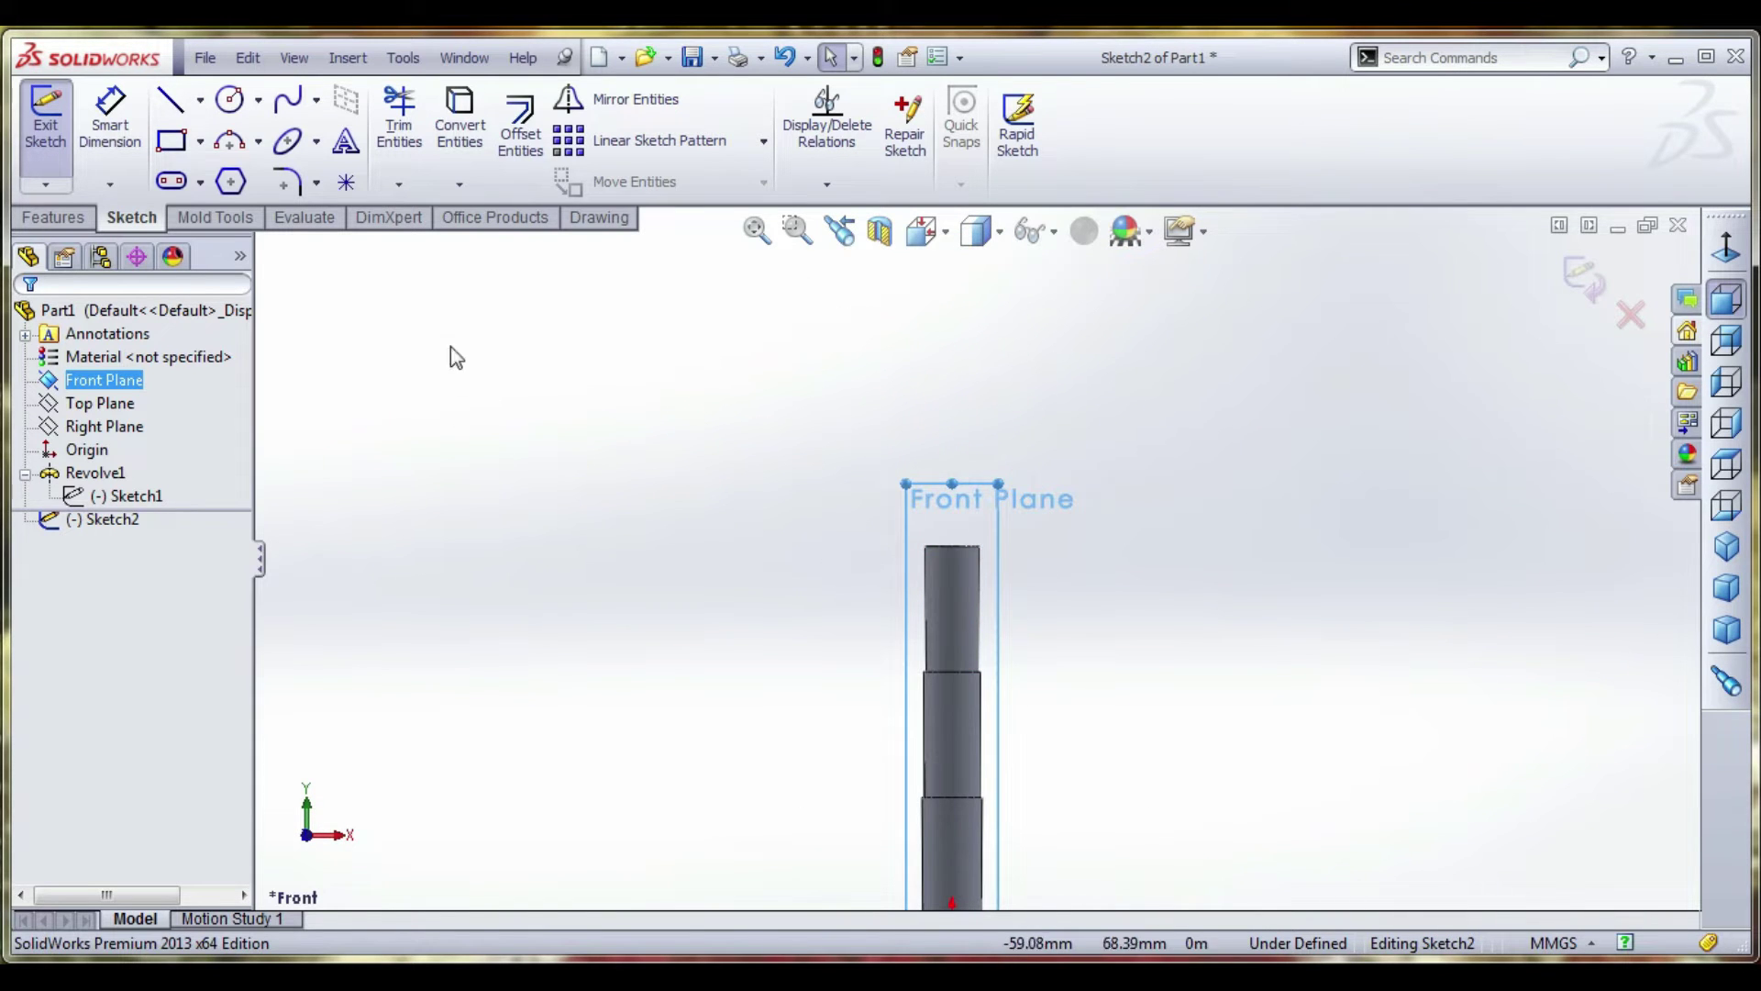
Draw a three-point spline about 71 mm long, arching from inside the trunk's top section outward to the right and down
{"action": "left_click", "coordinate": [288, 99]}
{"action": "left_click", "coordinate": [954, 590]}
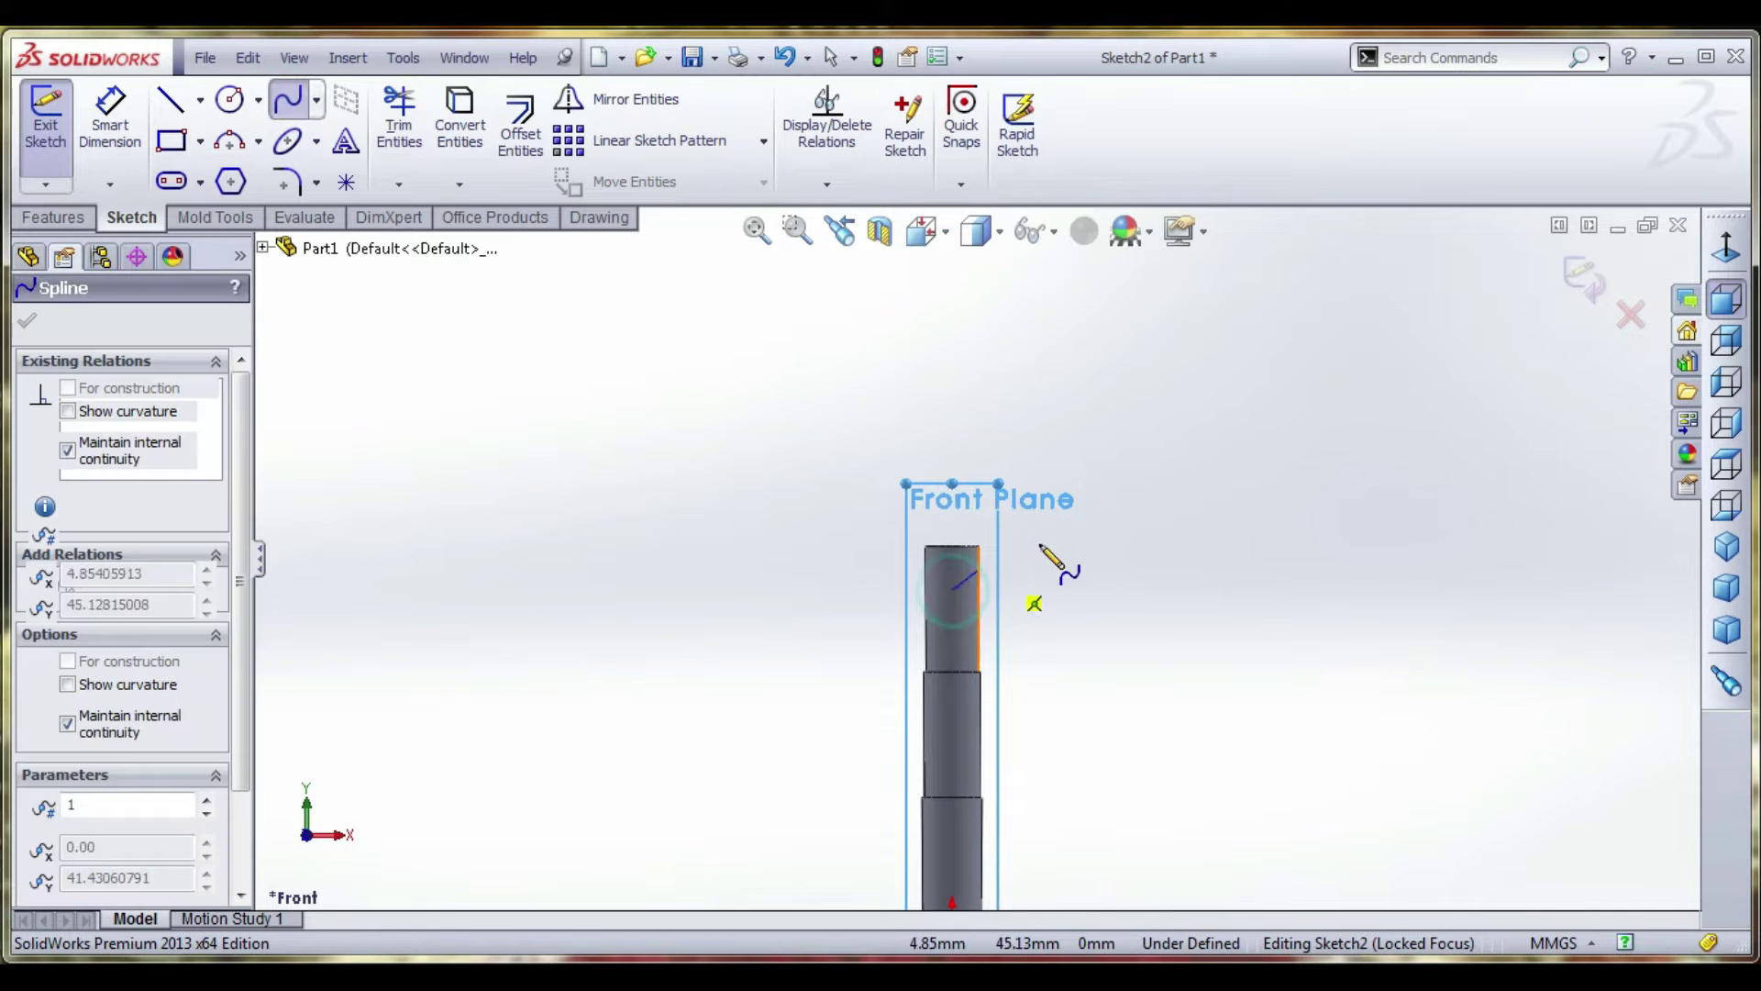
{"action": "left_click", "coordinate": [1108, 518]}
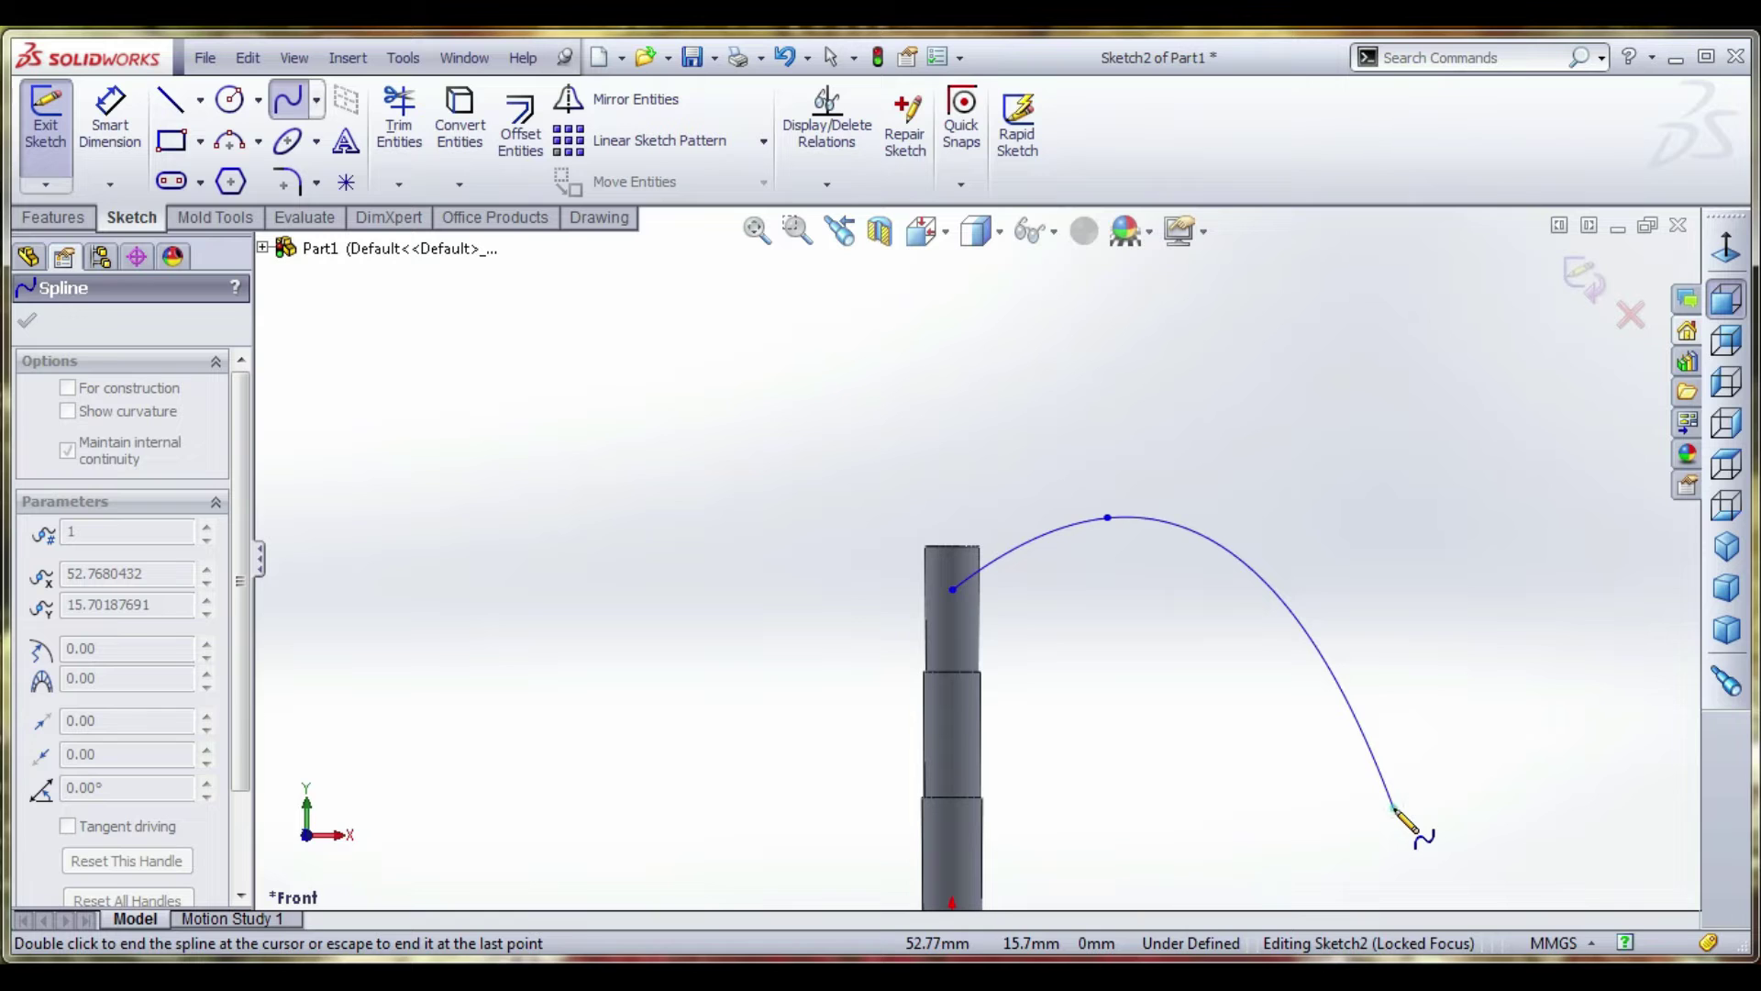
{"action": "right_click", "coordinate": [1342, 724]}
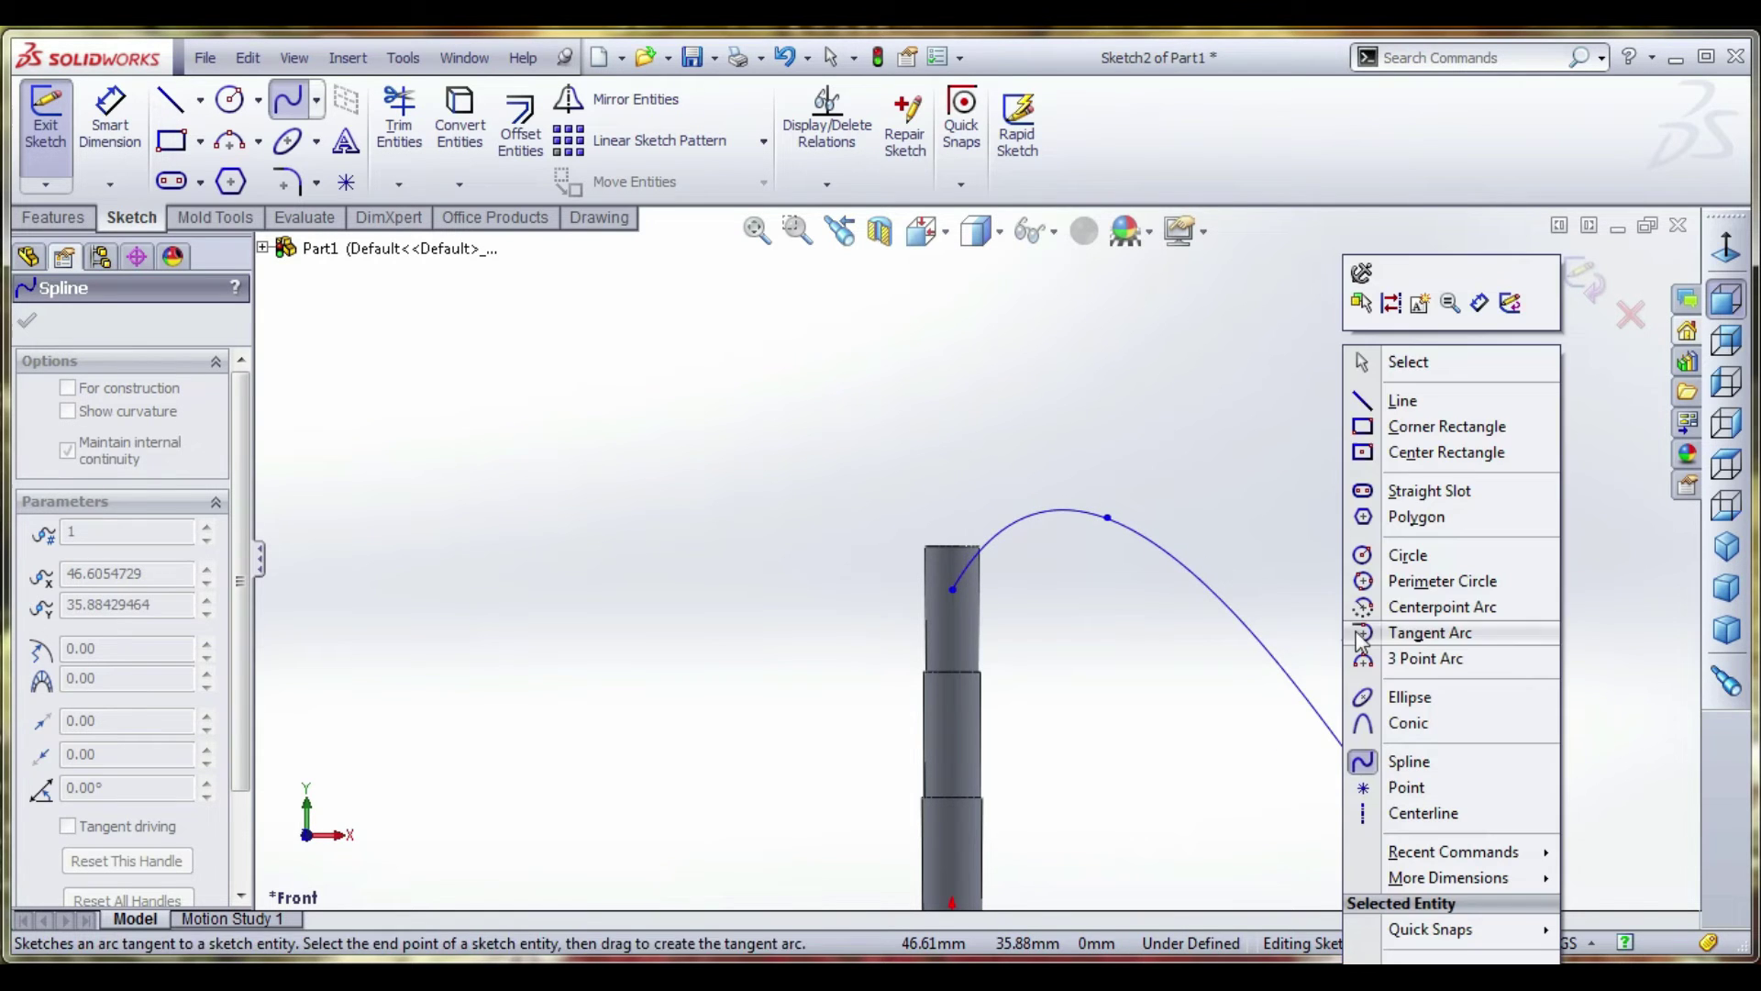
{"action": "left_click", "coordinate": [1408, 361]}
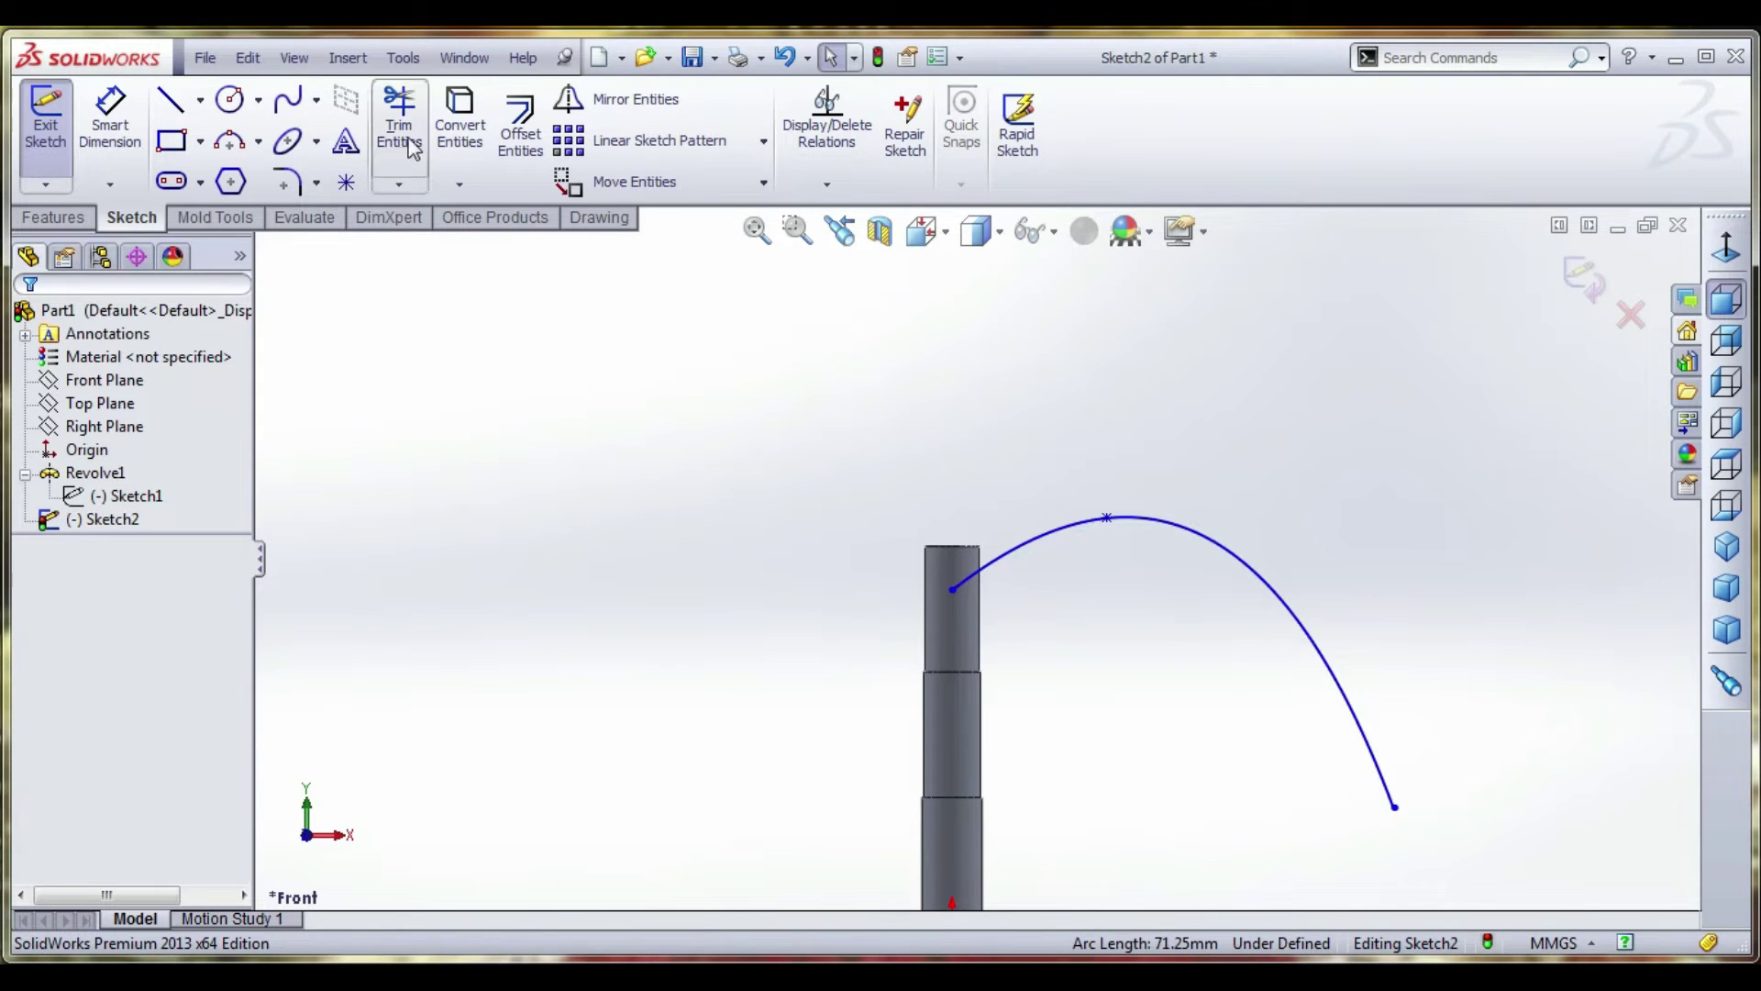
Draw a three-point spline below the first one, from about 38.5 mm height on the trunk's centerline to the first spline's tip
{"action": "left_click", "coordinate": [292, 99]}
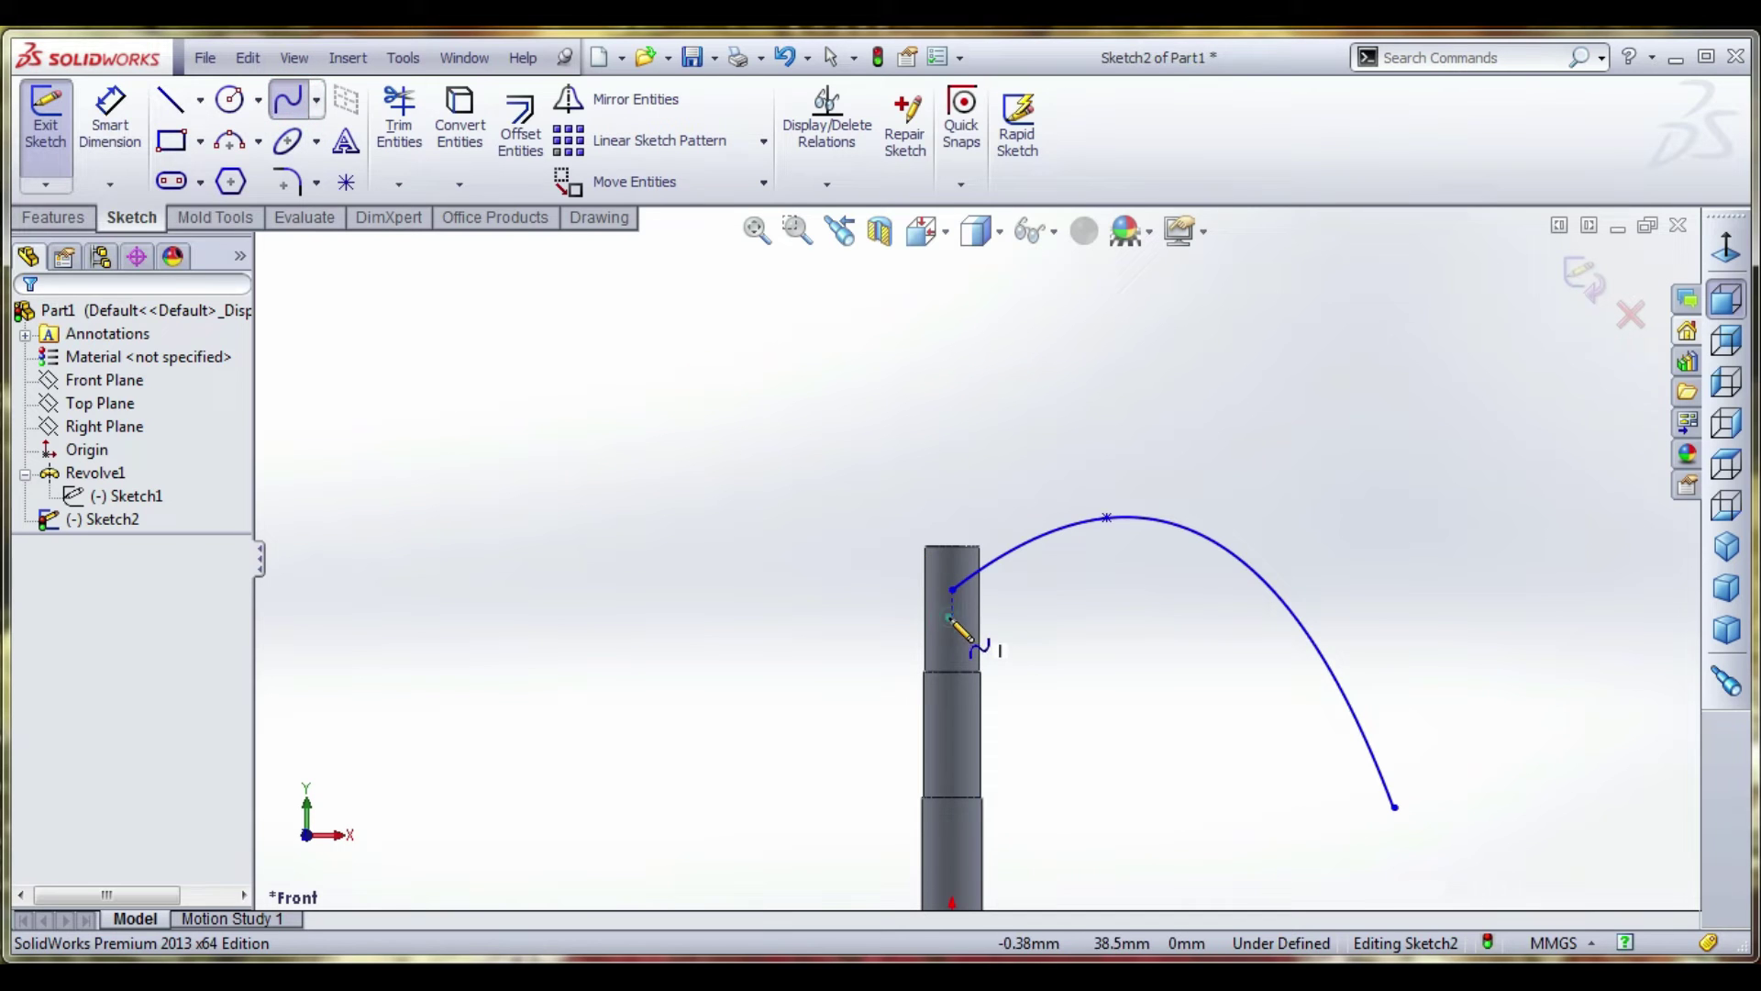
{"action": "left_click", "coordinate": [952, 616]}
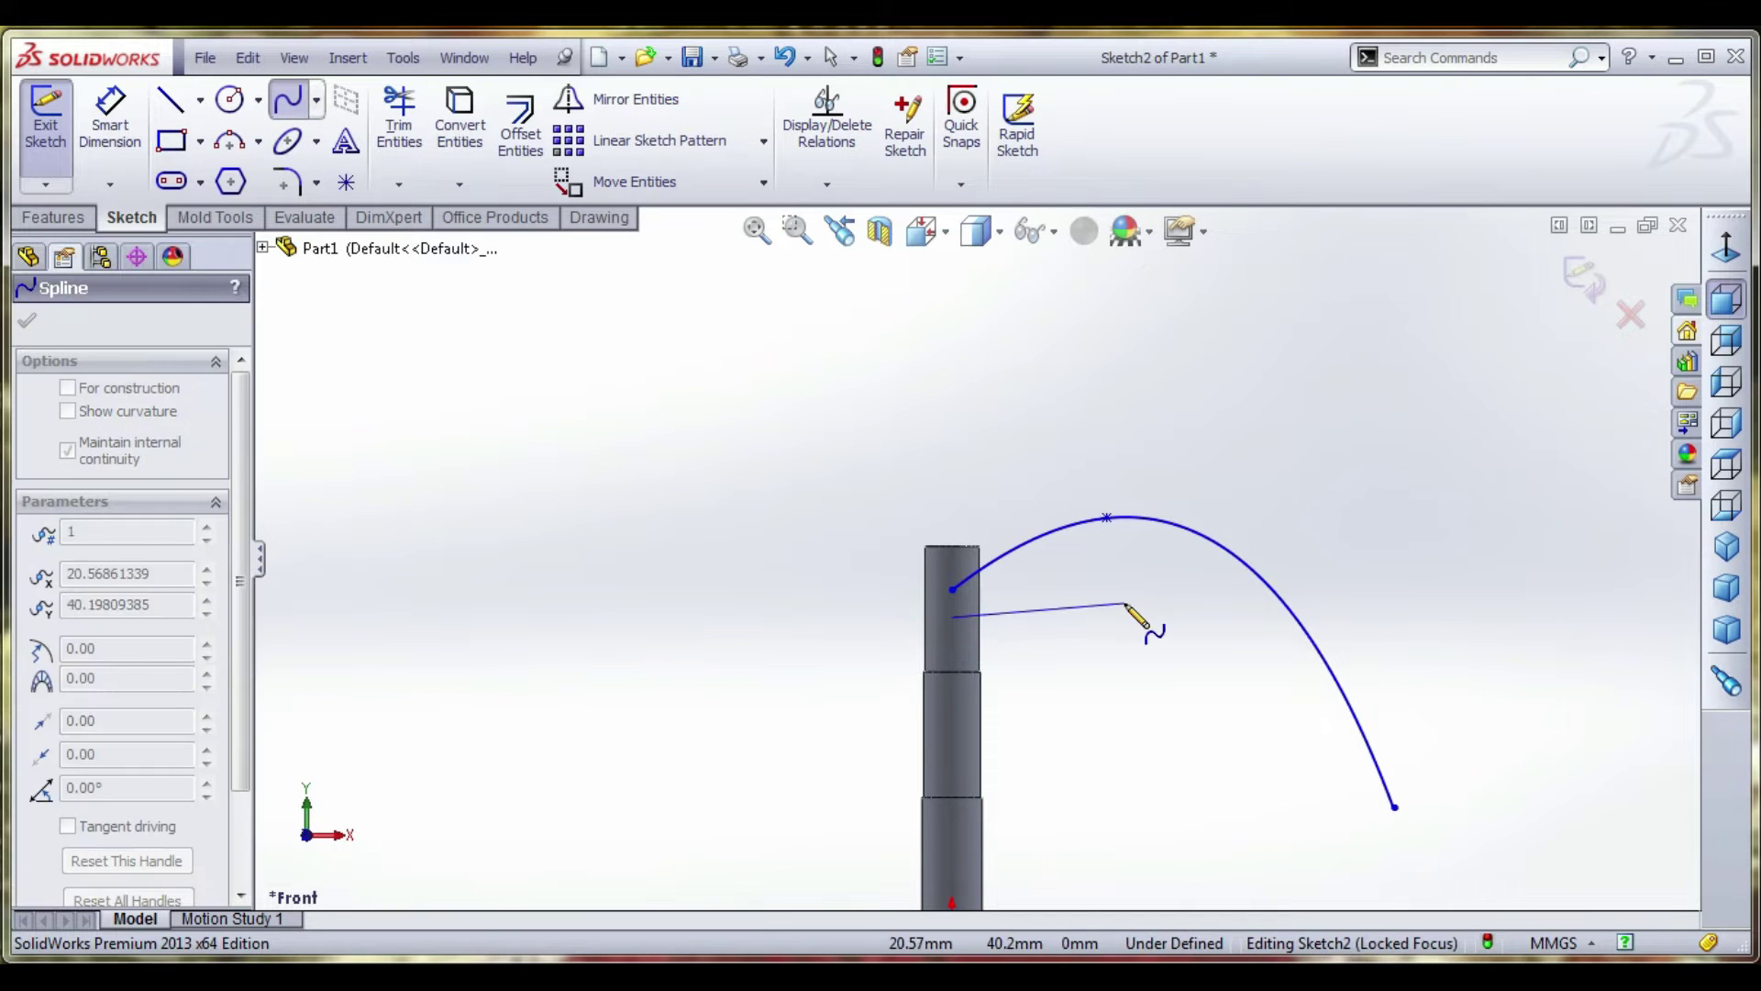
{"action": "left_click", "coordinate": [1156, 560]}
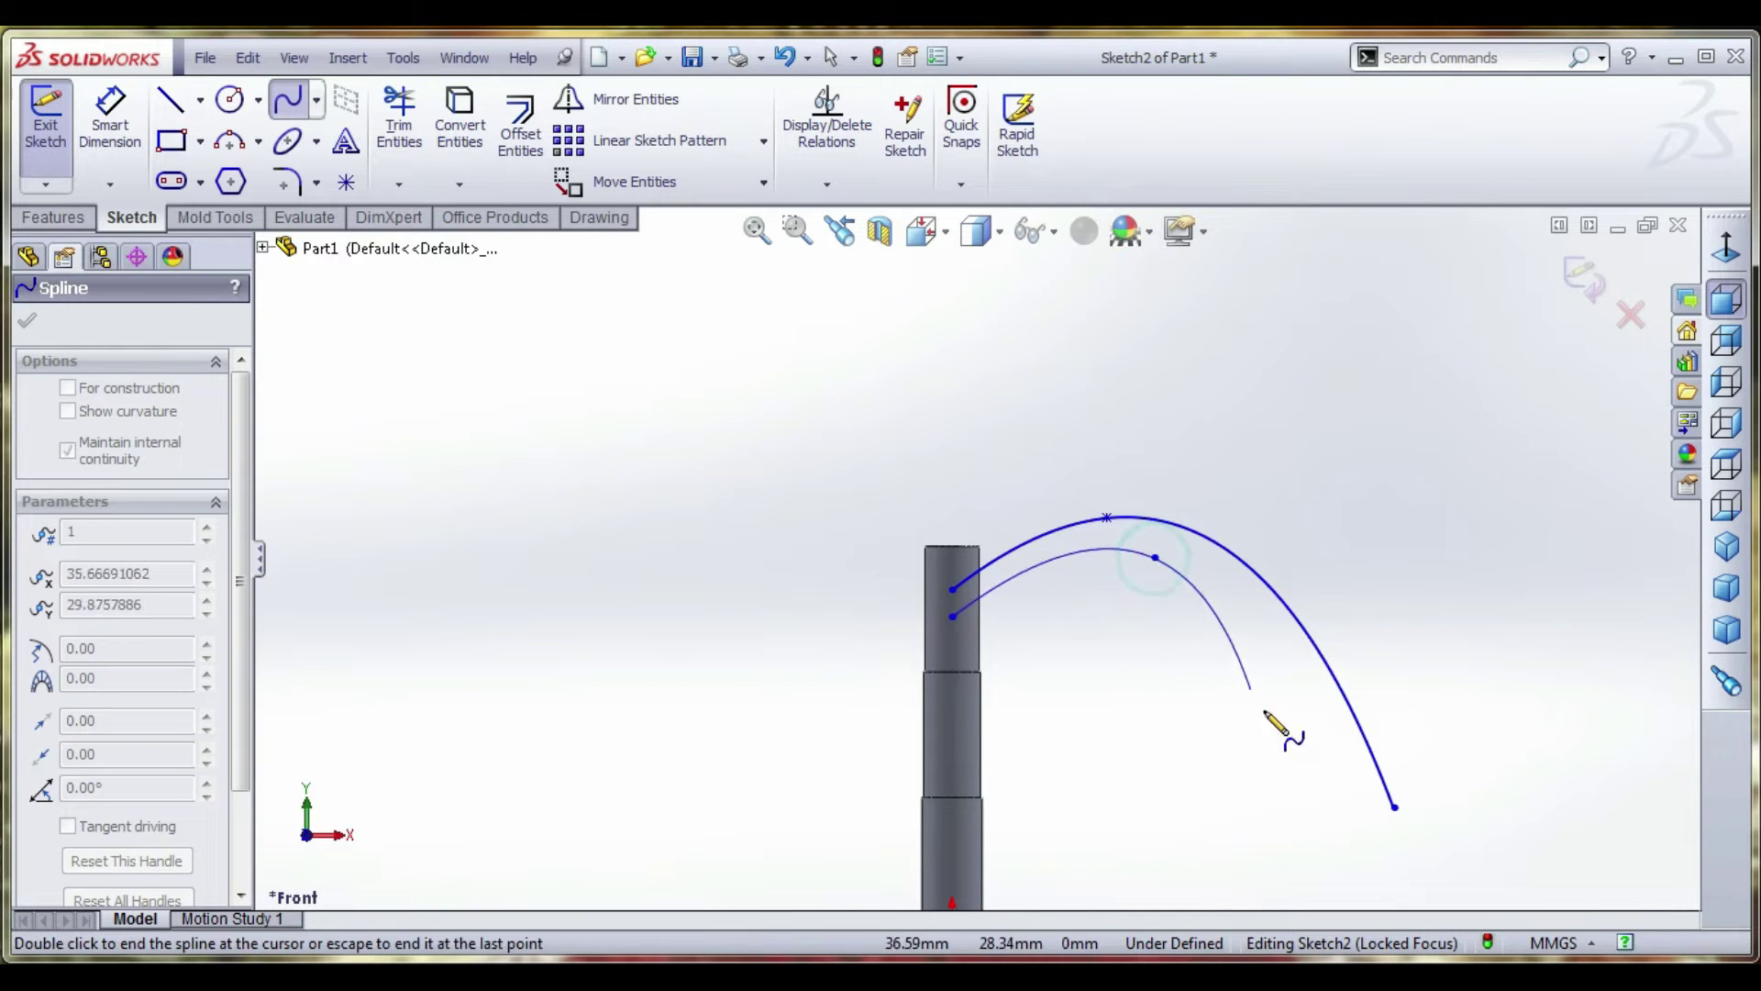
{"action": "left_click", "coordinate": [1396, 809]}
{"action": "right_click", "coordinate": [1408, 345]}
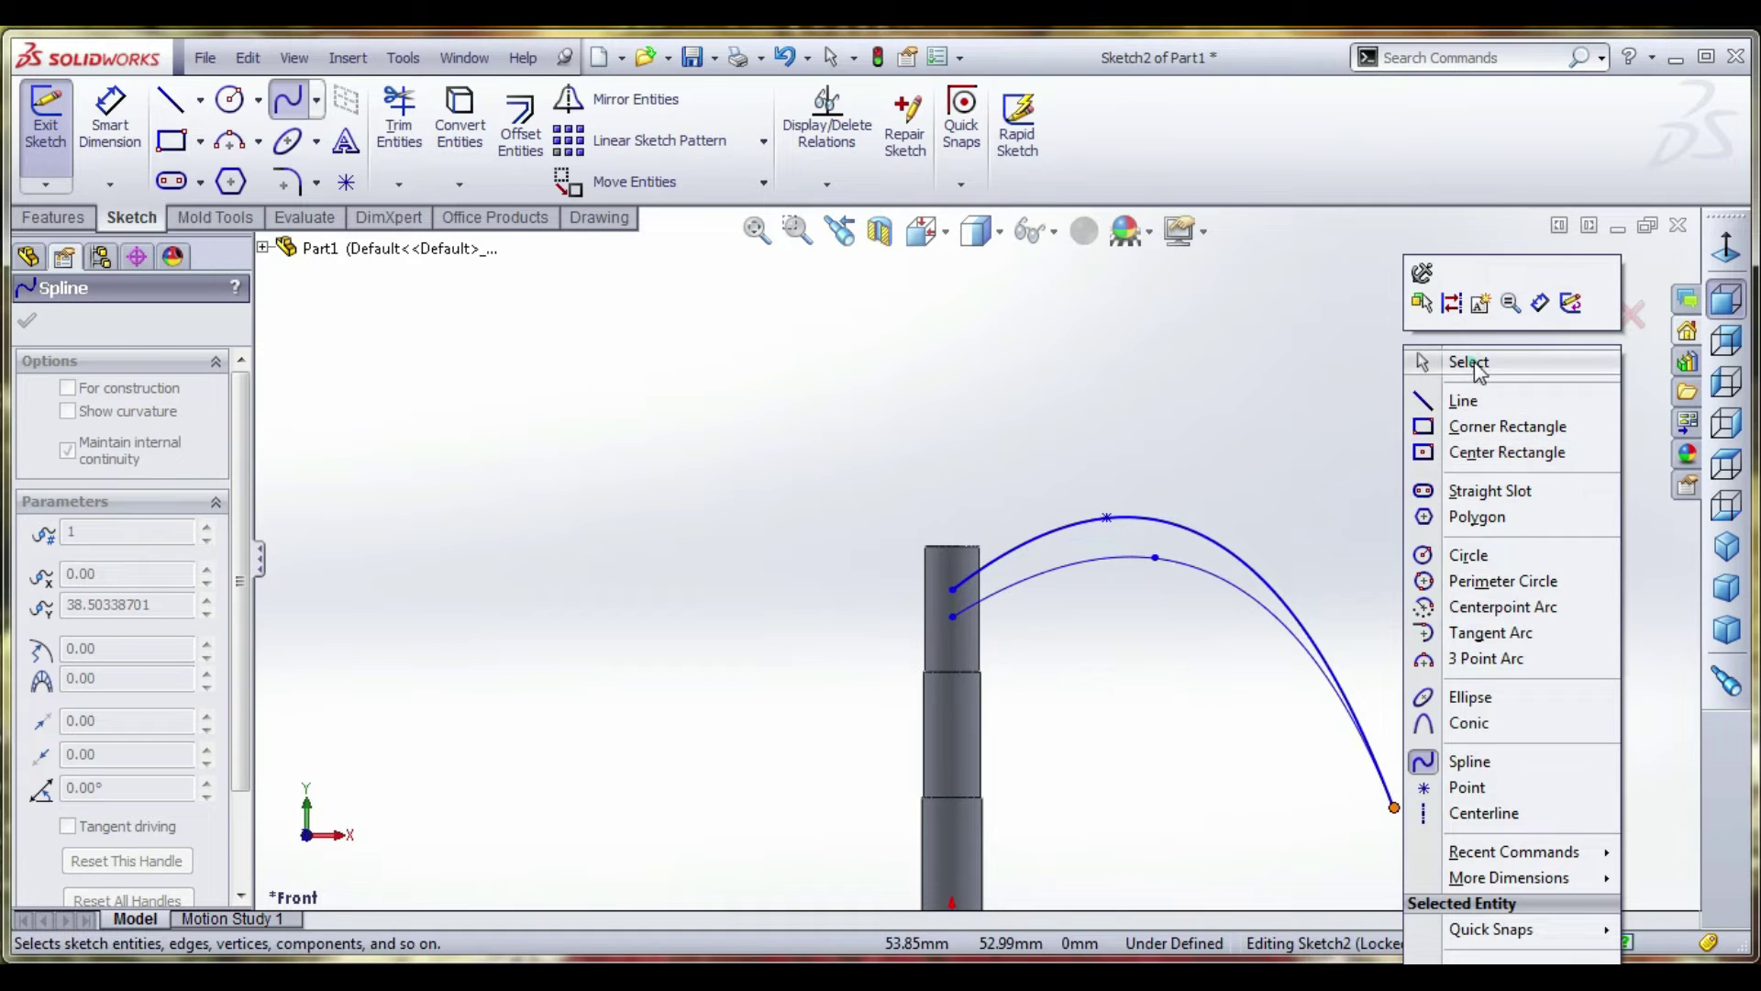
{"action": "left_click", "coordinate": [1469, 362]}
Close the first leaf's base inside the trunk with a vertical line joining the start points of its two splines
{"action": "left_click", "coordinate": [169, 101]}
{"action": "left_click", "coordinate": [952, 590]}
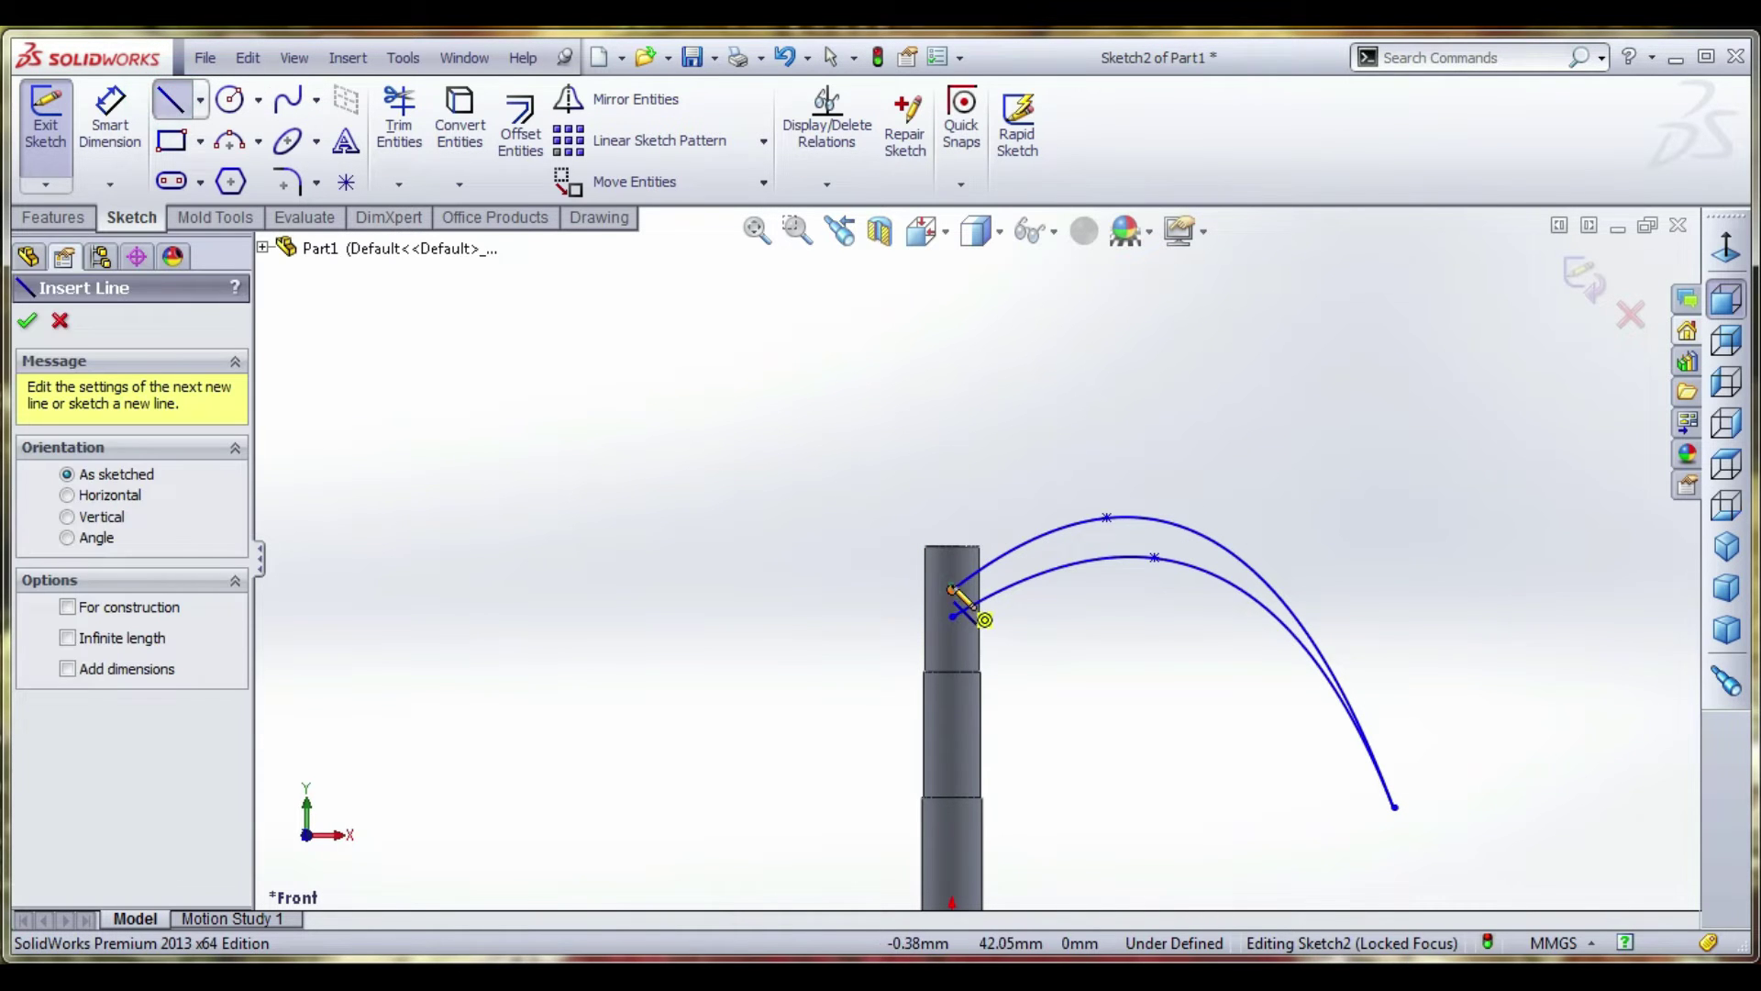
{"action": "left_click", "coordinate": [954, 617]}
{"action": "right_click", "coordinate": [1060, 329]}
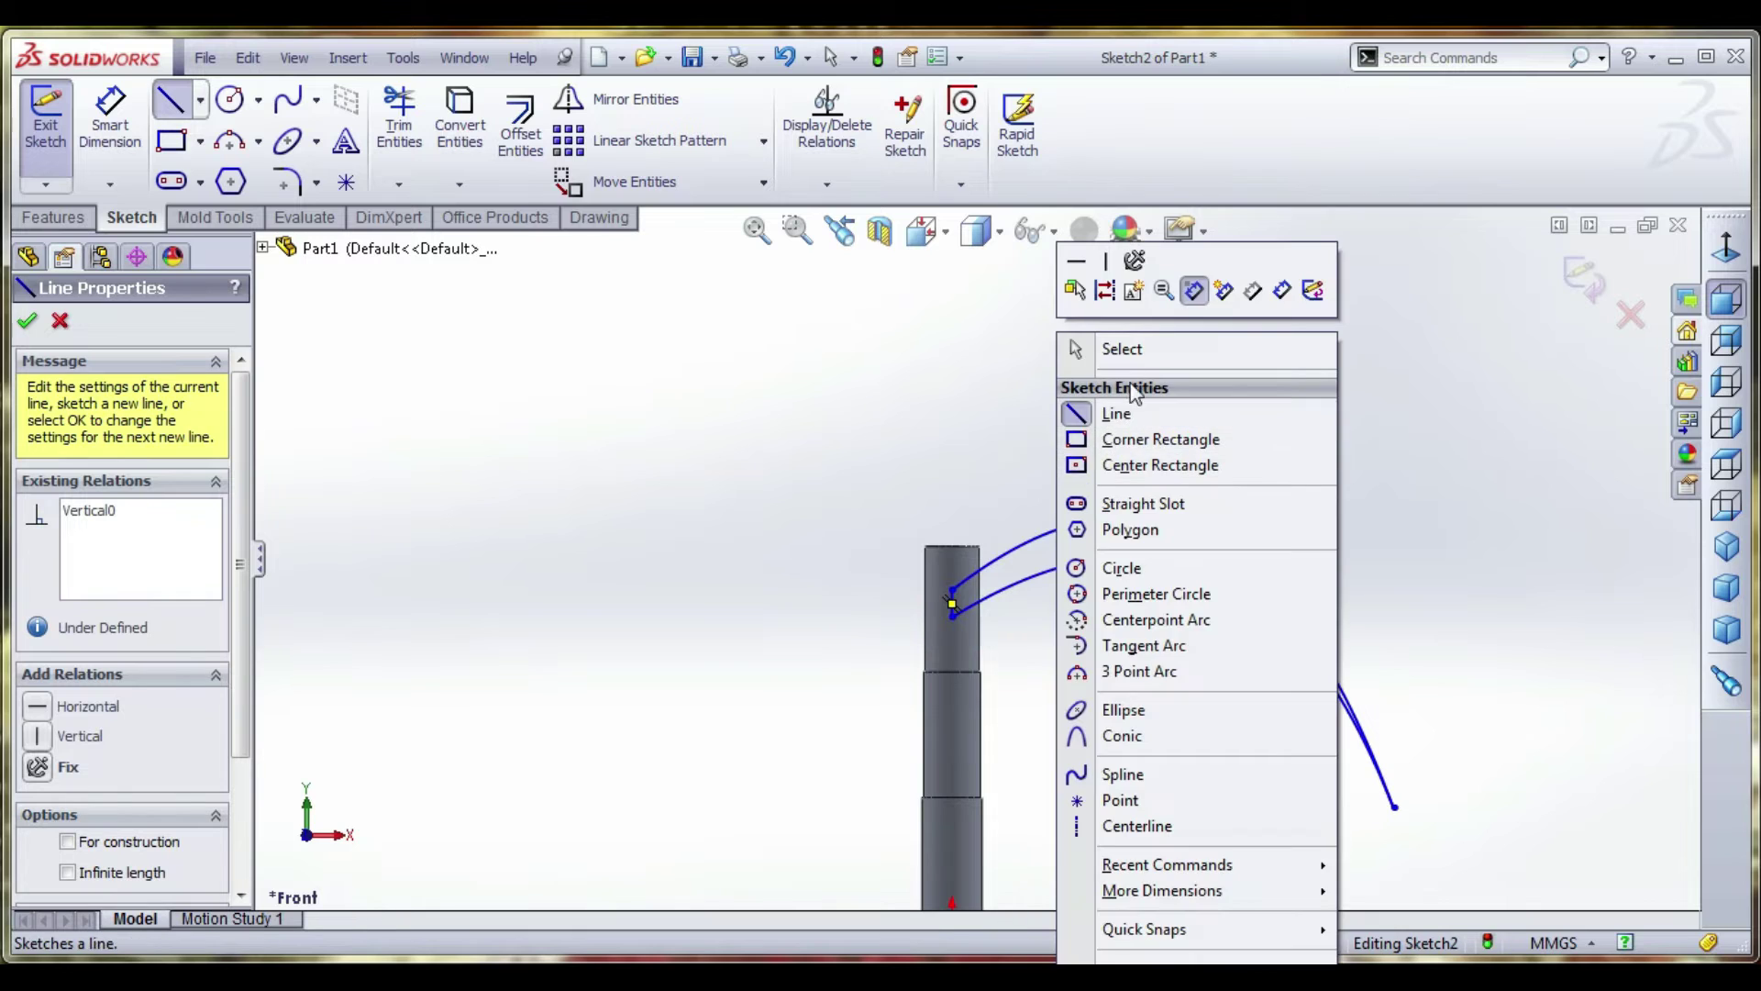
{"action": "left_click", "coordinate": [1123, 349]}
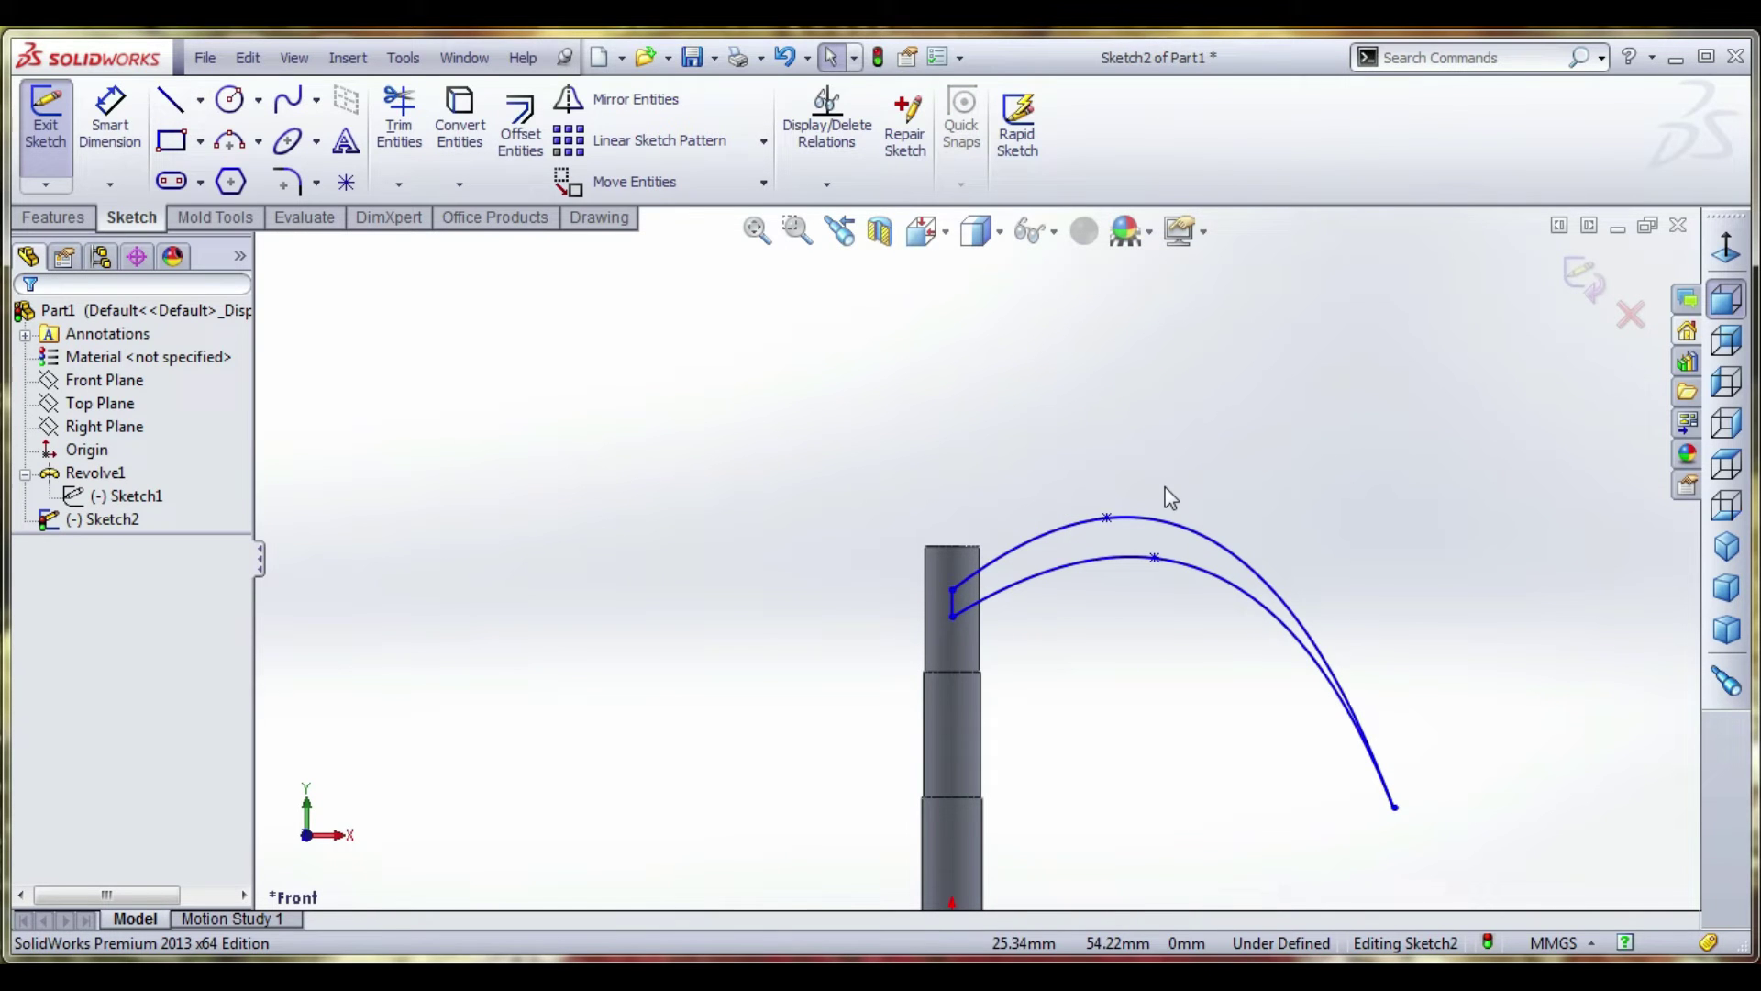
Draw a three-point spline arching left from just below the trunk's top, with its middle point at about X -21, Y 59 mm
{"action": "left_click", "coordinate": [290, 103]}
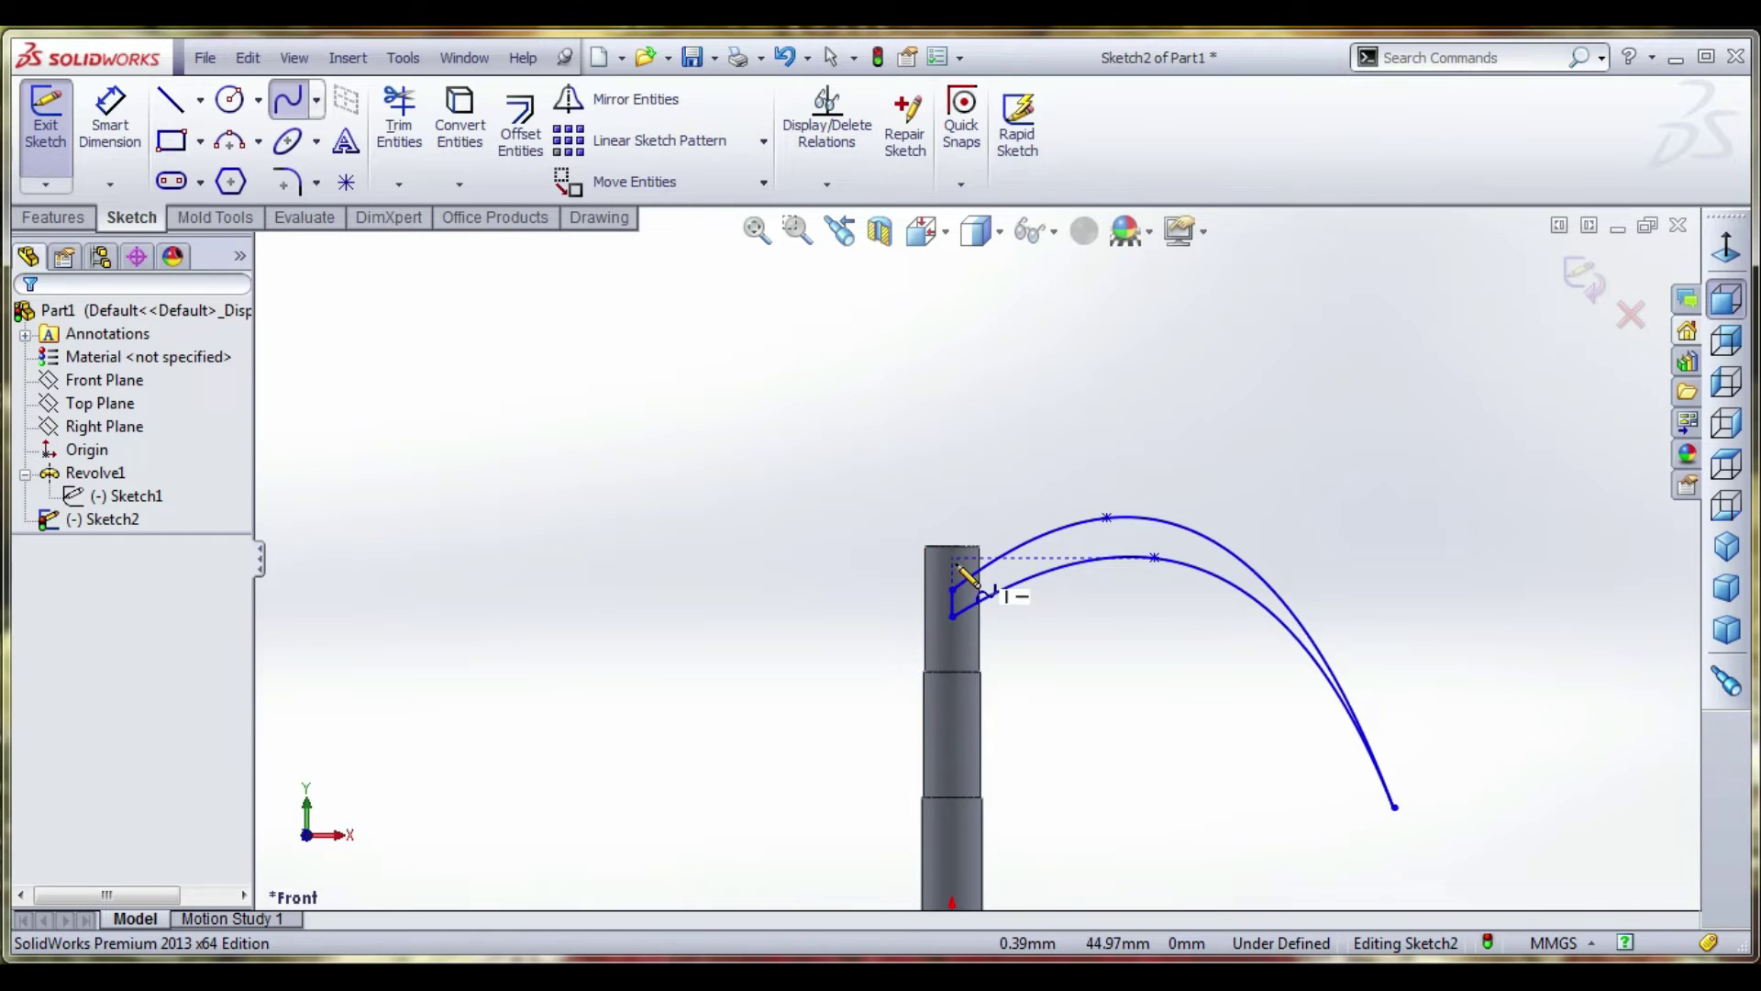
{"action": "left_click", "coordinate": [953, 558]}
{"action": "left_click", "coordinate": [778, 443]}
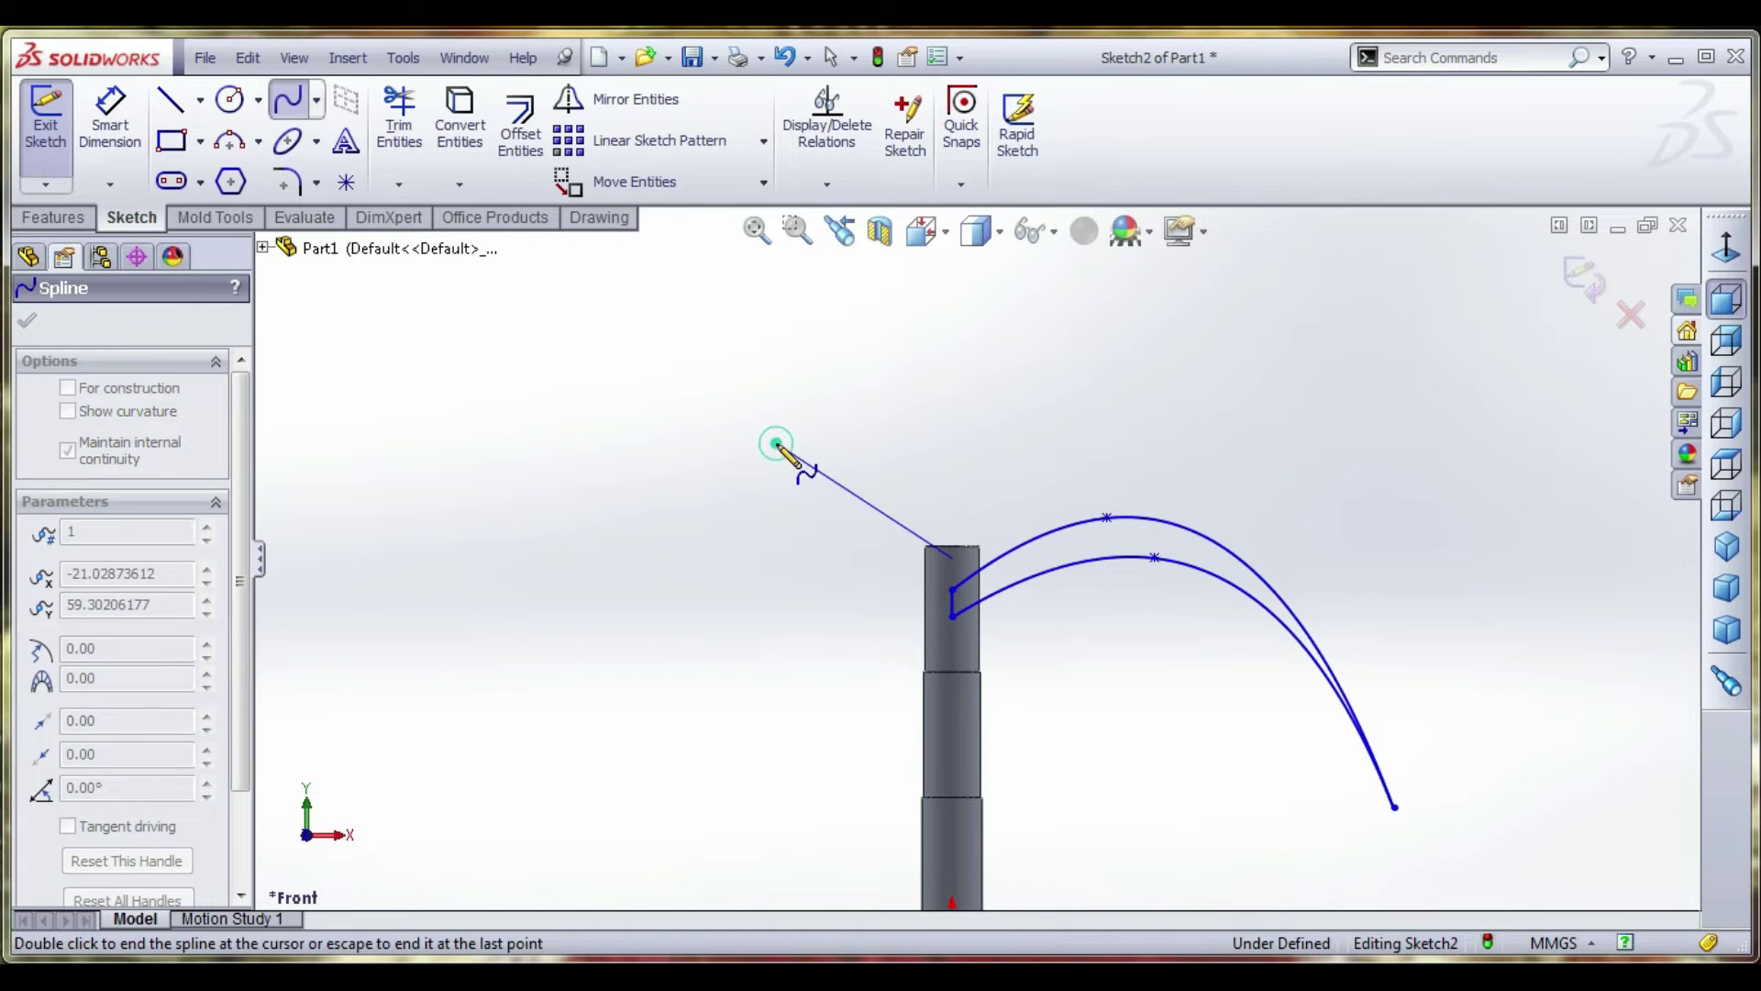
{"action": "double_click", "coordinate": [634, 553]}
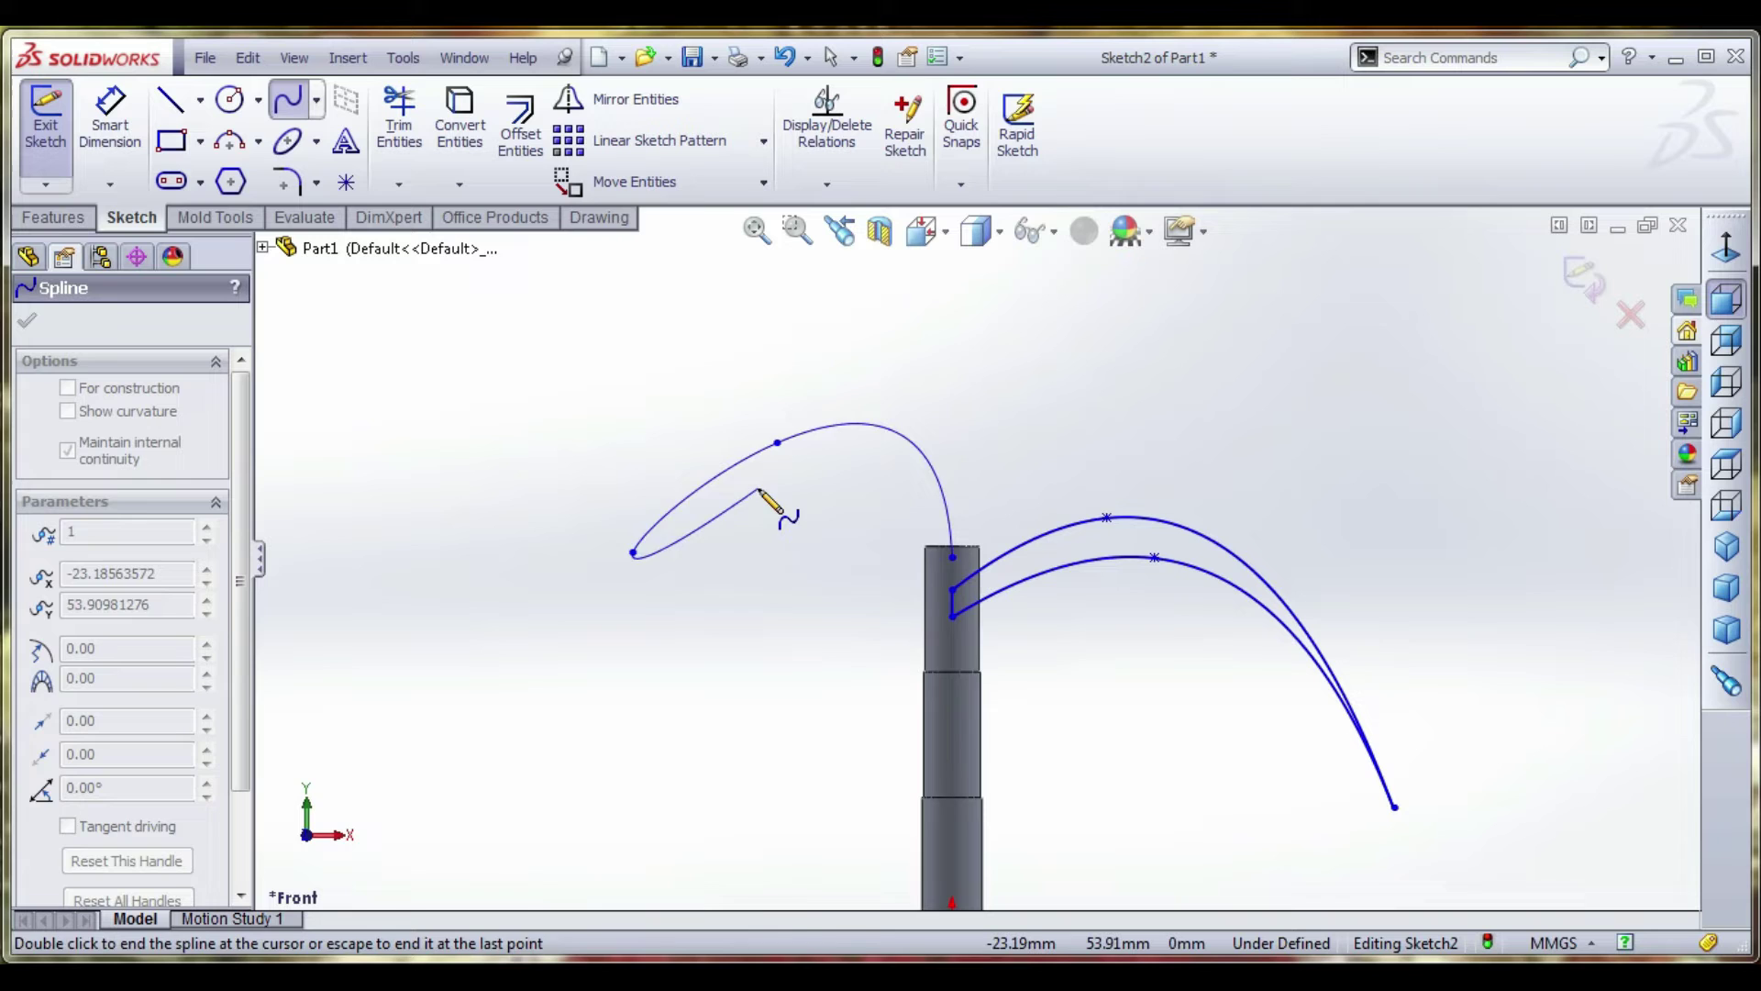
{"action": "right_click", "coordinate": [761, 341]}
{"action": "left_click", "coordinate": [808, 362]}
Draw a second three-point spline below the left arch, starting just under its base in the trunk and ending at its tip
{"action": "right_click", "coordinate": [808, 361]}
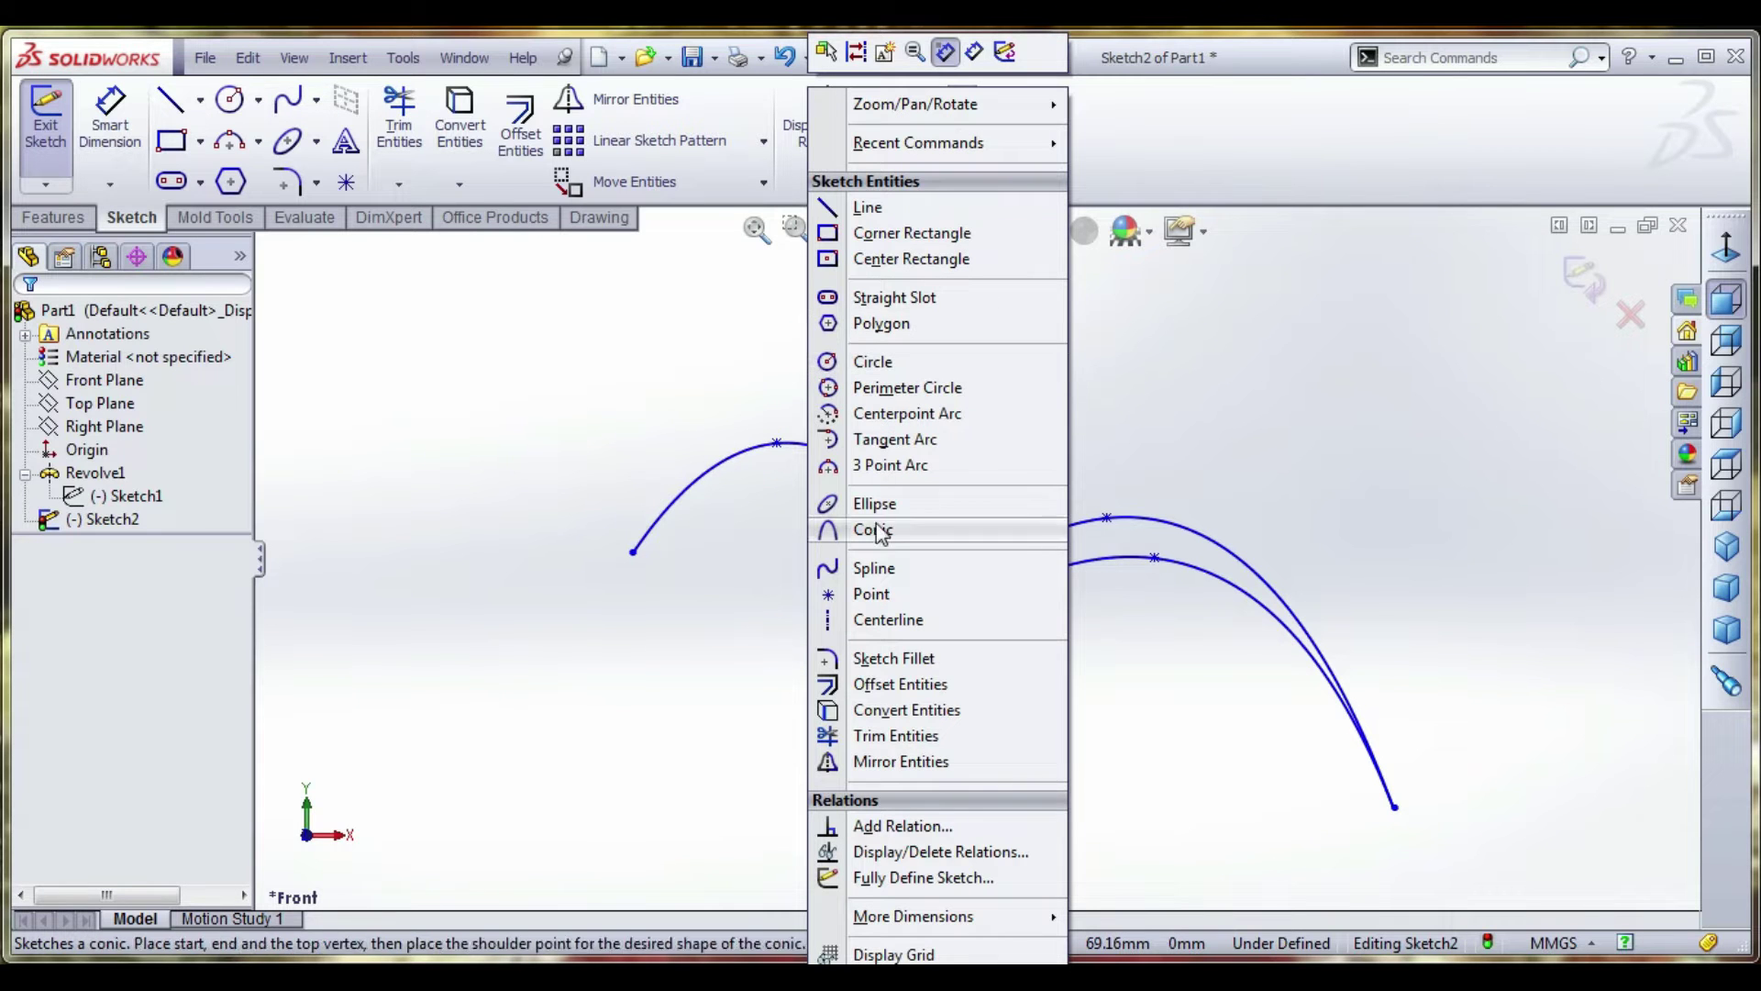
{"action": "left_click", "coordinate": [879, 560]}
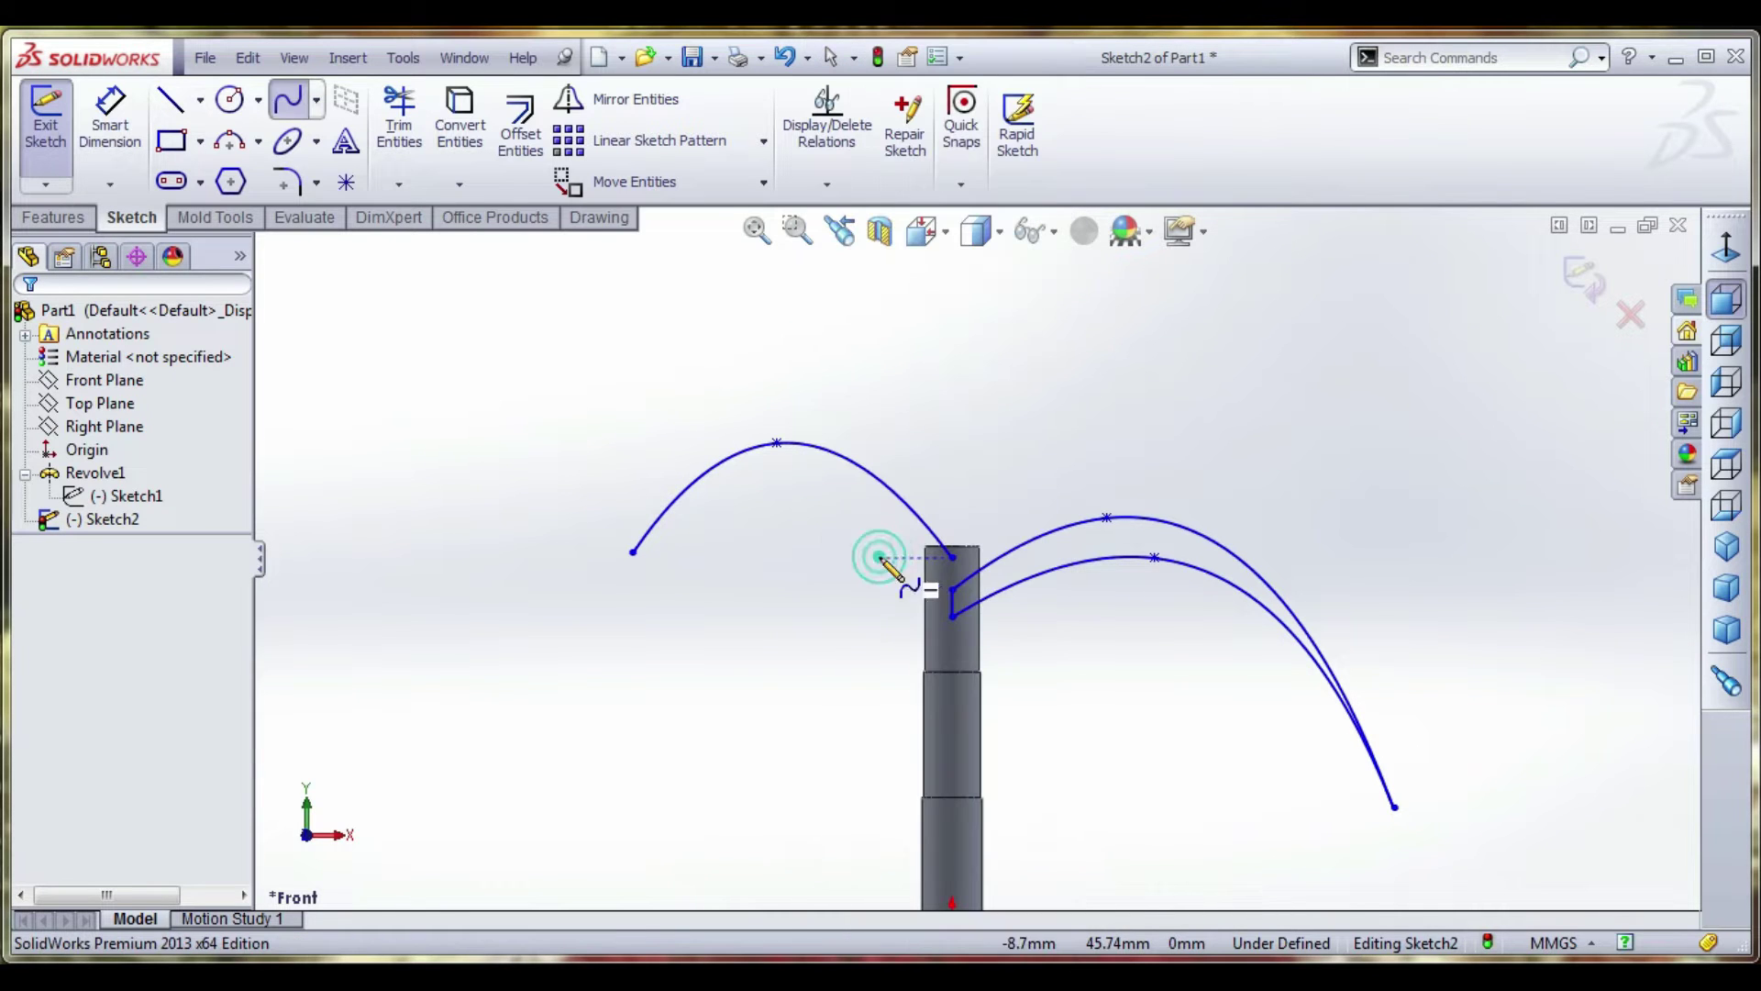
{"action": "left_click", "coordinate": [951, 557]}
{"action": "left_click", "coordinate": [789, 478]}
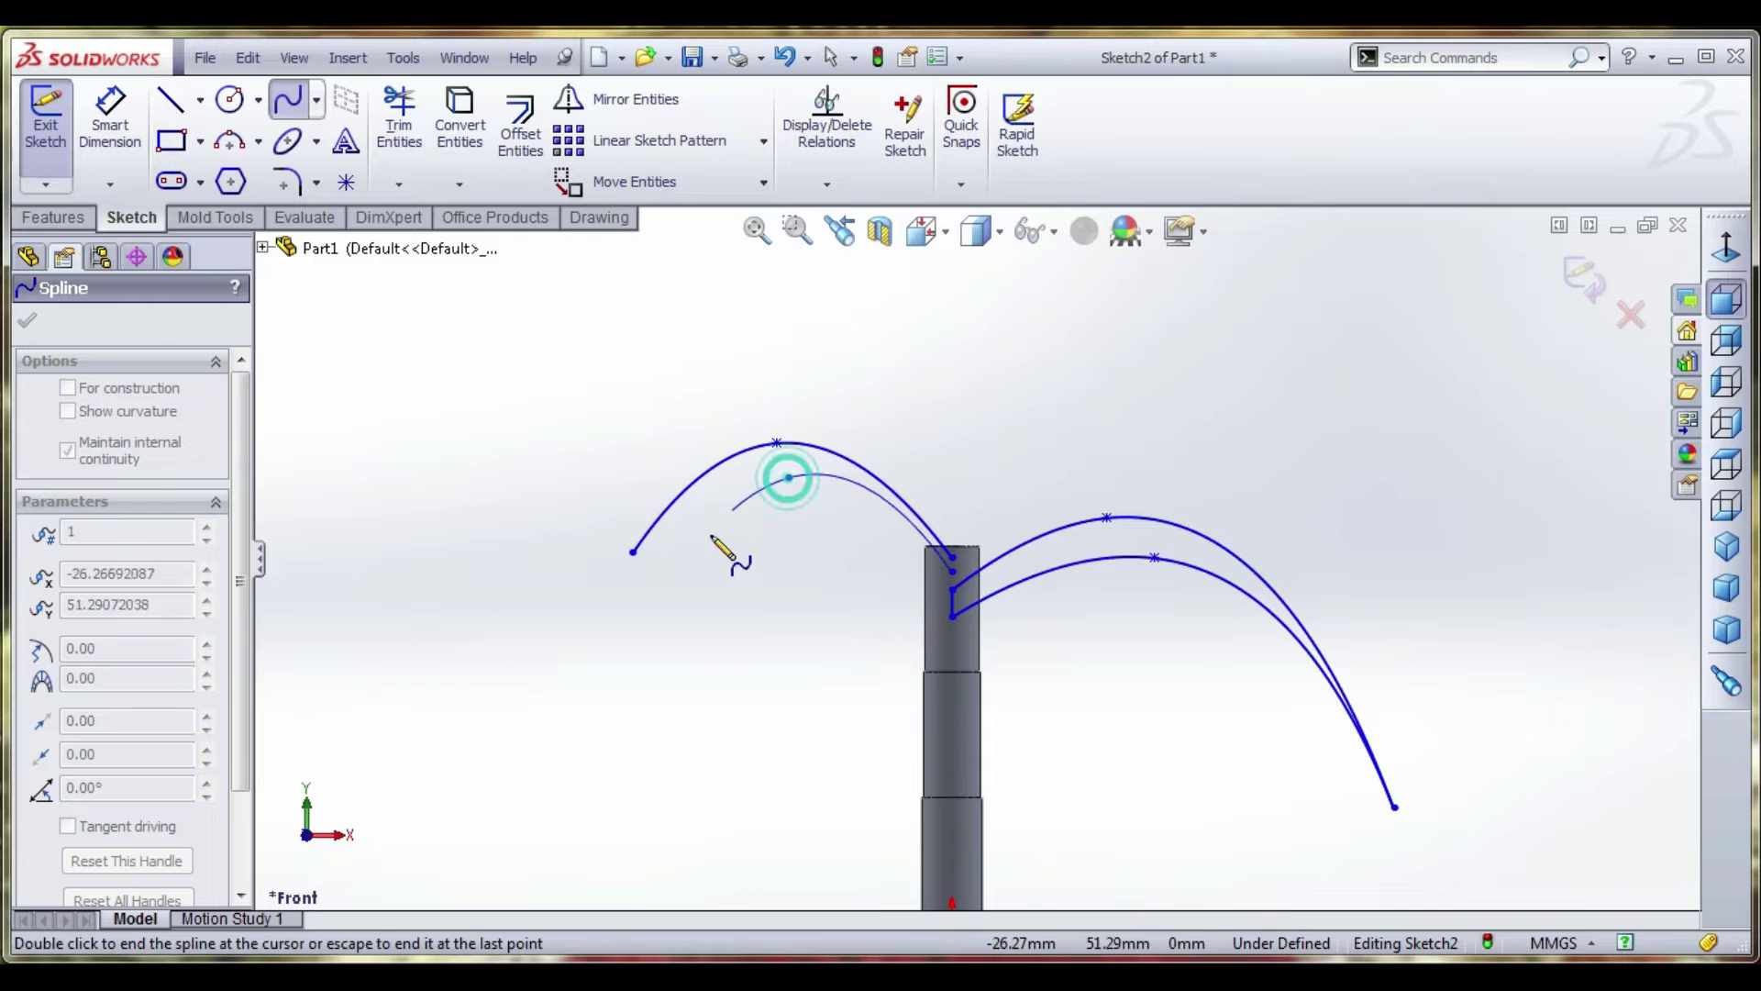
{"action": "double_click", "coordinate": [634, 552]}
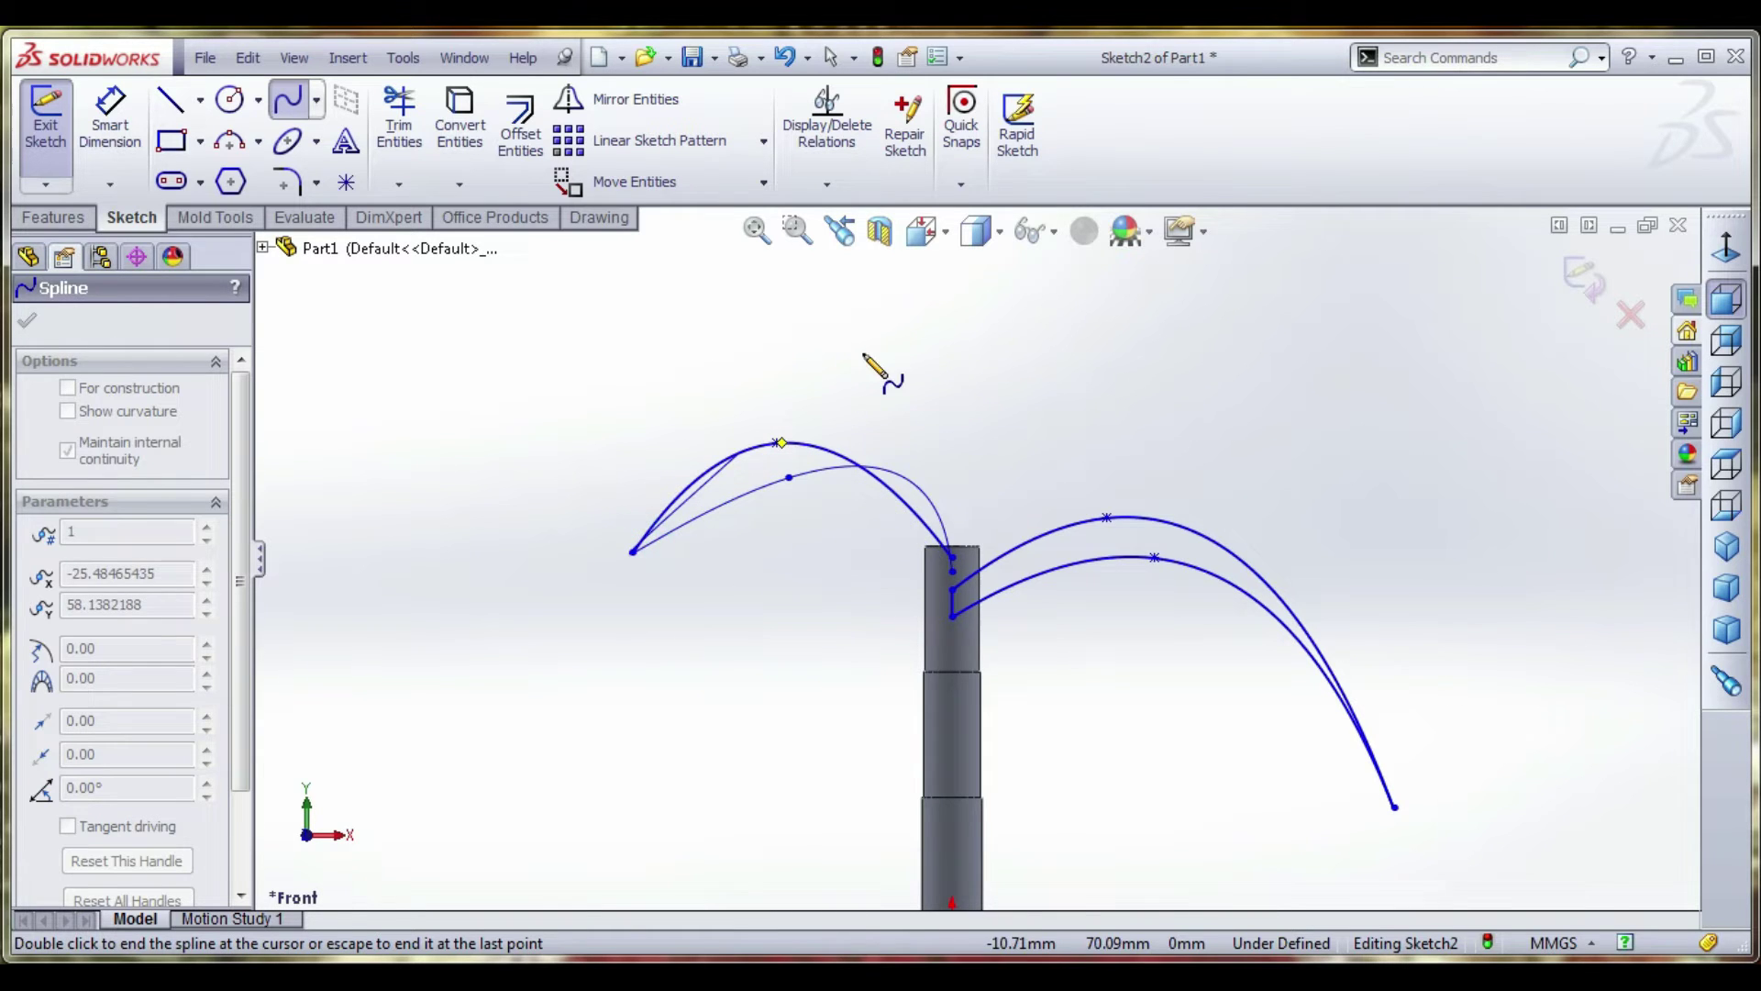
{"action": "right_click", "coordinate": [867, 358]}
{"action": "left_click", "coordinate": [928, 365]}
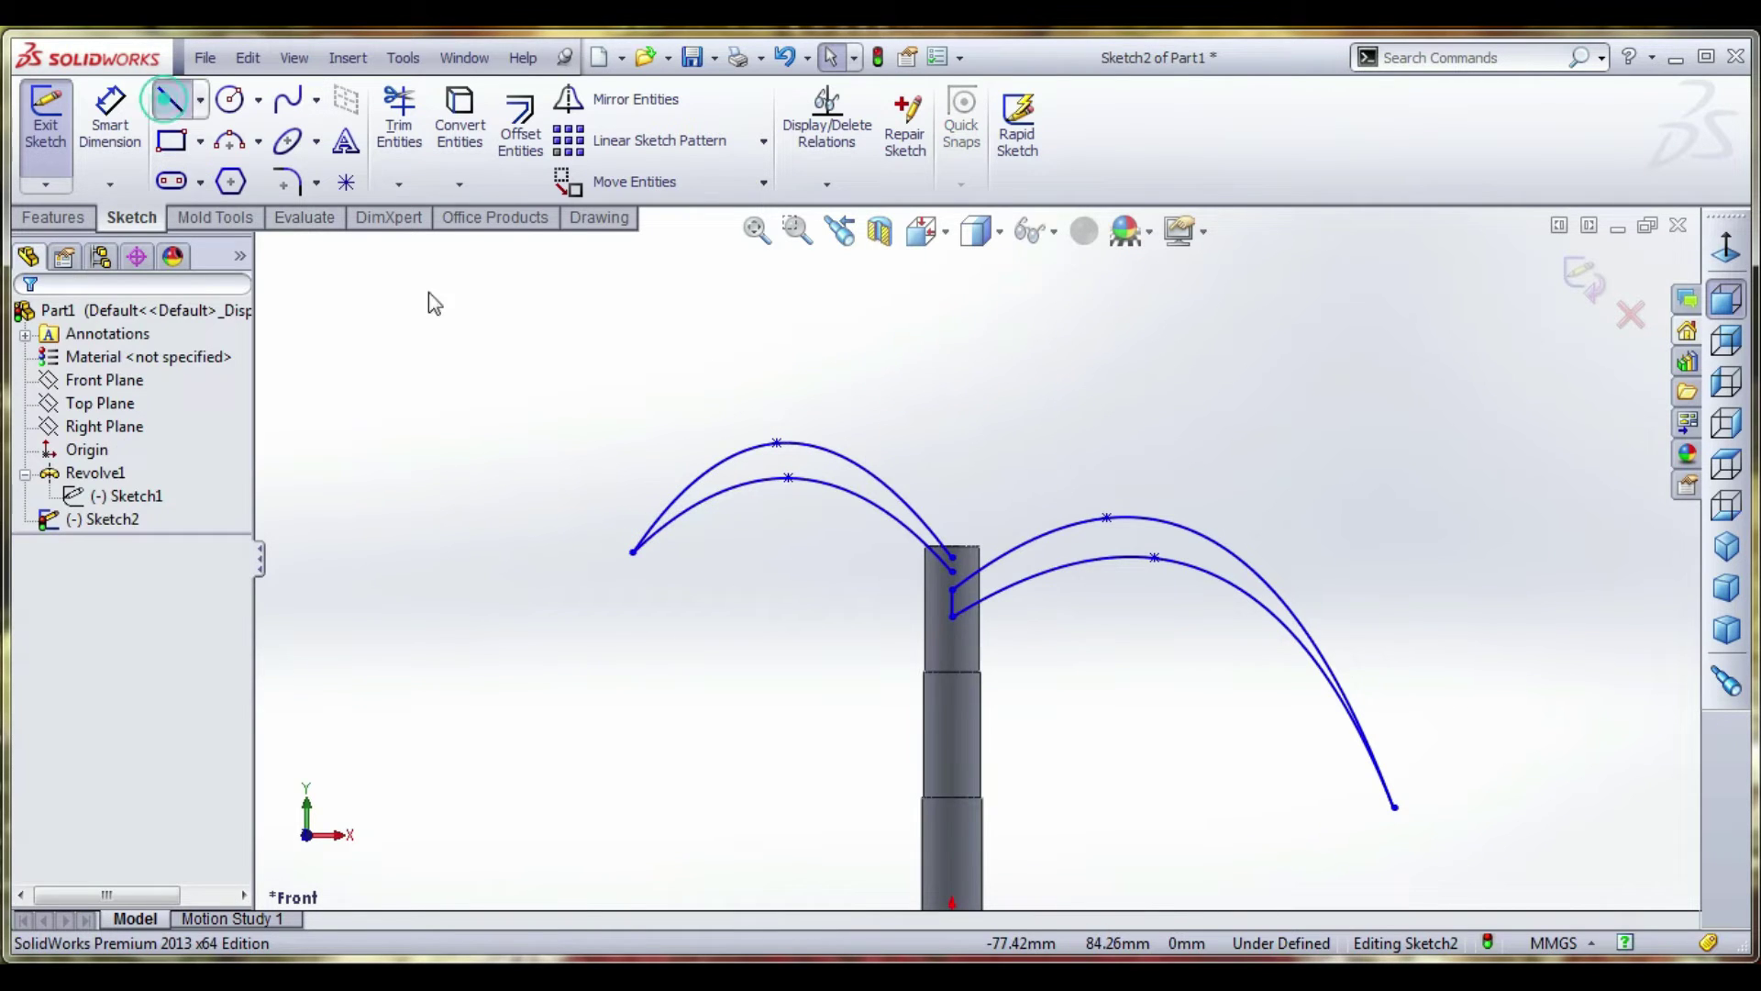
Close the left leaf's base with a line about 1.7 mm long between the start points of its two splines
{"action": "left_click", "coordinate": [954, 558]}
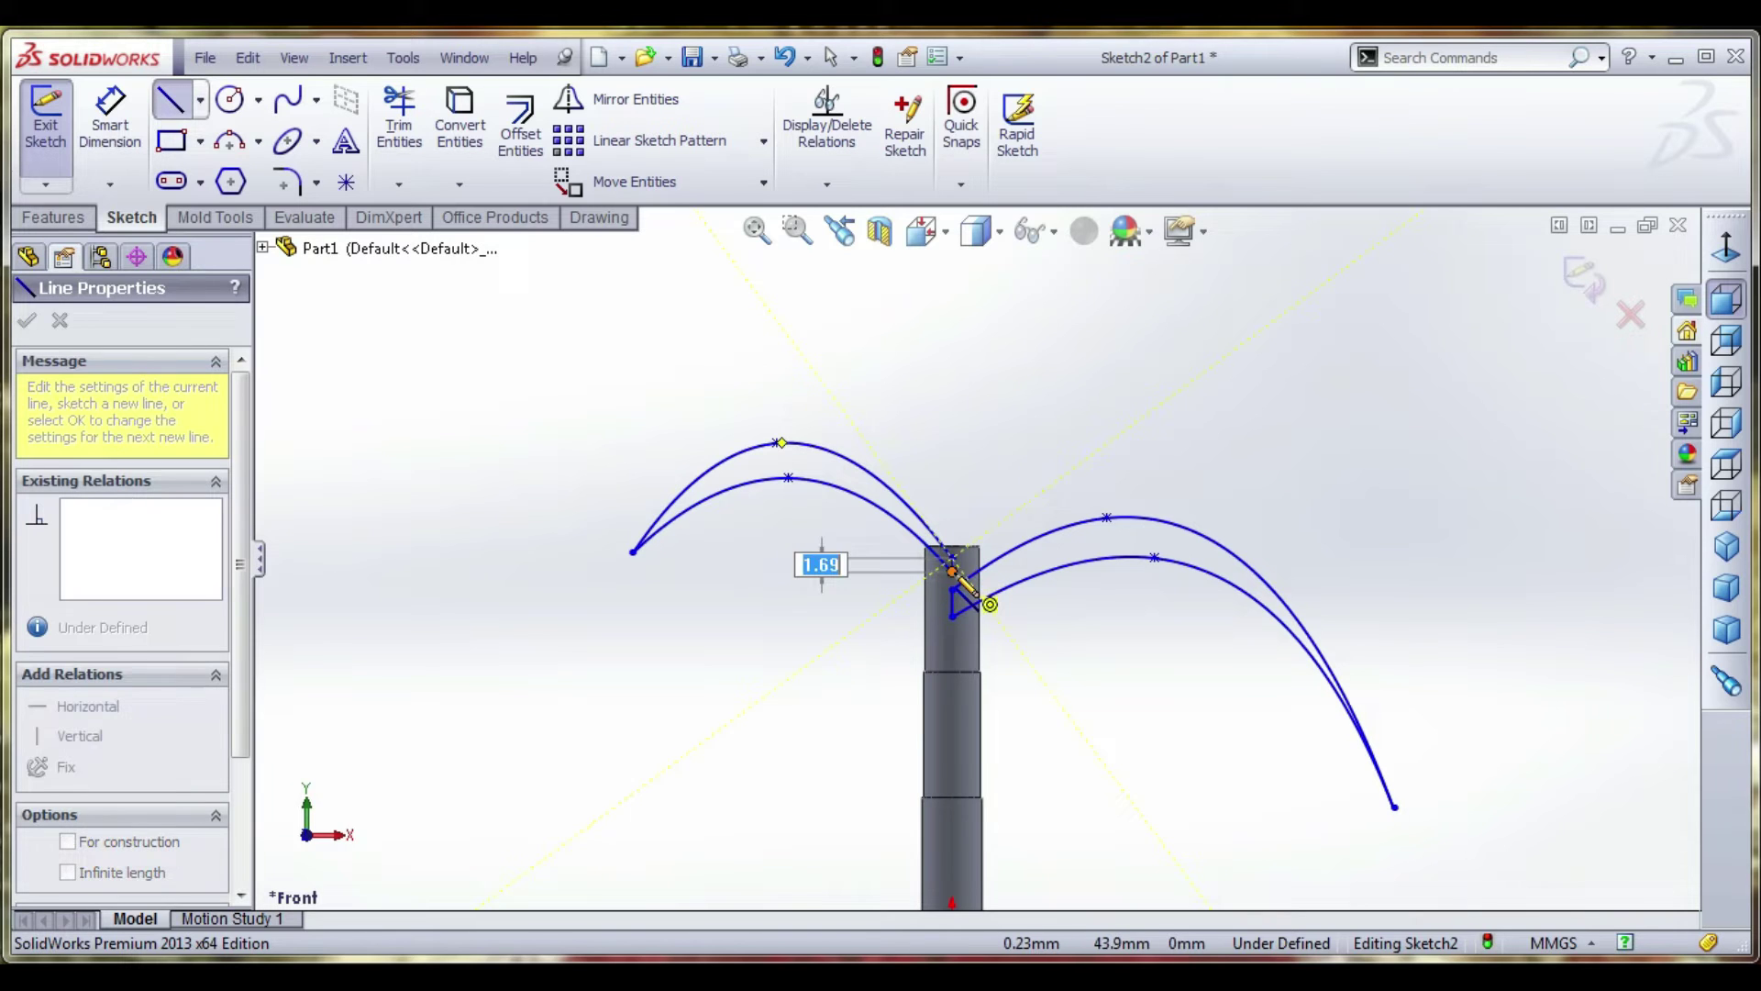
{"action": "right_click", "coordinate": [996, 446]}
{"action": "left_click", "coordinate": [1043, 351]}
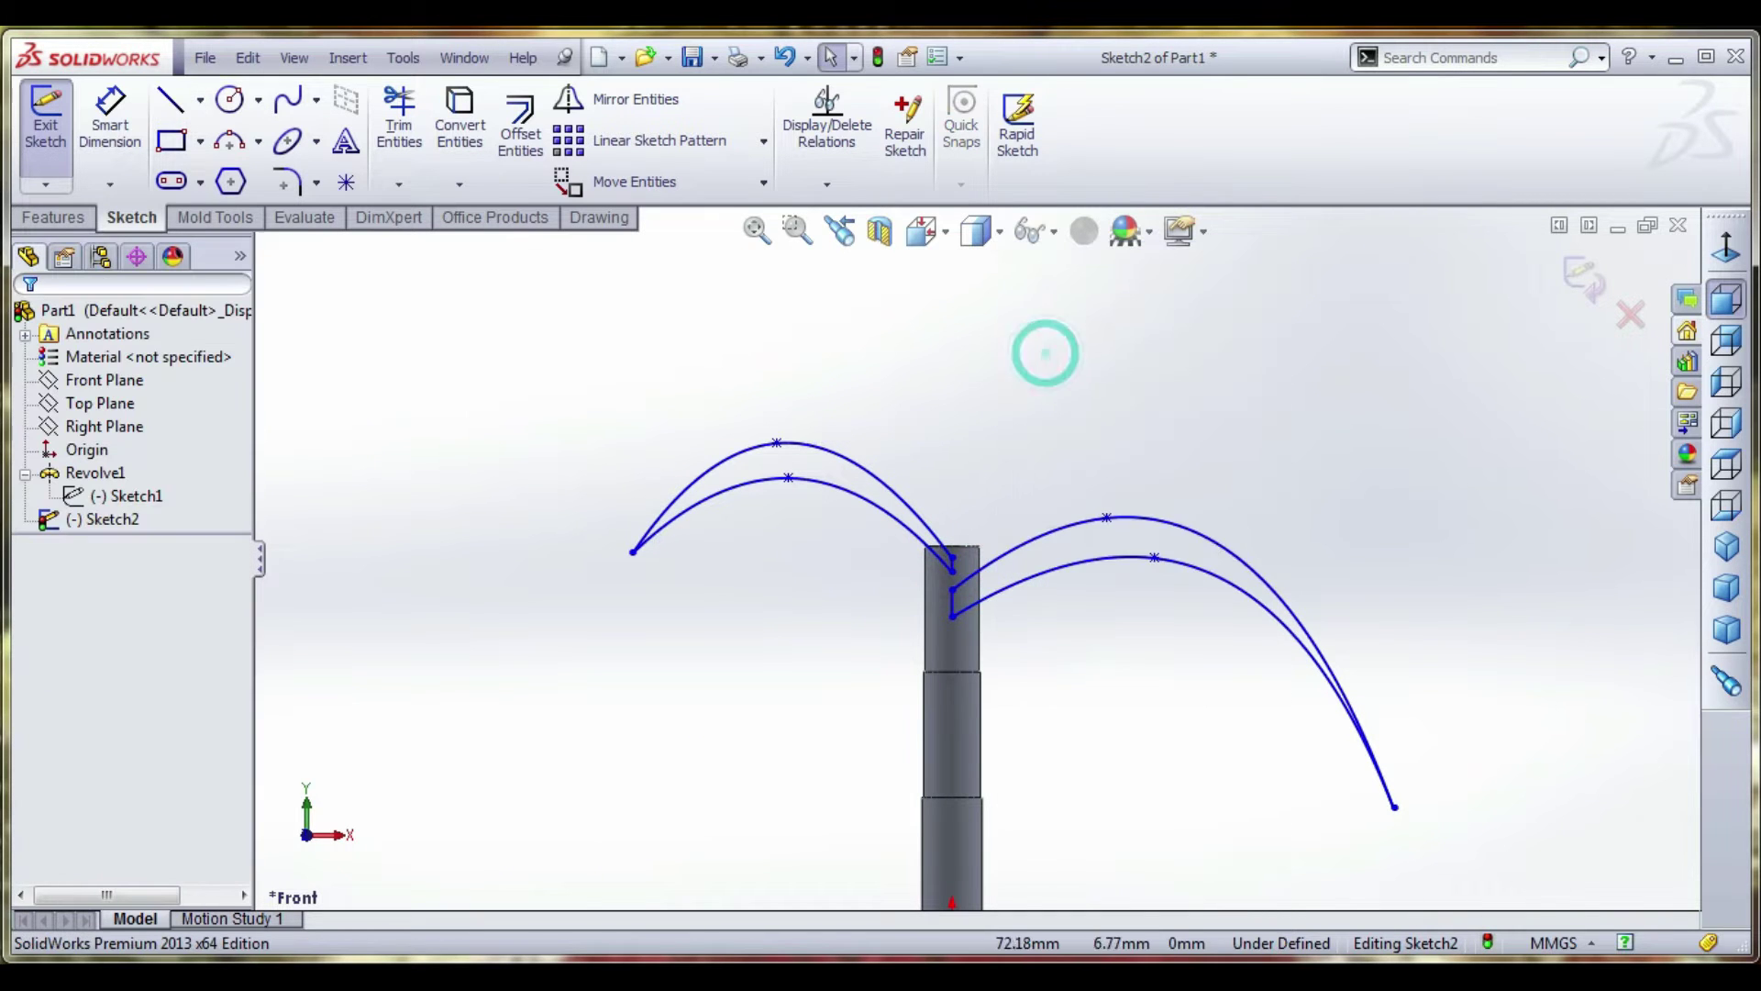
Draw a three-point spline from the midpoint of the trunk's top edge, arching up and right to about X 29.5, Y 58.6 mm
{"action": "left_click", "coordinate": [288, 99]}
{"action": "scroll", "coordinate": [978, 554], "scroll_direction": "down", "scroll_amount": 3}
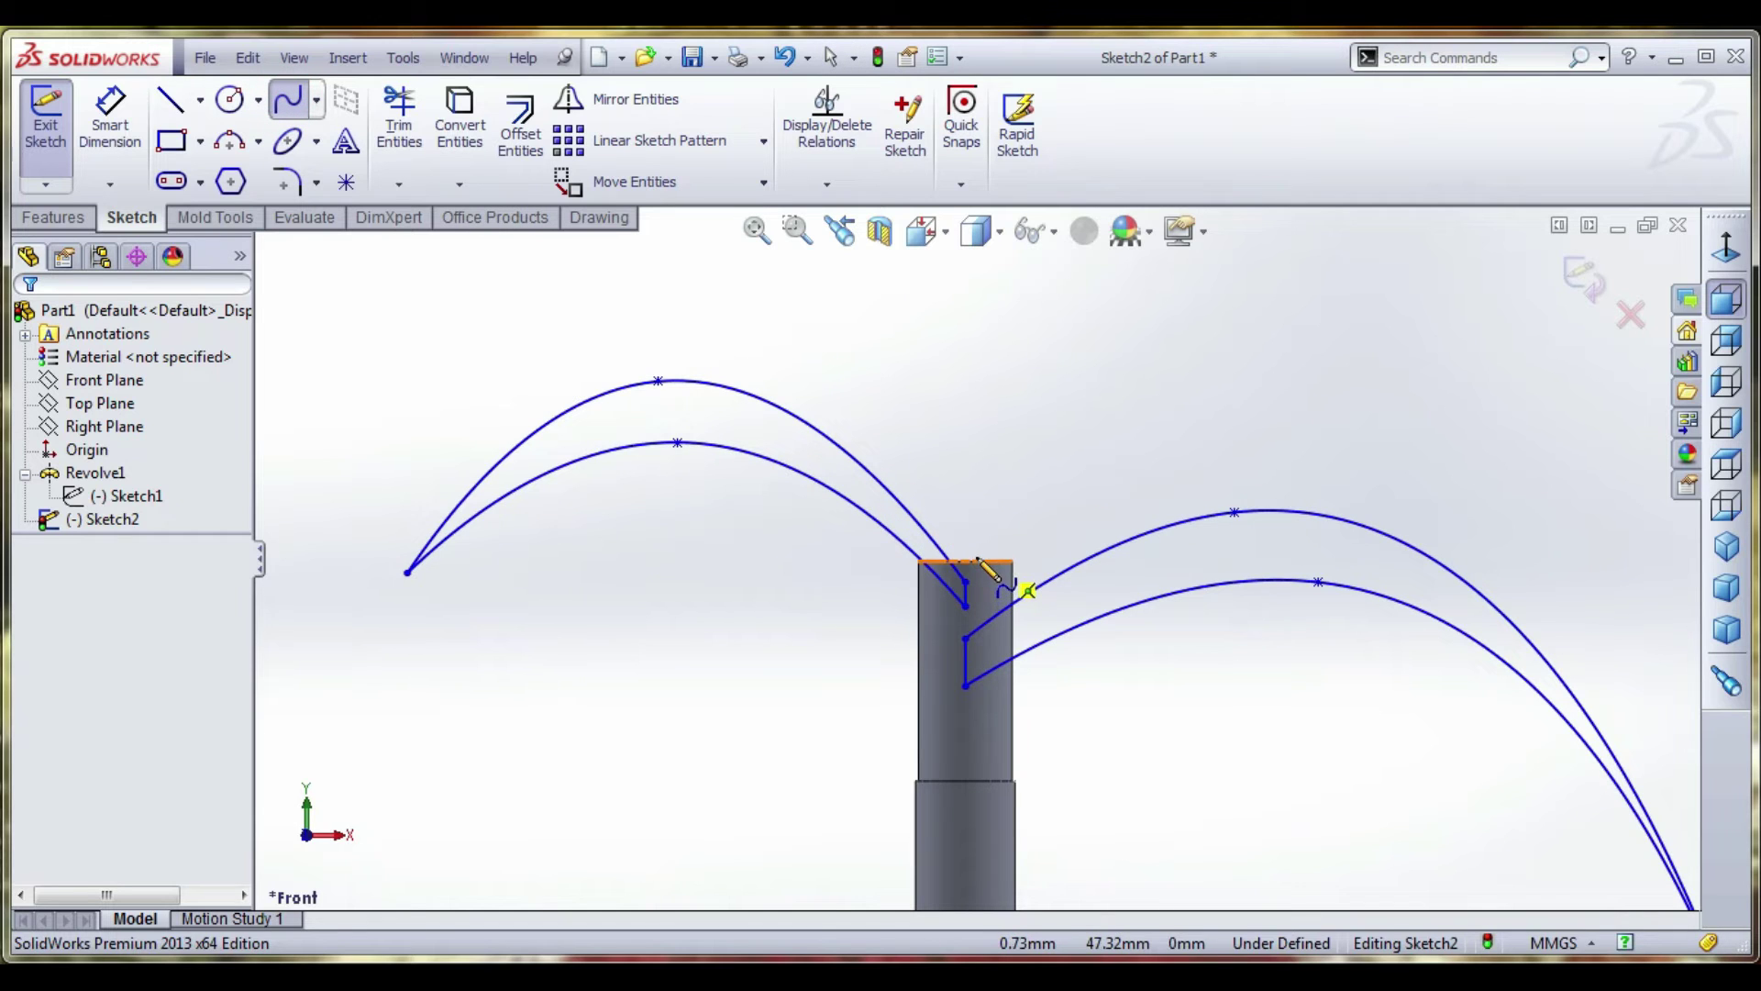
{"action": "left_click", "coordinate": [965, 561]}
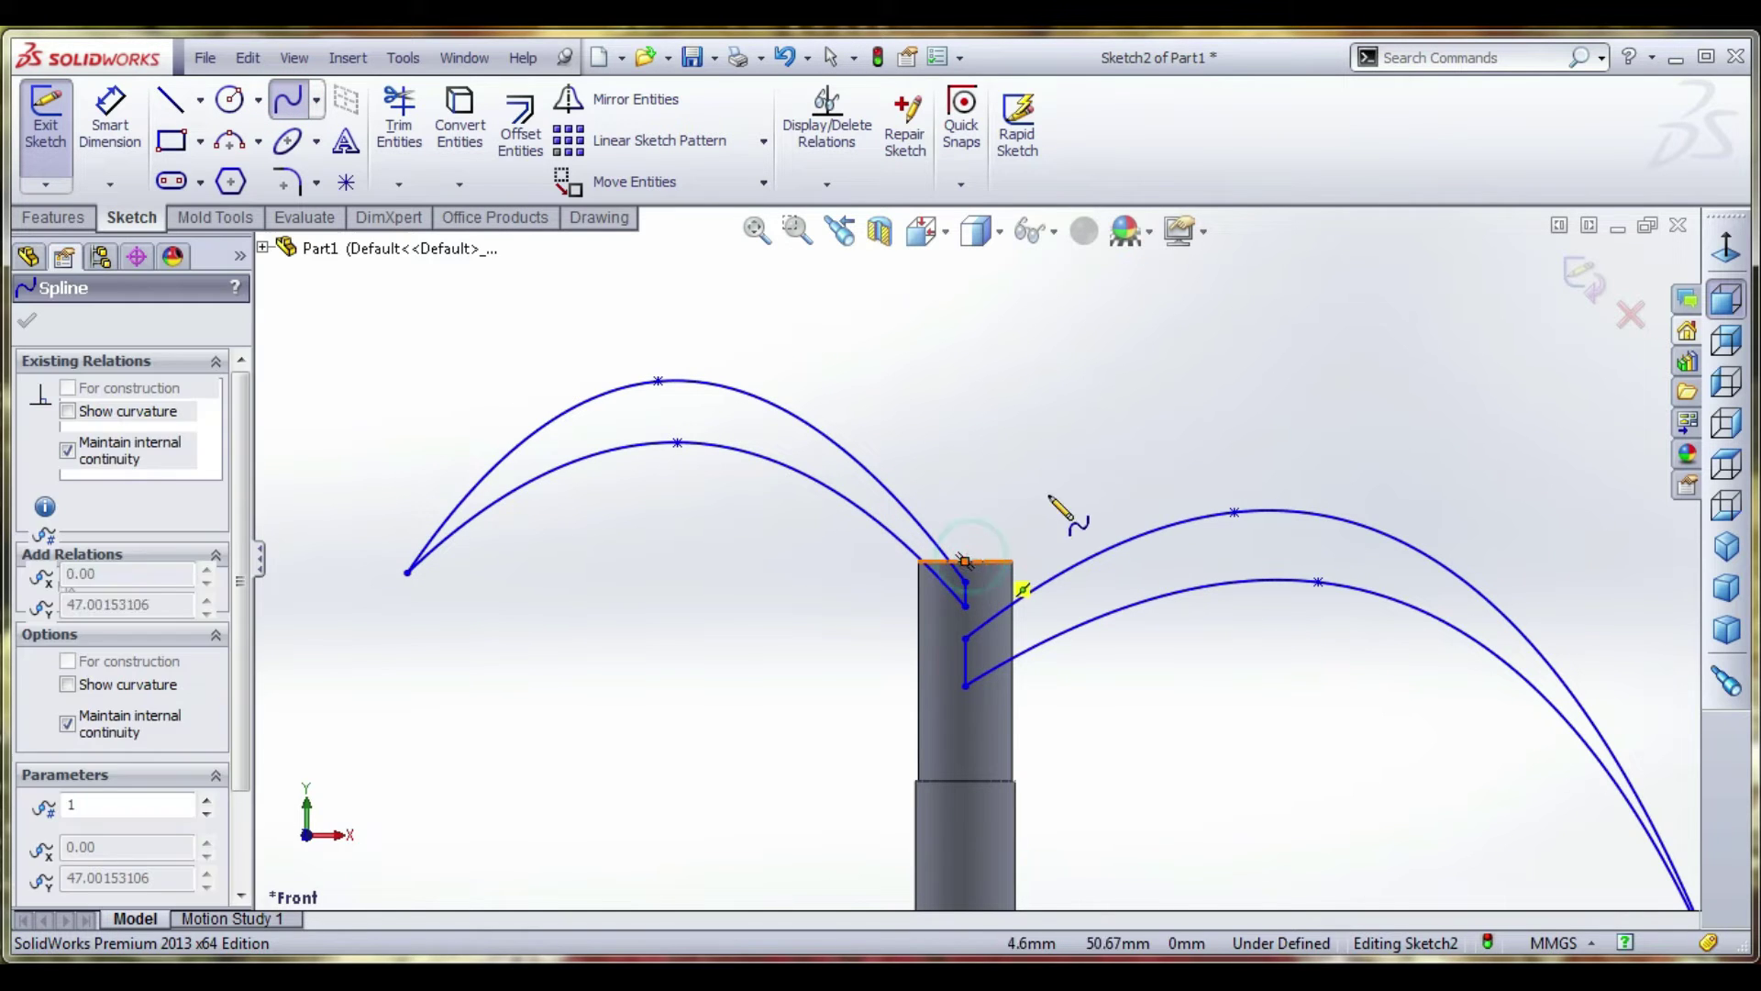
{"action": "left_click", "coordinate": [1096, 400]}
{"action": "left_click", "coordinate": [1397, 392]}
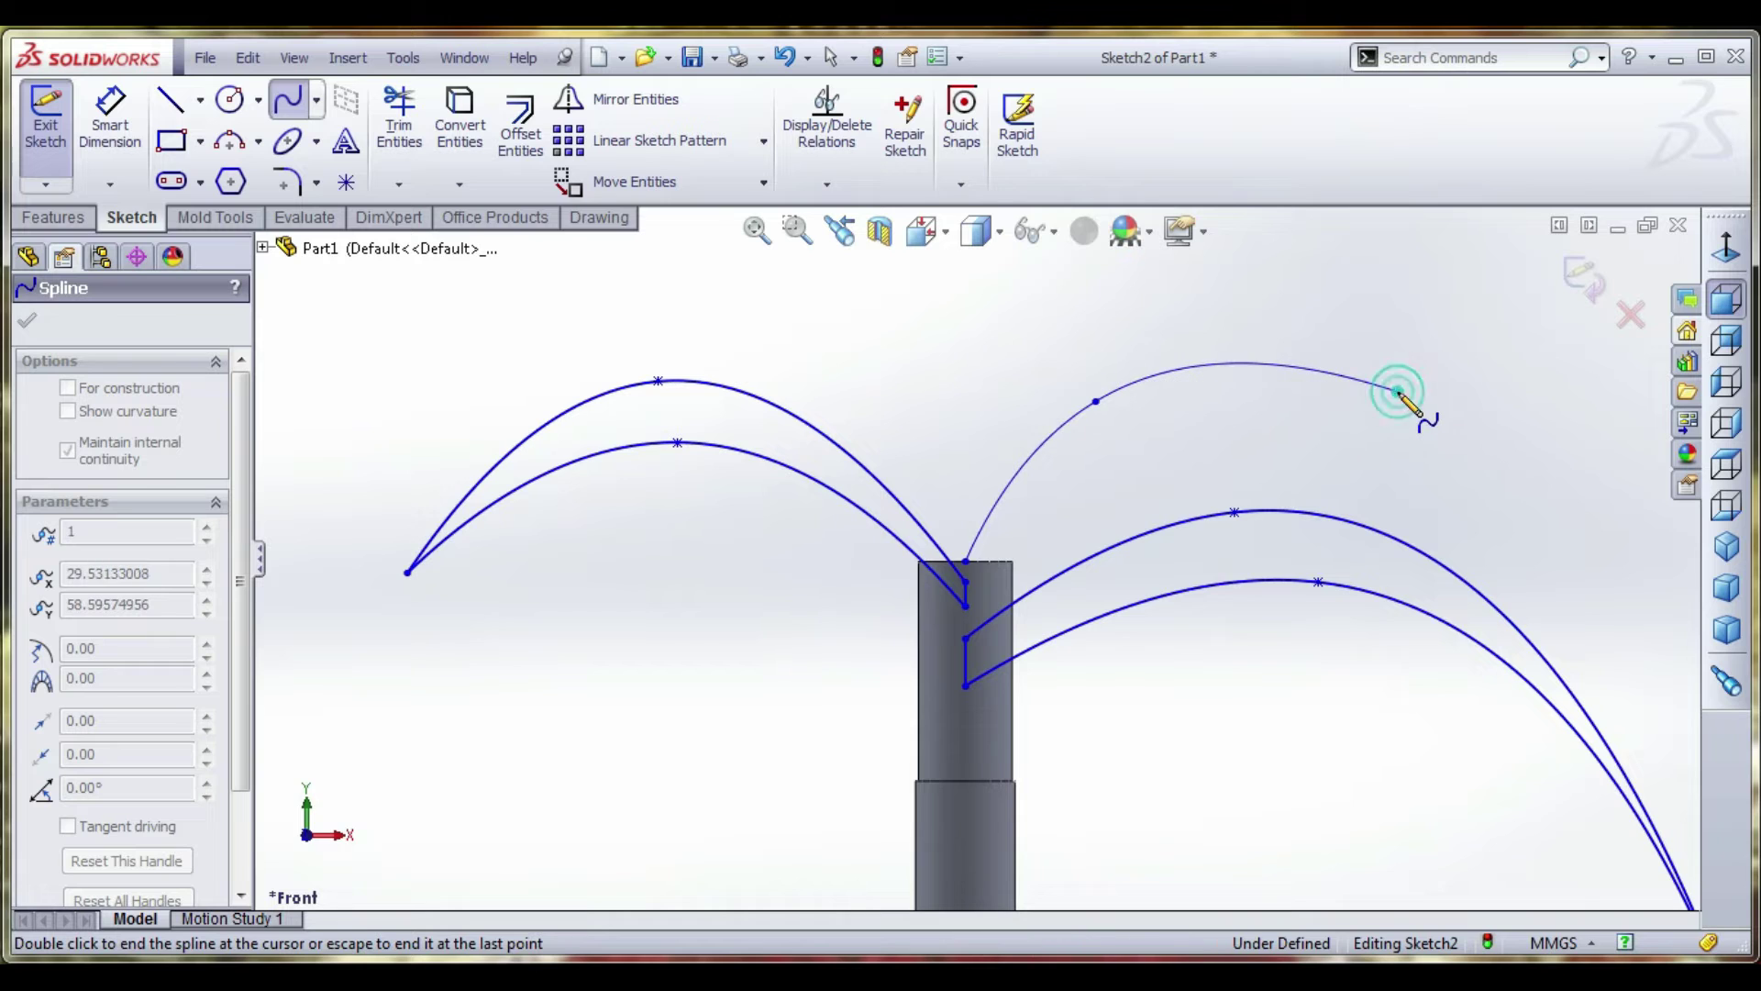
{"action": "right_click", "coordinate": [1401, 396]}
{"action": "left_click", "coordinate": [1424, 386]}
Draw a second three-point spline under the upper right arch, from the trunk's top edge right of the midpoint to the arch's tip
{"action": "right_click", "coordinate": [1428, 389]}
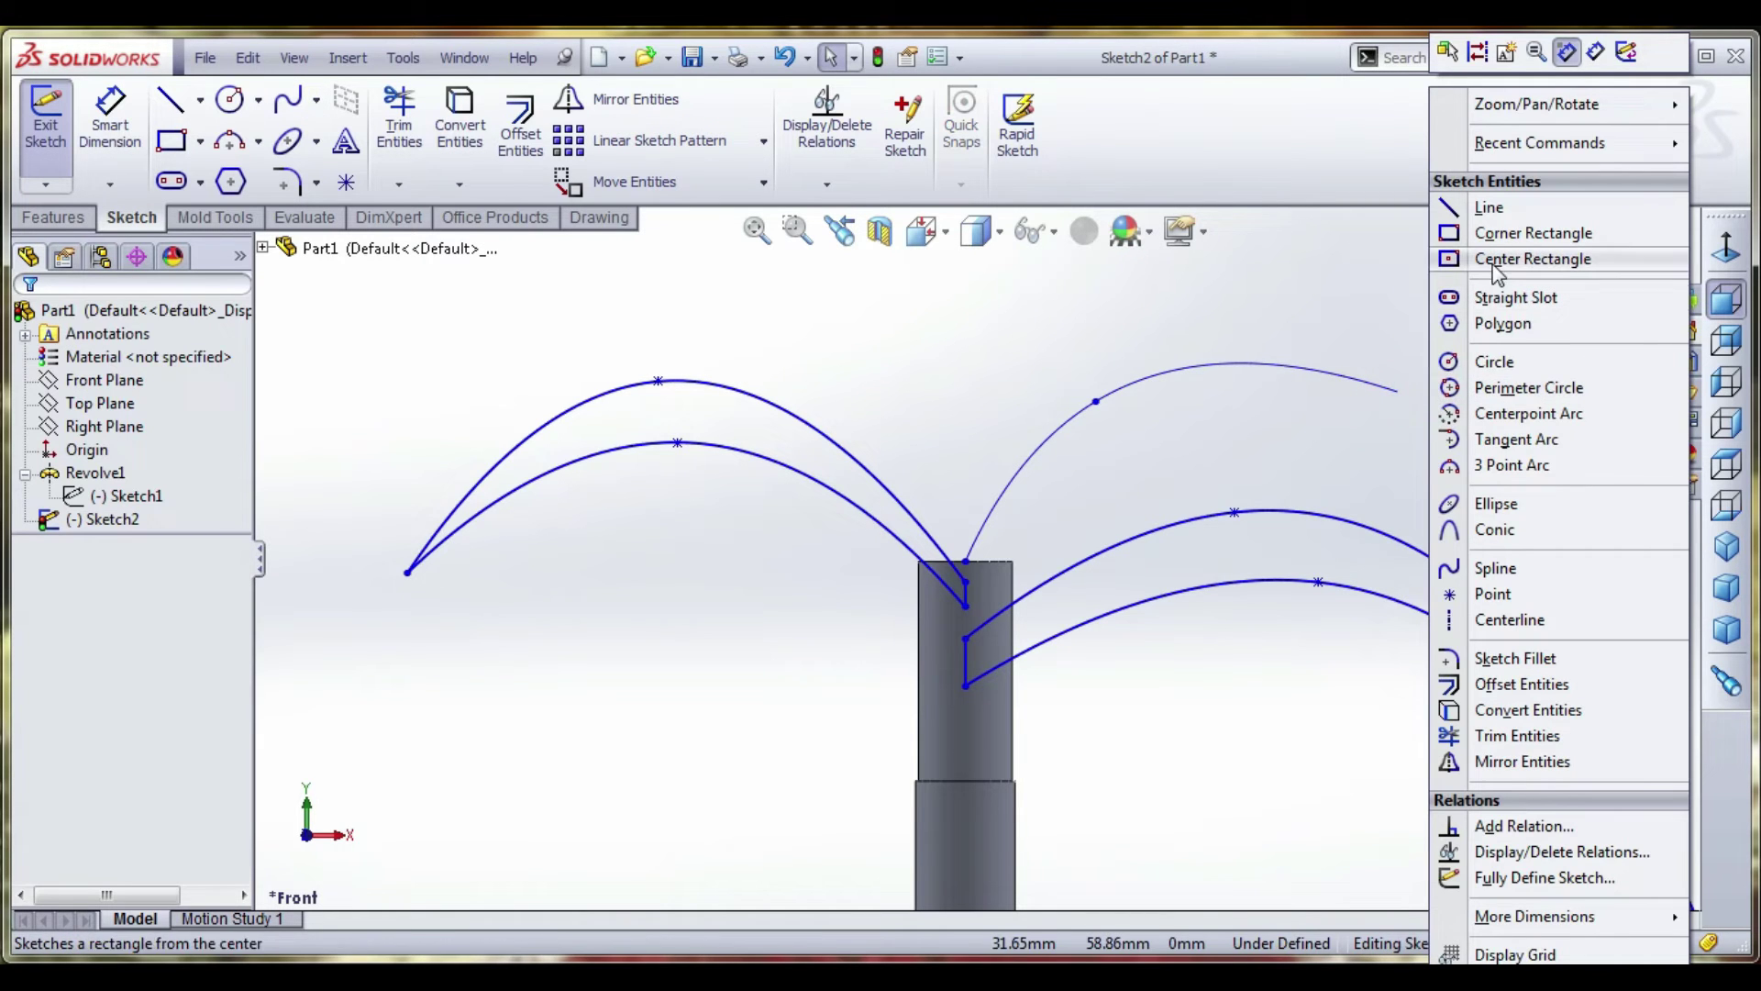
{"action": "left_click", "coordinate": [1472, 568]}
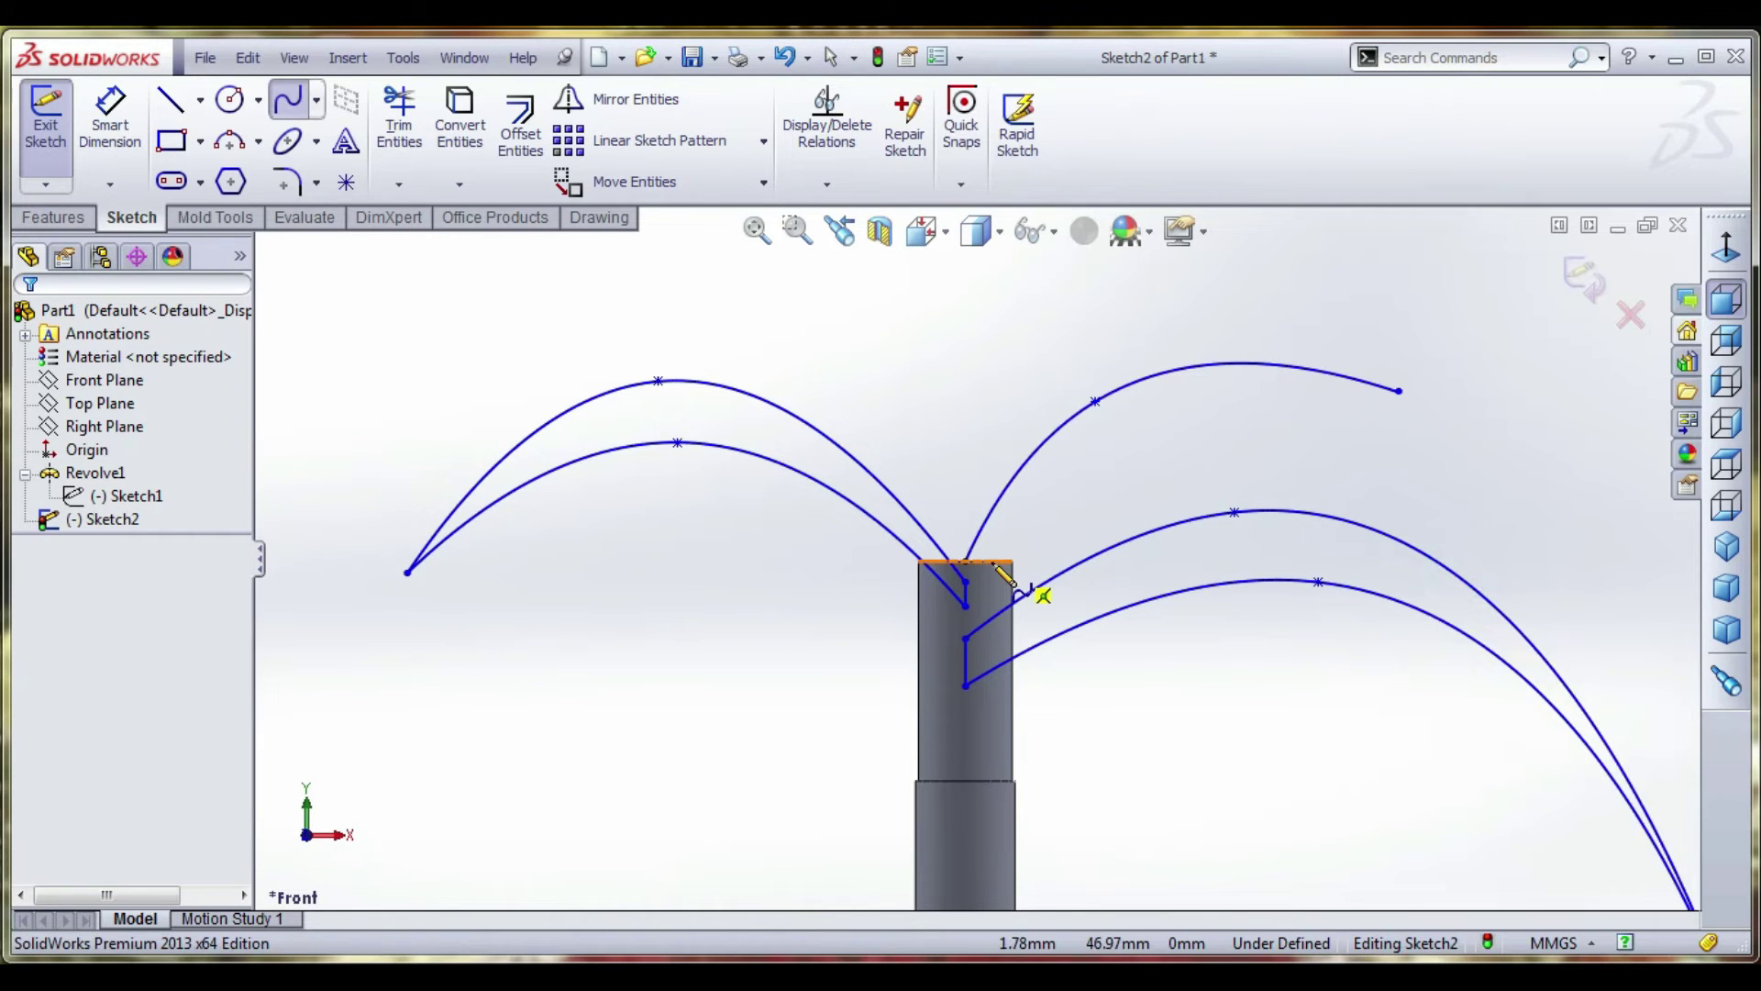
{"action": "left_click", "coordinate": [993, 563]}
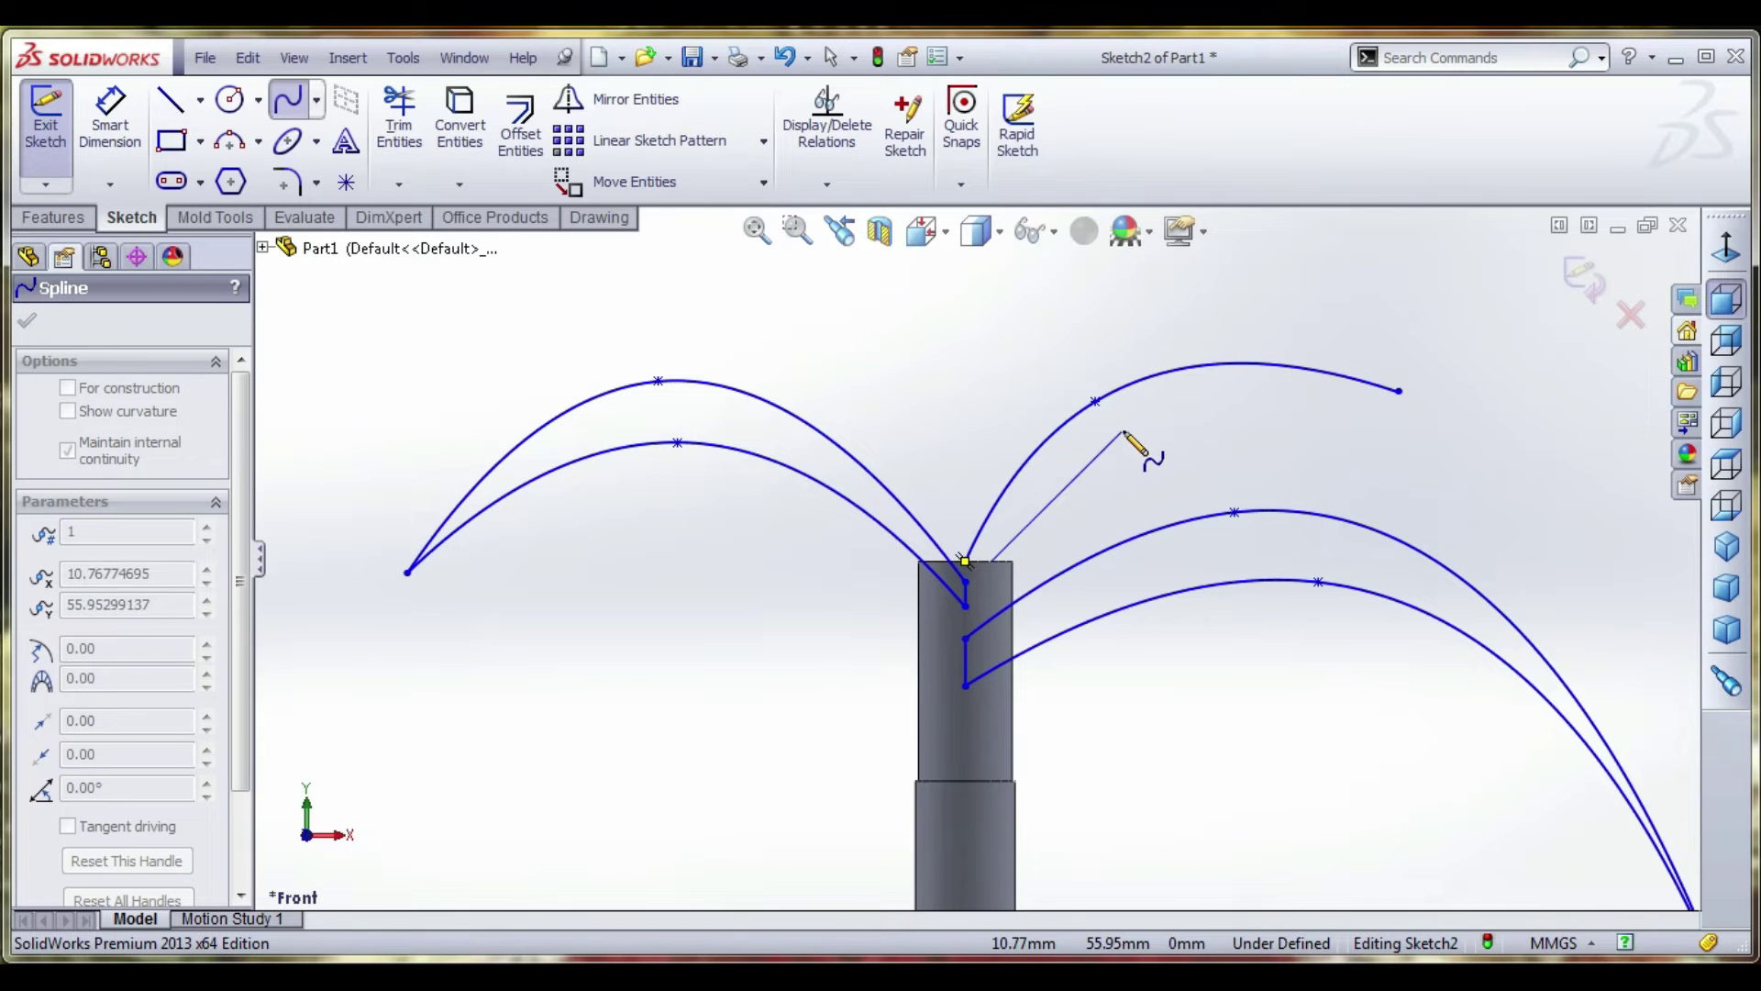
{"action": "left_click", "coordinate": [1127, 427]}
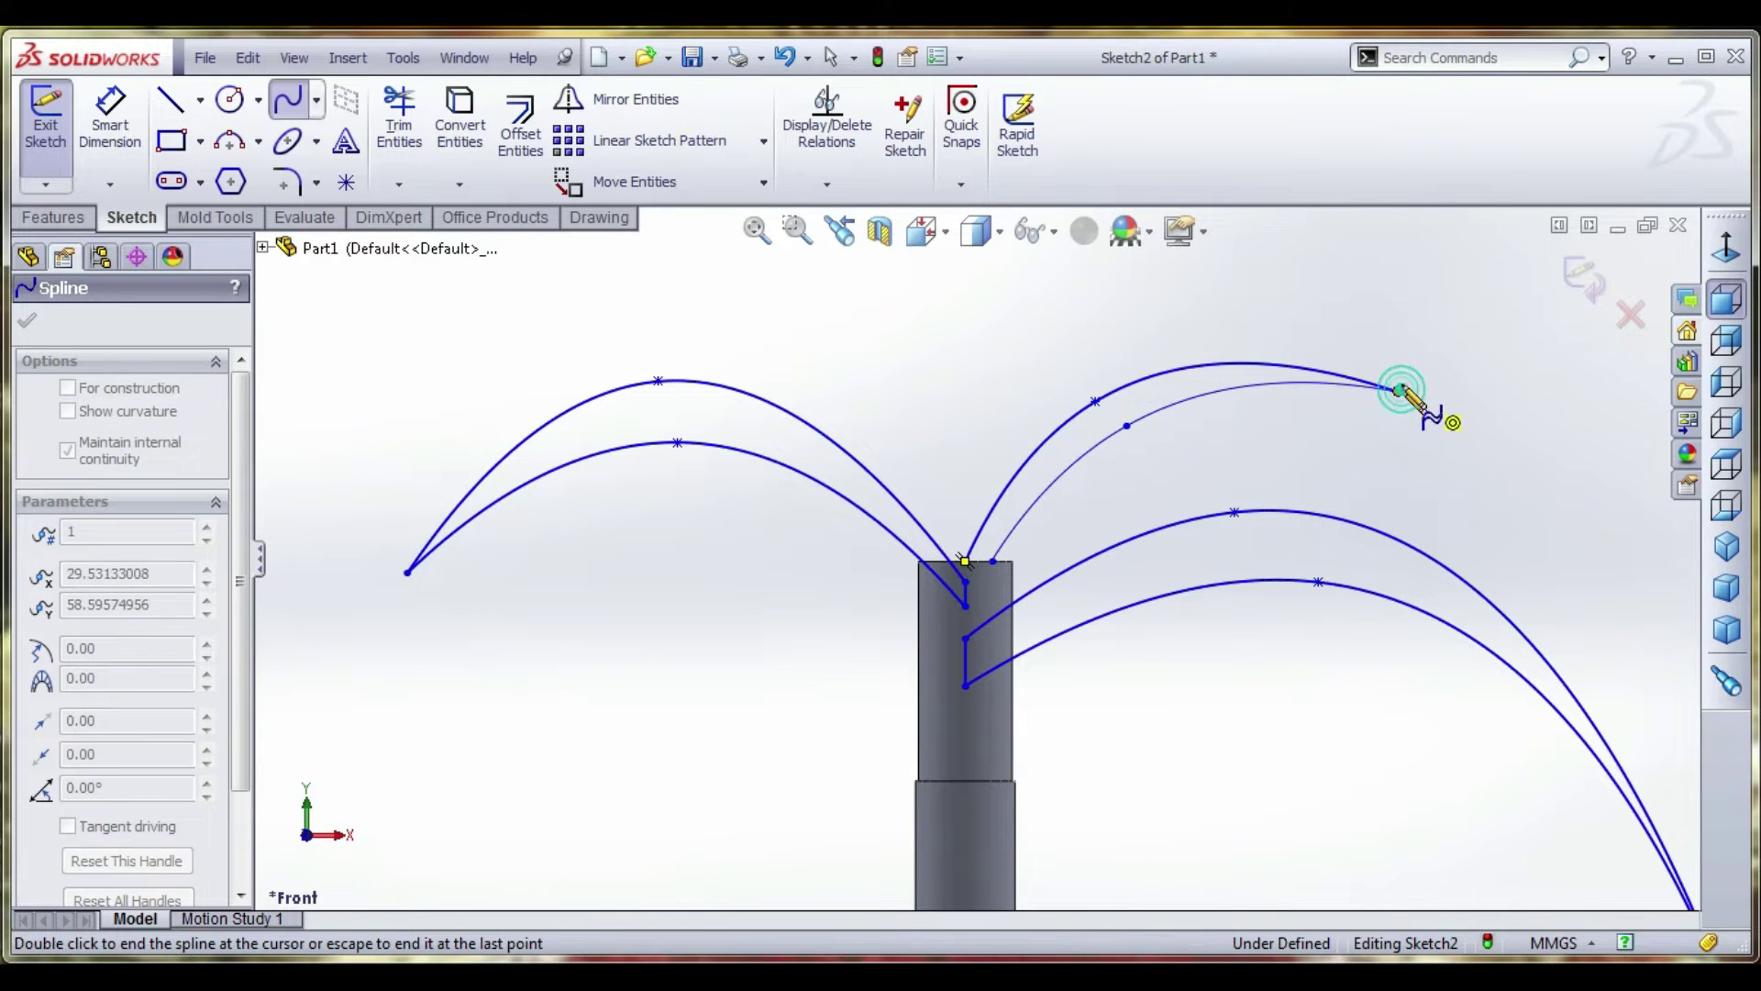
{"action": "right_click", "coordinate": [1398, 393]}
{"action": "left_click", "coordinate": [1452, 385]}
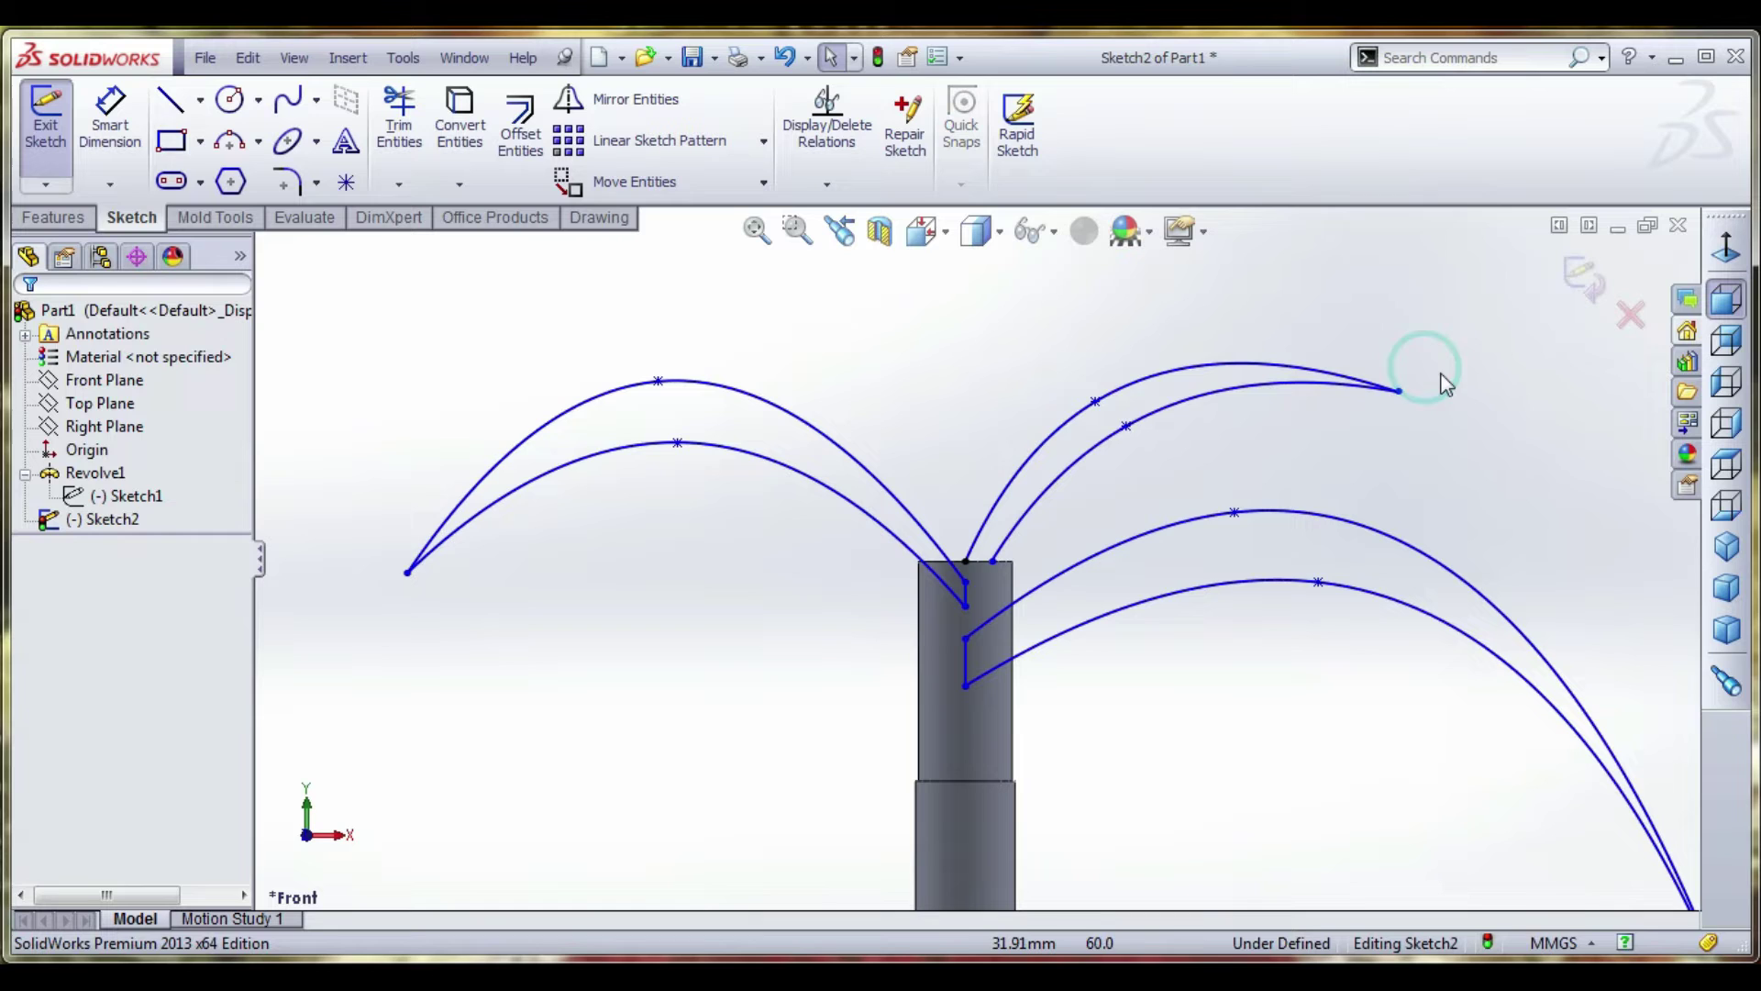
Close the upper right leaf's base with a horizontal line along the trunk's top edge between its two spline start points
{"action": "left_click", "coordinate": [171, 99]}
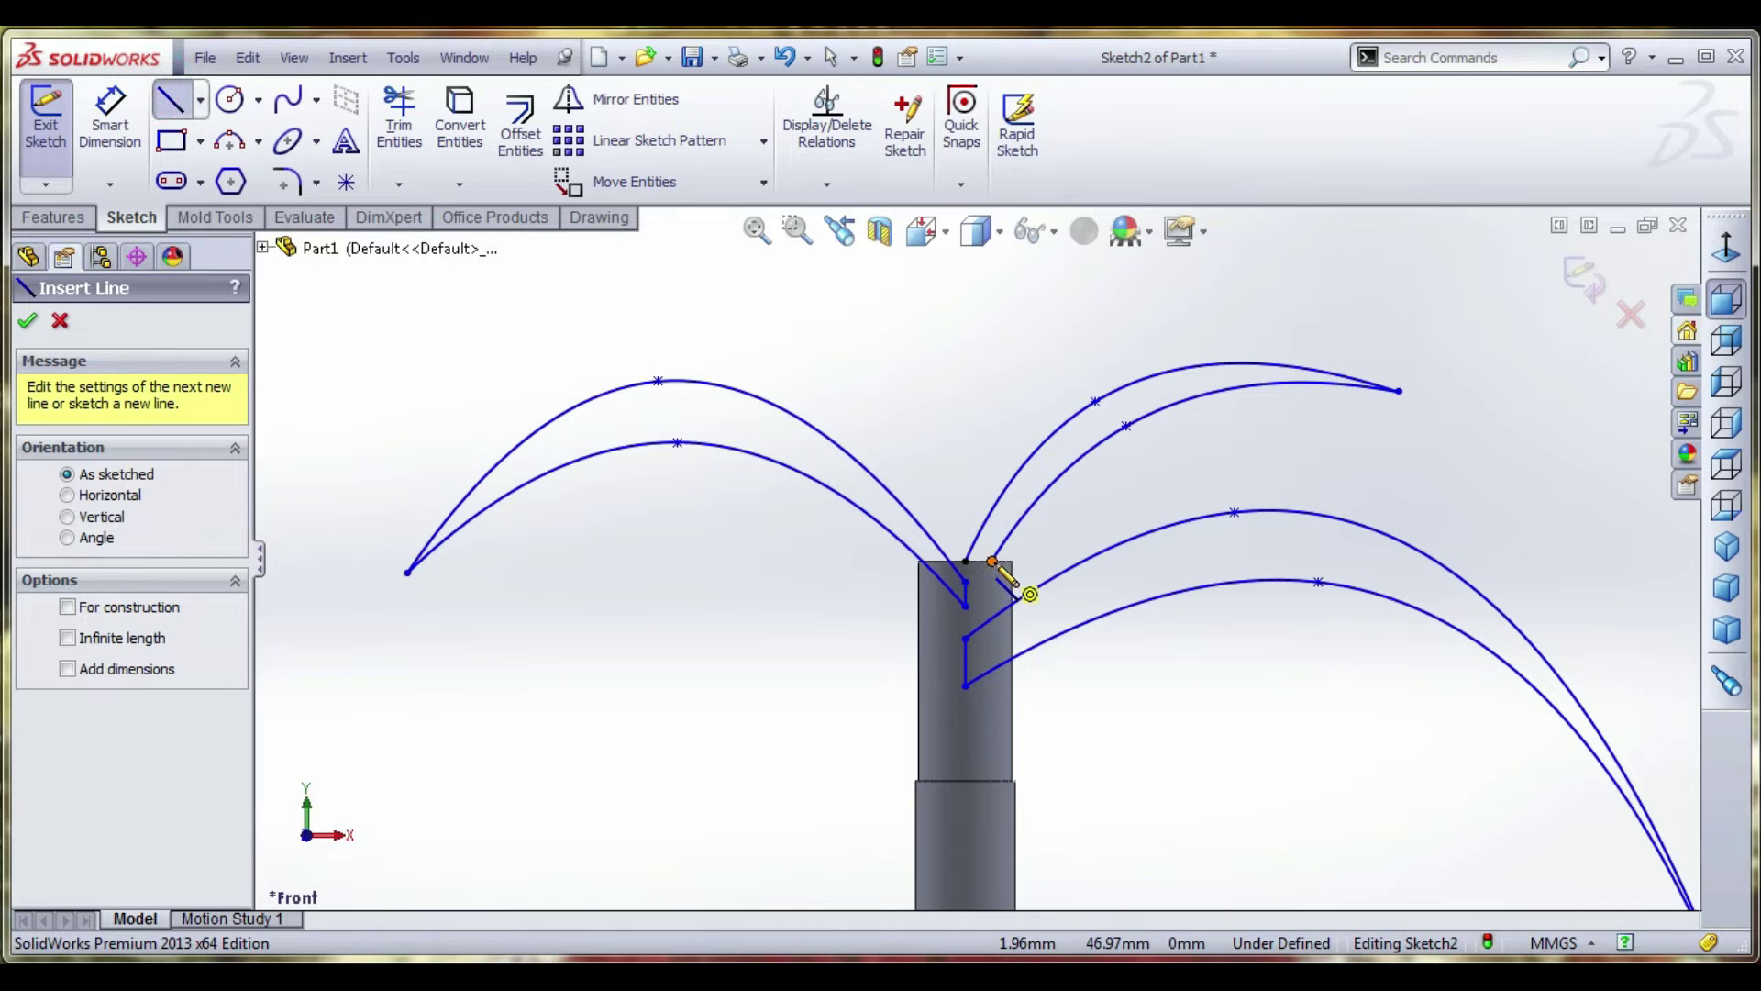
{"action": "left_click_drag", "start_coordinate": [994, 562], "coordinate": [965, 561]}
{"action": "right_click", "coordinate": [968, 346]}
{"action": "left_click", "coordinate": [1005, 375]}
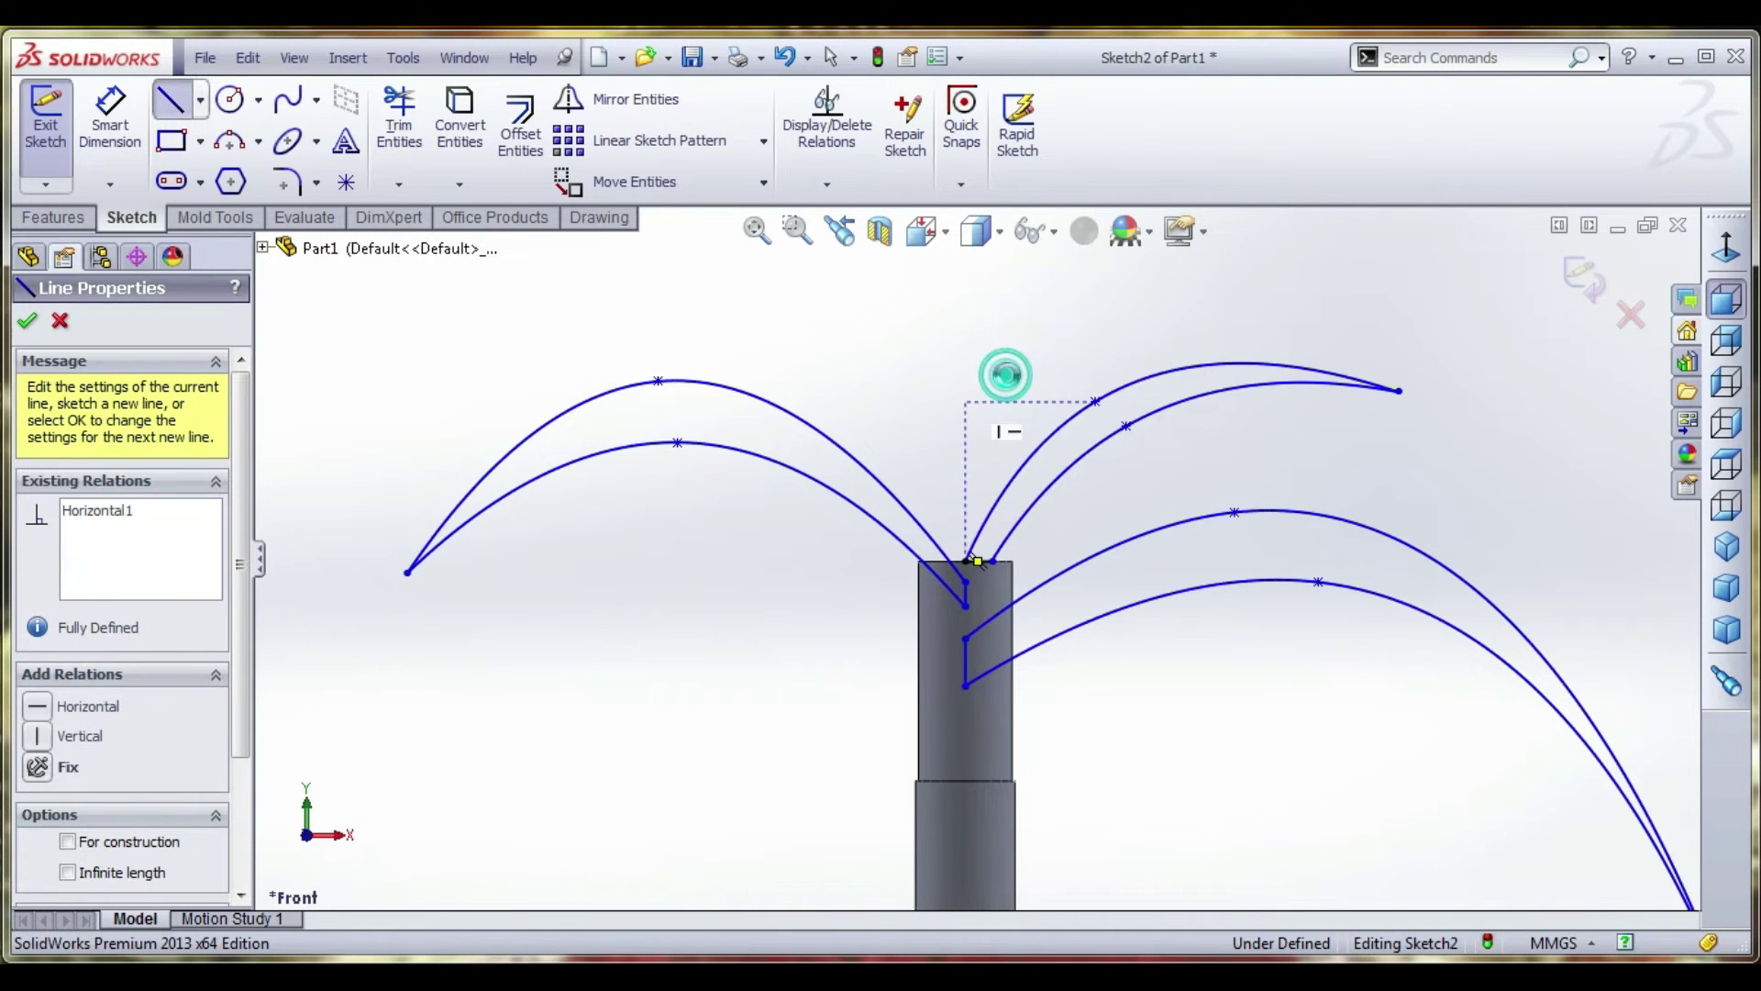
Draw a three-point spline from the trunk's centerline below the other leaves, through about X -10.8, Y 40 mm, curving down to the left
{"action": "scroll", "coordinate": [998, 513], "scroll_direction": "up", "scroll_amount": 3}
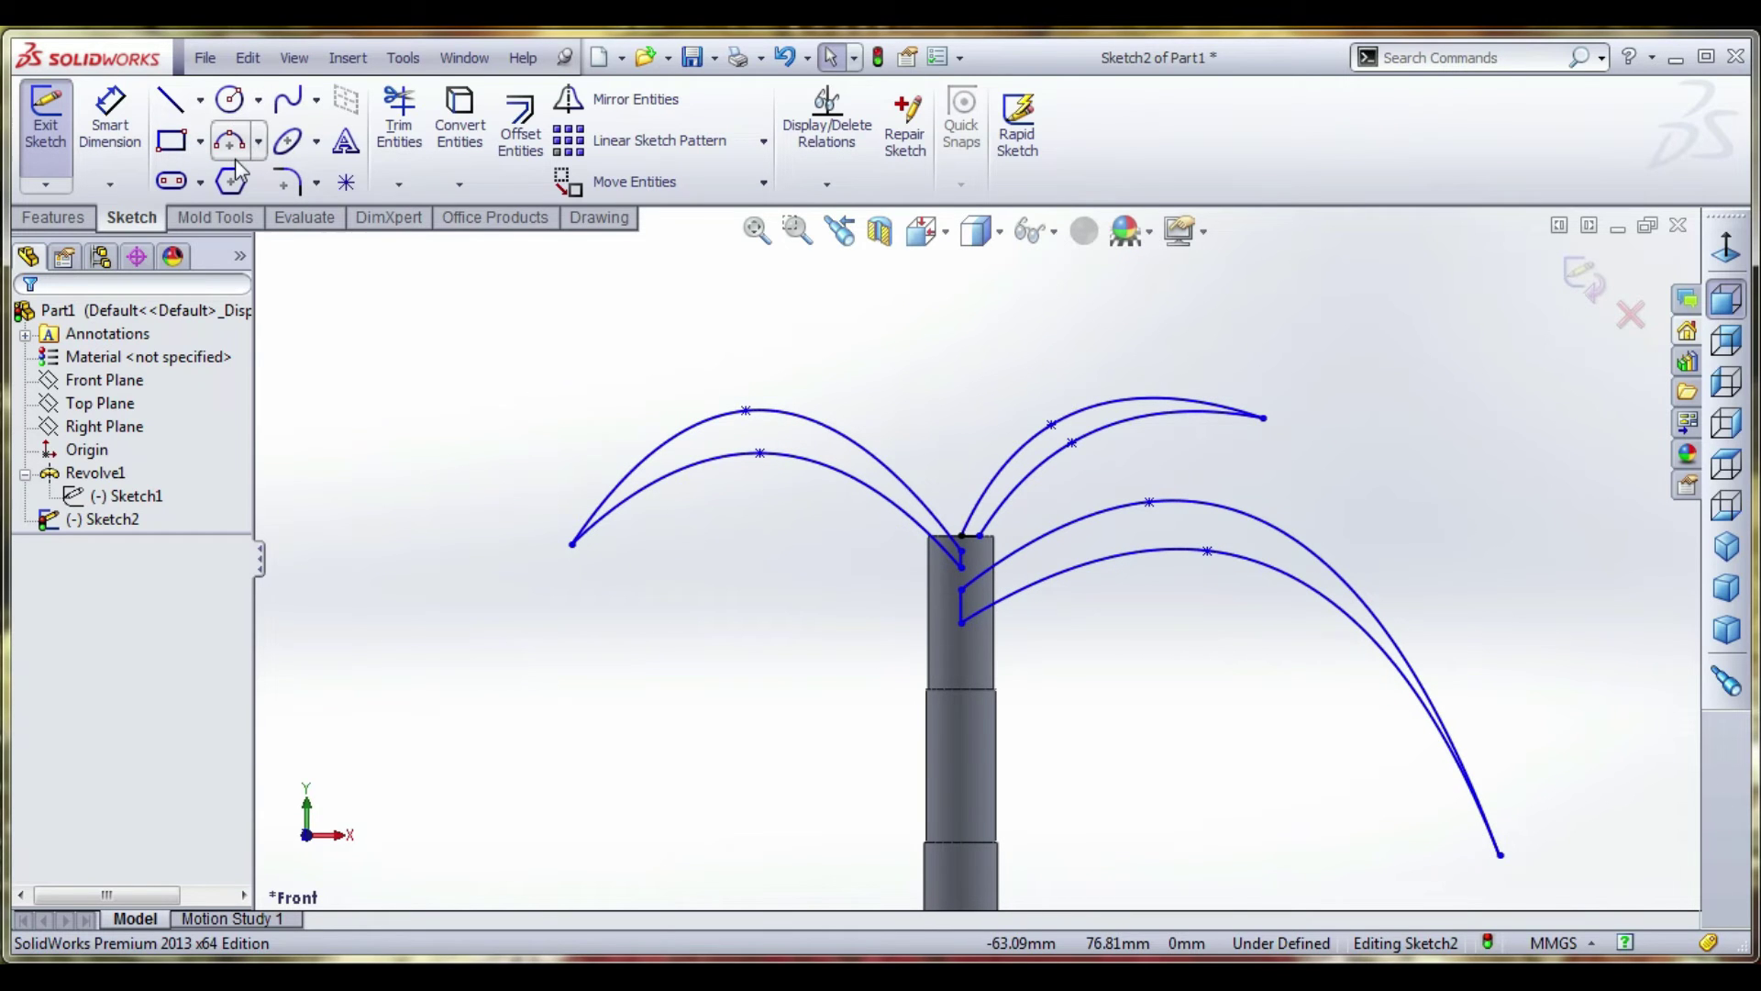
{"action": "left_click", "coordinate": [294, 99]}
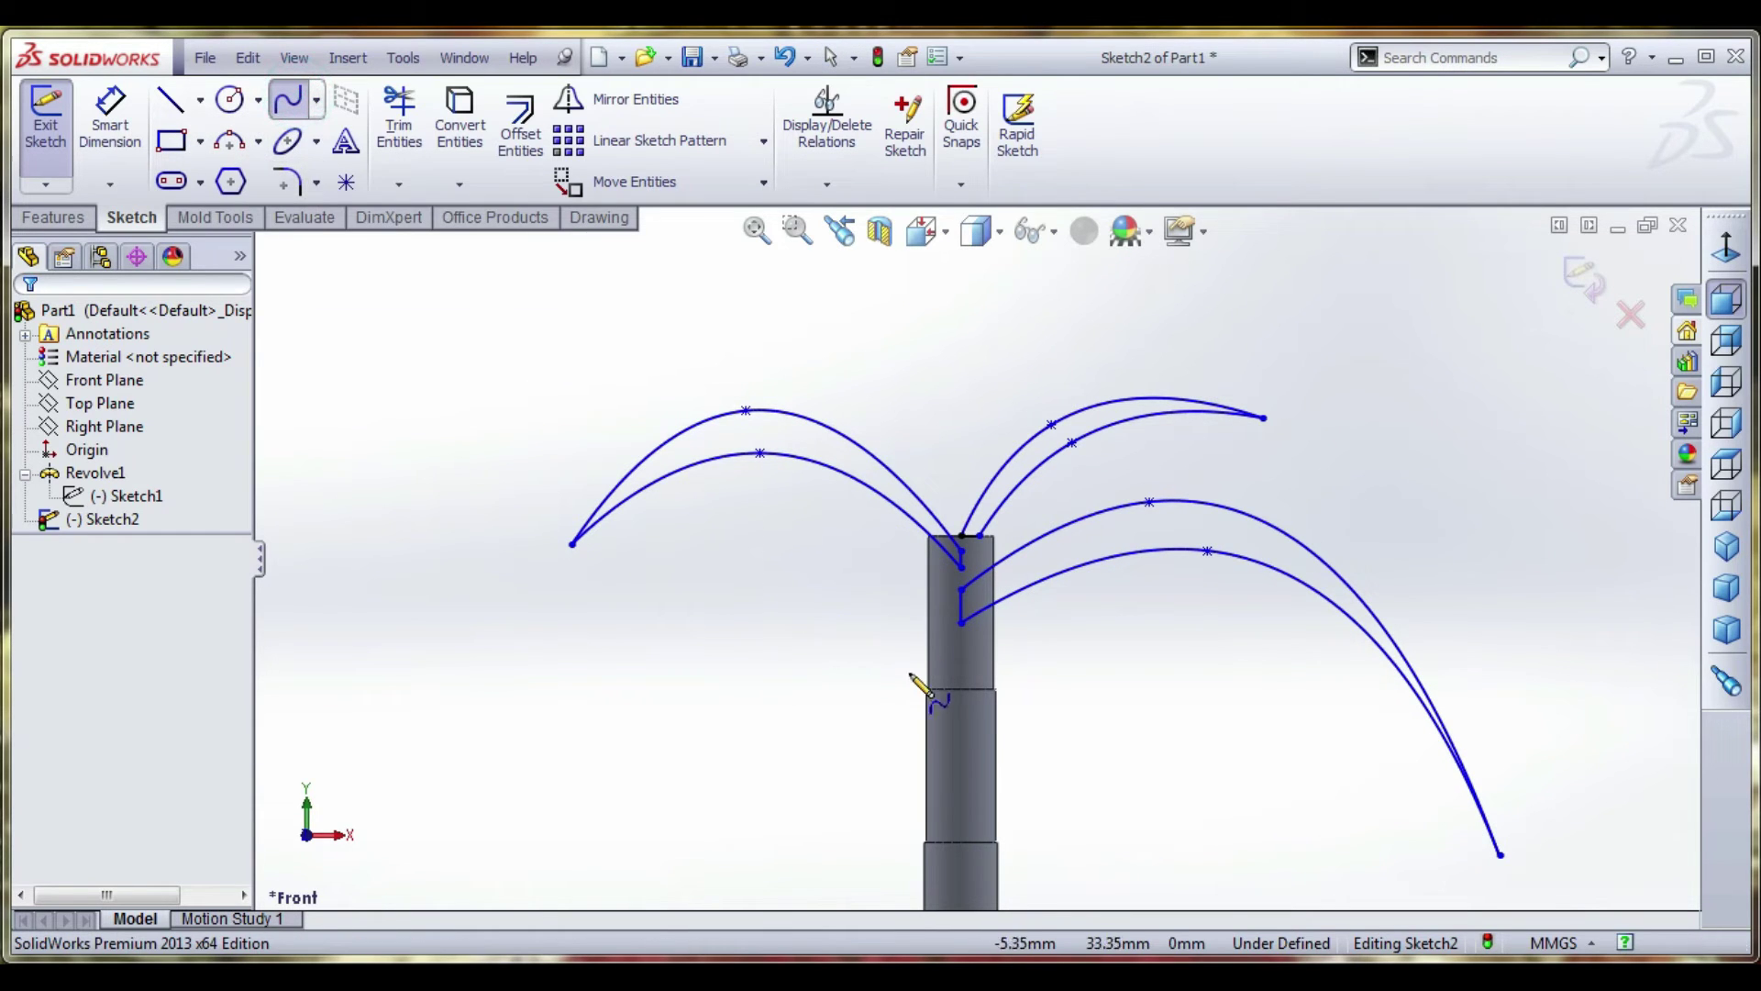
{"action": "left_click", "coordinate": [961, 647]}
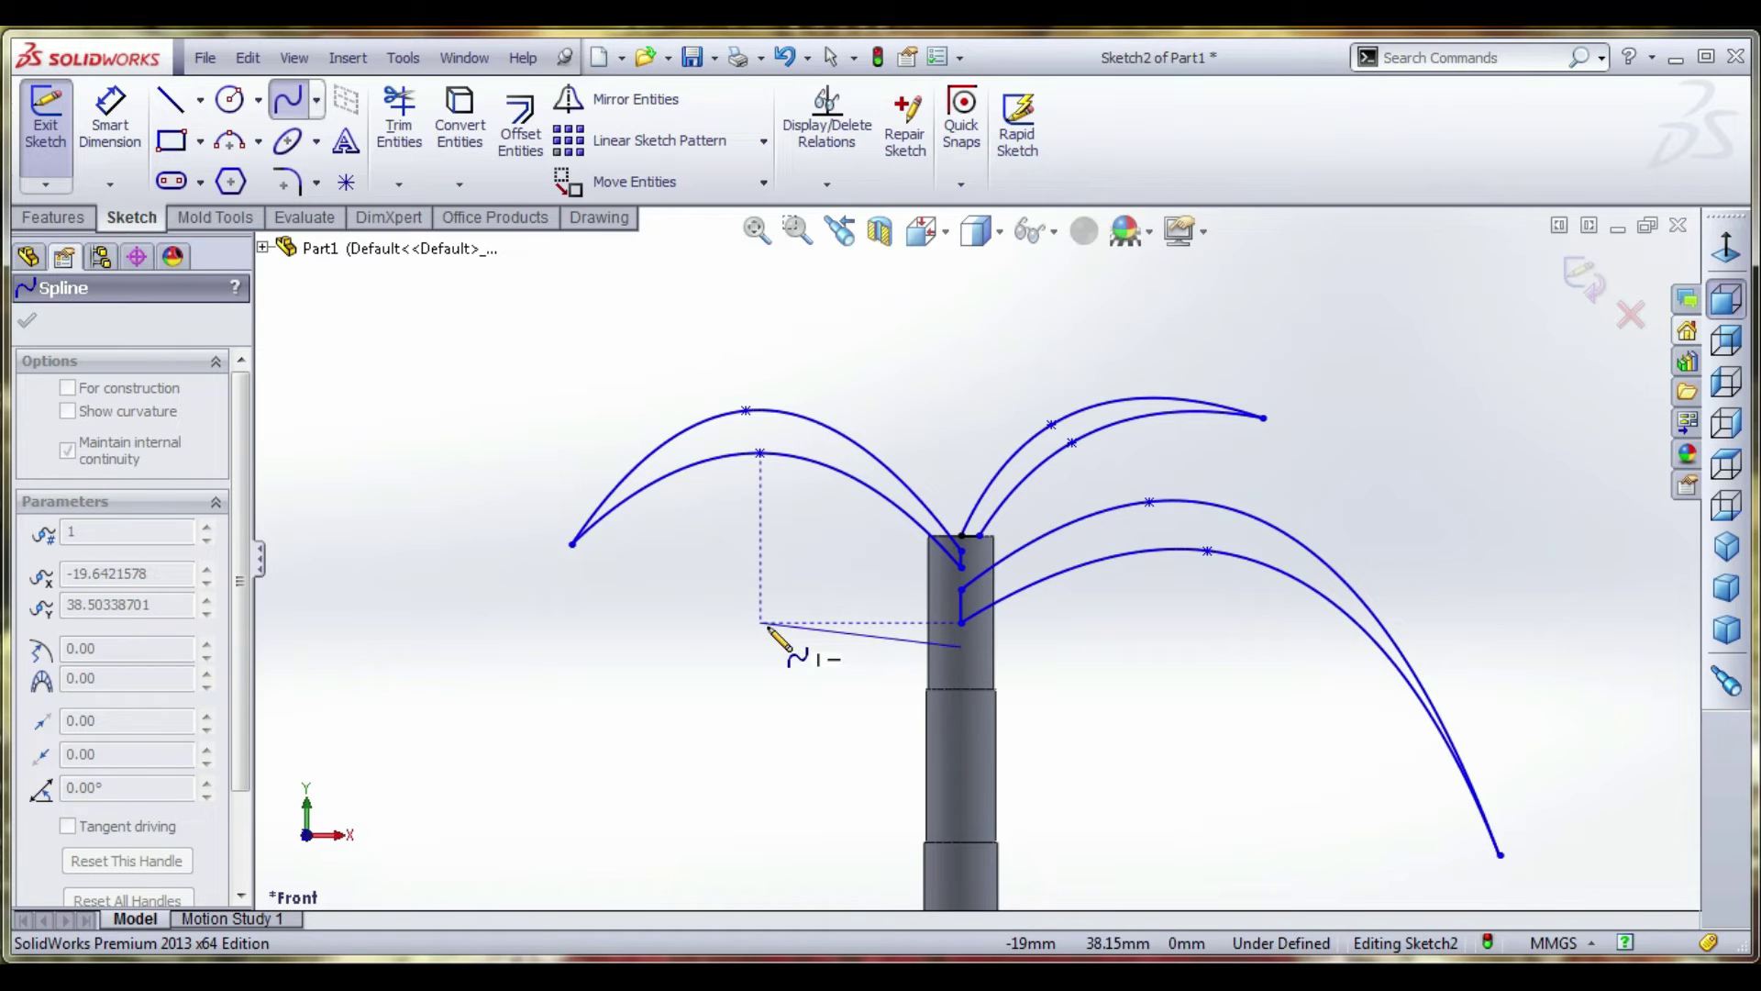
{"action": "left_click", "coordinate": [852, 607]}
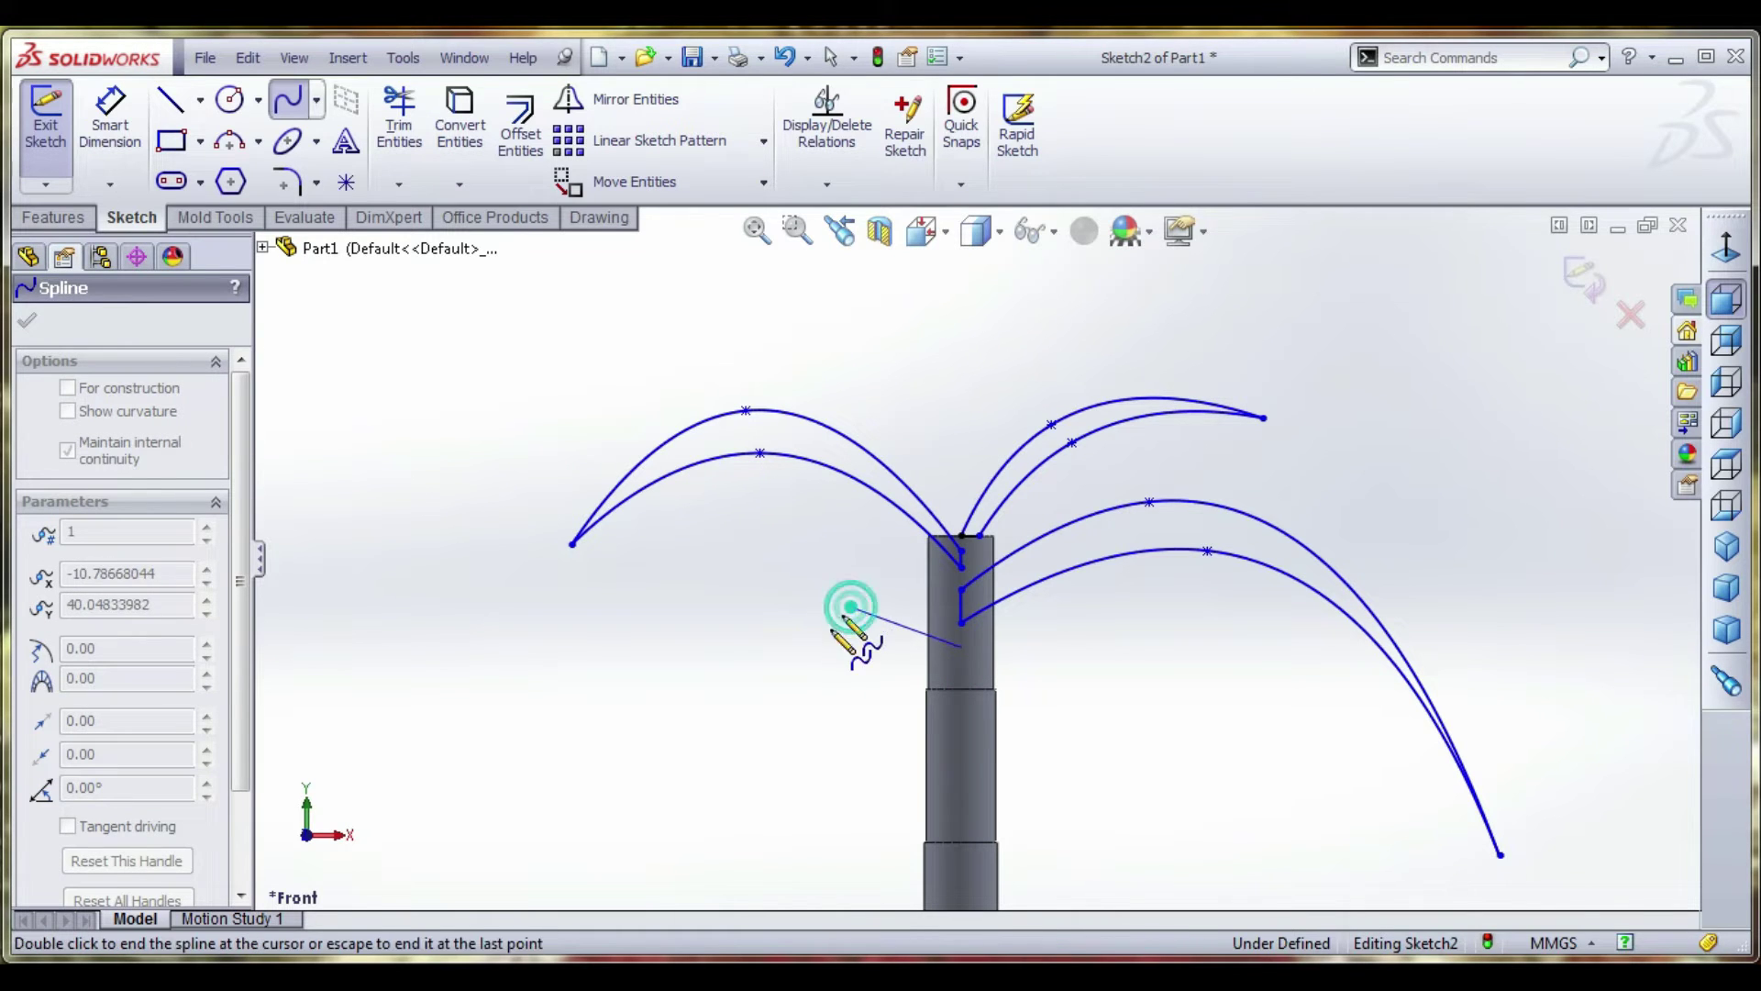
{"action": "double_click", "coordinate": [649, 834]}
{"action": "right_click", "coordinate": [728, 807]}
{"action": "left_click", "coordinate": [821, 367]}
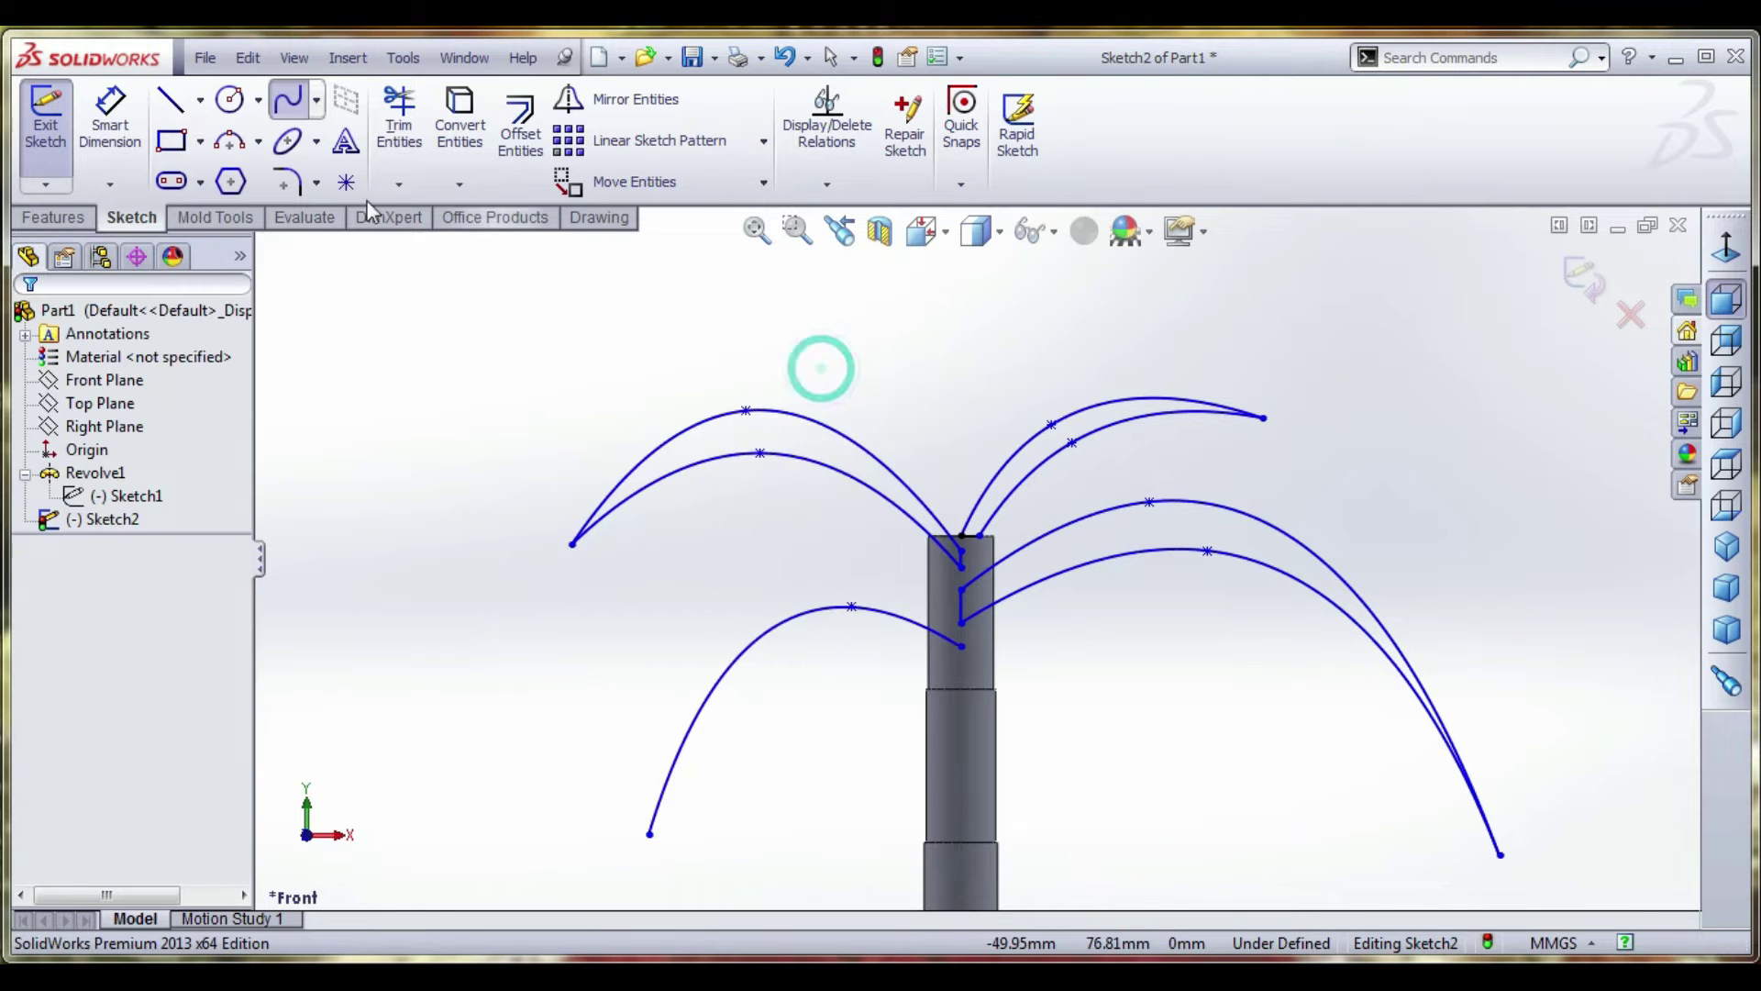
Draw a second three-point spline under the lower left arch, from the trunk's centerline at about Y 34.1 mm to the arch's tip
{"action": "left_click", "coordinate": [289, 99]}
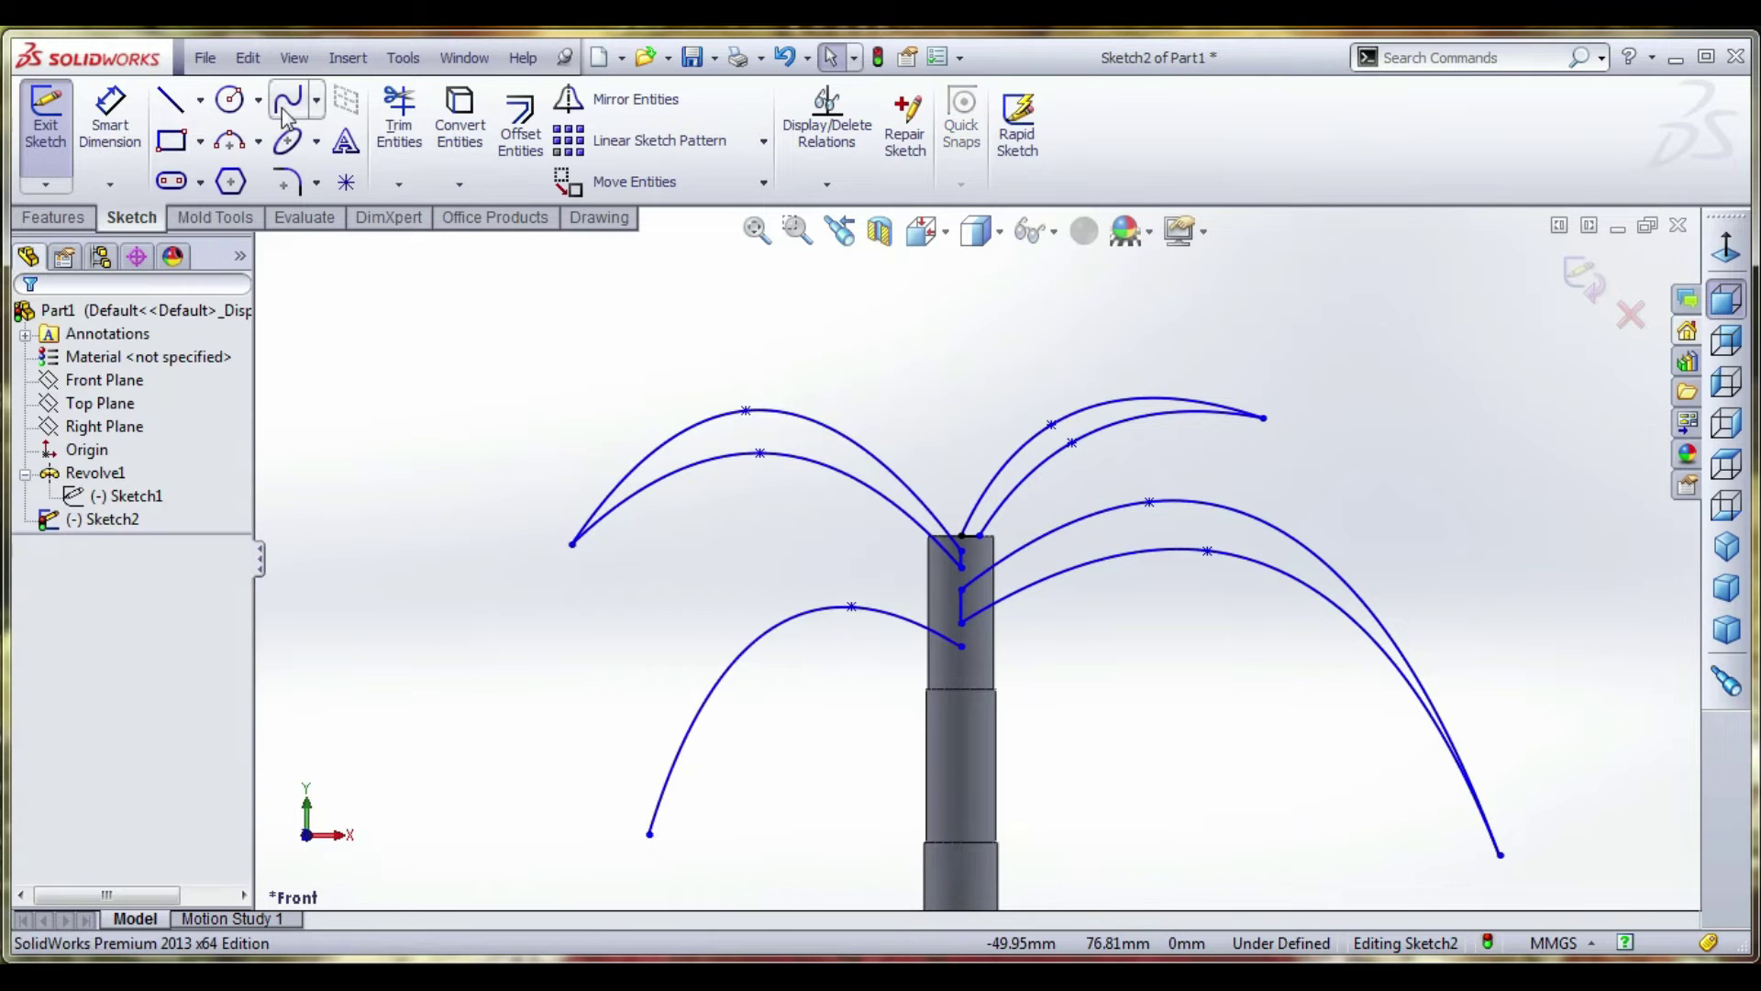
{"action": "left_click", "coordinate": [960, 667]}
{"action": "left_click", "coordinate": [817, 647]}
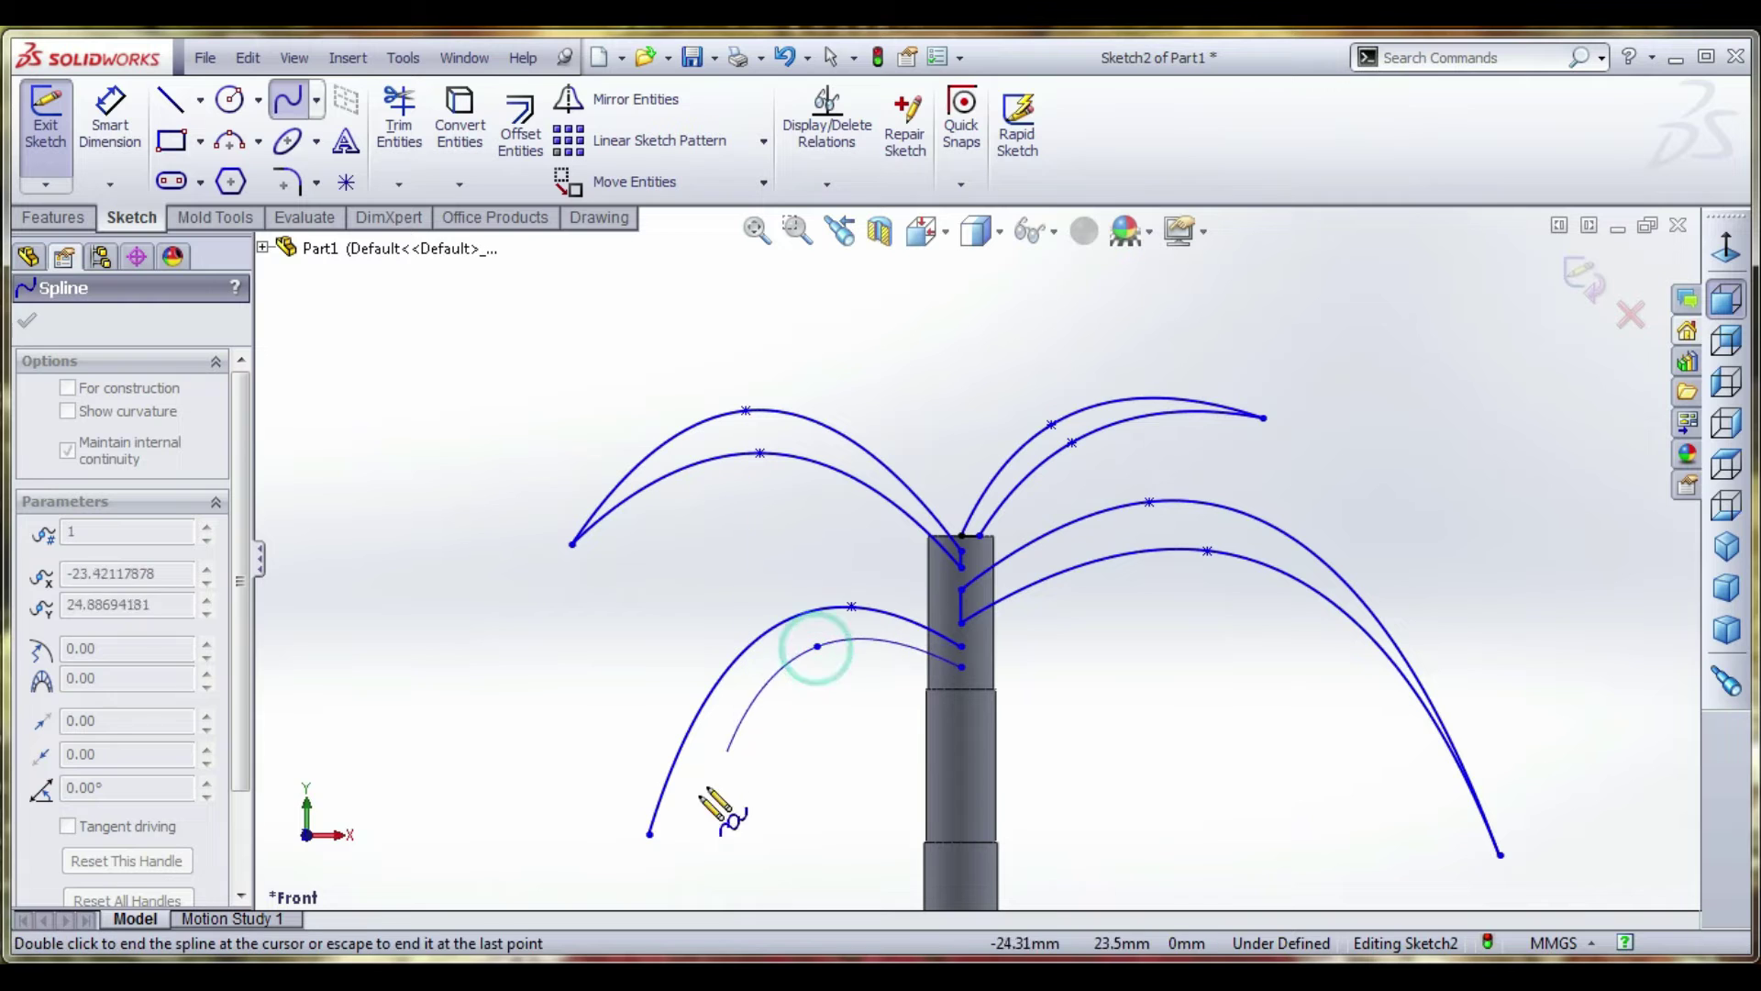
{"action": "left_click", "coordinate": [649, 835]}
{"action": "right_click", "coordinate": [581, 633]}
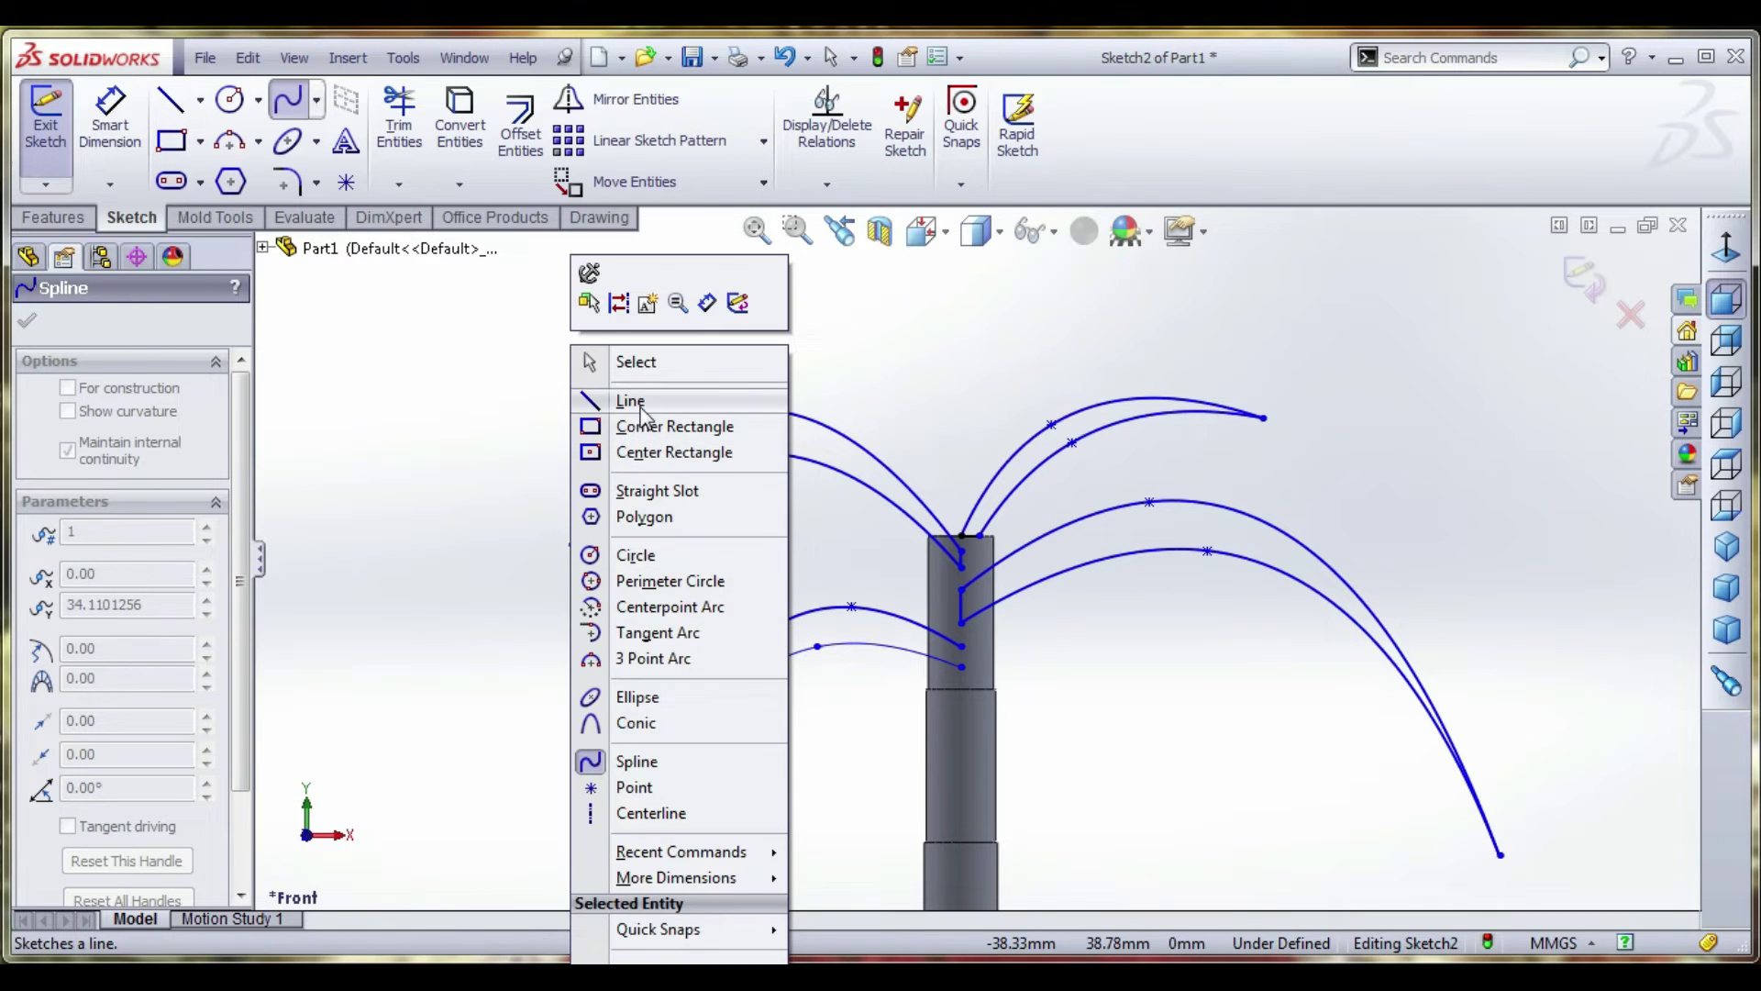
{"action": "left_click", "coordinate": [613, 361]}
Close the lower left leaf's base with a vertical line between its two spline start points on the centerline
{"action": "left_click", "coordinate": [170, 99]}
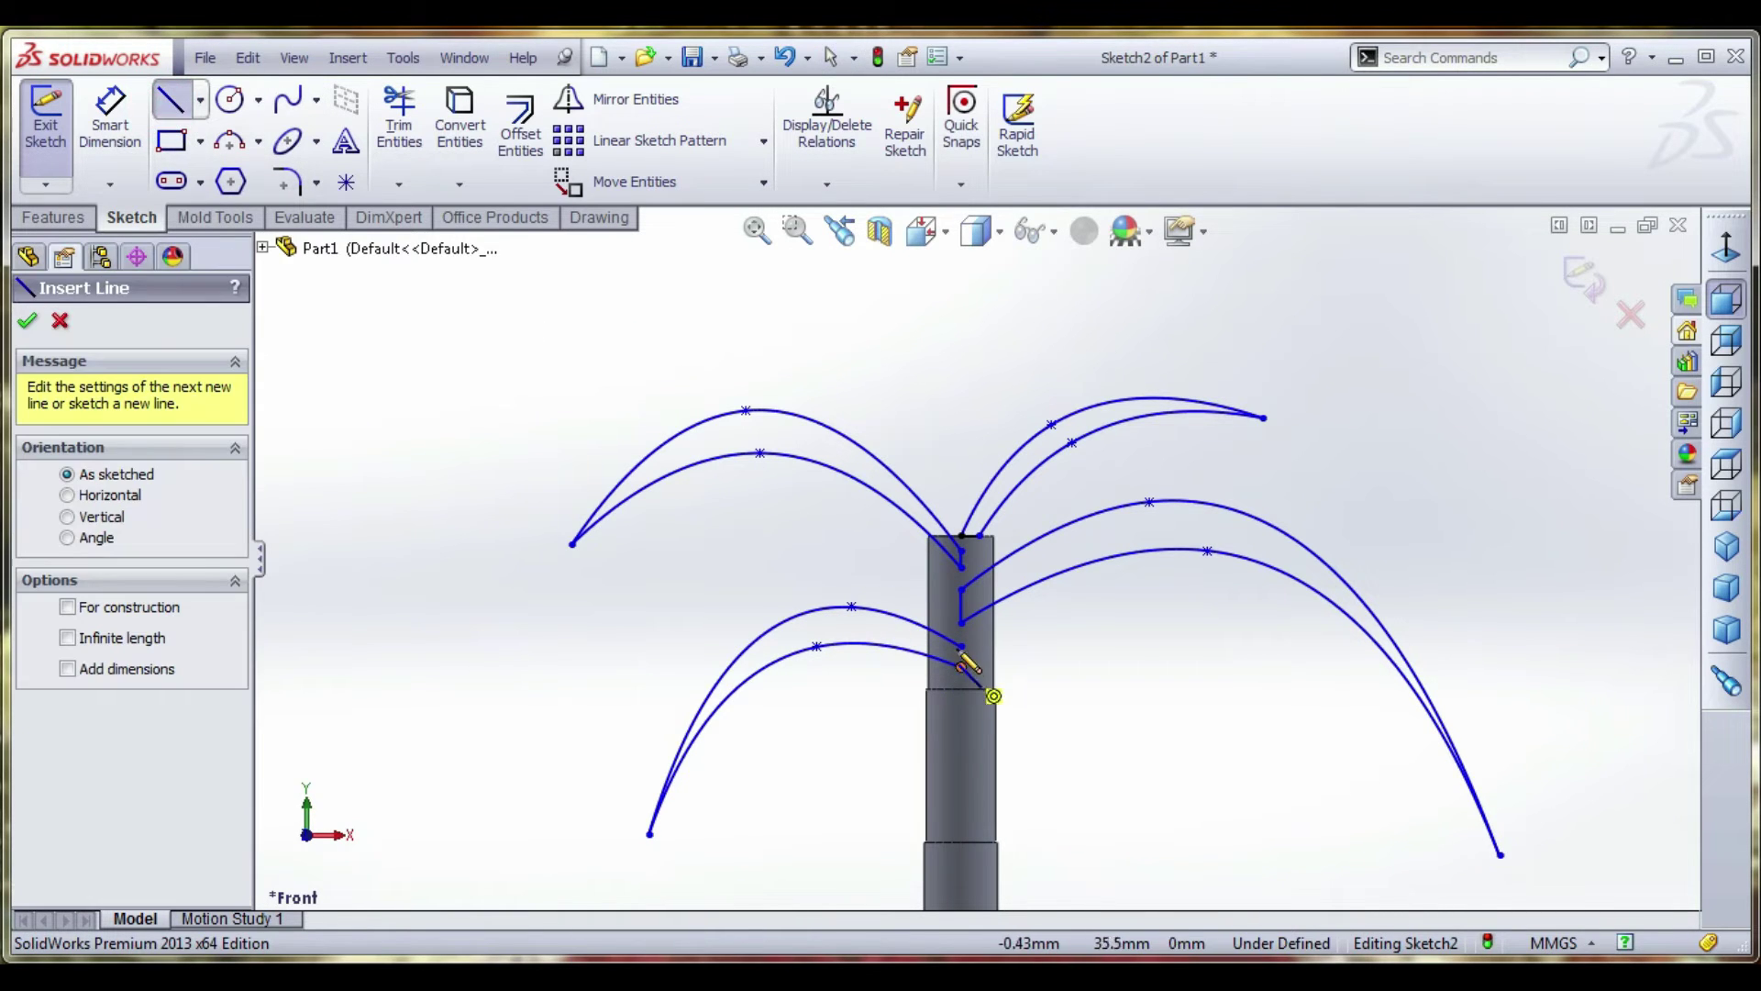
{"action": "left_click_drag", "start_coordinate": [960, 647], "coordinate": [960, 667]}
{"action": "right_click", "coordinate": [1051, 459]}
{"action": "left_click", "coordinate": [1100, 353]}
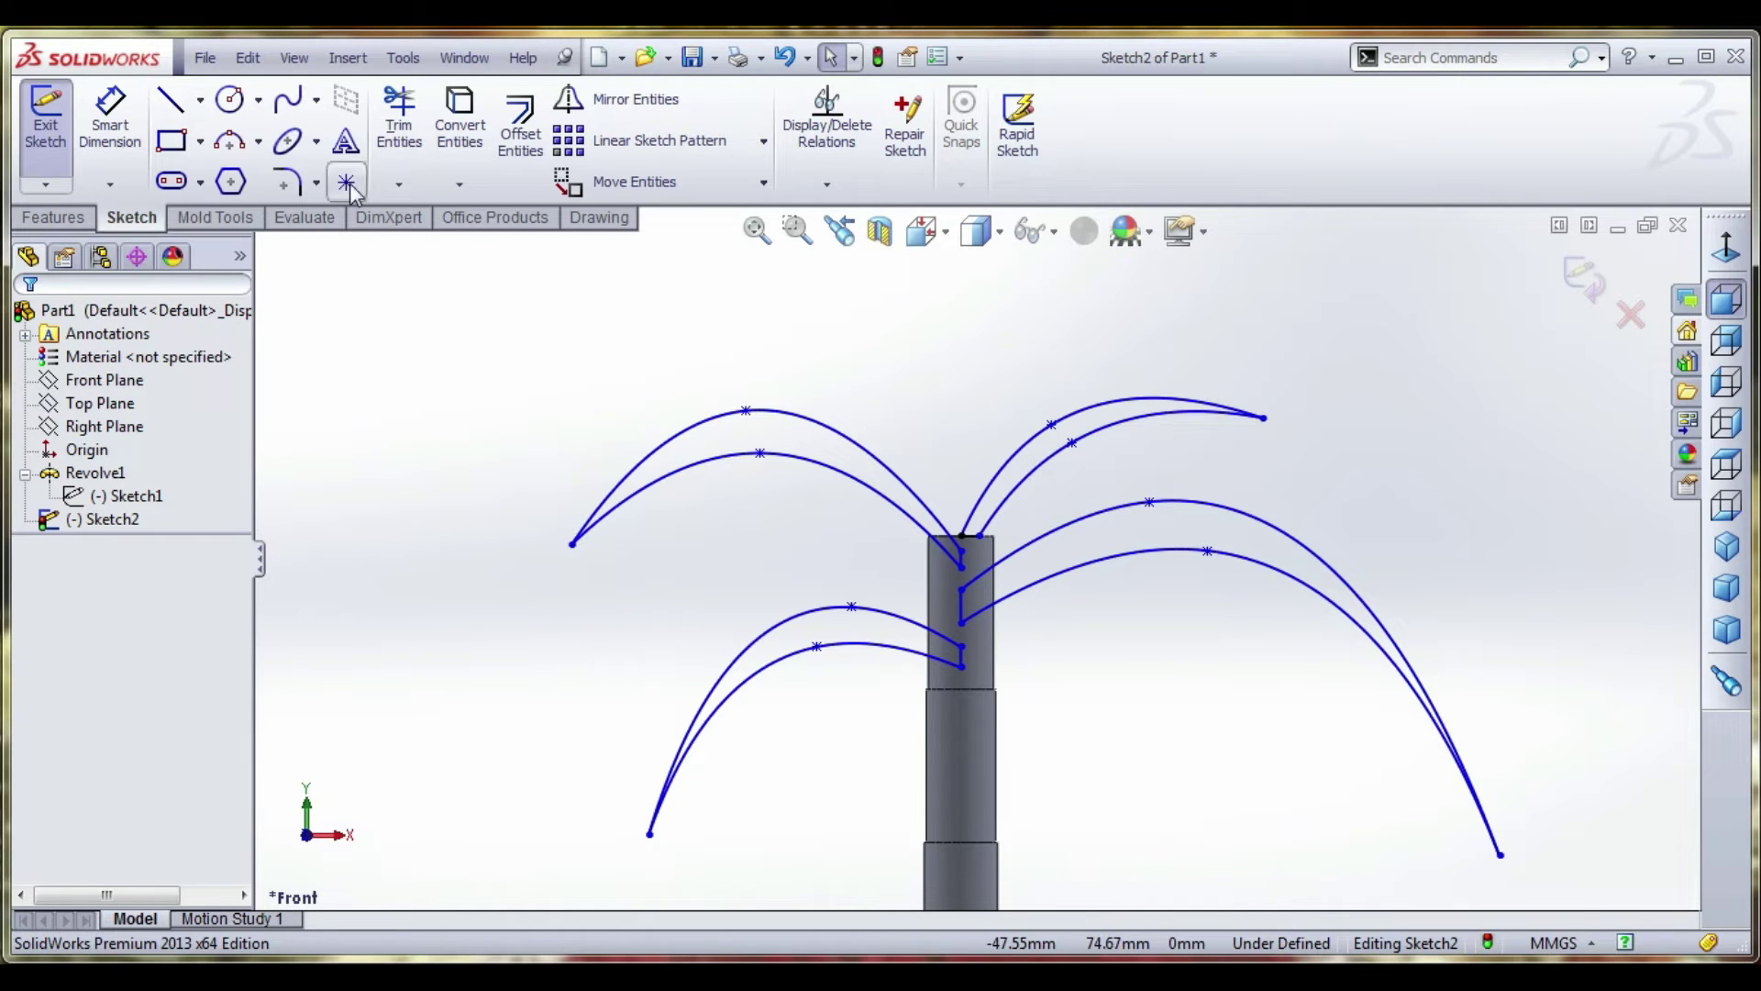
Draw a short three-point spline from the midpoint of the trunk's top edge, curving up and left to about X -8.5, Y 62 mm
{"action": "left_click", "coordinate": [288, 99]}
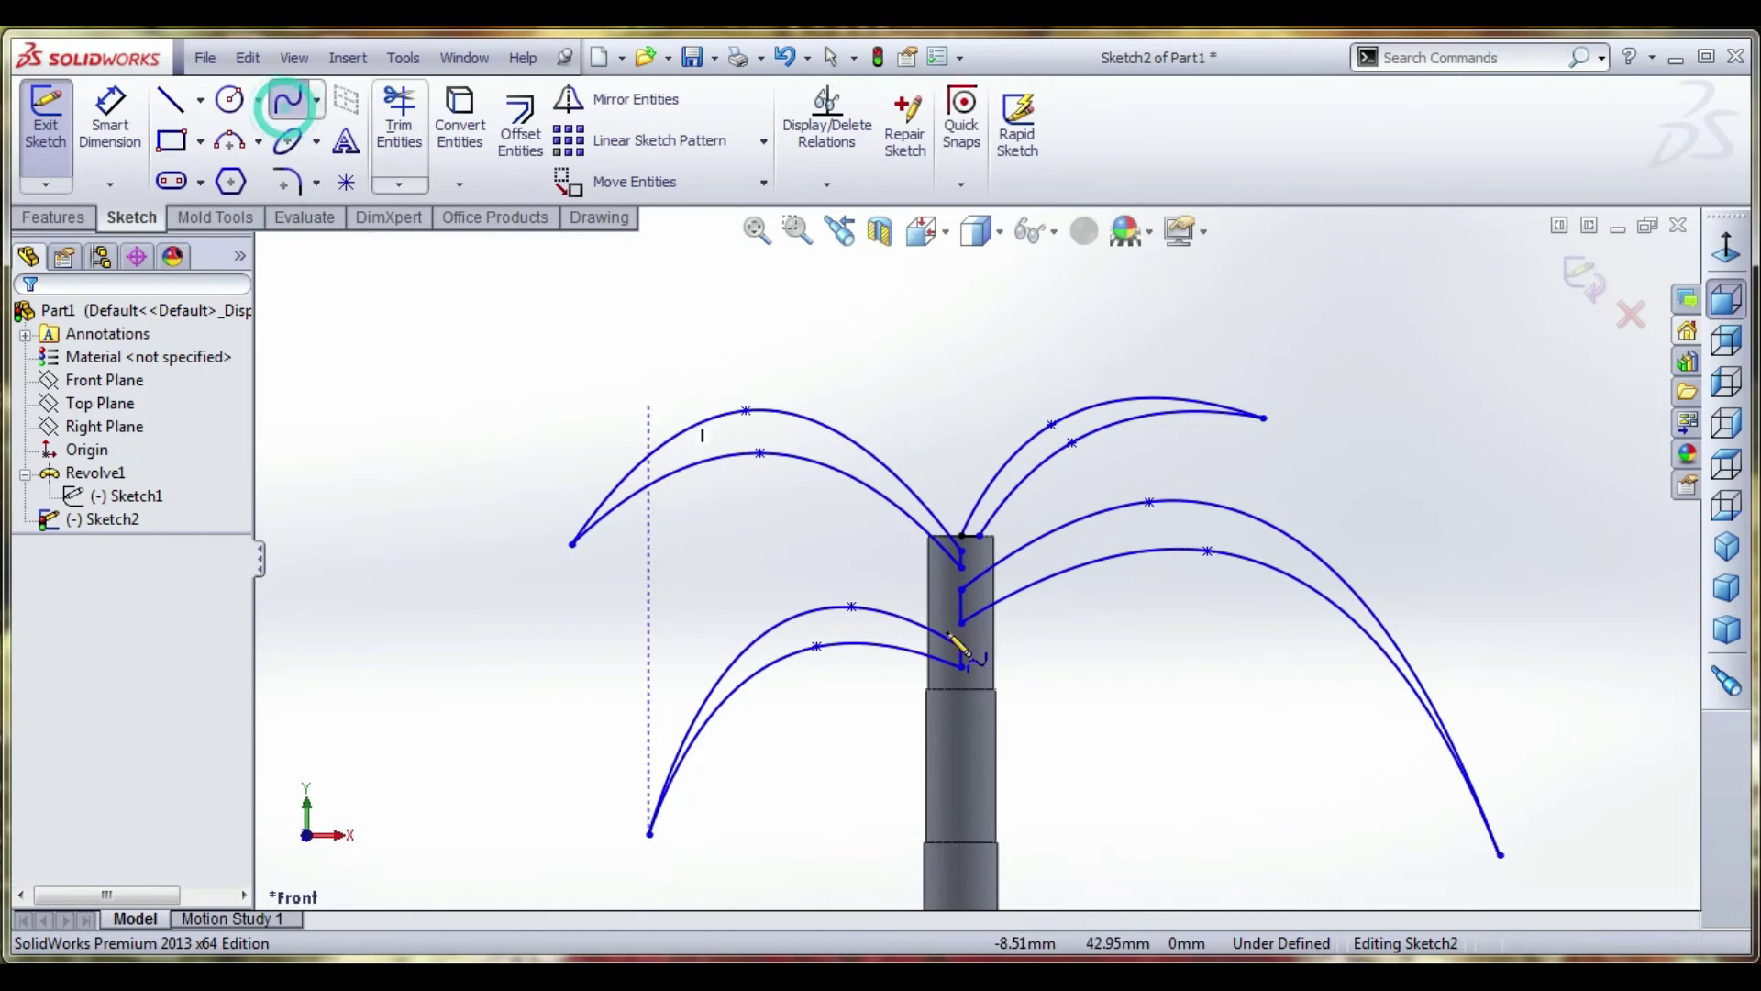
{"action": "left_click", "coordinate": [961, 534]}
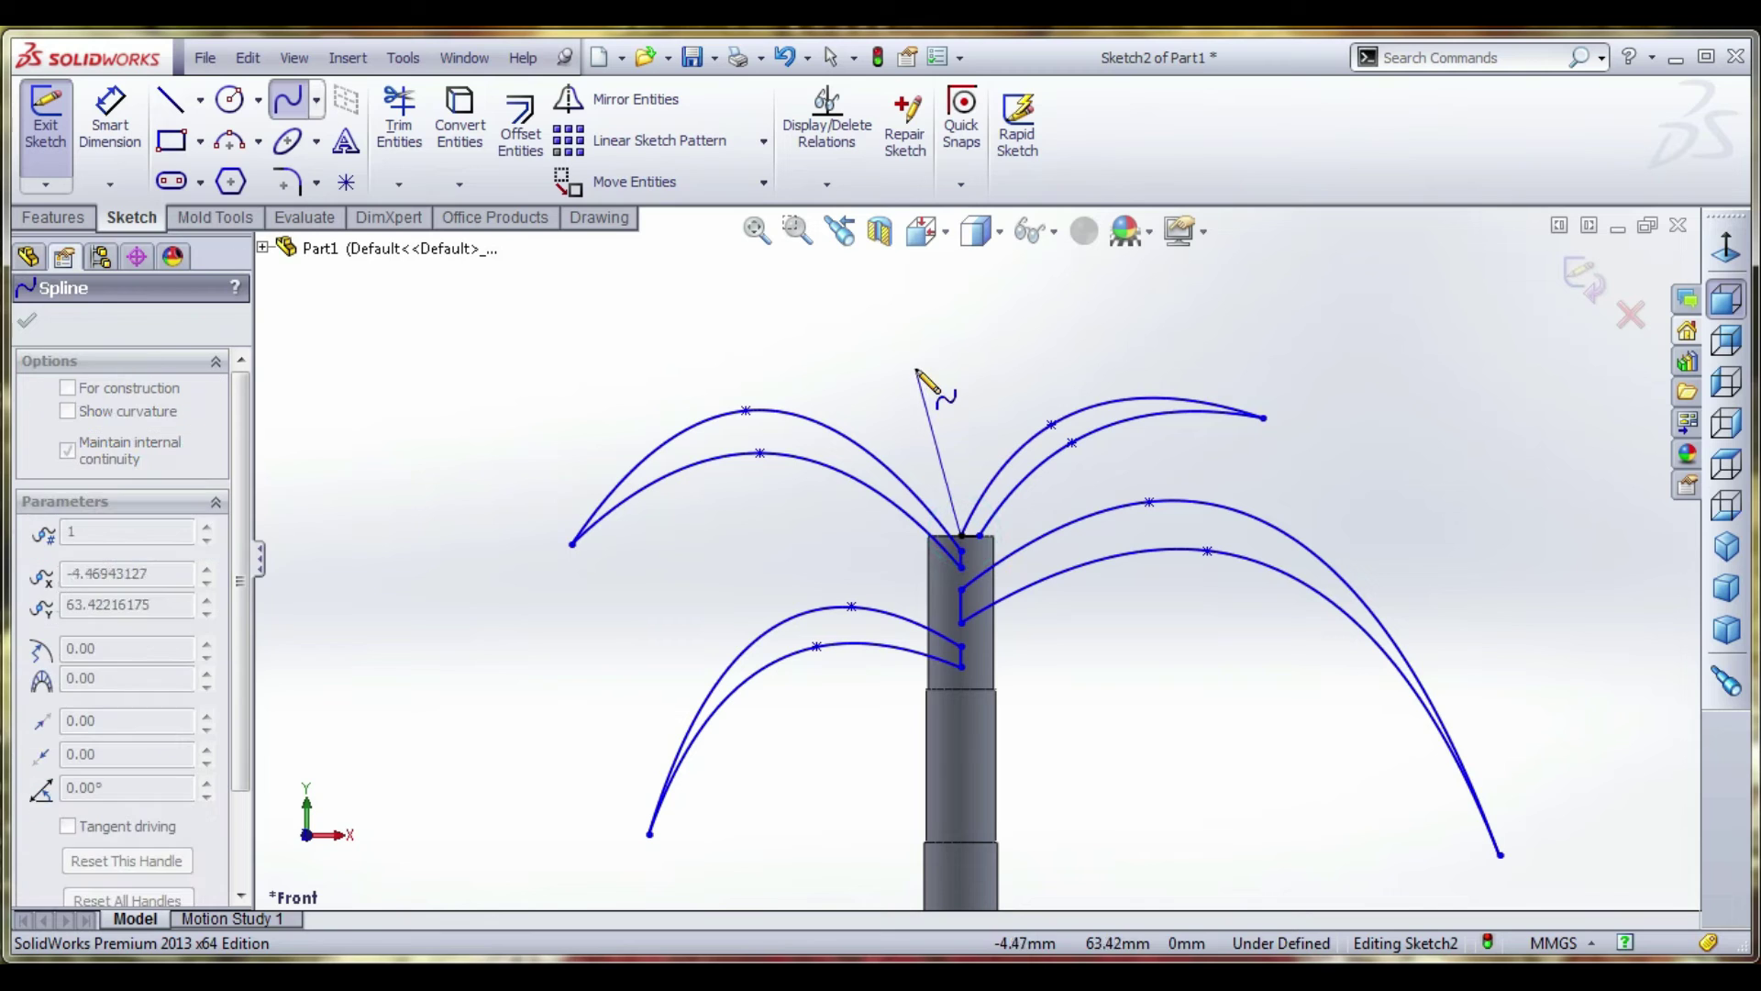
{"action": "left_click", "coordinate": [948, 440]}
{"action": "right_click", "coordinate": [874, 384]}
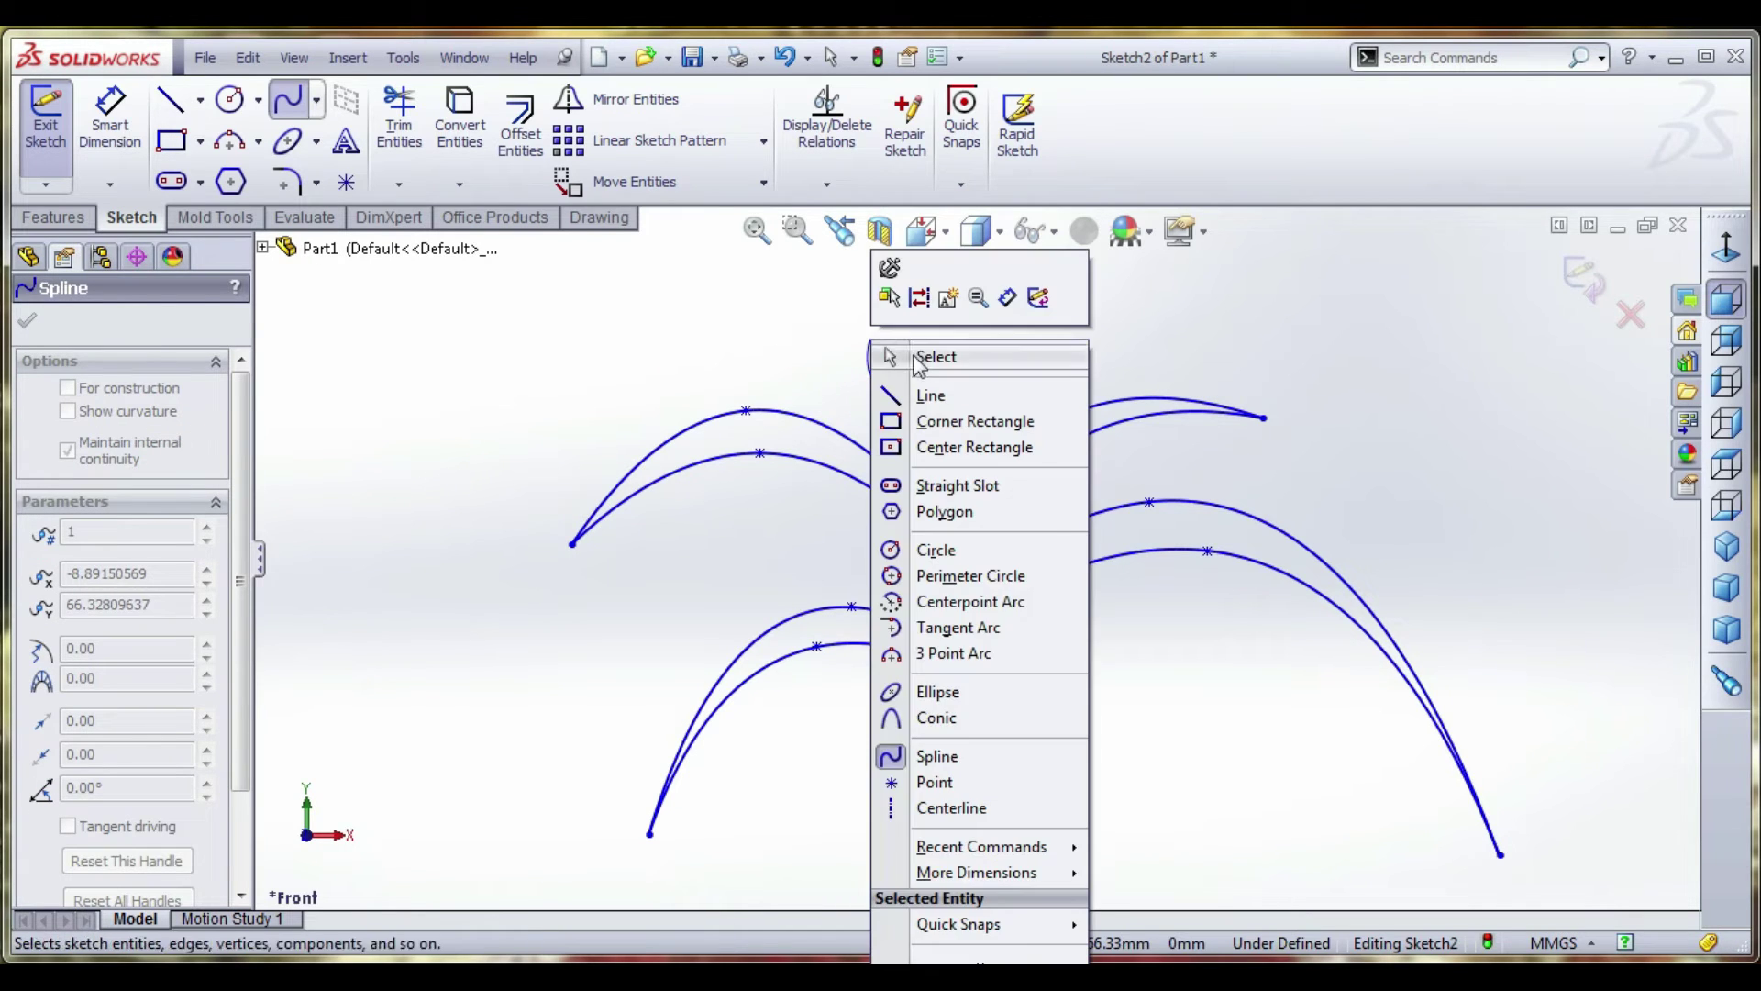
{"action": "left_click", "coordinate": [882, 354]}
{"action": "right_click", "coordinate": [883, 354]}
{"action": "left_click", "coordinate": [981, 568]}
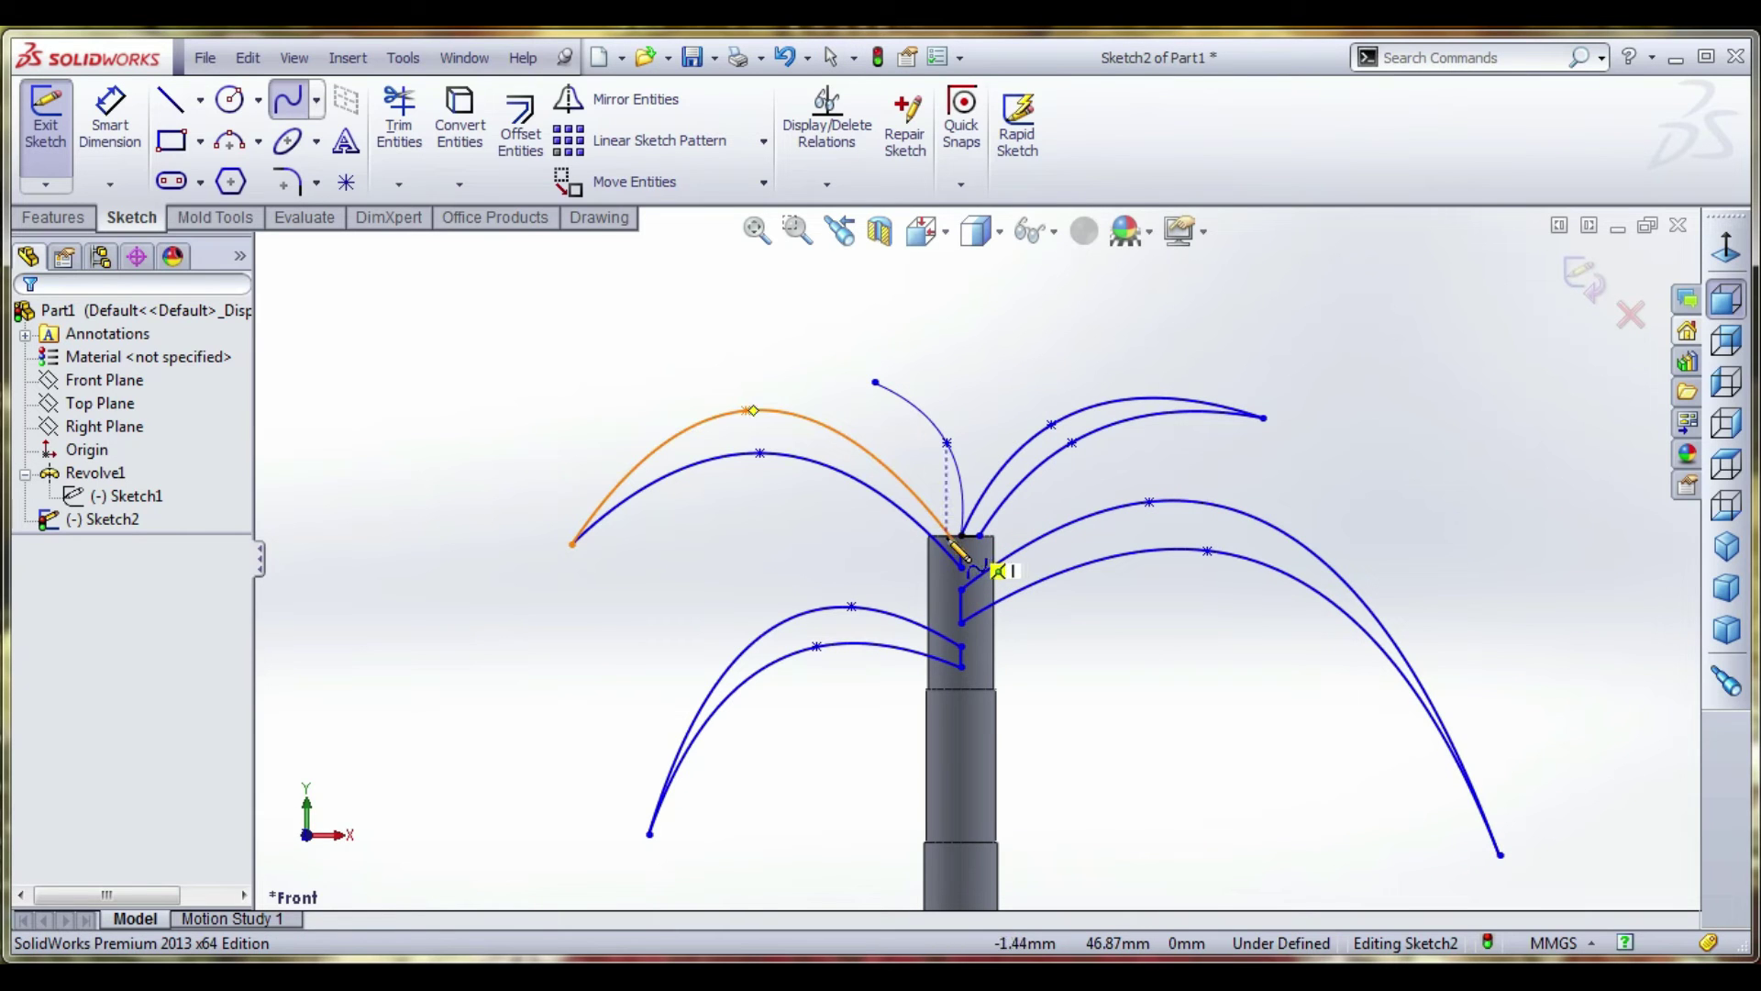
Draw a second three-point spline left of the short top spline, from about X -1.4, Y 47.5 mm to the same tip
{"action": "left_click", "coordinate": [958, 539]}
{"action": "left_click", "coordinate": [937, 454]}
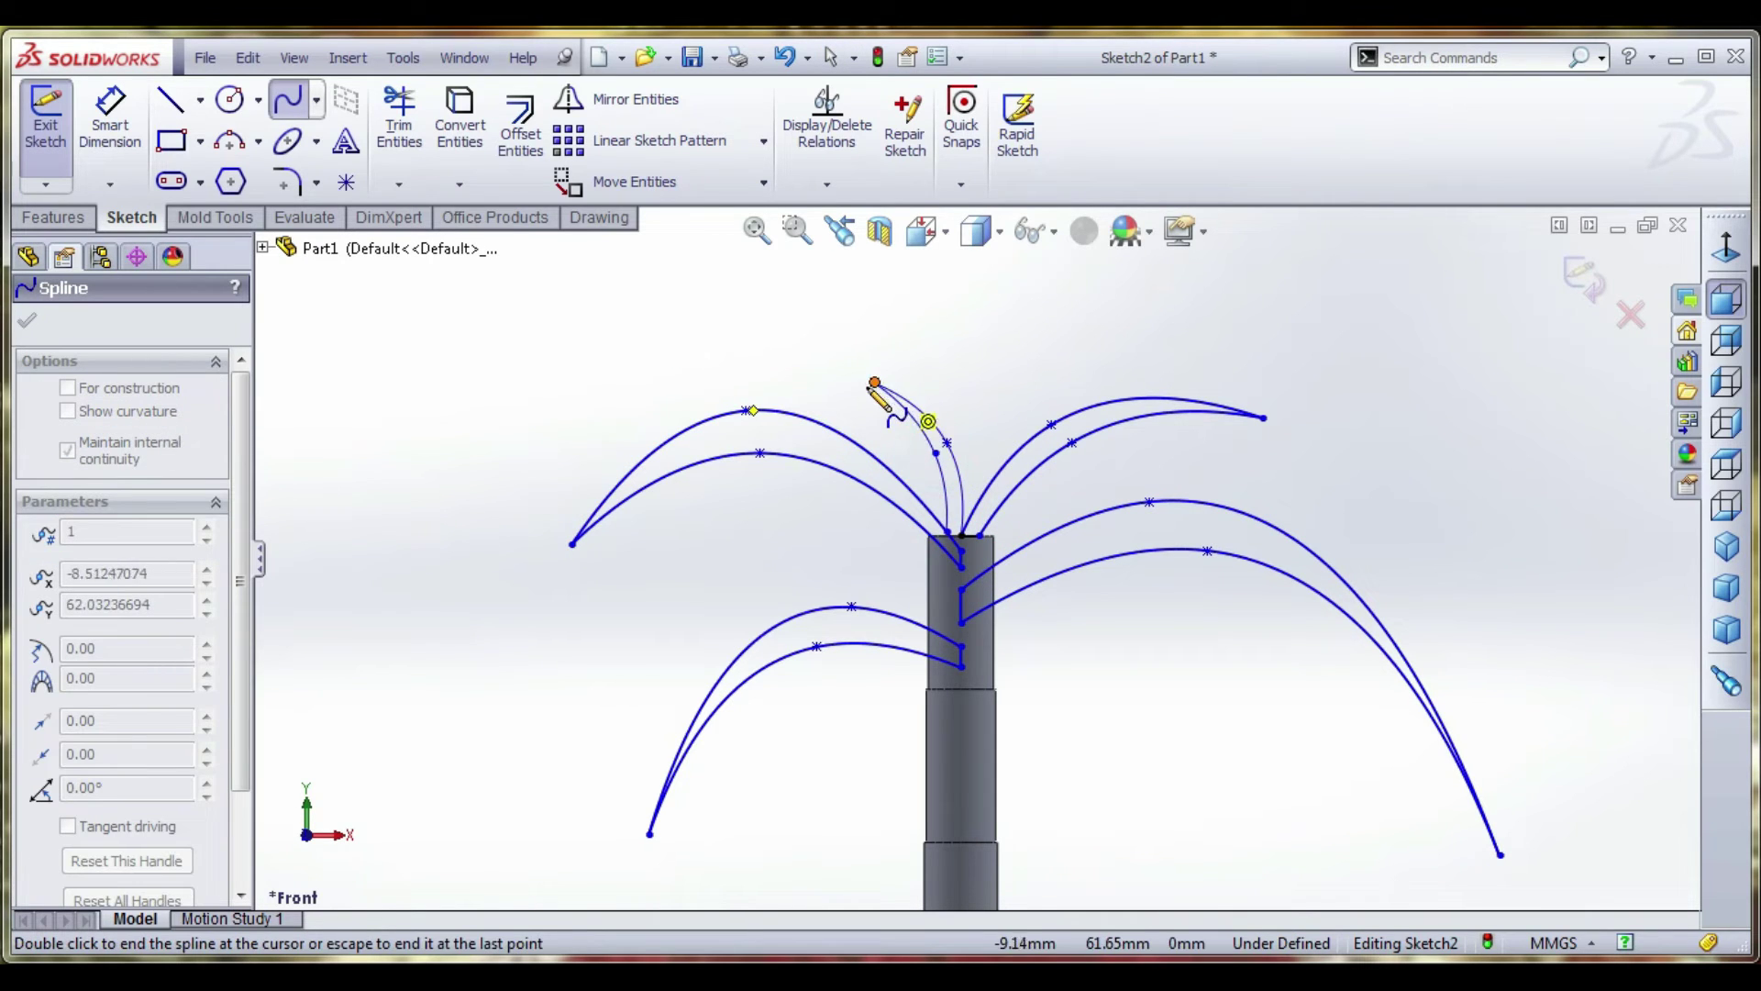
{"action": "right_click", "coordinate": [885, 381]}
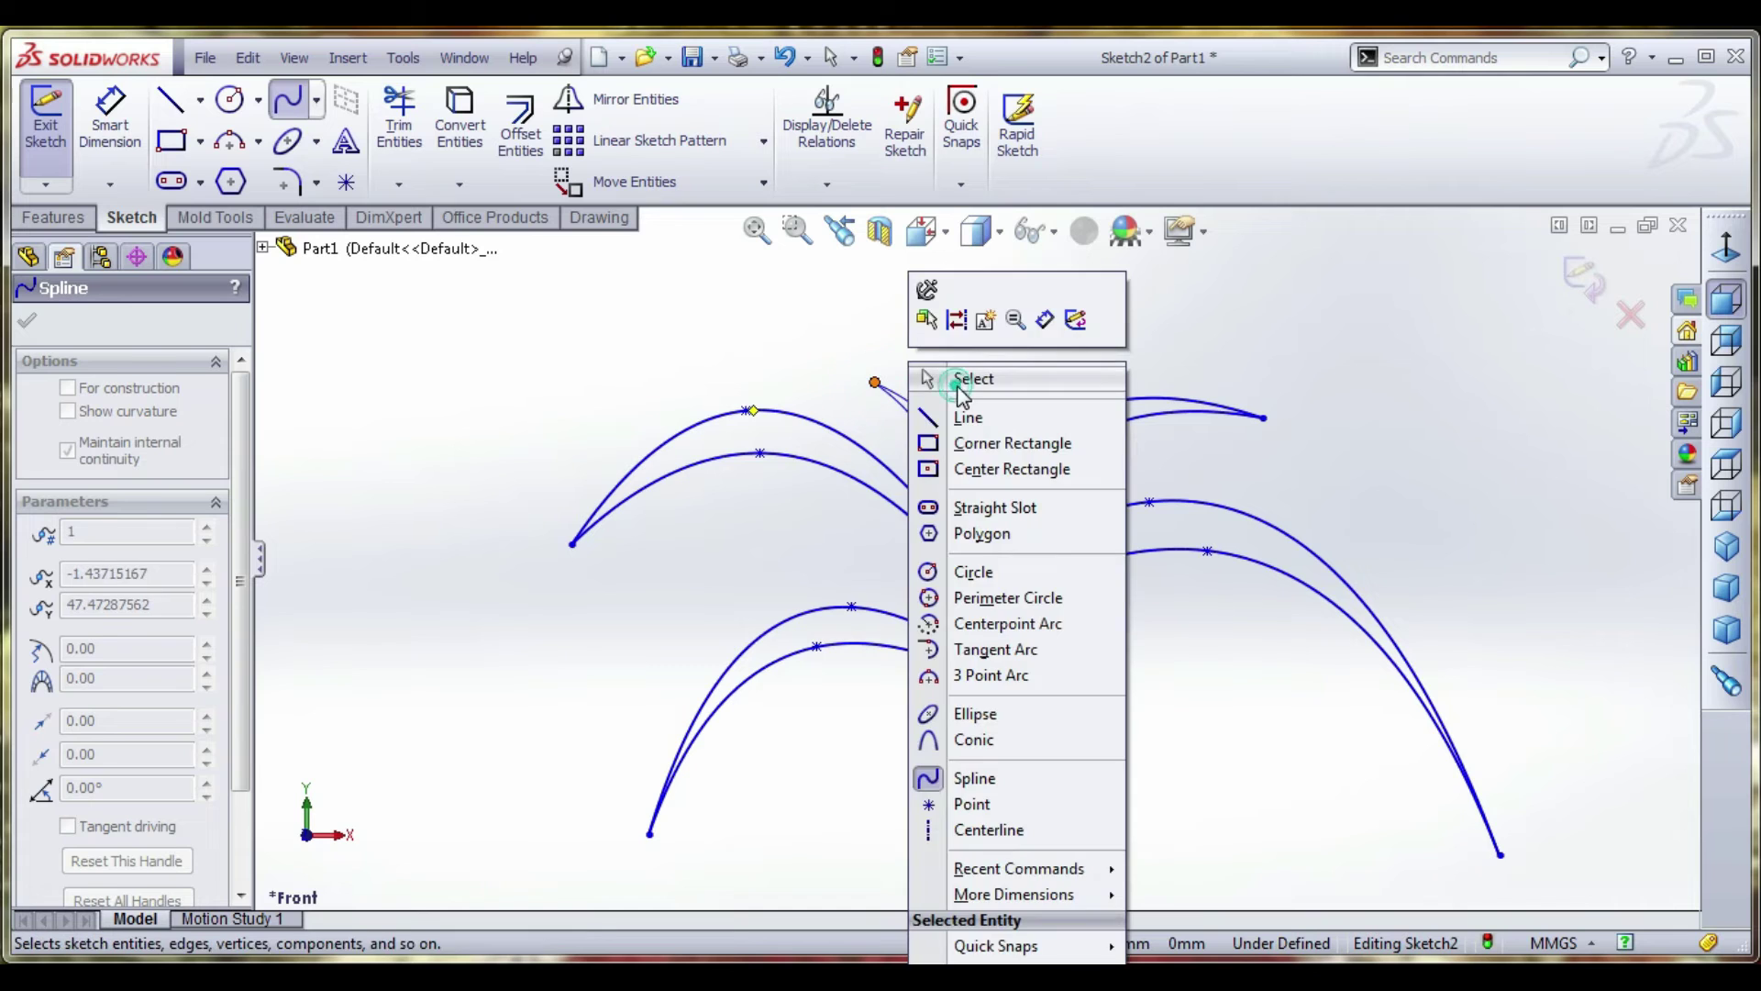
{"action": "left_click", "coordinate": [945, 377]}
Inspect how the small top leaf's splines meet the trunk's top edge and check the overall leaf layout
{"action": "scroll", "coordinate": [920, 475], "scroll_direction": "up", "scroll_amount": 10}
{"action": "left_click", "coordinate": [899, 478]}
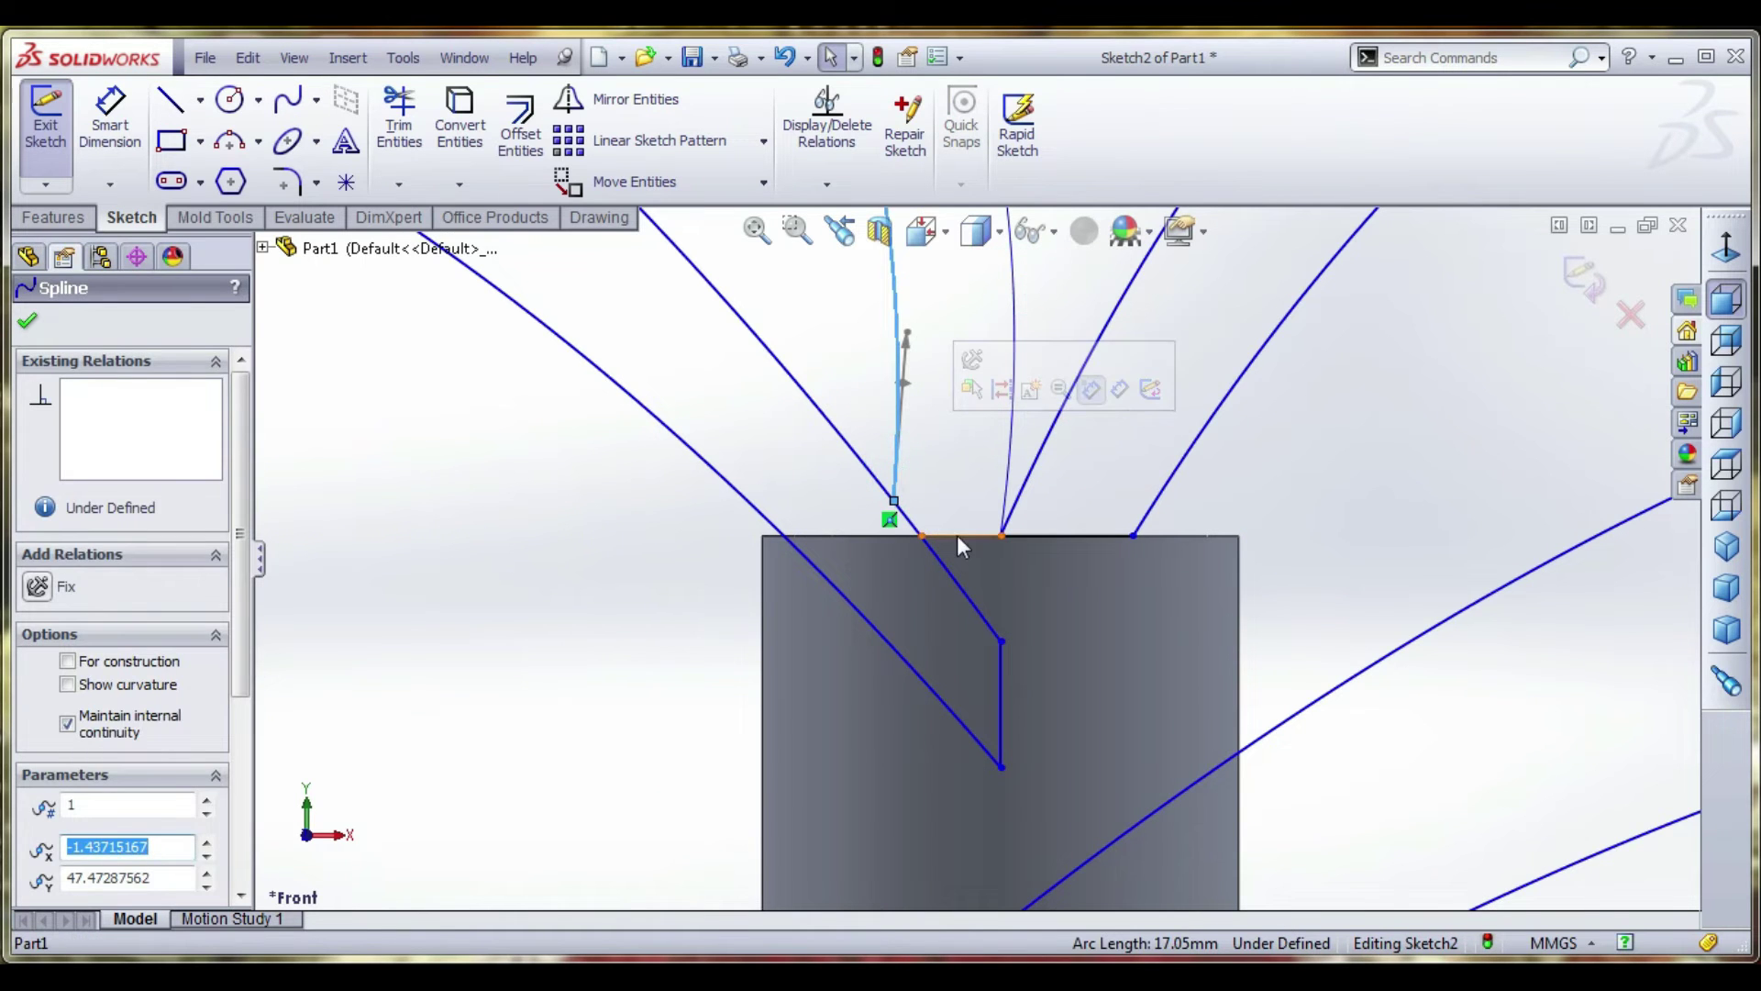
{"action": "key", "text": "Escape"}
{"action": "scroll", "coordinate": [954, 534], "scroll_direction": "down", "scroll_amount": 5}
{"action": "scroll", "coordinate": [925, 484], "scroll_direction": "down", "scroll_amount": 5}
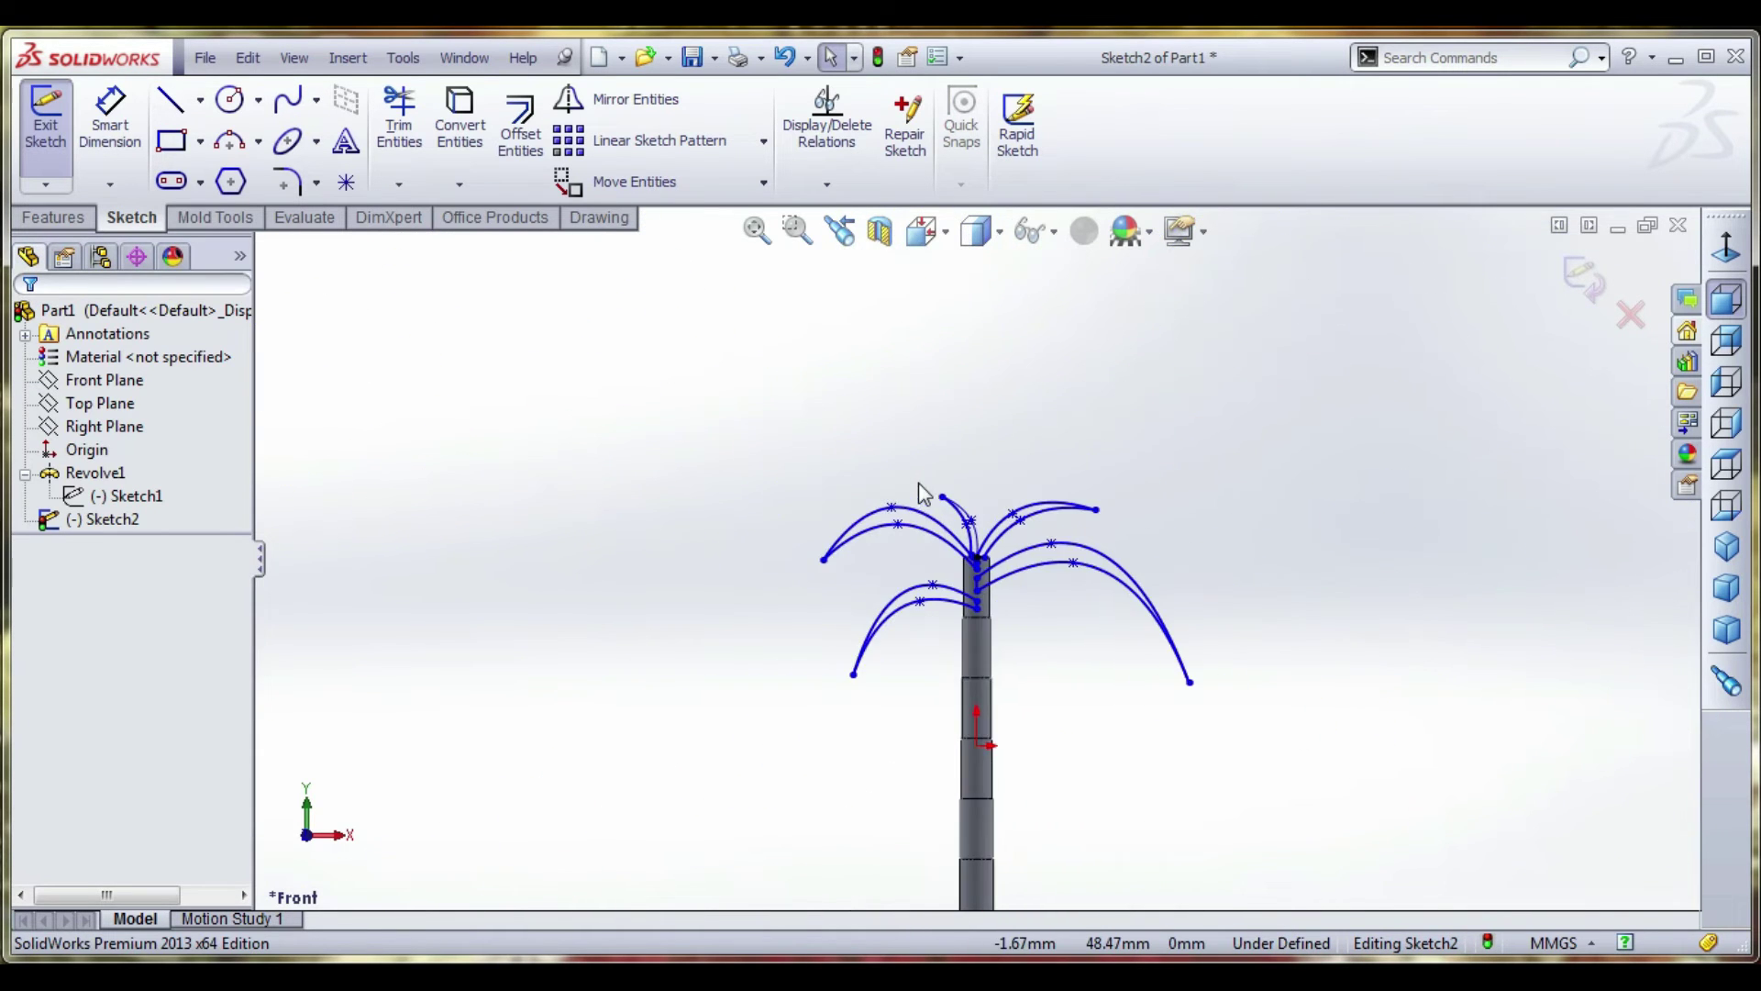
{"action": "scroll", "coordinate": [927, 523], "scroll_direction": "up", "scroll_amount": 4}
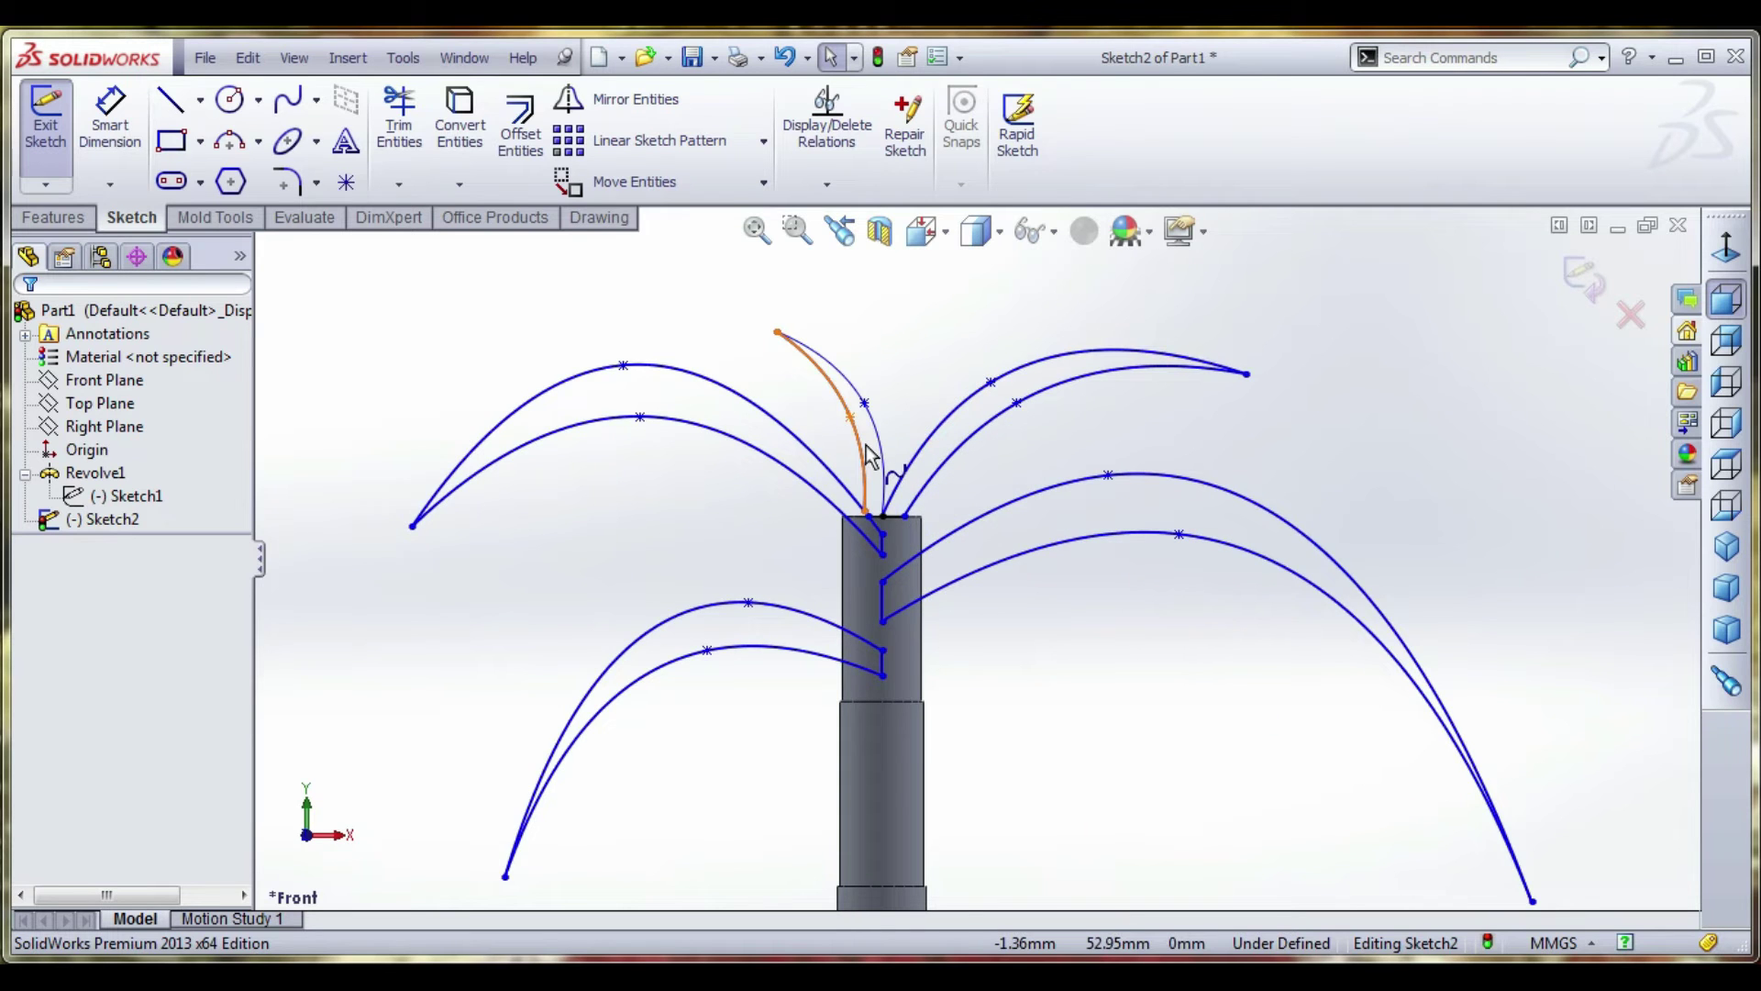
{"action": "scroll", "coordinate": [916, 426], "scroll_direction": "down", "scroll_amount": 2}
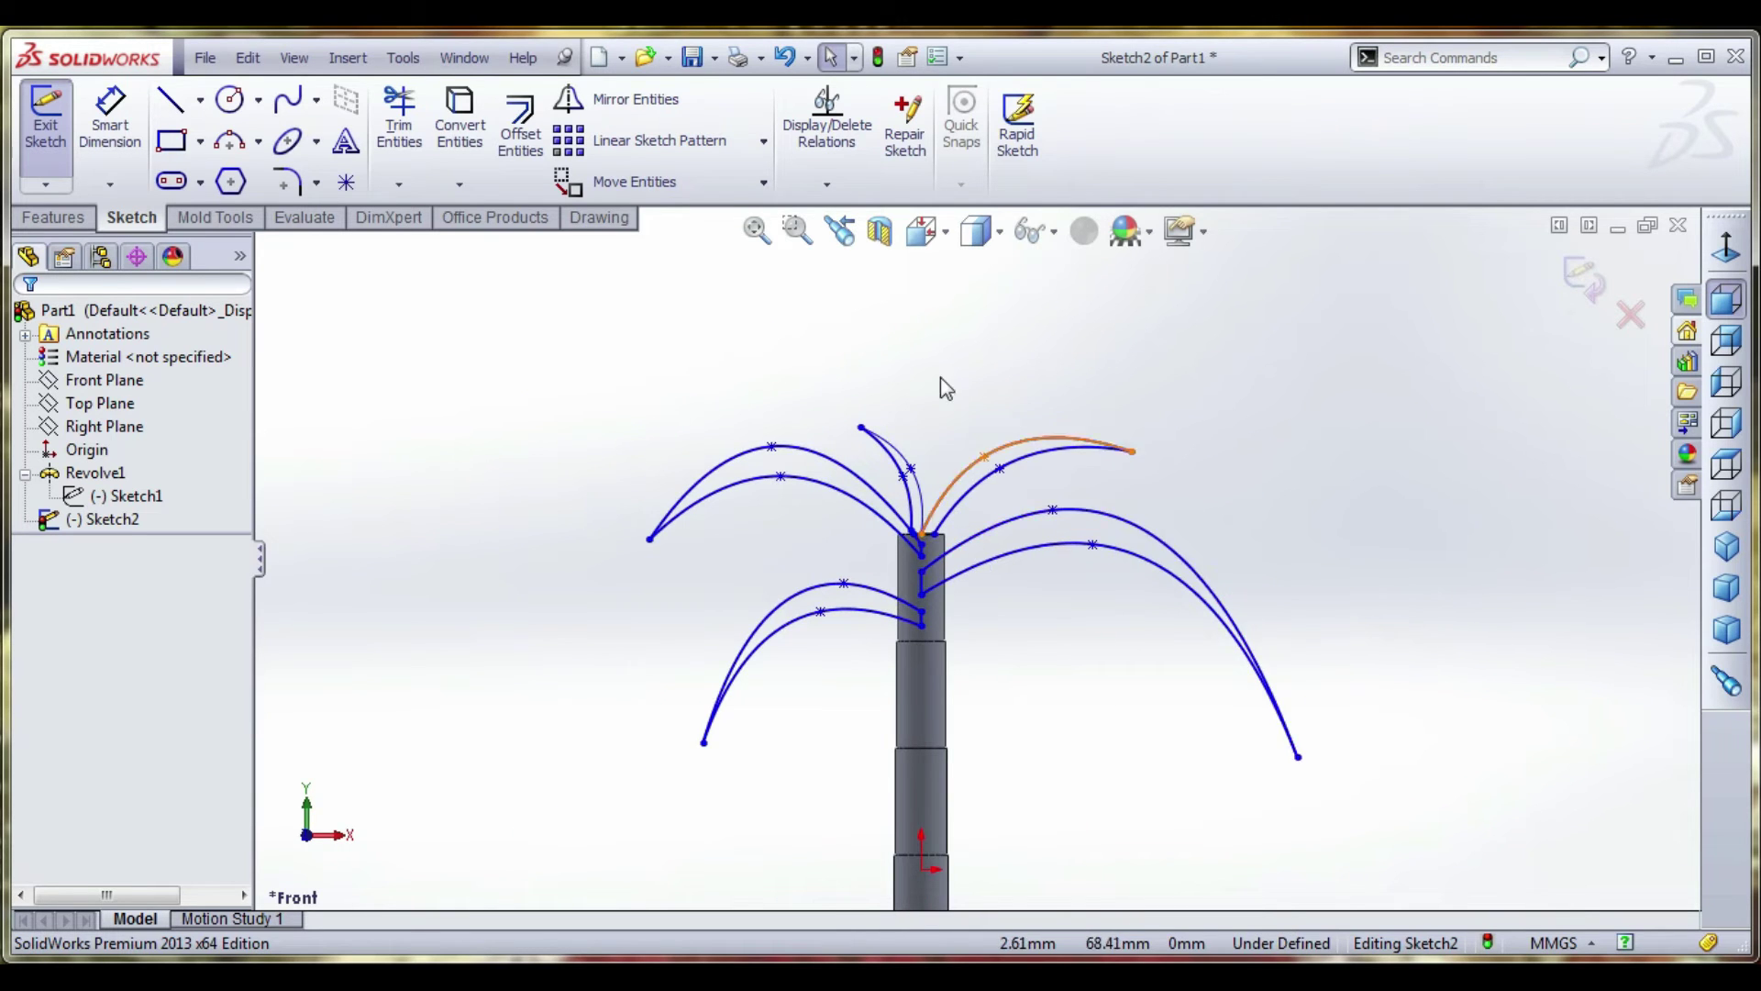
{"action": "scroll", "coordinate": [939, 377], "scroll_direction": "down", "scroll_amount": 2}
{"action": "left_click", "coordinate": [287, 99]}
{"action": "key", "text": "Escape"}
{"action": "scroll", "coordinate": [916, 444], "scroll_direction": "up", "scroll_amount": 2}
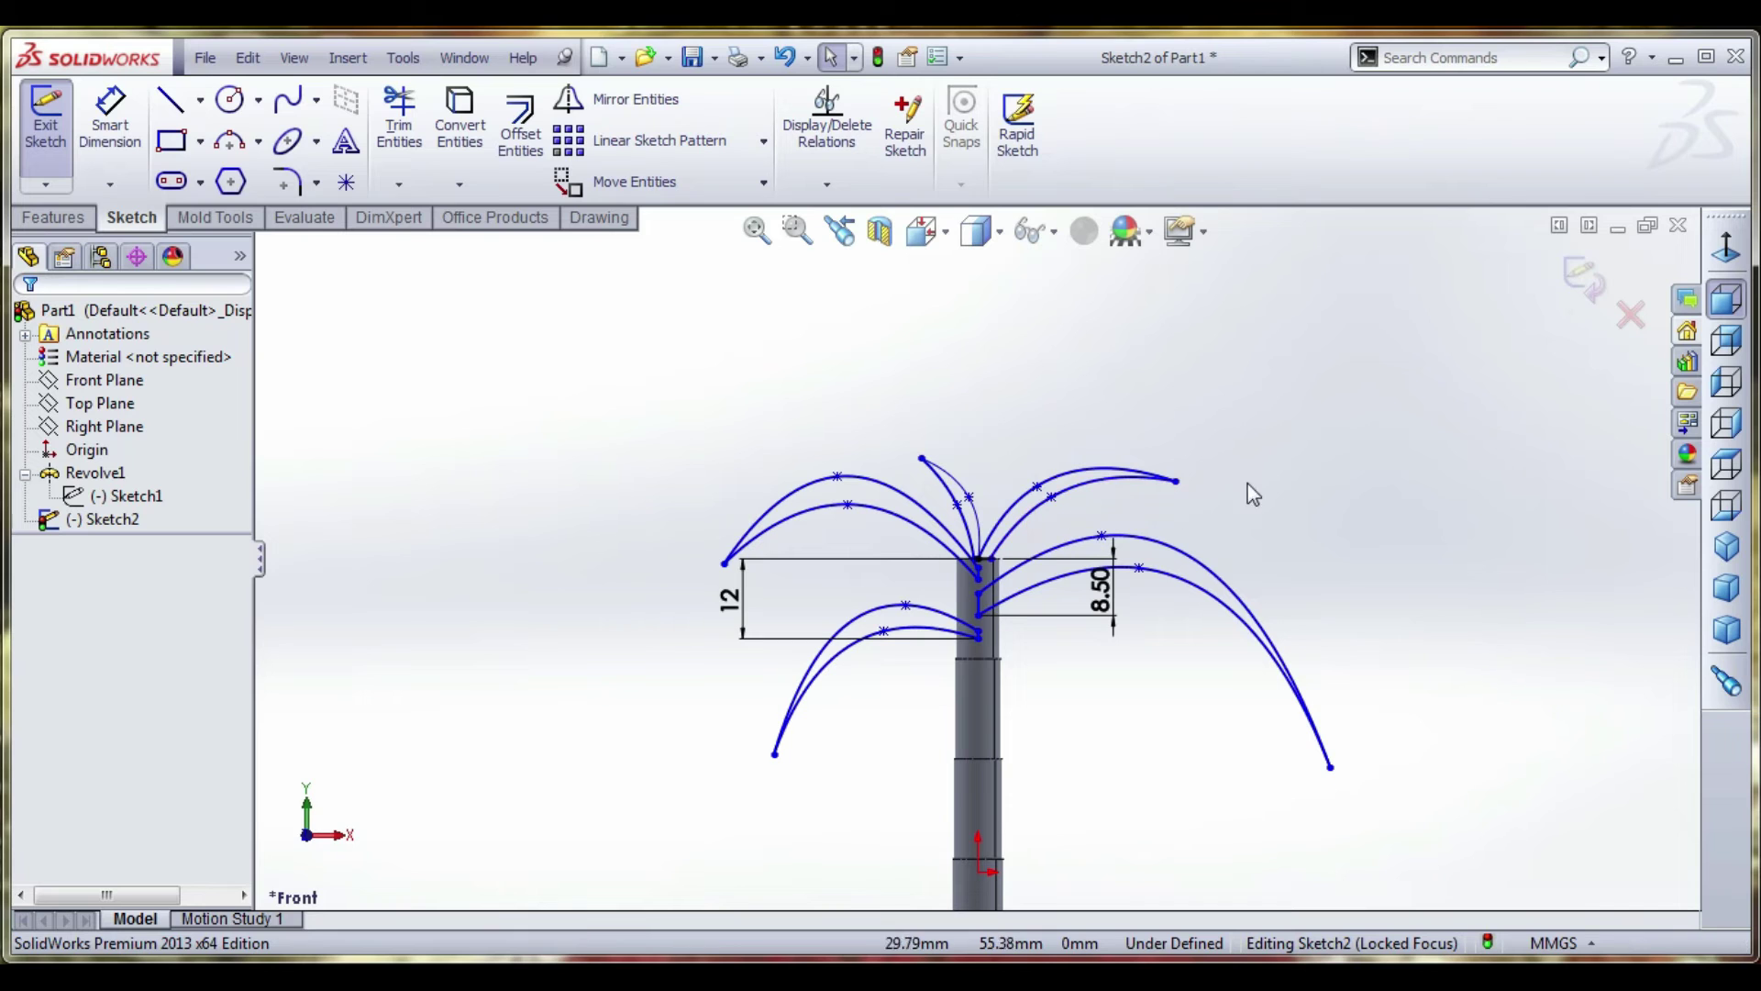
Exit the leaf sketch and extrude the lower right leaf contour 2 mm with the Mid Plane end condition
{"action": "left_click", "coordinate": [1580, 277]}
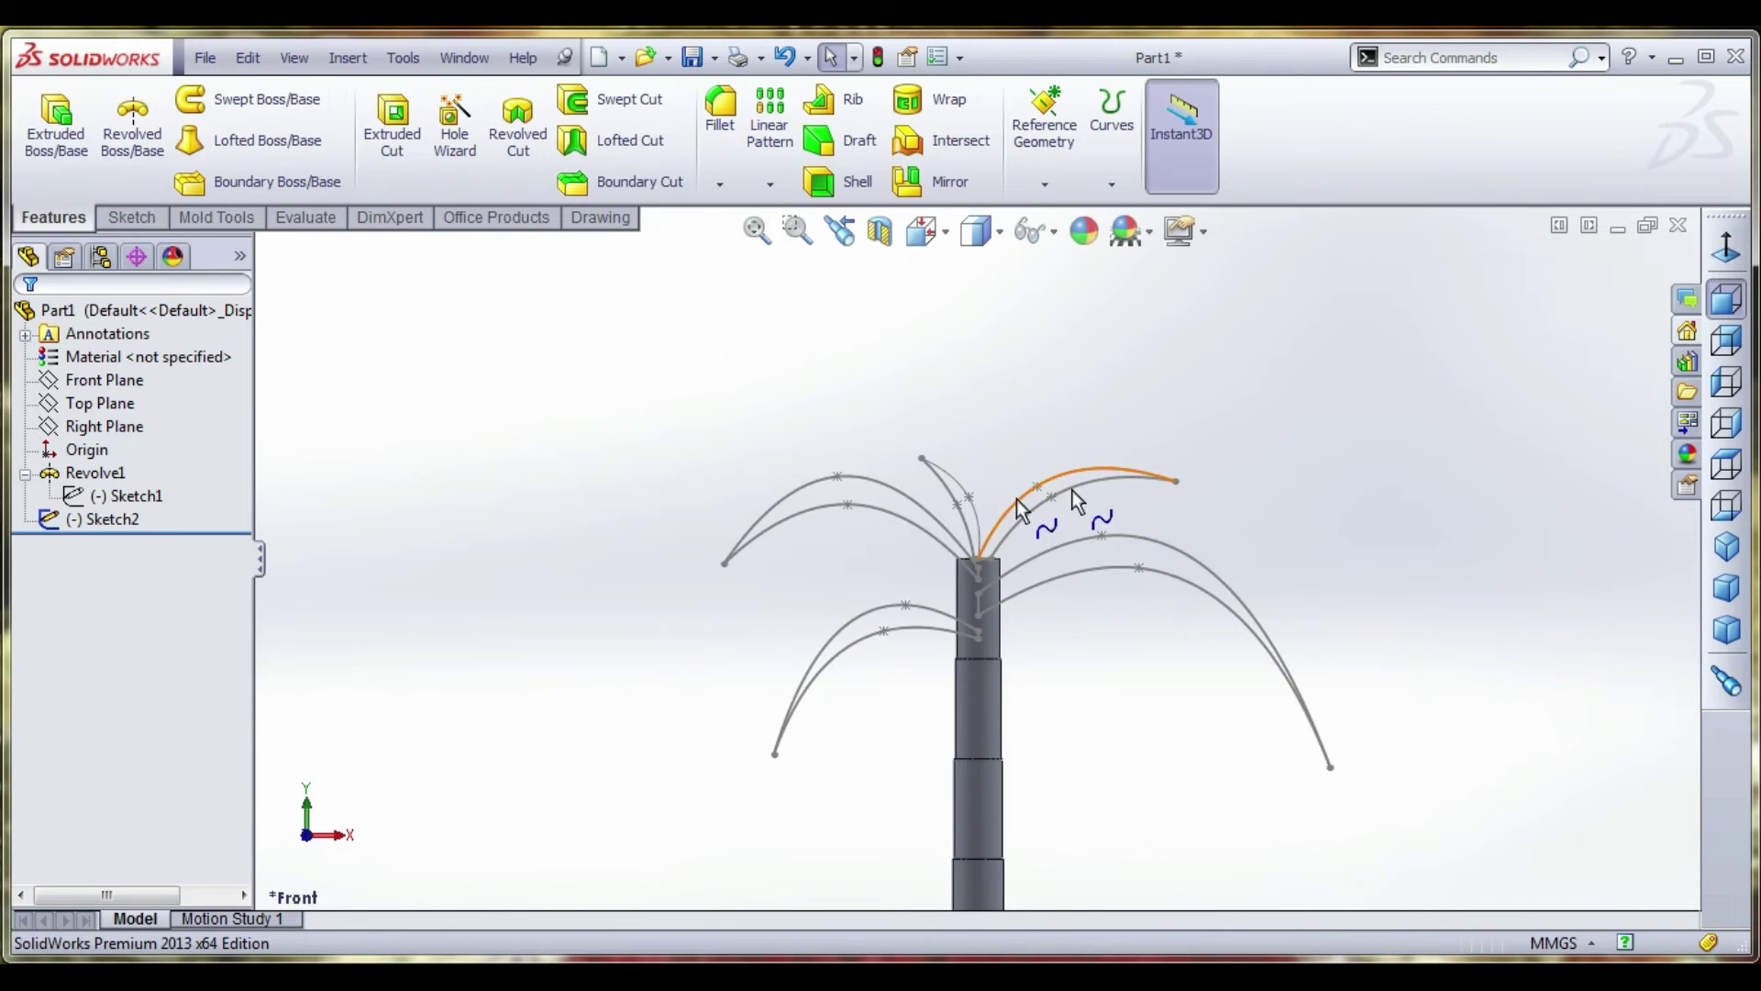
{"action": "type", "text": "e"}
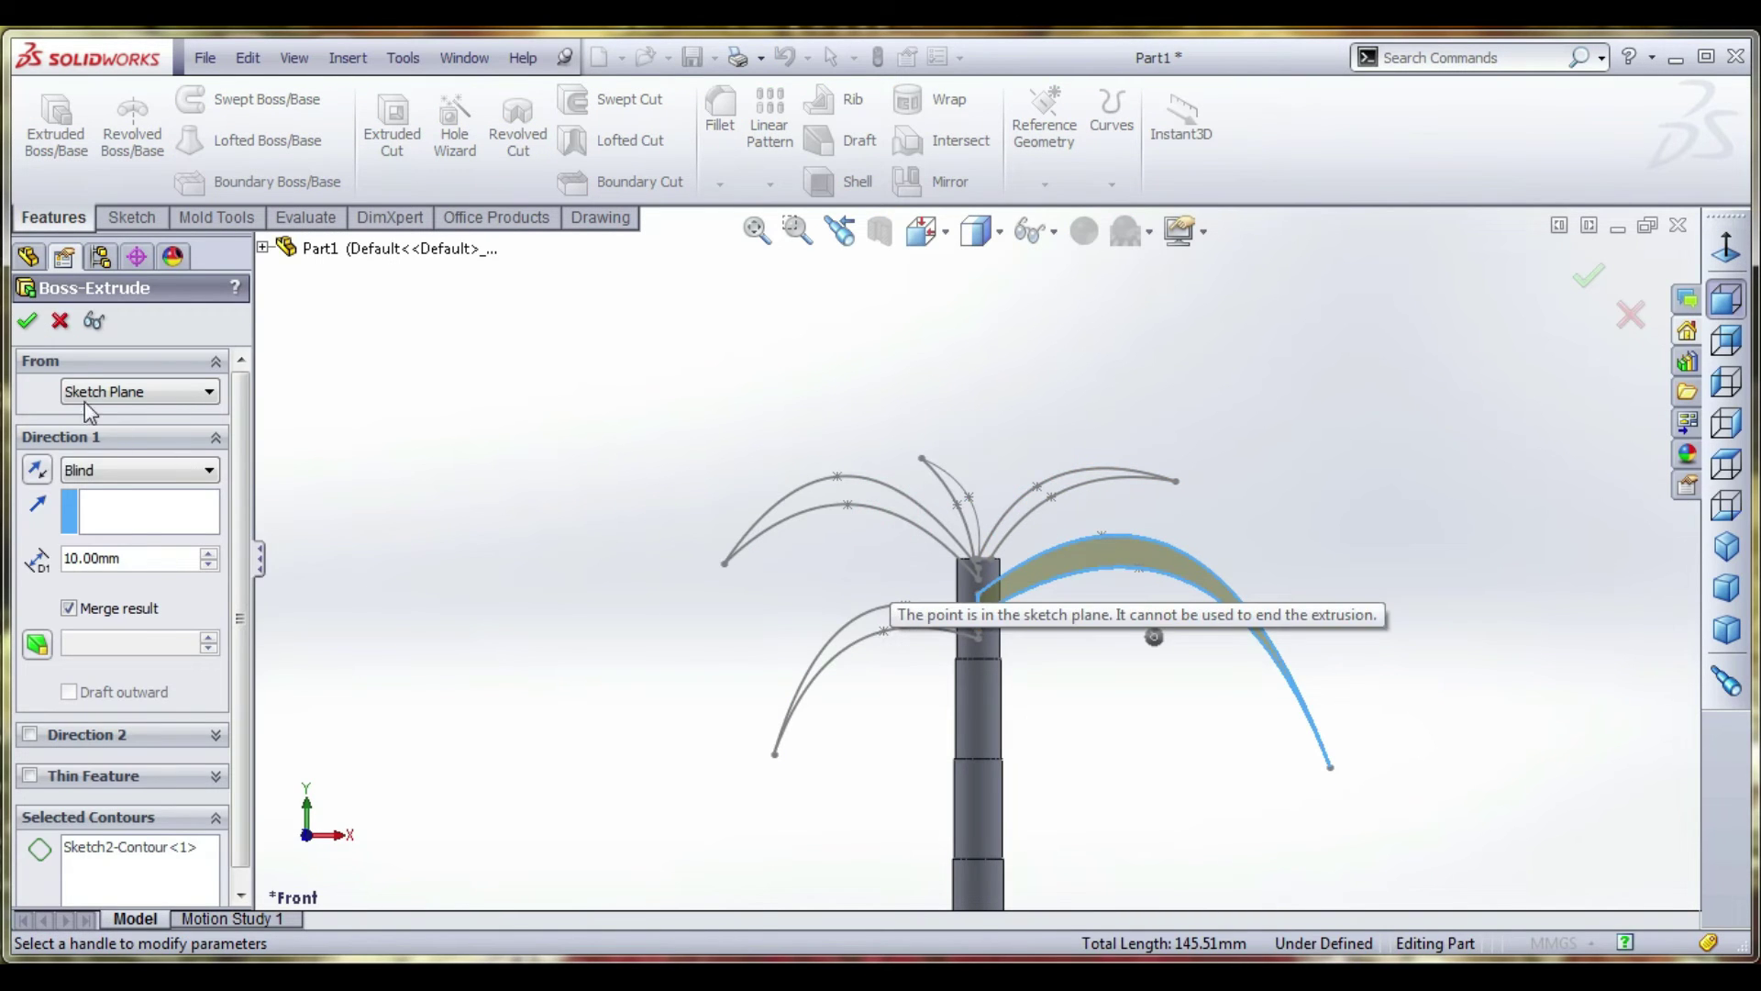
{"action": "type", "text": "2"}
{"action": "key", "text": "Return"}
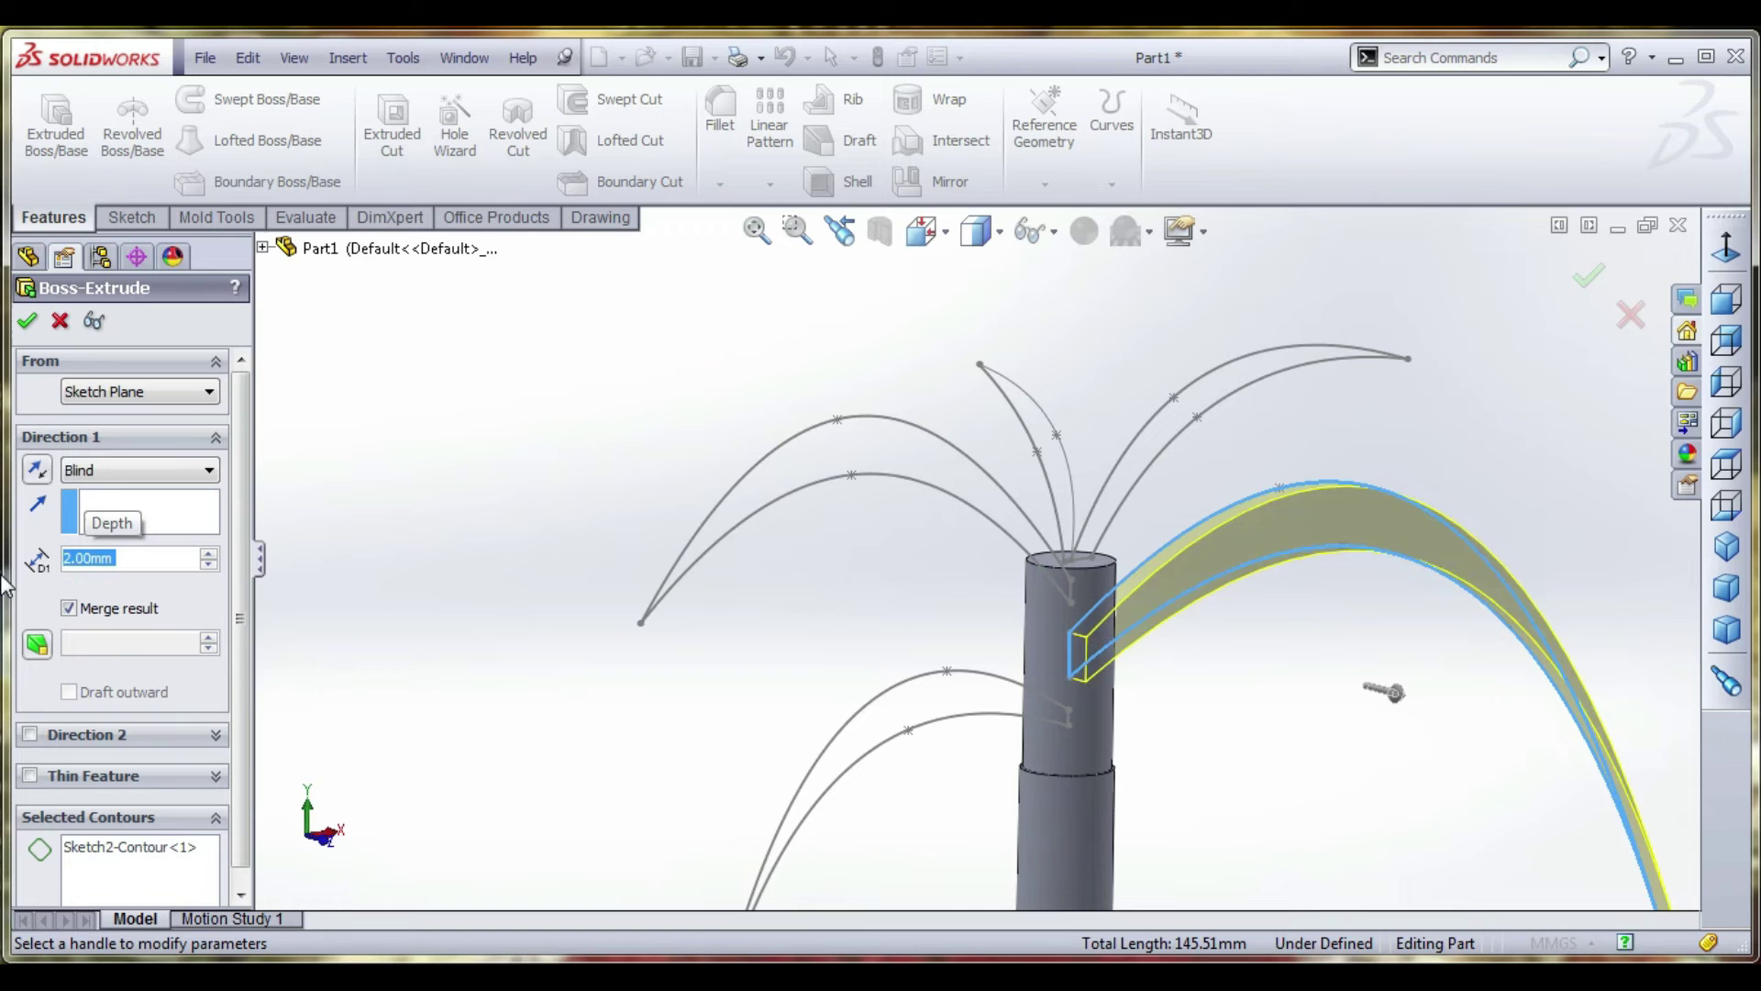
{"action": "left_click", "coordinate": [144, 469]}
{"action": "left_click", "coordinate": [101, 605]}
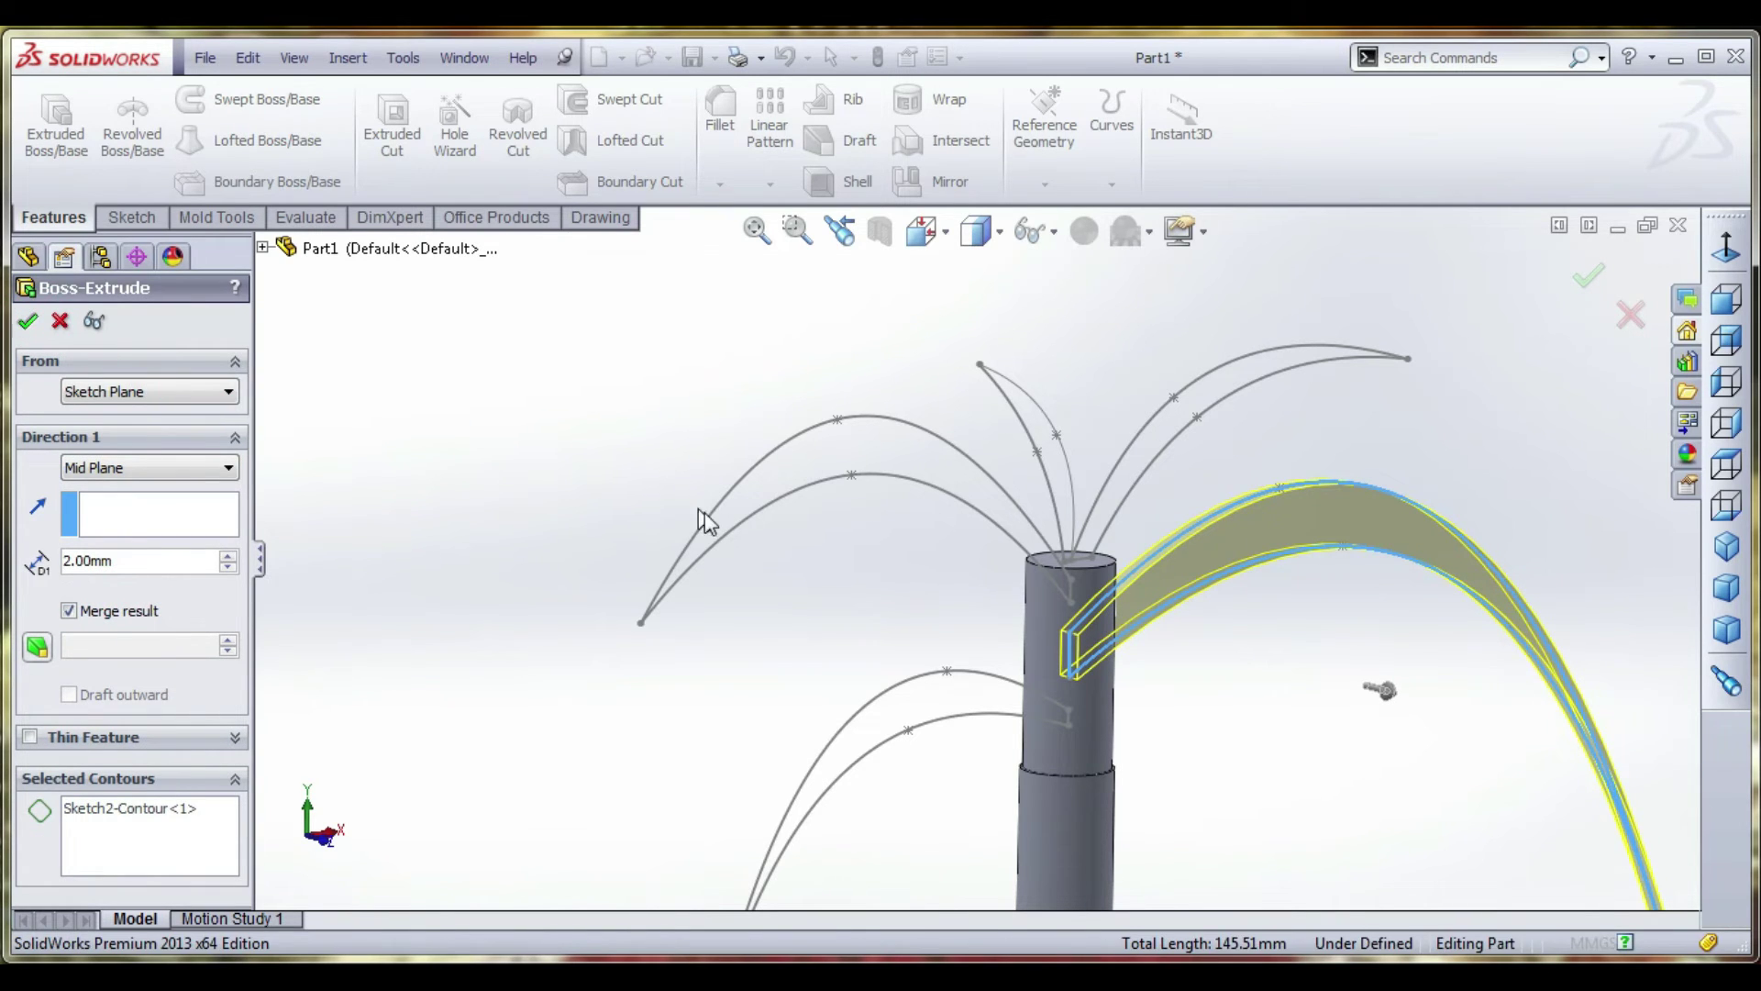
Expand the first leaf extrusion and show its absorbed Sketch2 in the model
{"action": "left_click", "coordinate": [24, 521]}
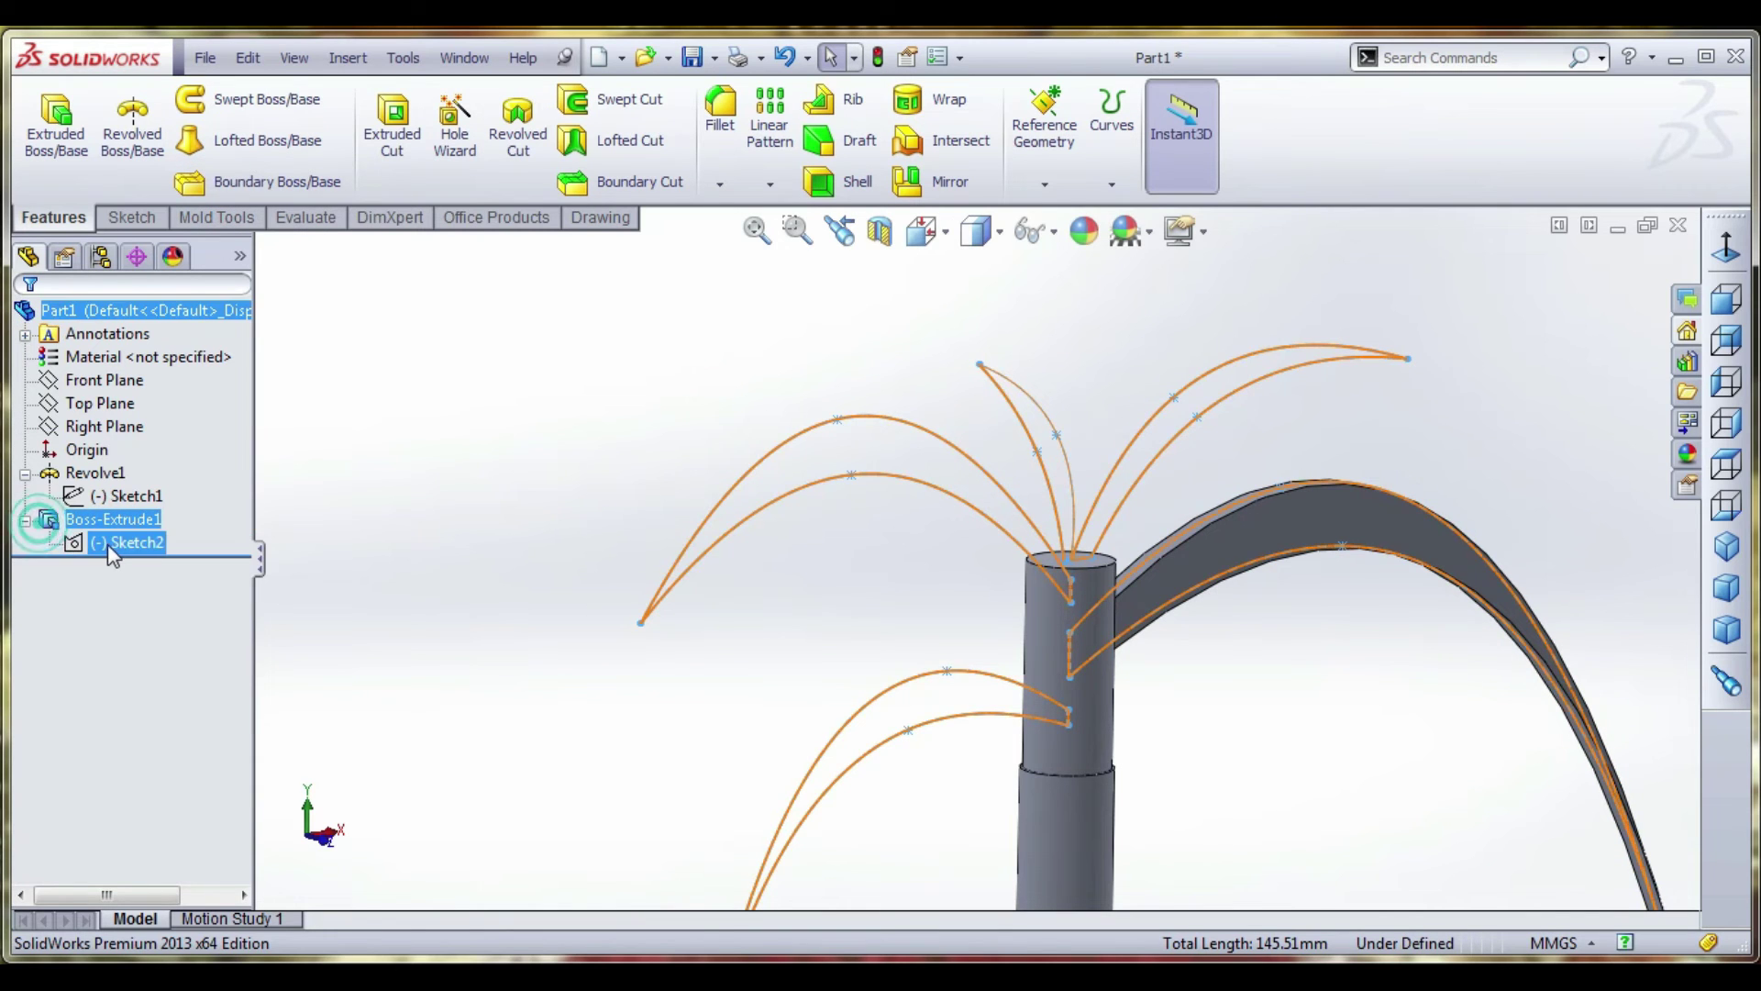
{"action": "right_click", "coordinate": [117, 543]}
{"action": "left_click", "coordinate": [131, 500]}
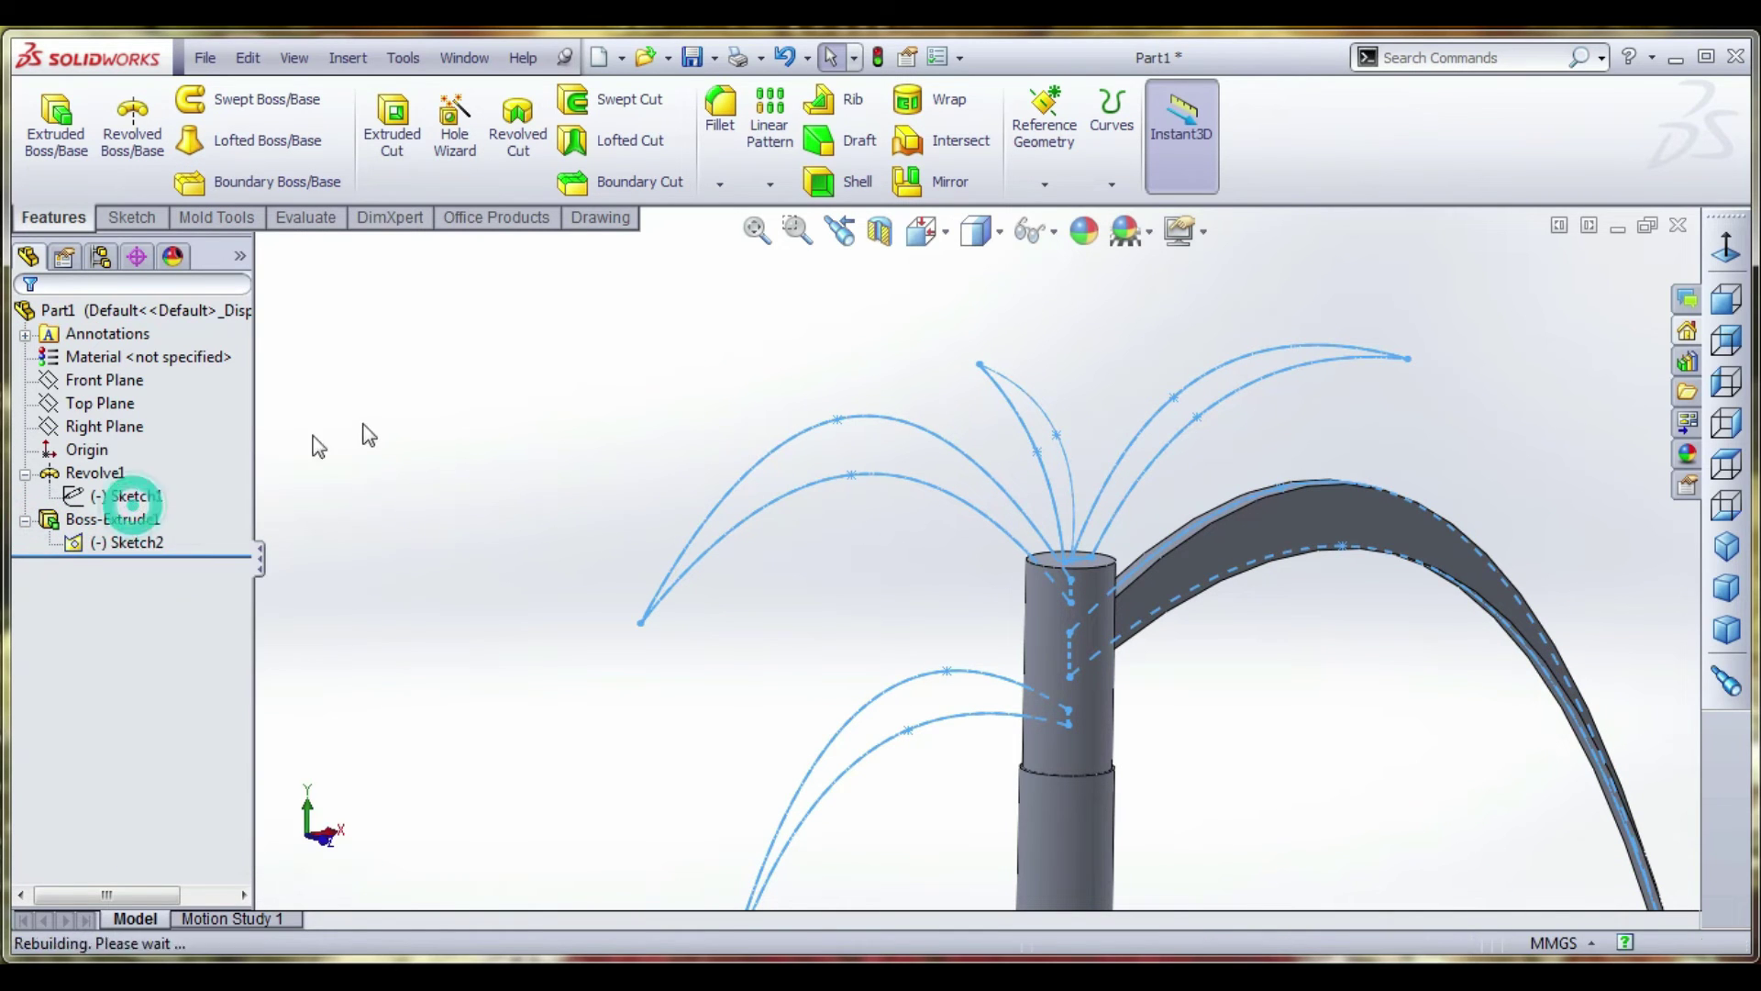
Extrude the upper left leaf contour of Sketch2 2 mm with the Mid Plane end condition
{"action": "left_click", "coordinate": [56, 128]}
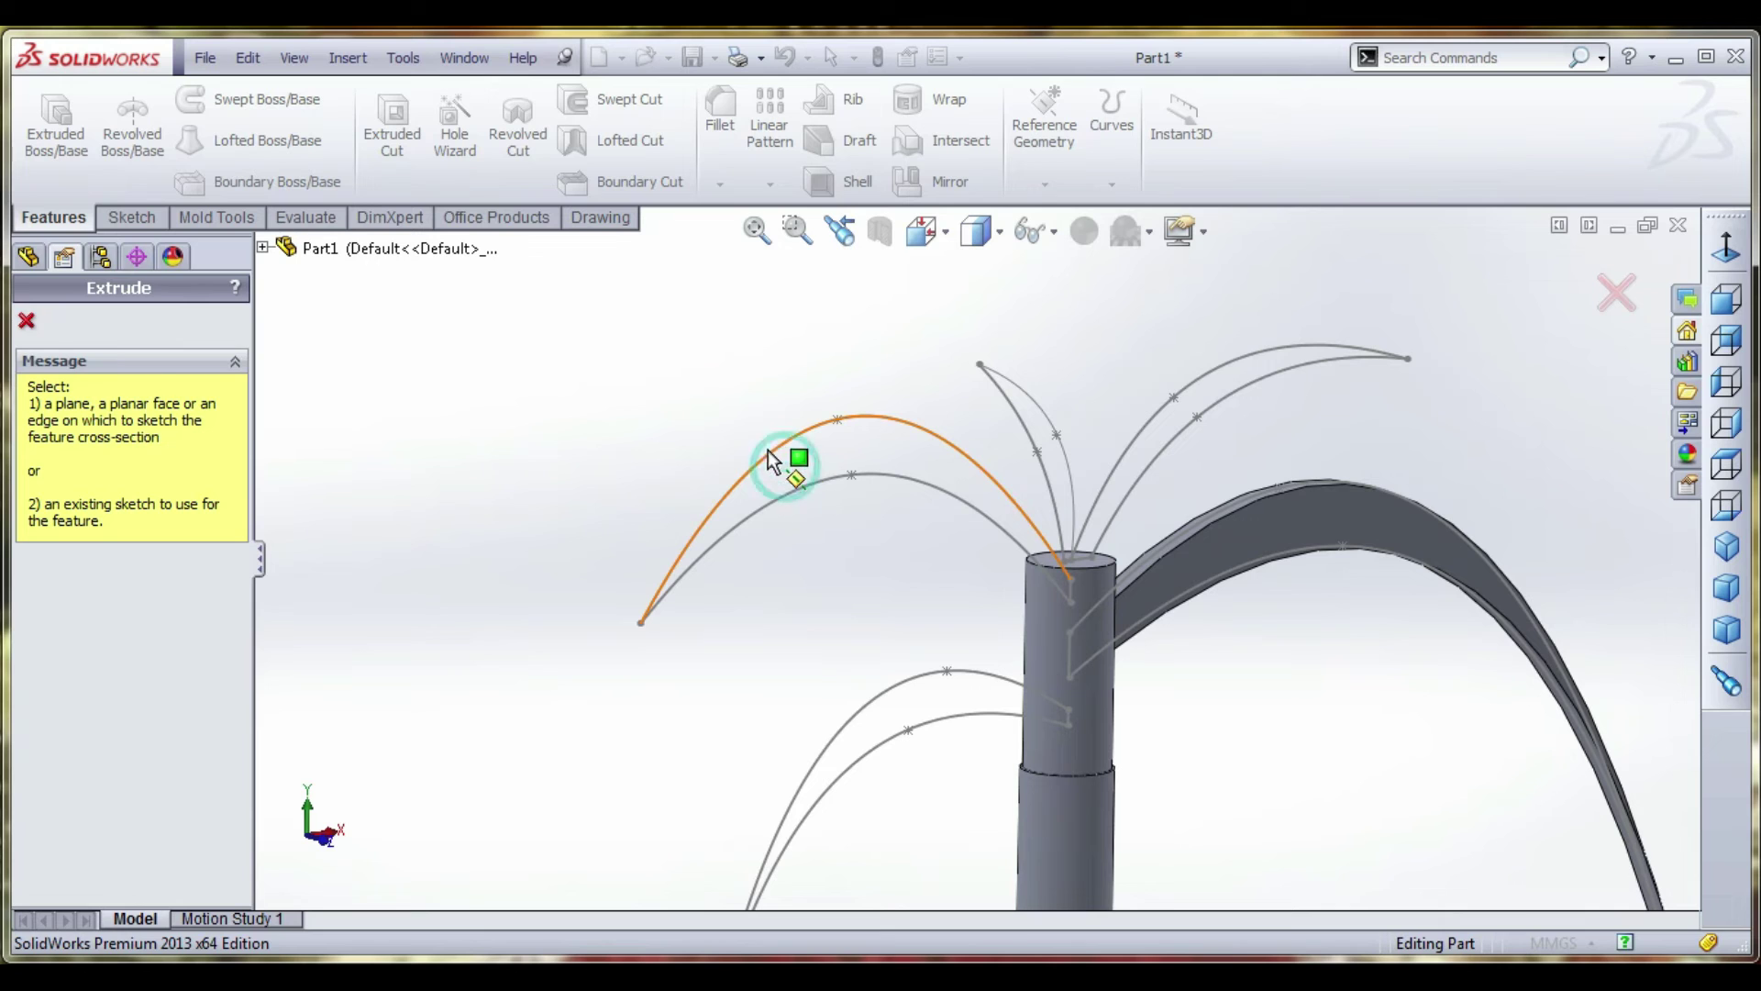
{"action": "left_click", "coordinate": [773, 453]}
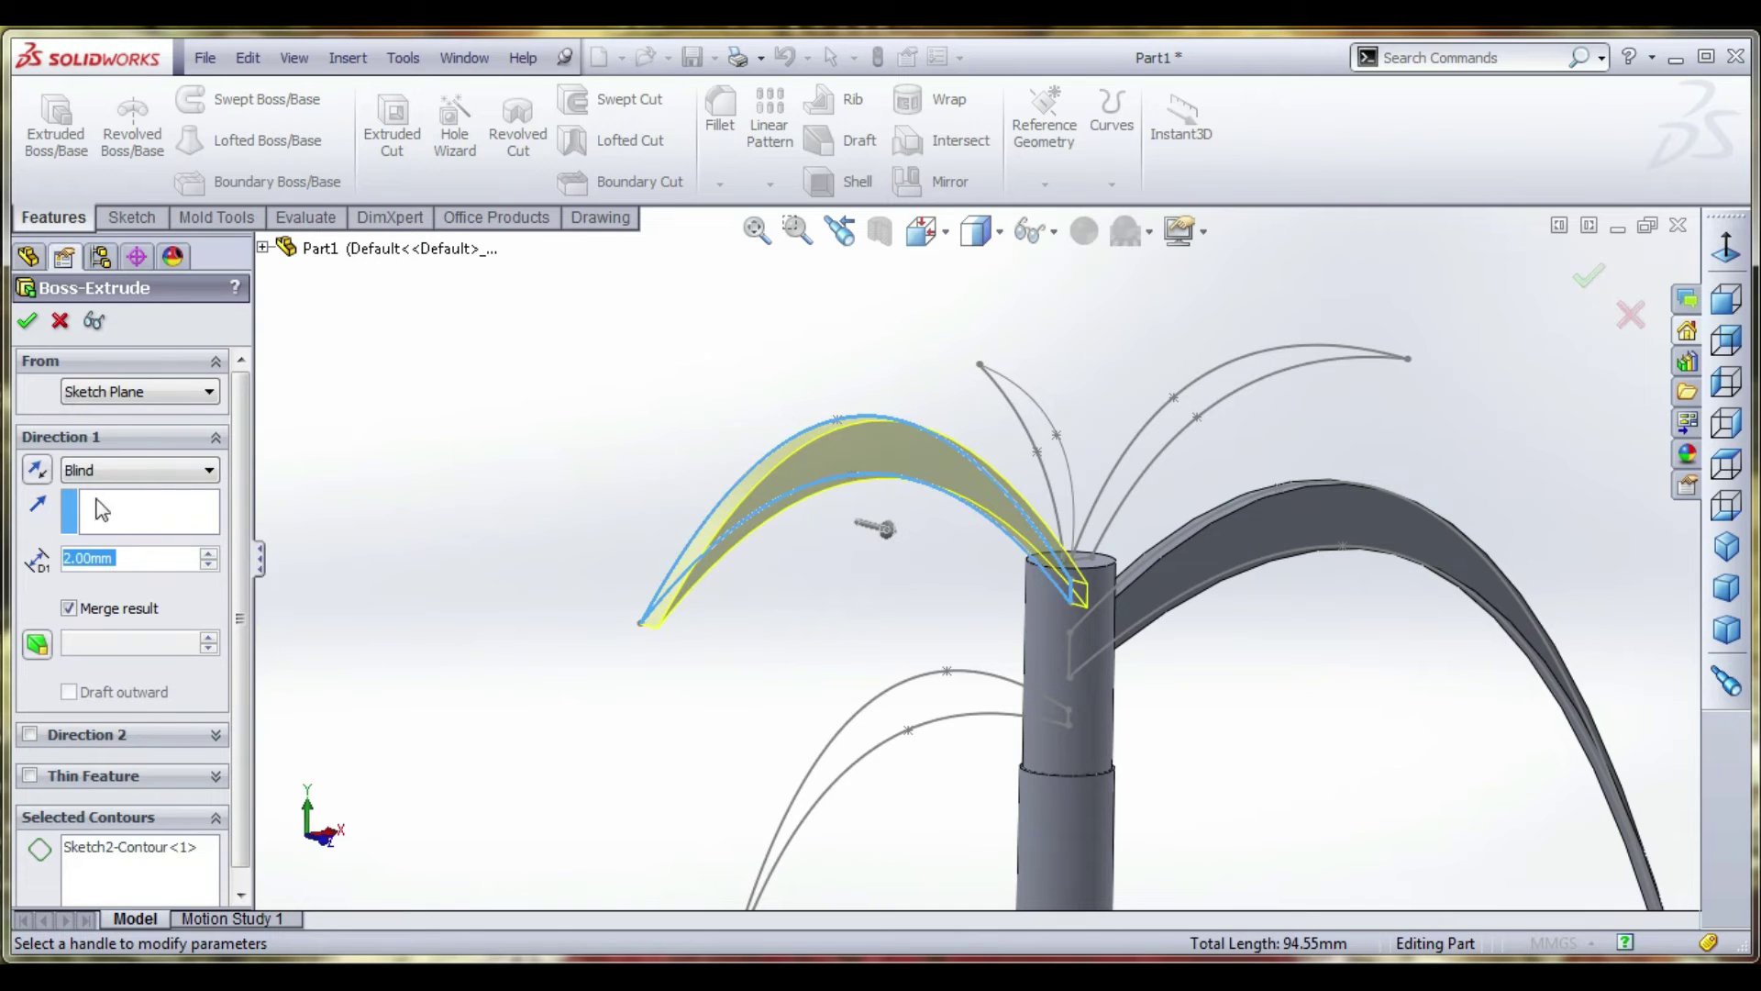
{"action": "left_click", "coordinate": [137, 469]}
{"action": "left_click", "coordinate": [101, 598]}
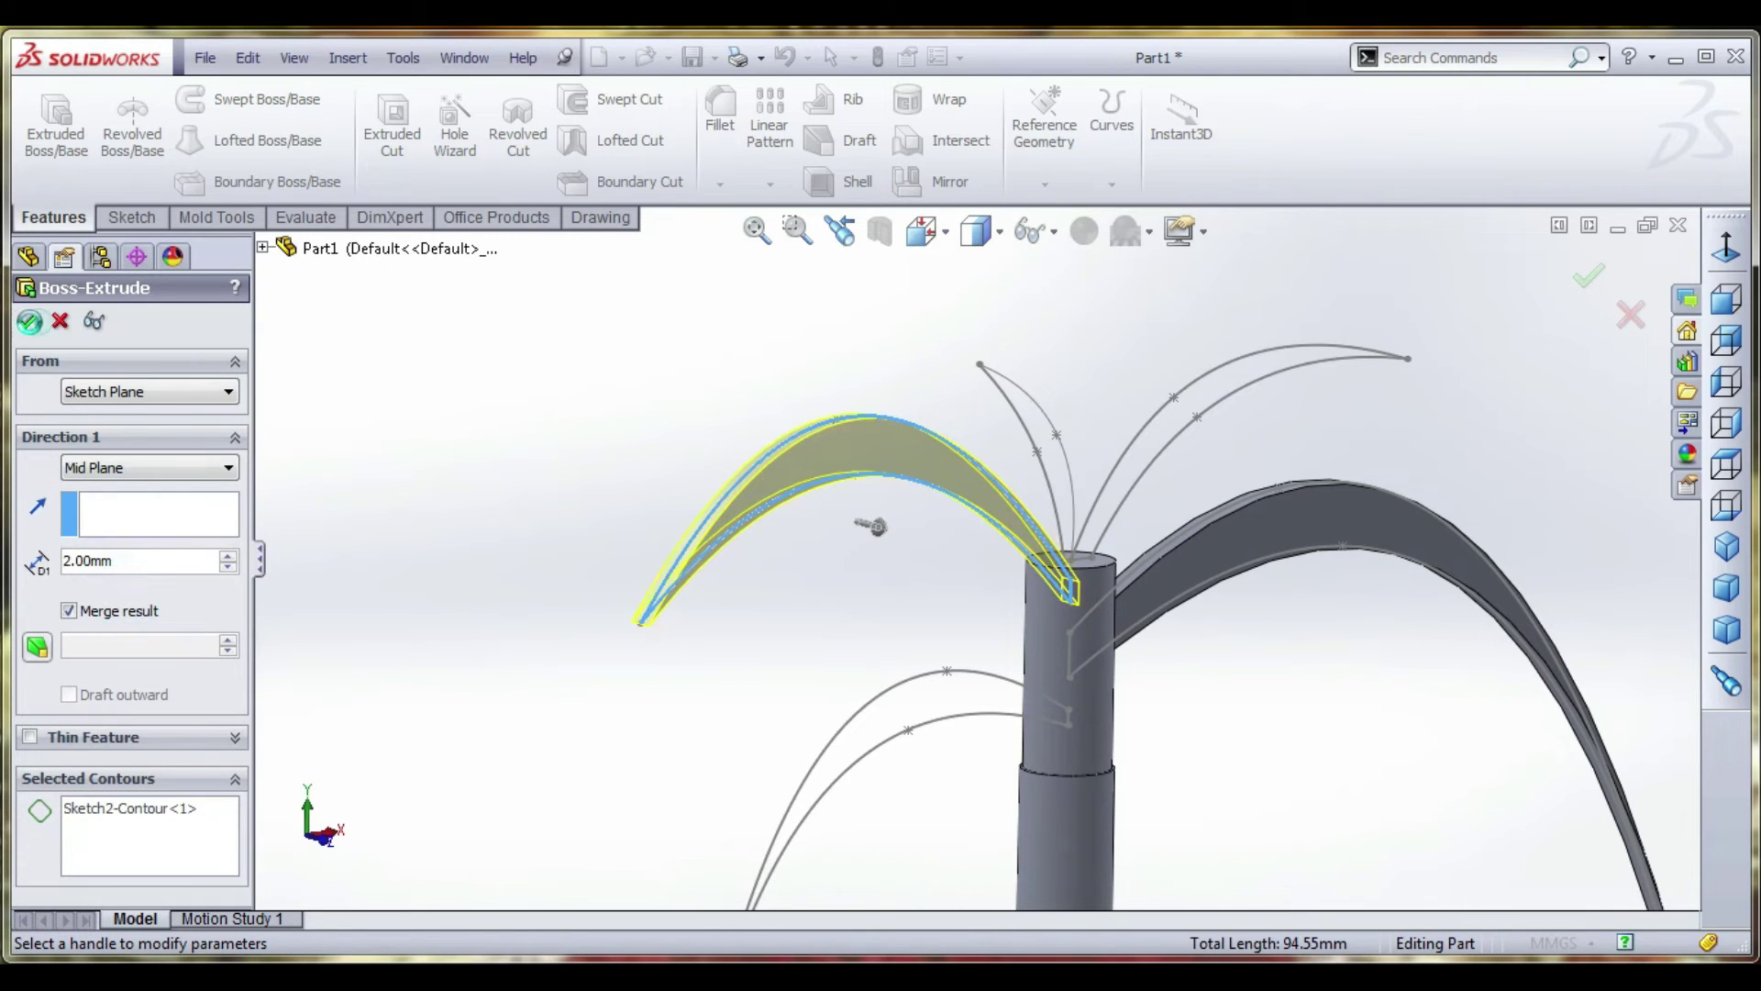
{"action": "left_click", "coordinate": [29, 320]}
Extrude the small top leaf contour of Sketch2 2 mm with the Mid Plane end condition
{"action": "left_click", "coordinate": [55, 124]}
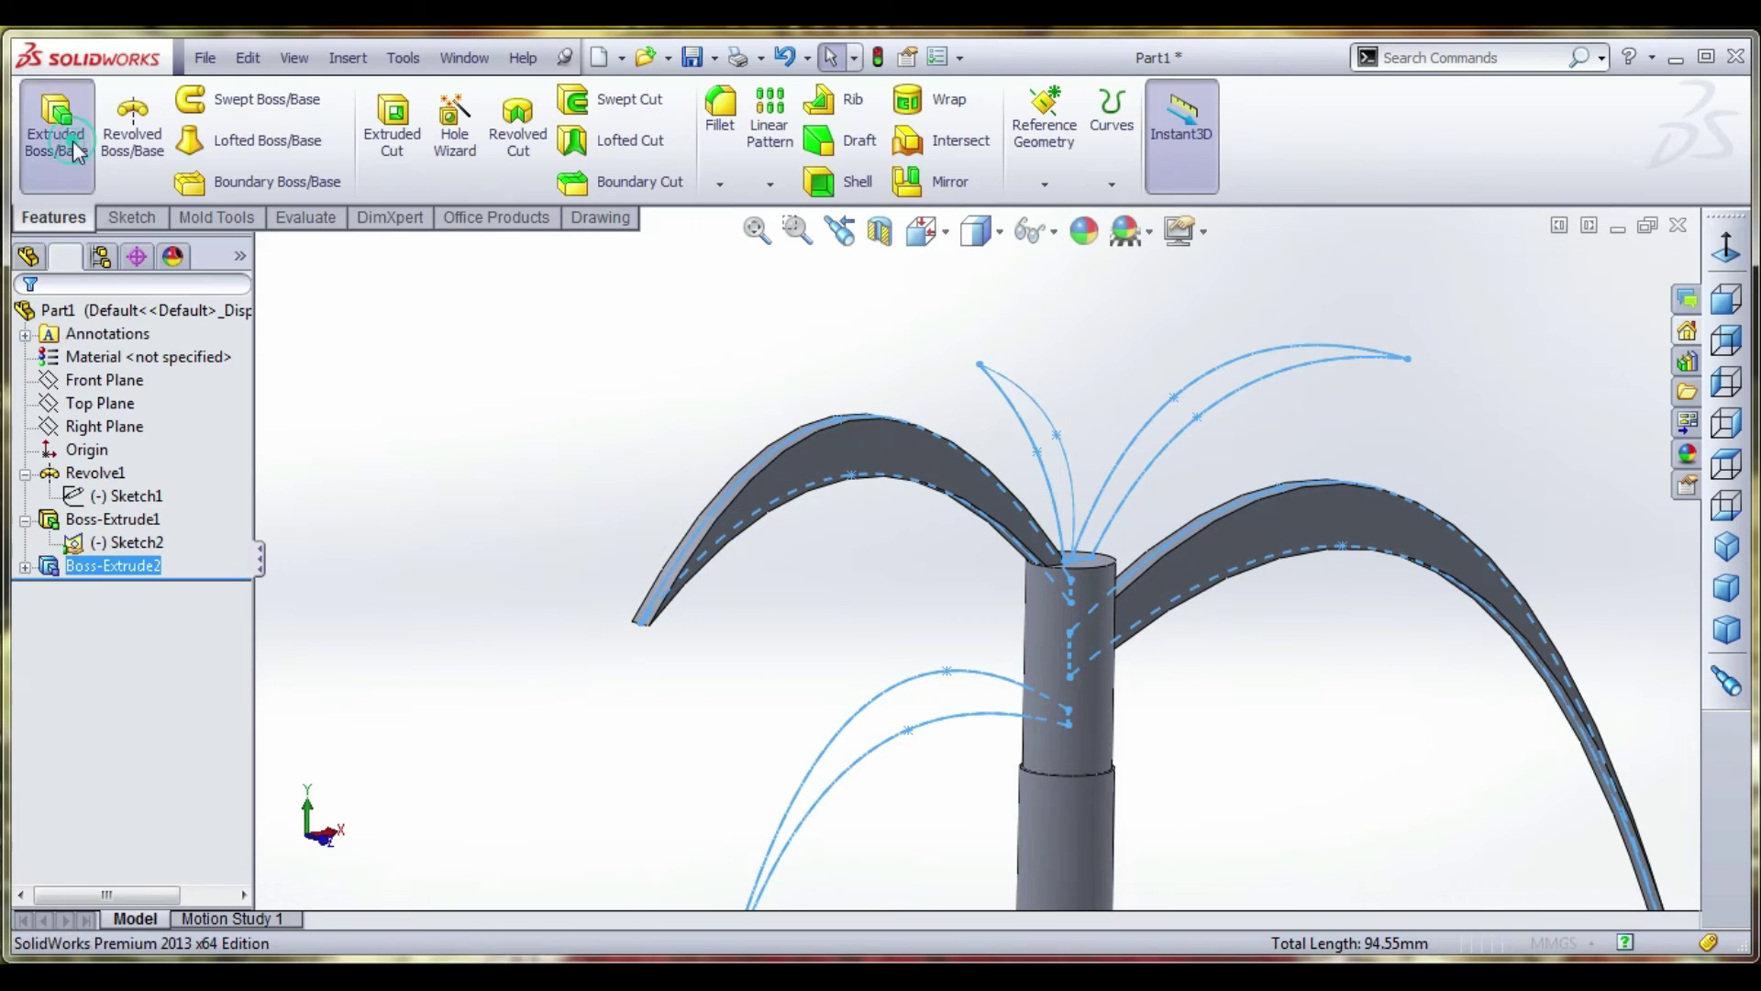
{"action": "left_click", "coordinate": [981, 395]}
{"action": "left_click_drag", "start_coordinate": [1054, 408], "coordinate": [1069, 418]}
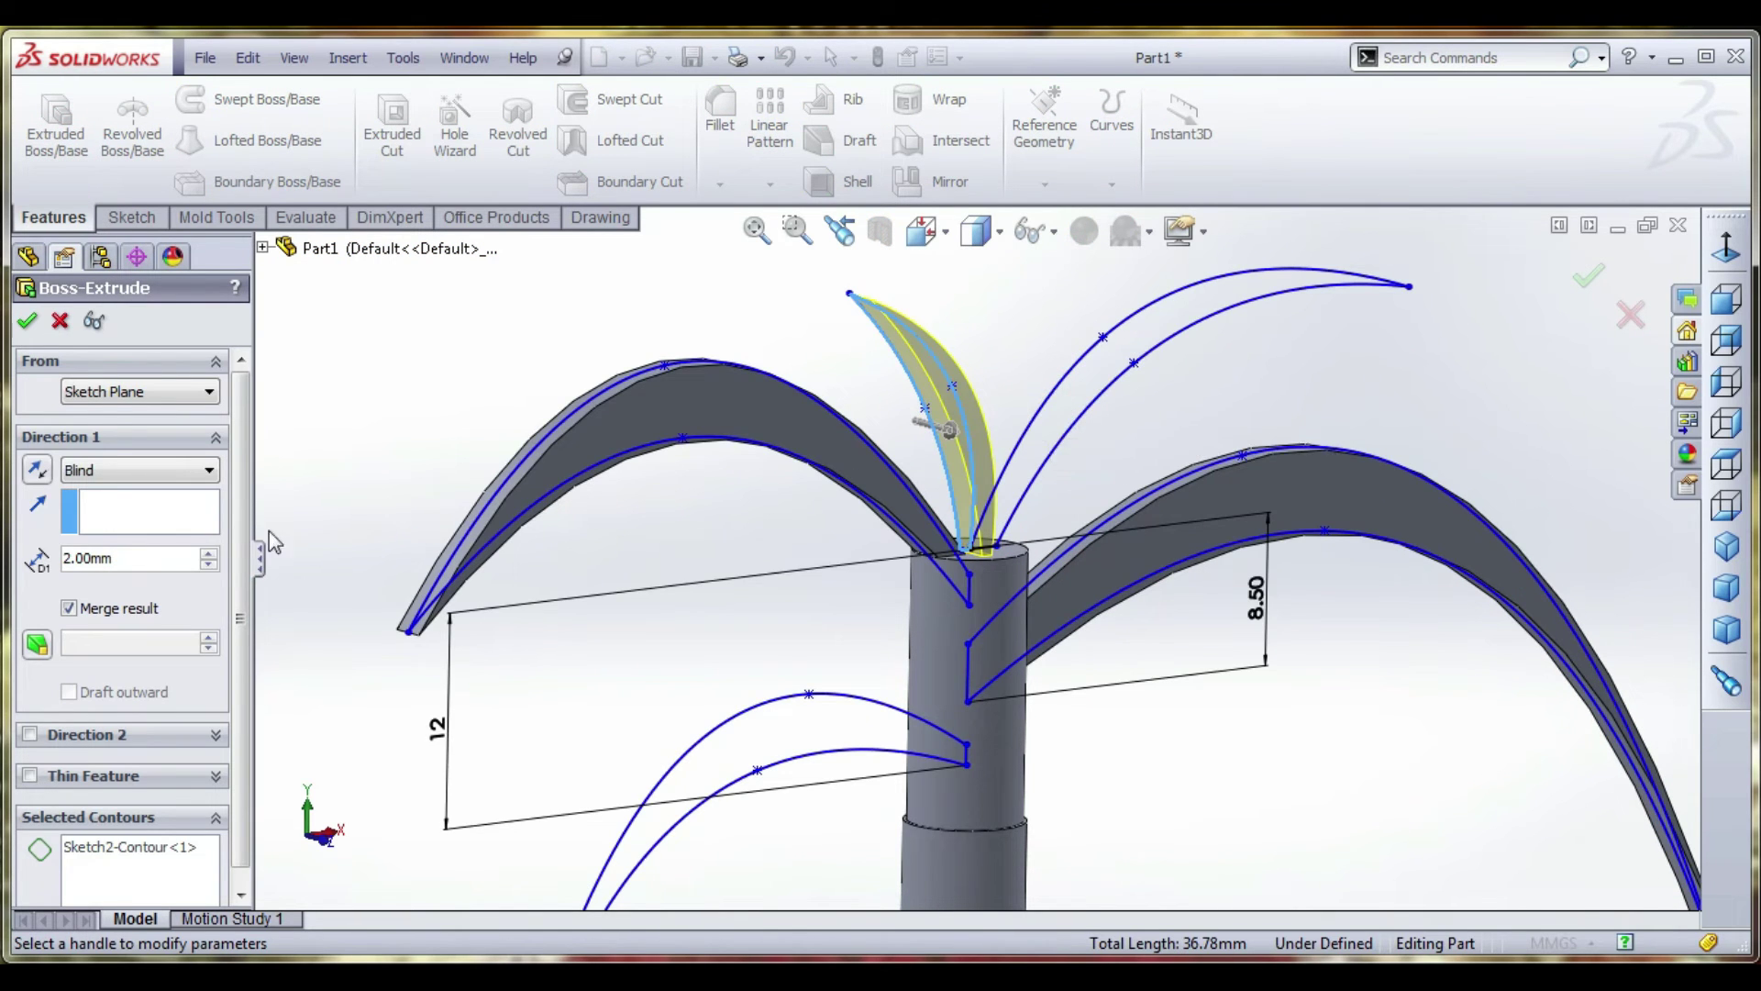
{"action": "left_click", "coordinate": [137, 469]}
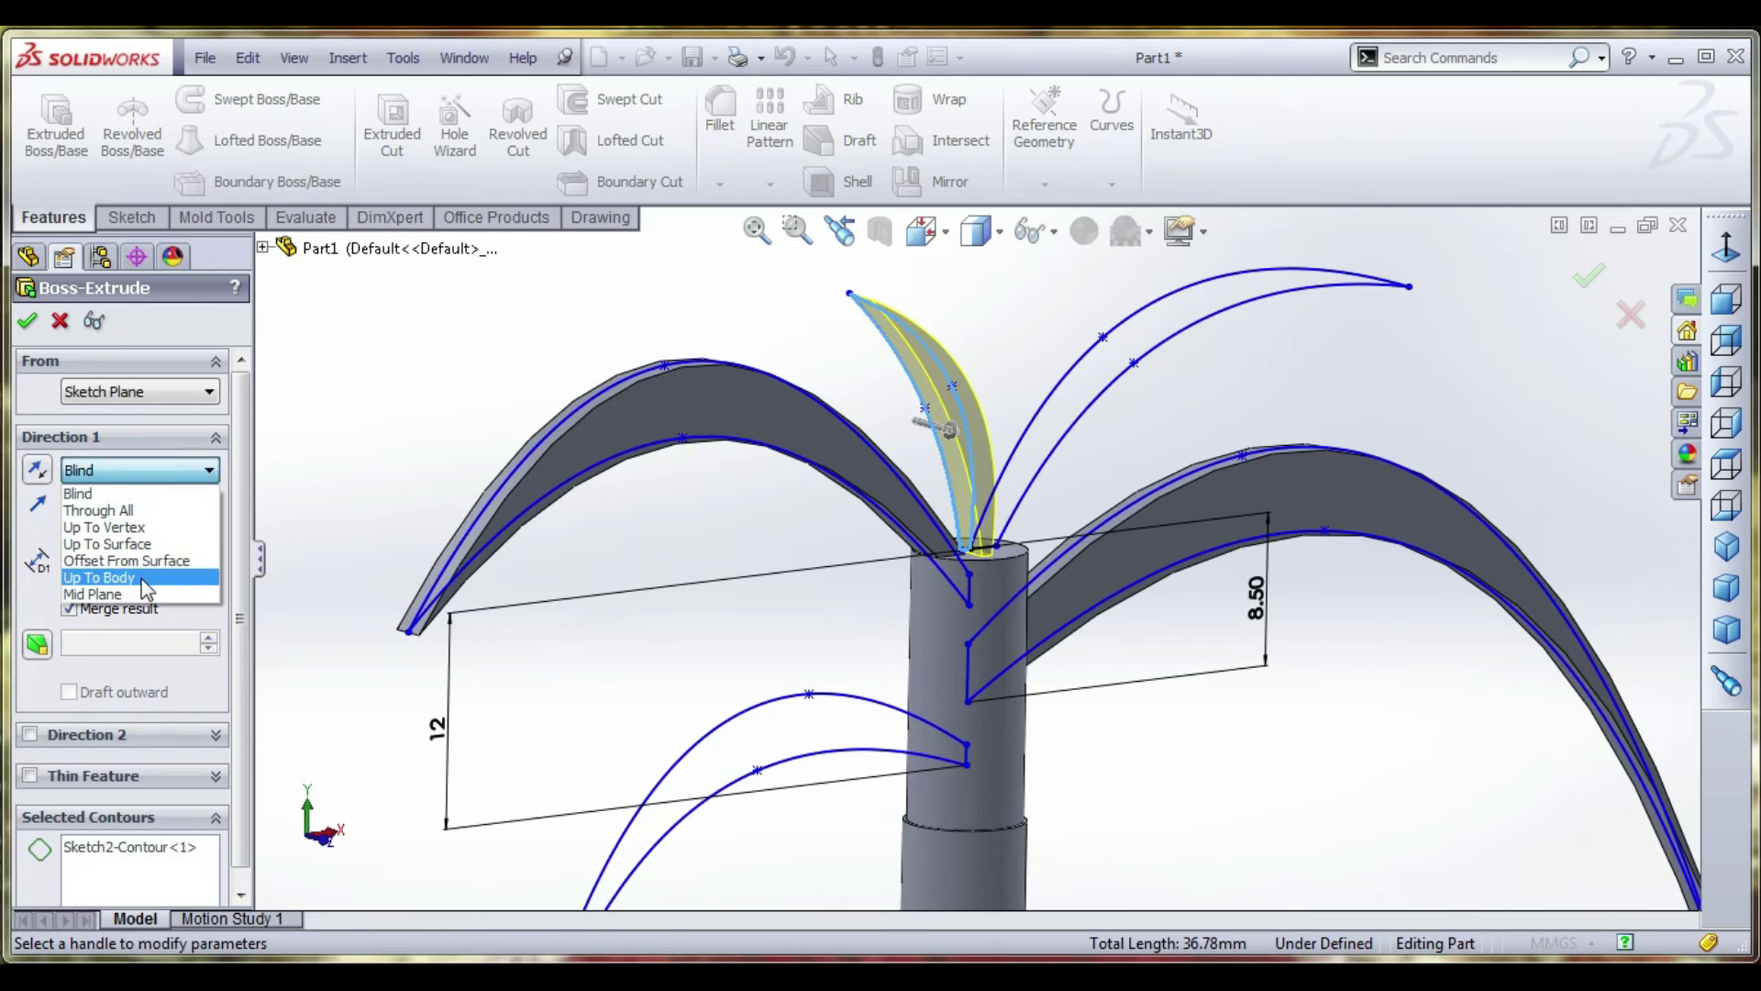
{"action": "left_click", "coordinate": [101, 577]}
{"action": "left_click", "coordinate": [26, 320]}
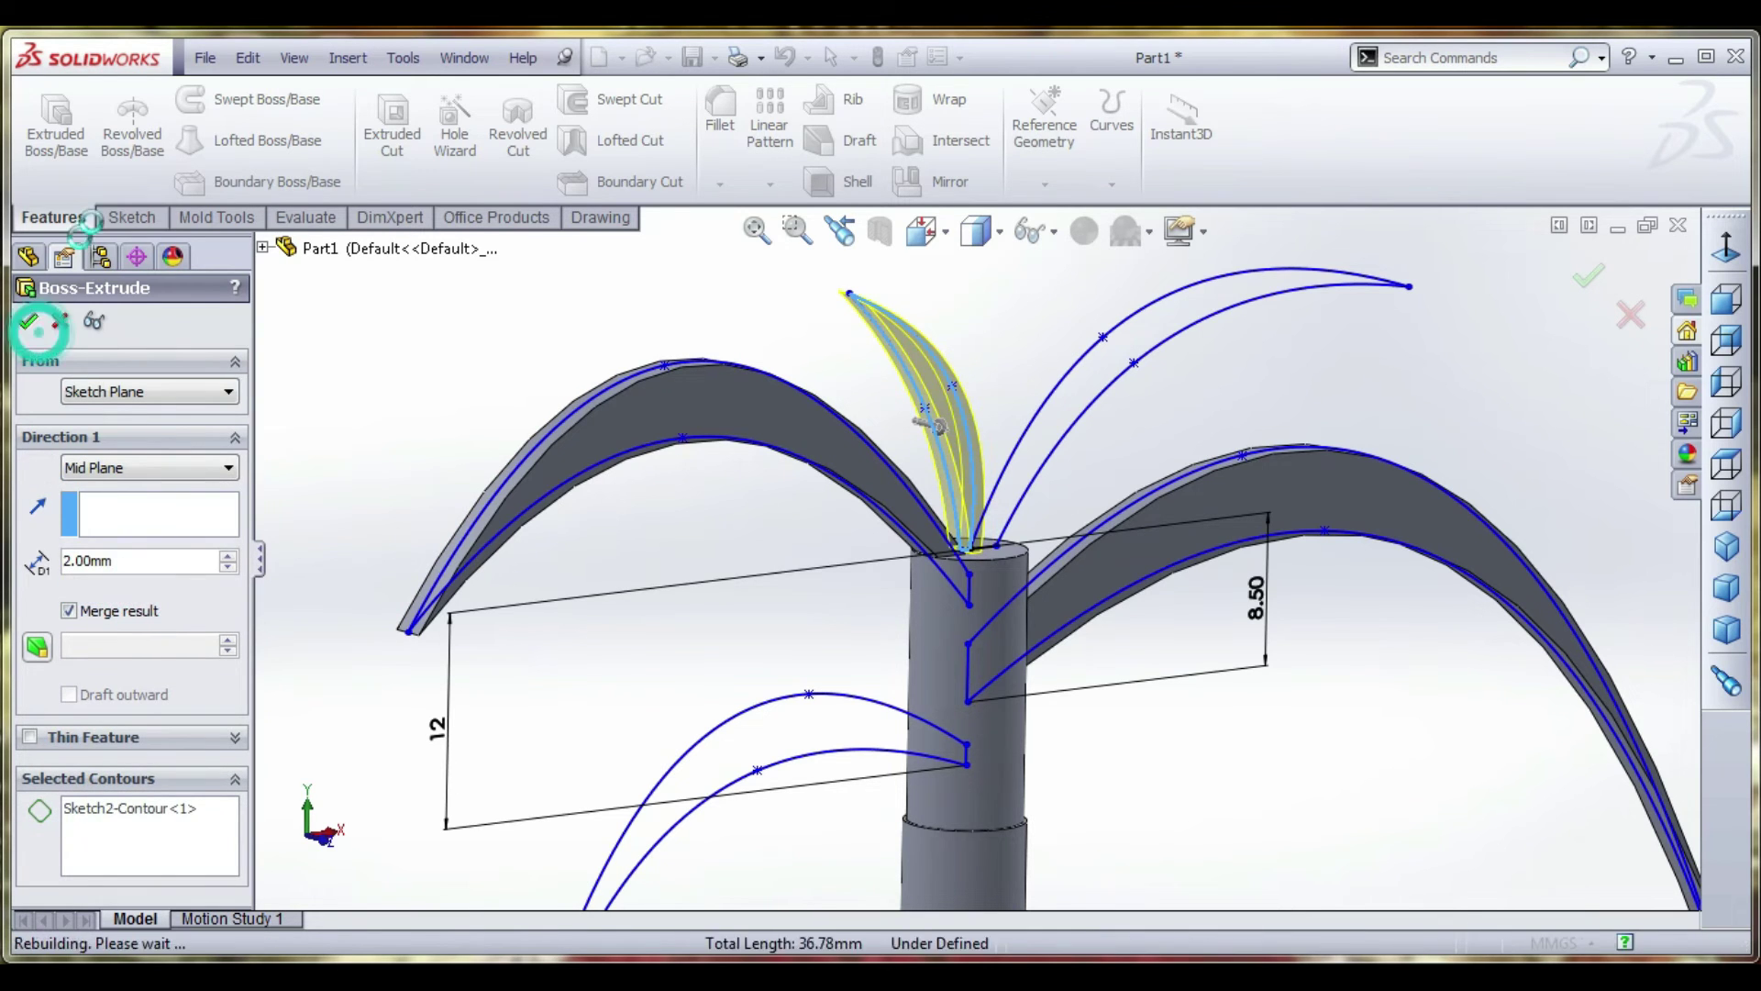
Extrude the upper right leaf contour of Sketch2 2 mm with the Mid Plane end condition
{"action": "left_click", "coordinate": [54, 151]}
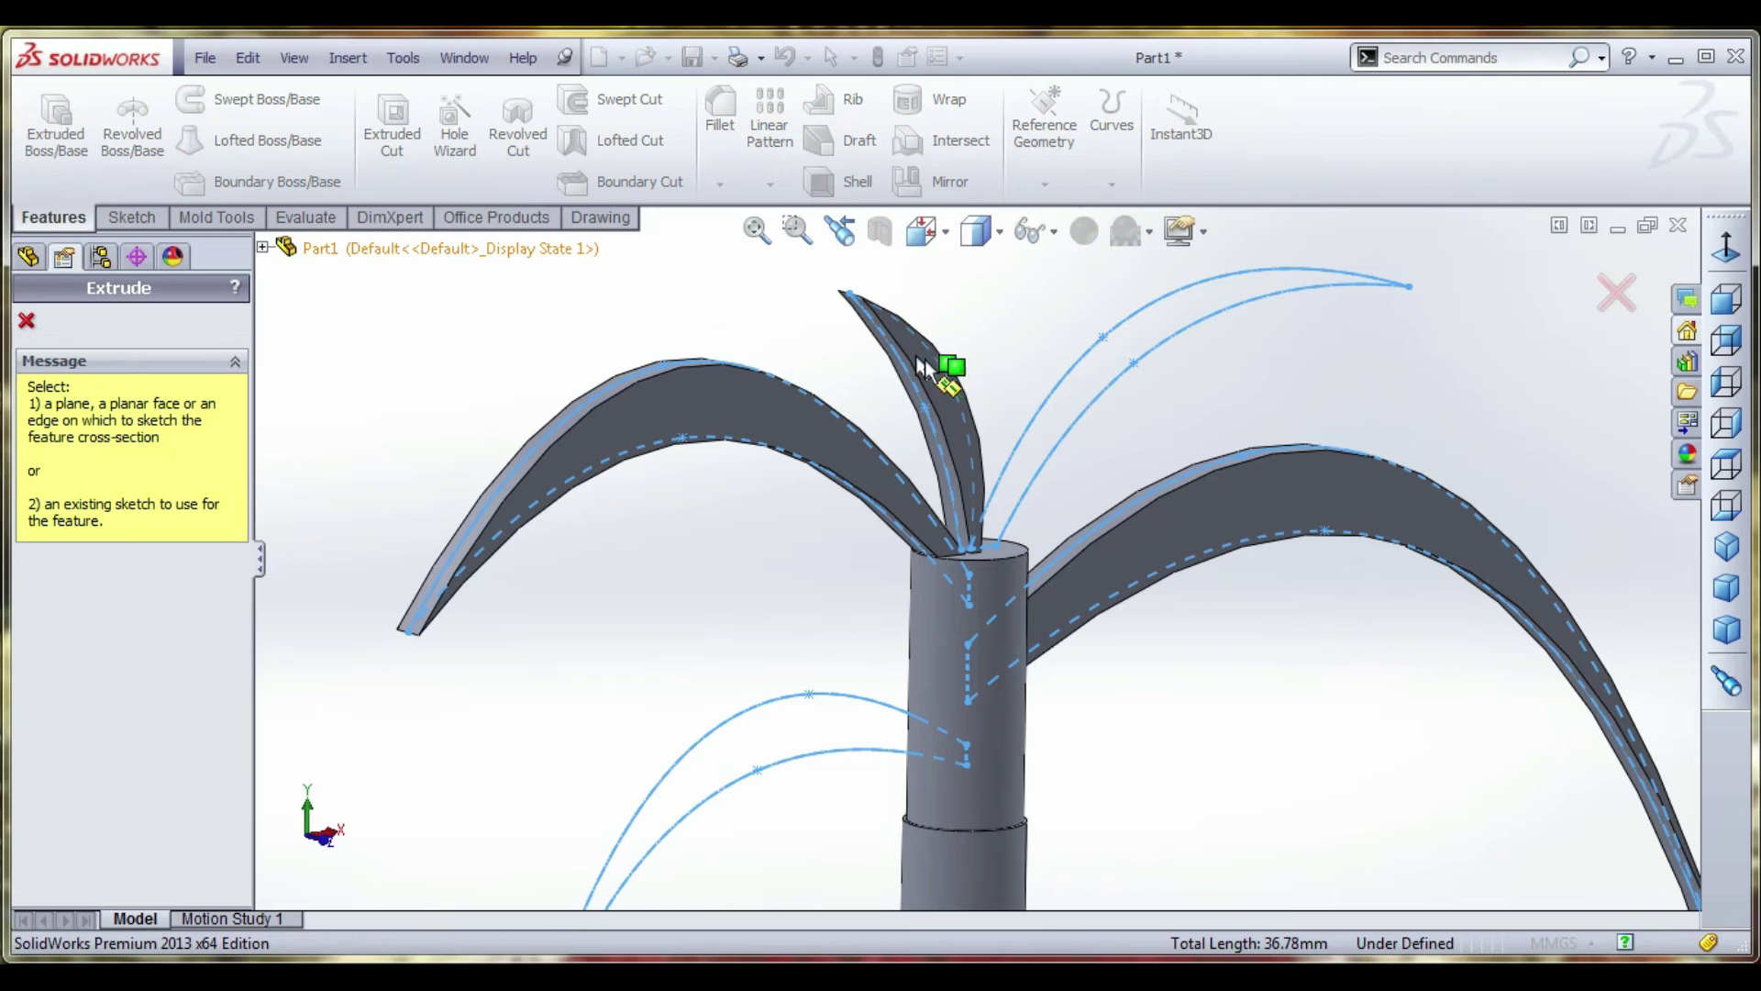
{"action": "left_click", "coordinate": [1052, 401]}
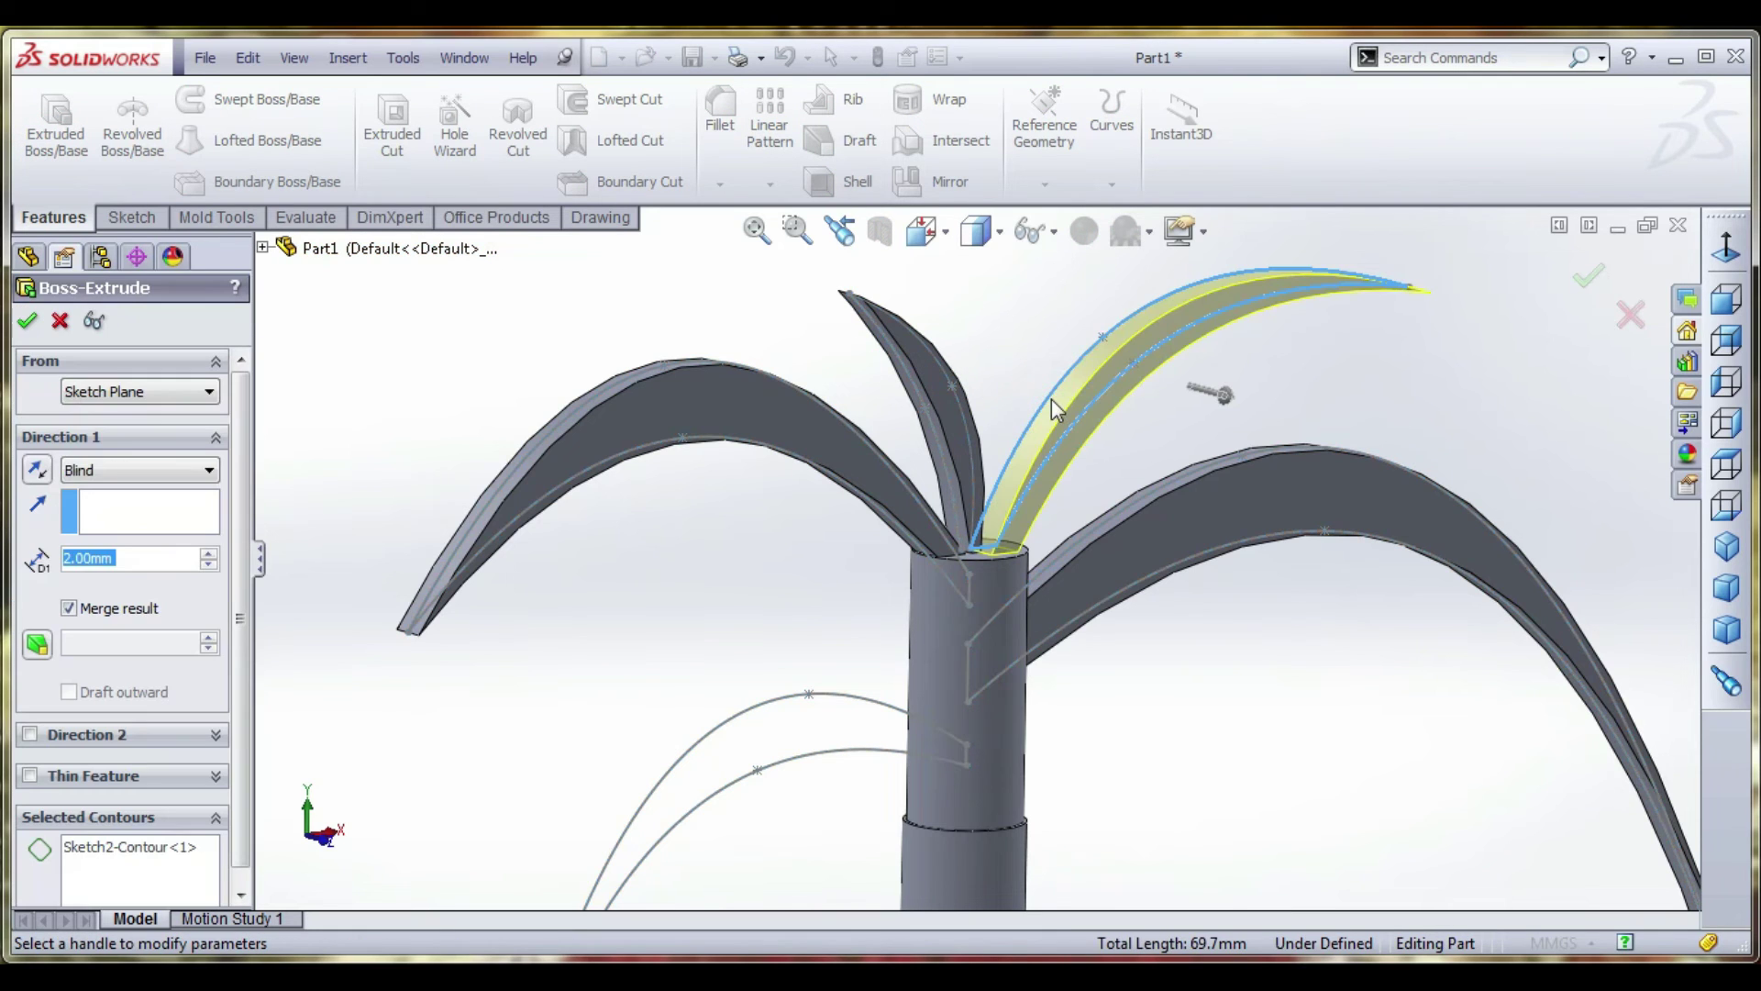
{"action": "left_click", "coordinate": [138, 470]}
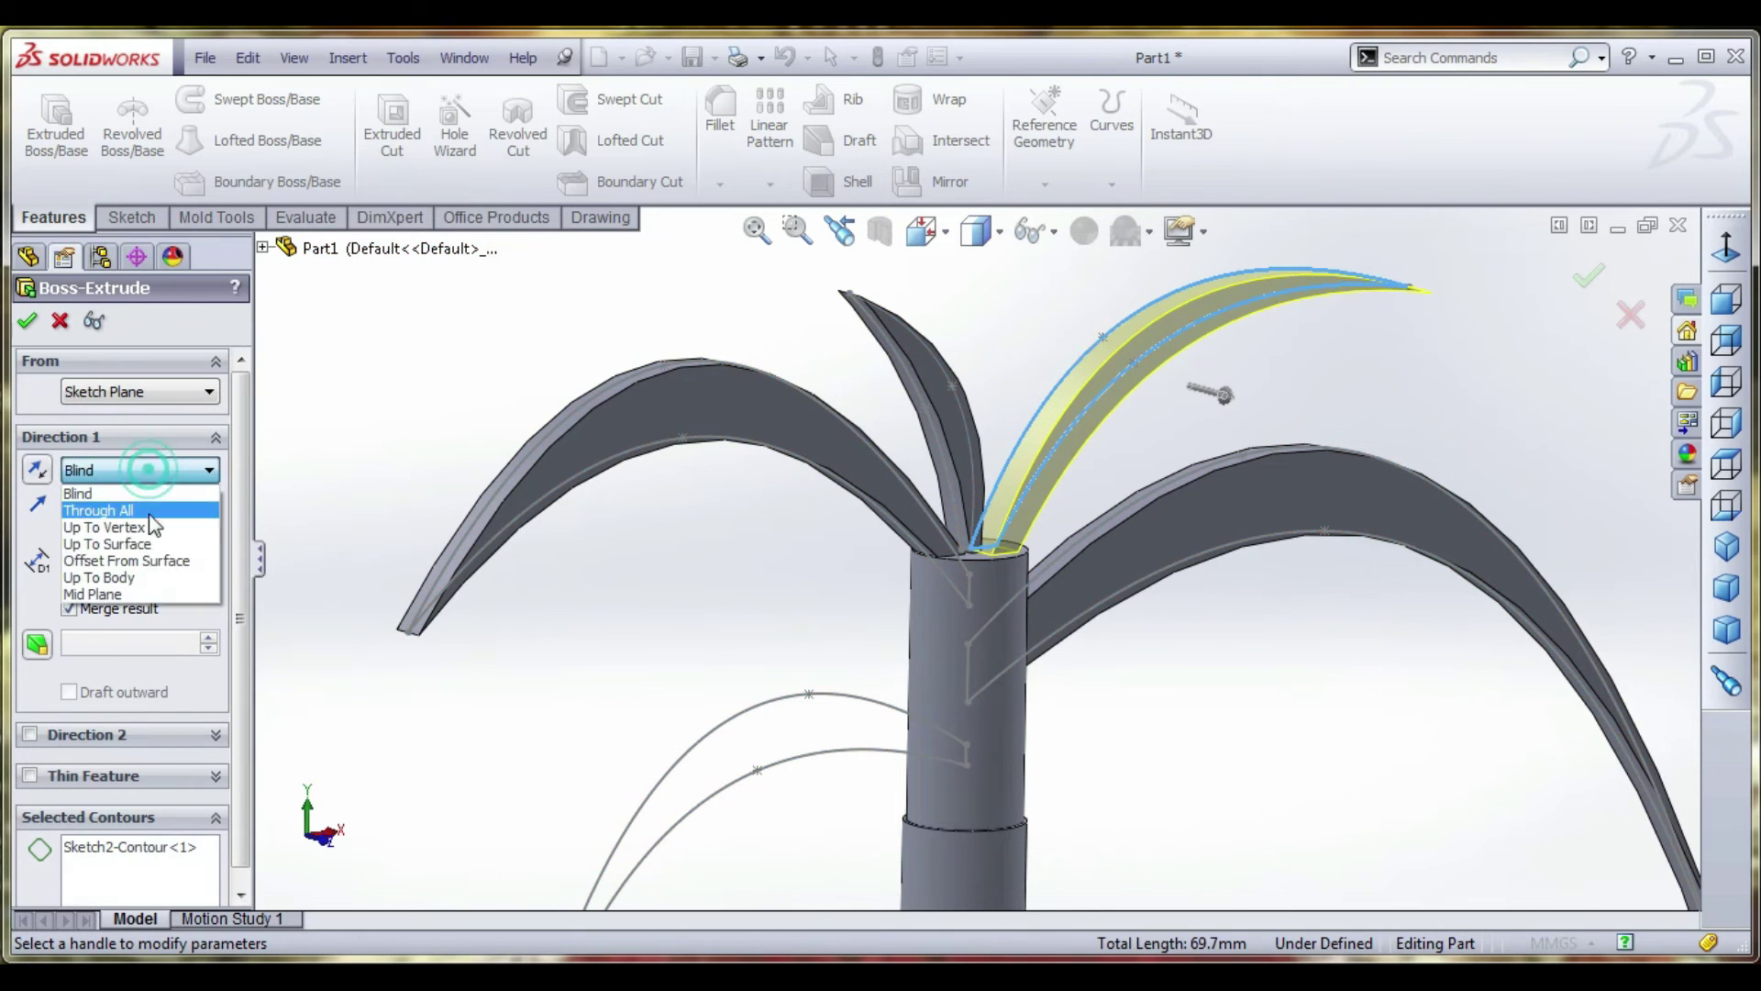
{"action": "left_click", "coordinate": [154, 587]}
{"action": "left_click", "coordinate": [26, 319]}
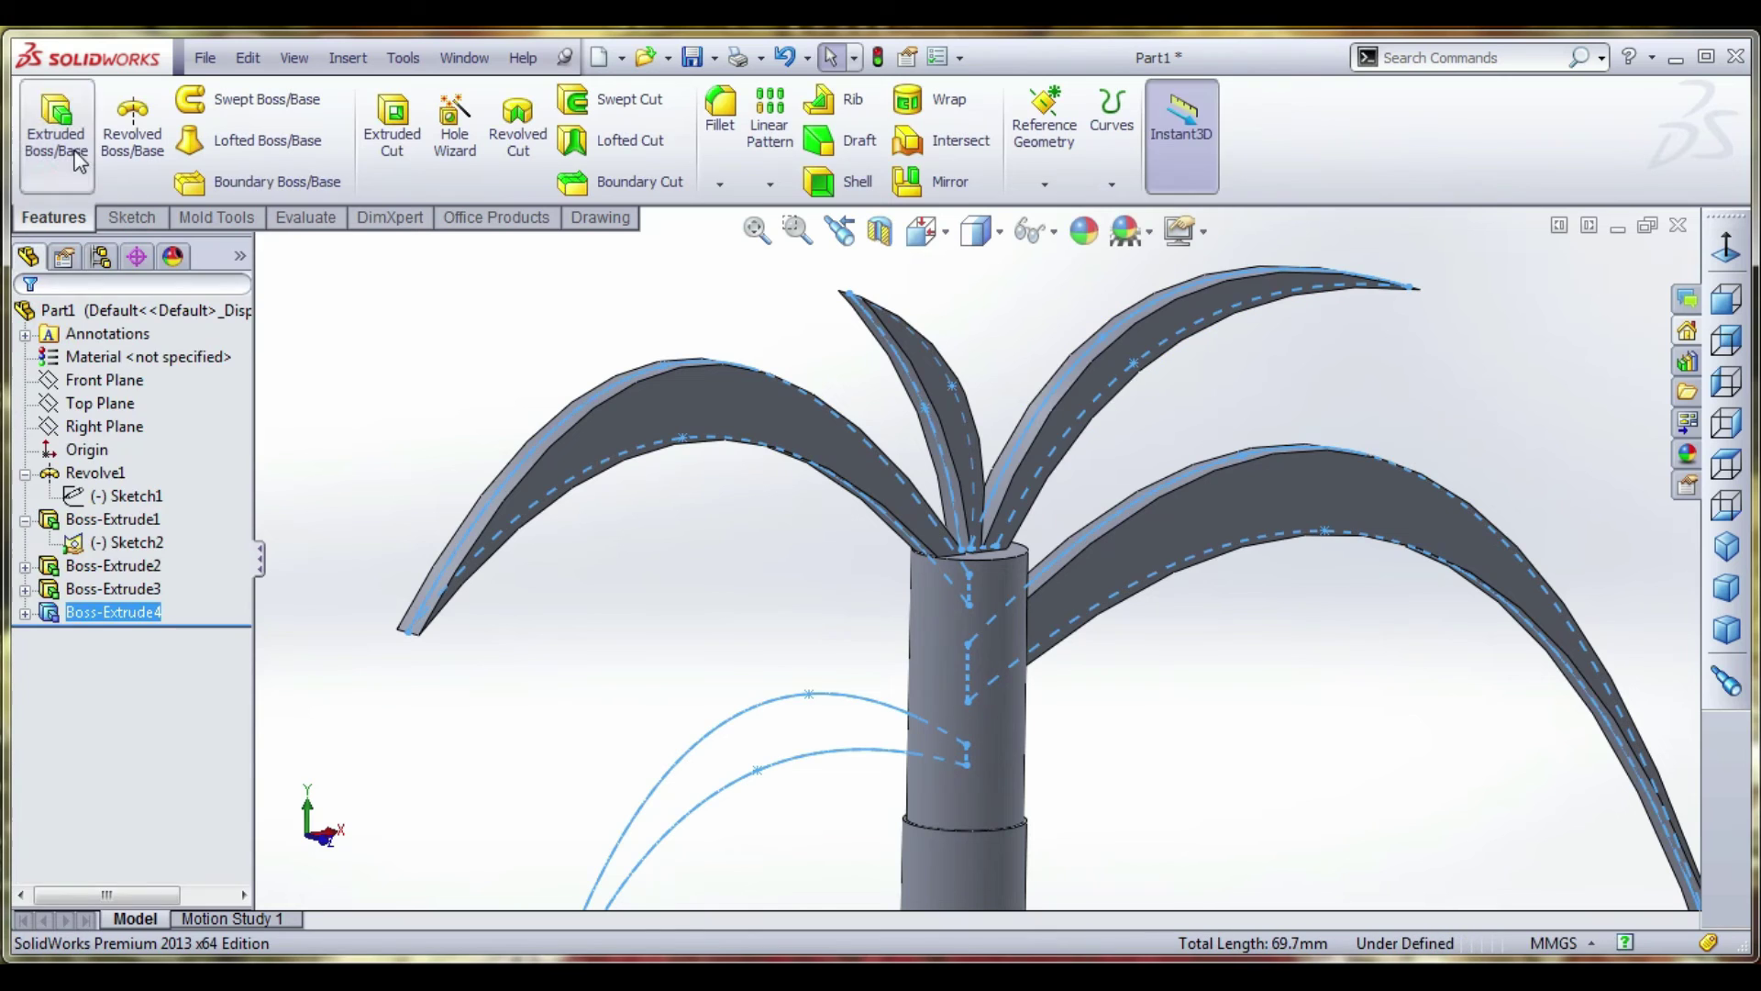
Extrude the lower left leaf contour of Sketch2 with the Mid Plane end condition
{"action": "left_click", "coordinate": [56, 124]}
{"action": "left_click", "coordinate": [742, 720]}
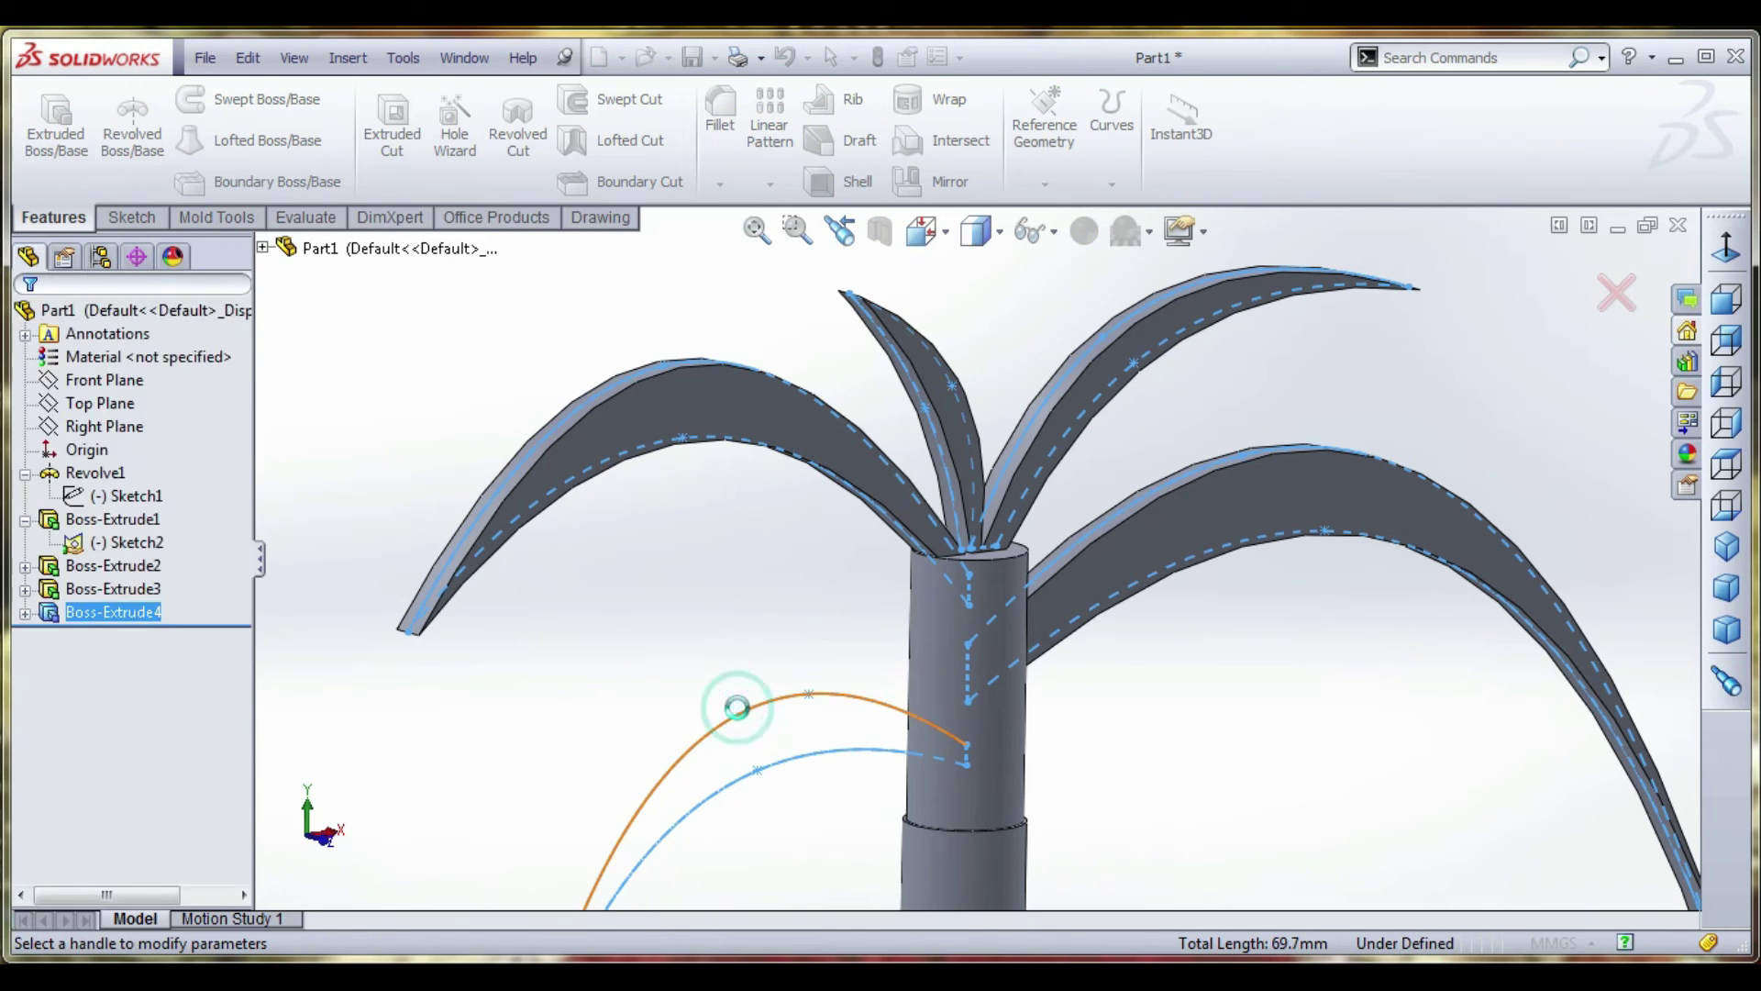
{"action": "left_click", "coordinate": [124, 470]}
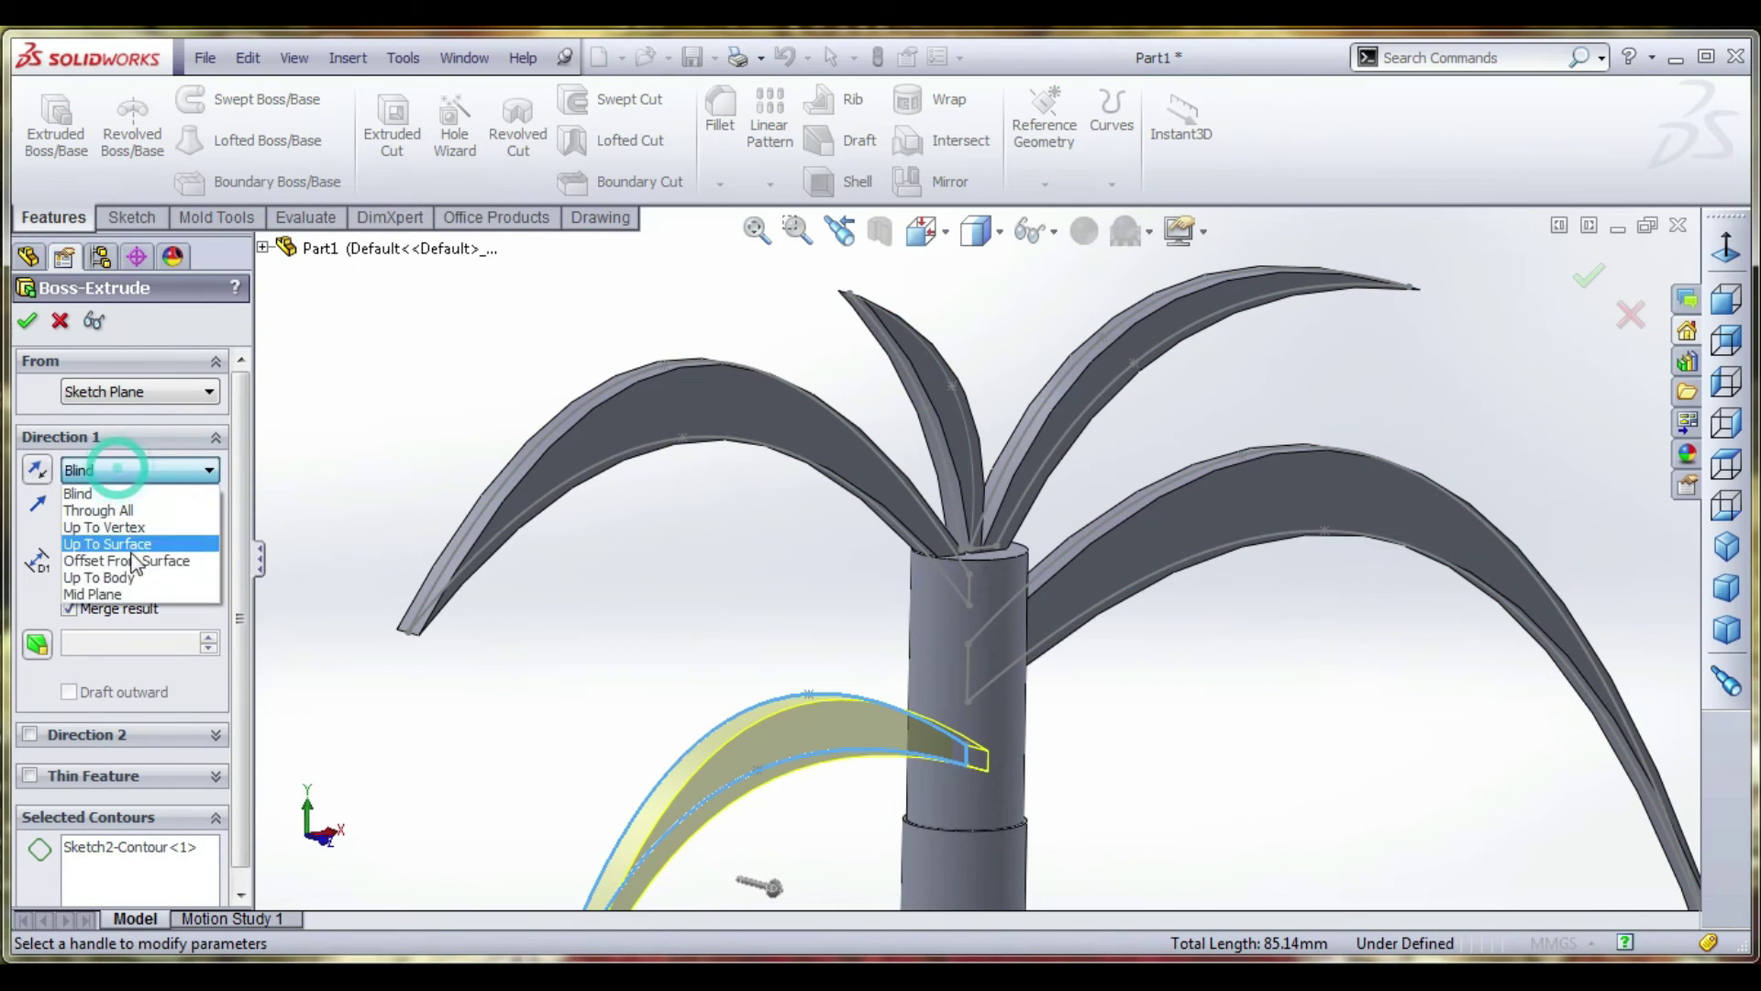
{"action": "left_click", "coordinate": [147, 601]}
{"action": "left_click", "coordinate": [28, 320]}
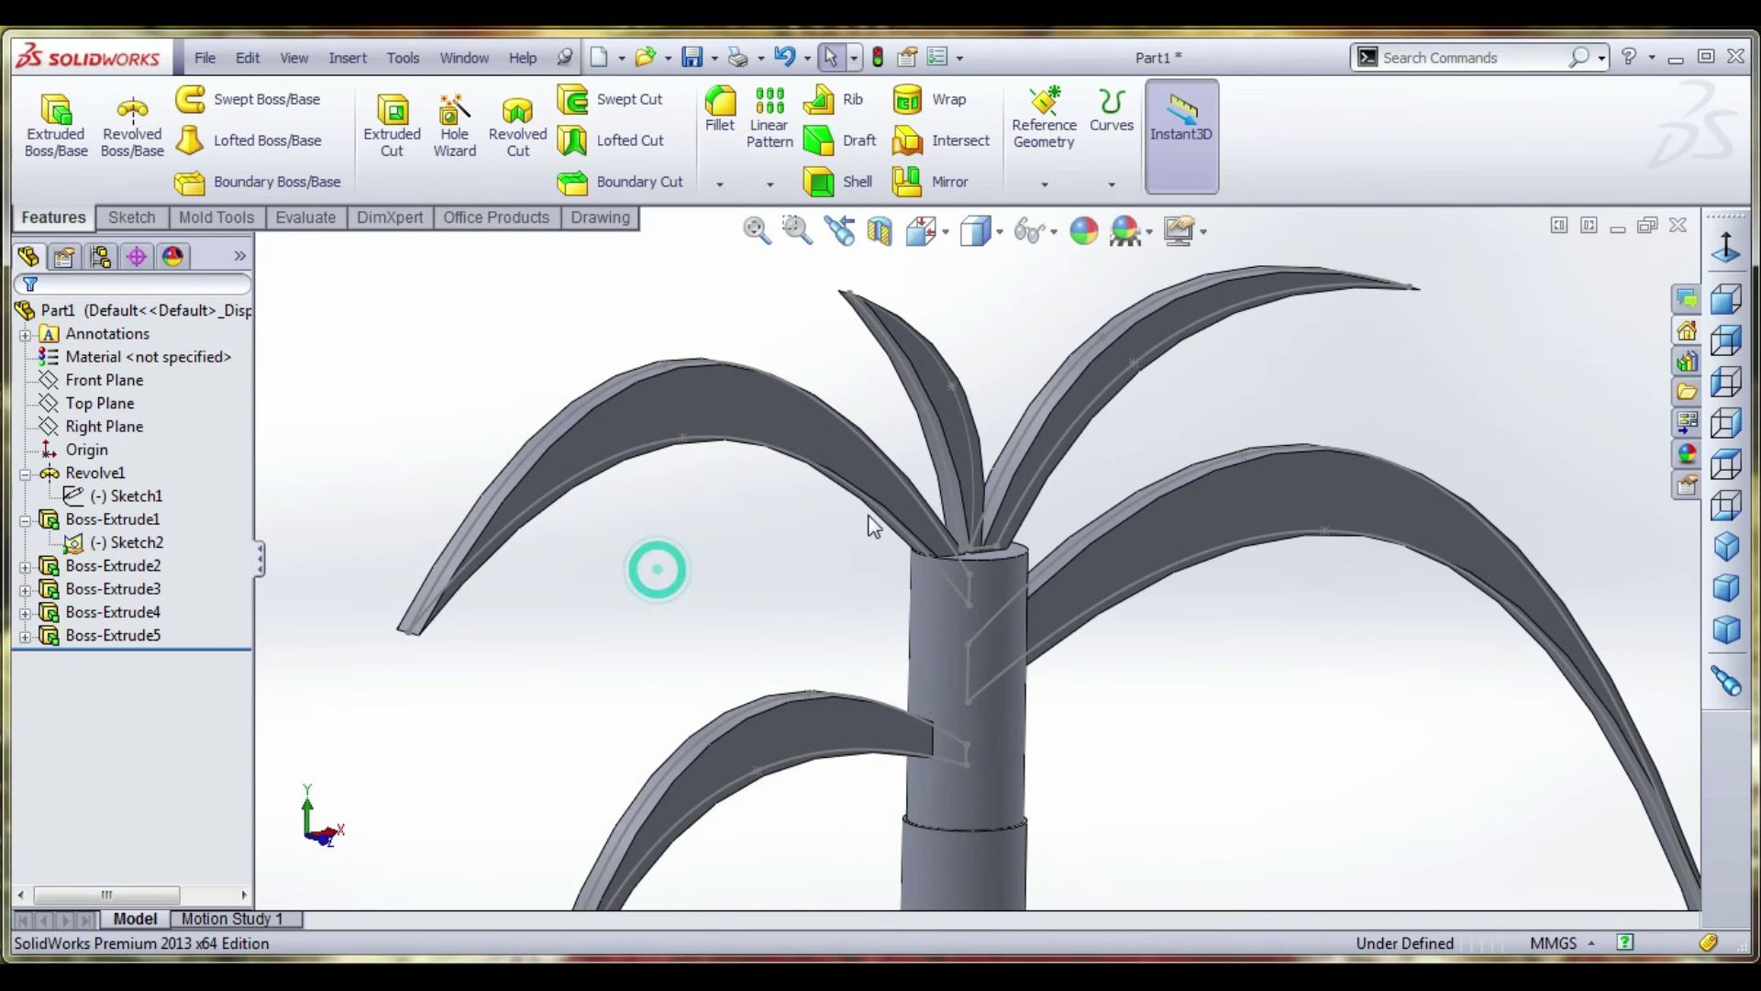
Hide Sketch2 absorbed under the first leaf extrusion
{"action": "scroll", "coordinate": [917, 541], "scroll_direction": "down", "scroll_amount": 6}
{"action": "middle_click_drag", "start_coordinate": [934, 574], "coordinate": [1083, 653]}
{"action": "left_click", "coordinate": [105, 637]}
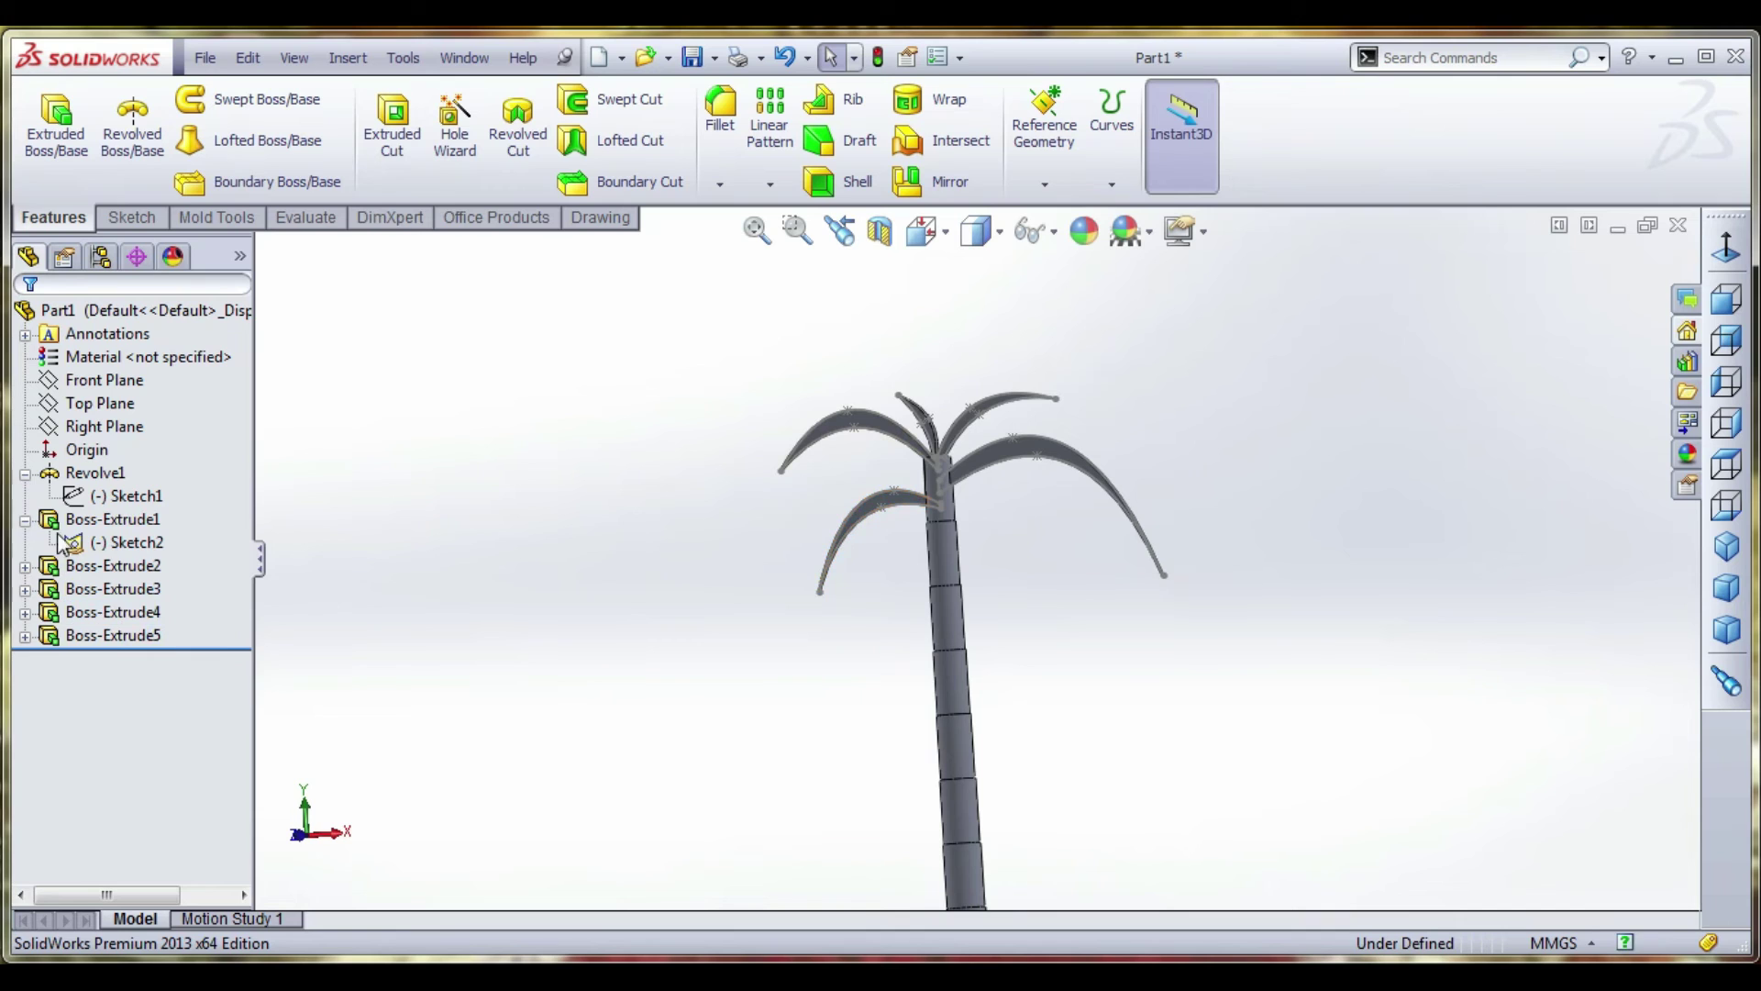
{"action": "left_click", "coordinate": [128, 542]}
{"action": "right_click", "coordinate": [128, 542]}
{"action": "key", "text": "Escape"}
{"action": "left_click", "coordinate": [520, 480]}
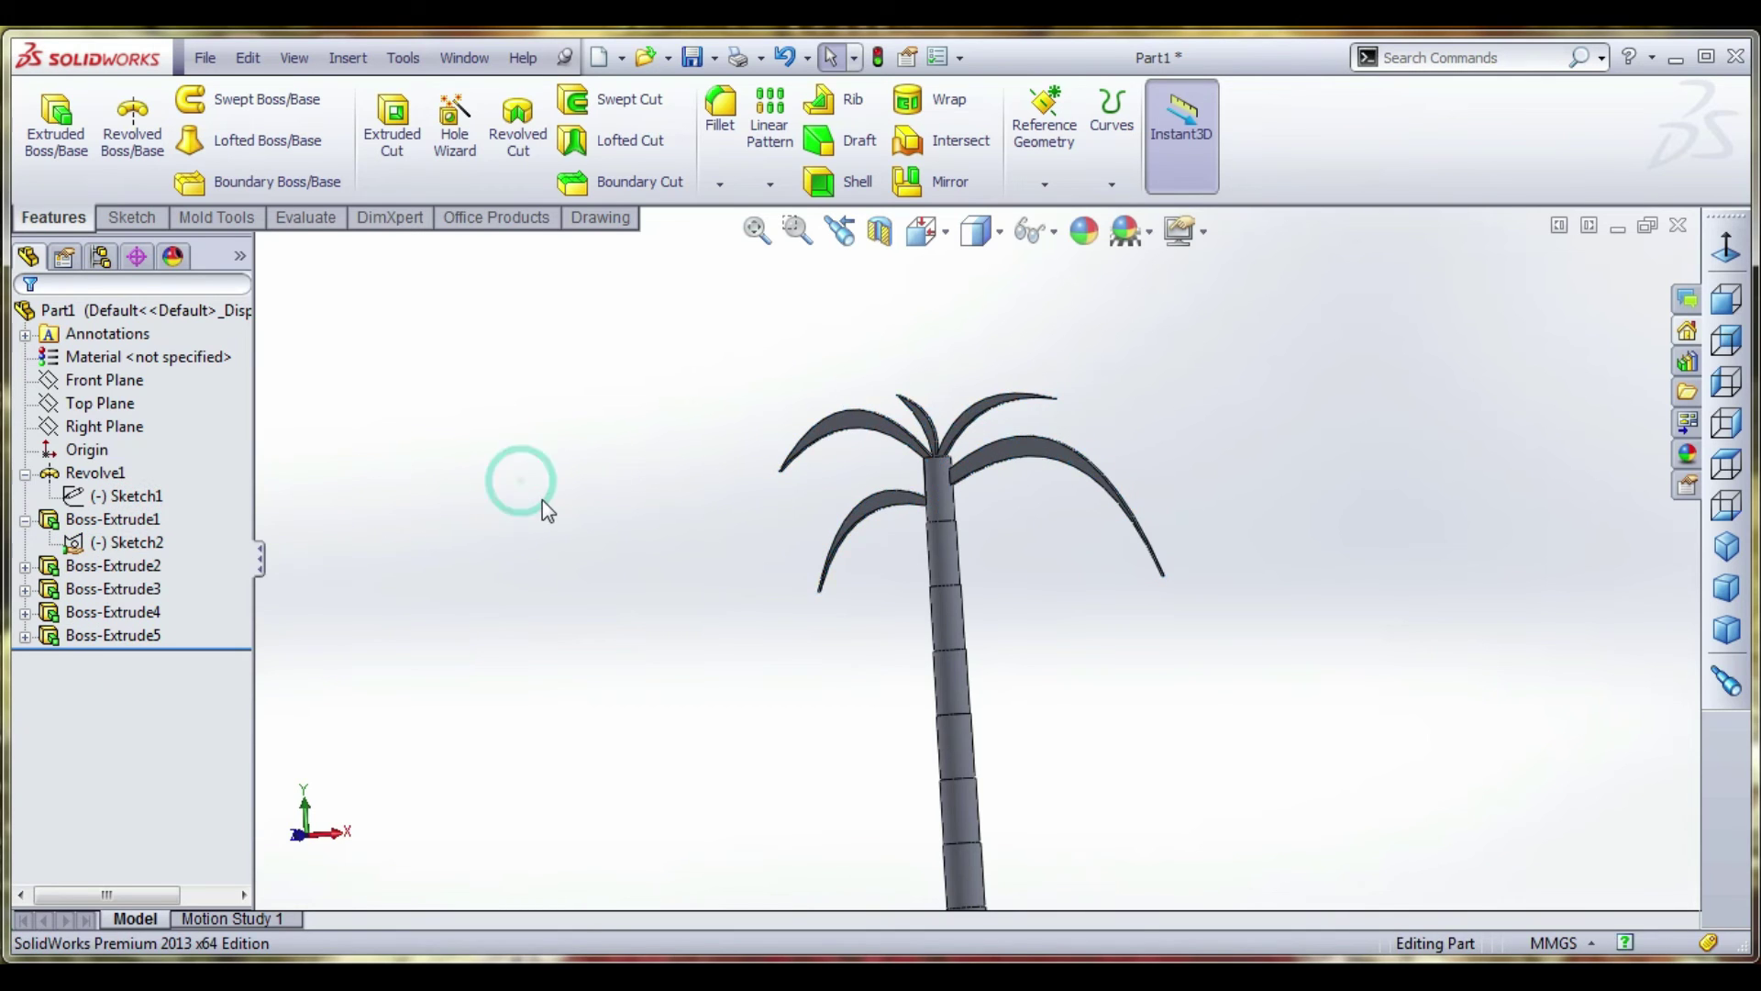
{"action": "scroll", "coordinate": [913, 411], "scroll_direction": "down", "scroll_amount": 5}
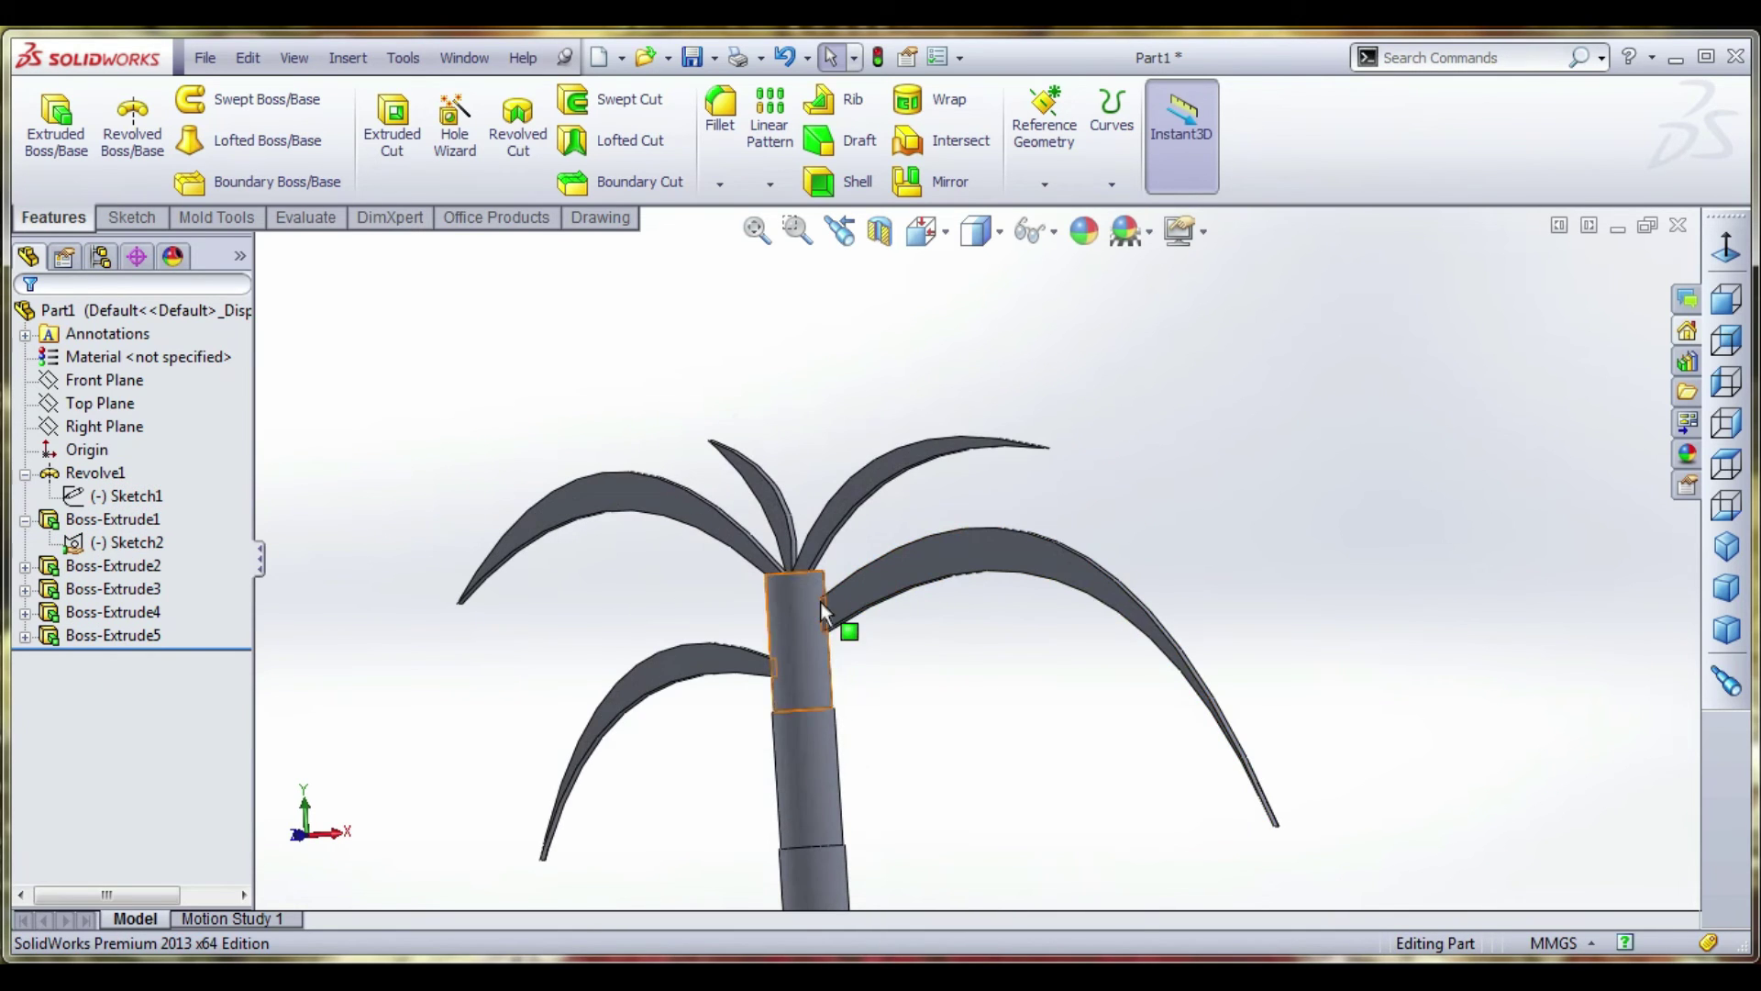
Apply the green thick glass appearance to all five leaf extrusions, Boss-Extrude1 to Boss-Extrude5
{"action": "left_click", "coordinate": [90, 636]}
{"action": "left_click", "coordinate": [88, 611], "text": "ctrl"}
{"action": "left_click", "coordinate": [89, 587], "text": "ctrl"}
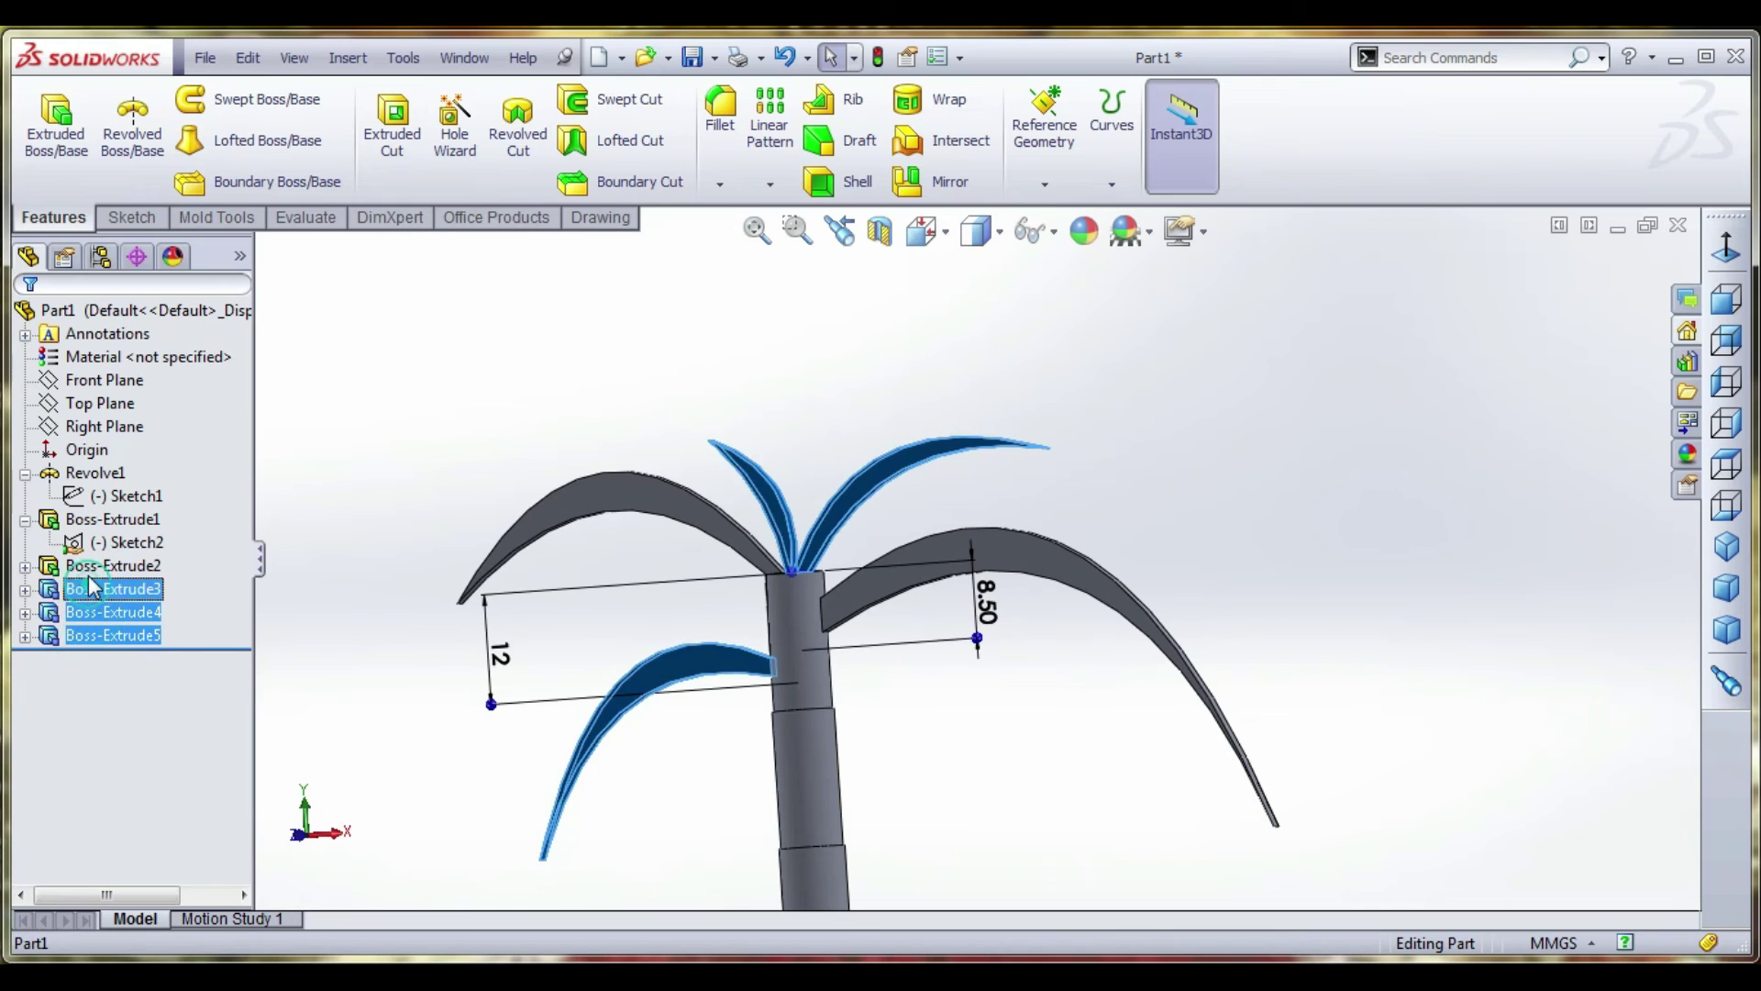
{"action": "left_click", "coordinate": [101, 565], "text": "ctrl"}
{"action": "left_click", "coordinate": [102, 521], "text": "ctrl"}
{"action": "left_click", "coordinate": [1687, 453]}
{"action": "left_click", "coordinate": [1349, 342]}
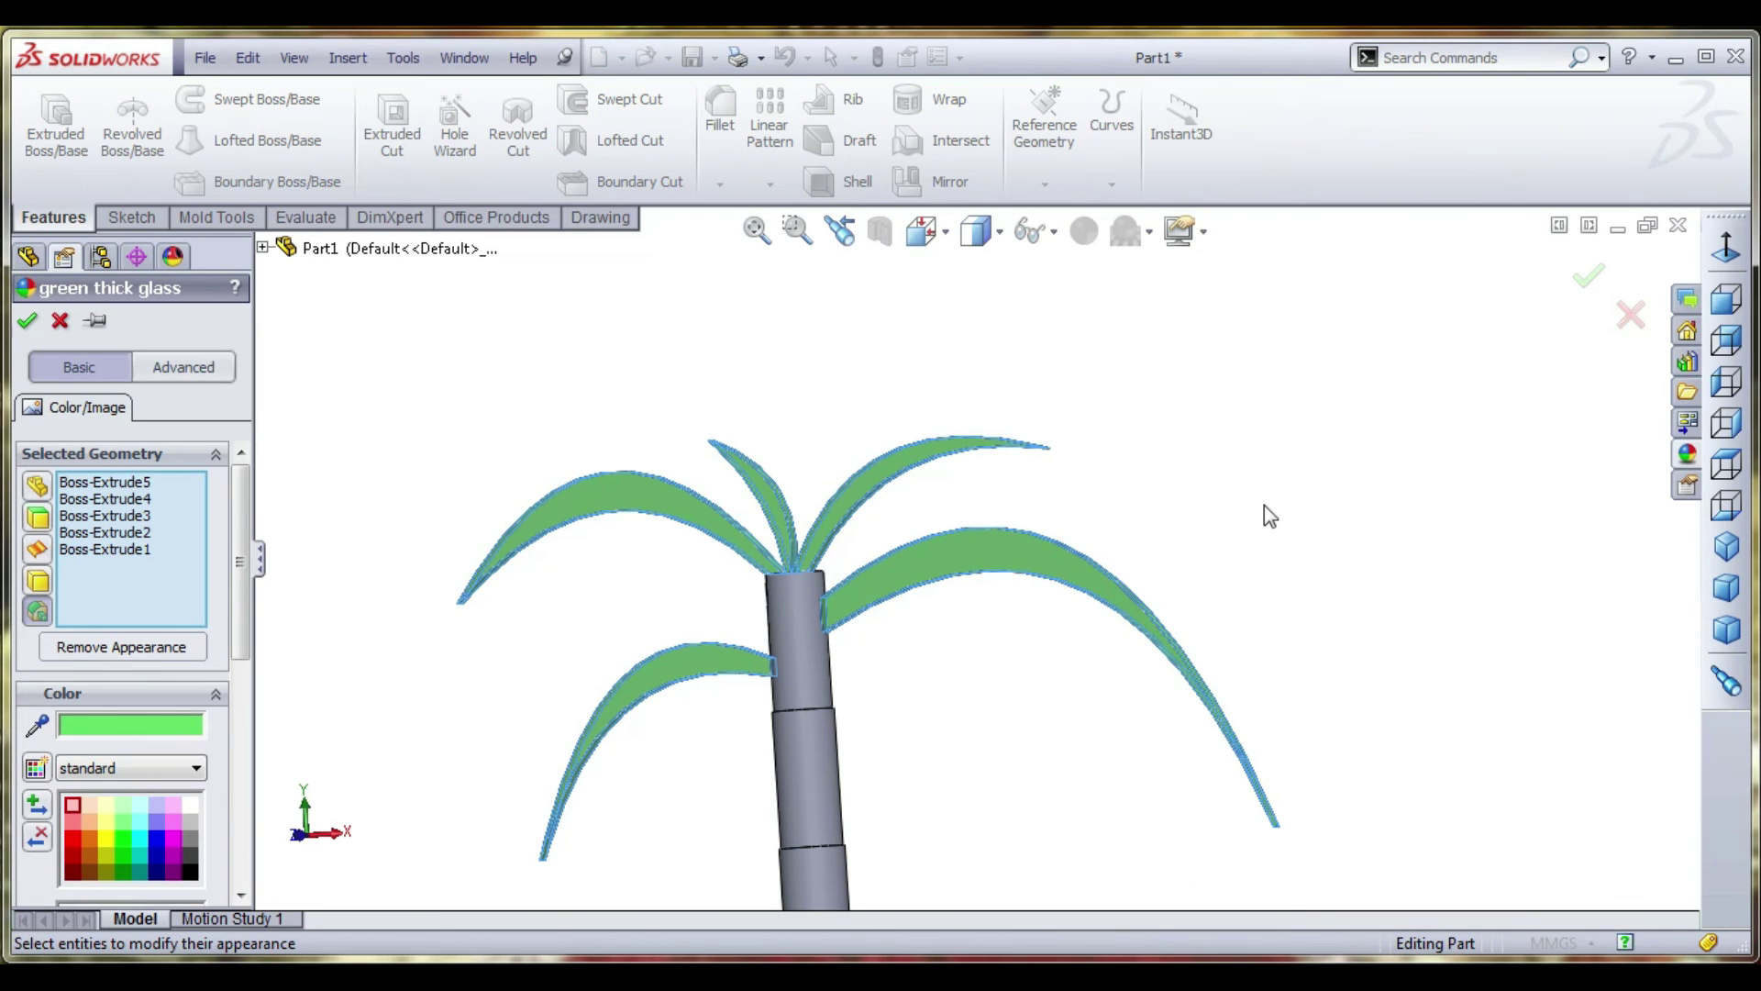
Change the leaves' appearance colour to the dark green of the standard palette and accept it
{"action": "left_click", "coordinate": [124, 855]}
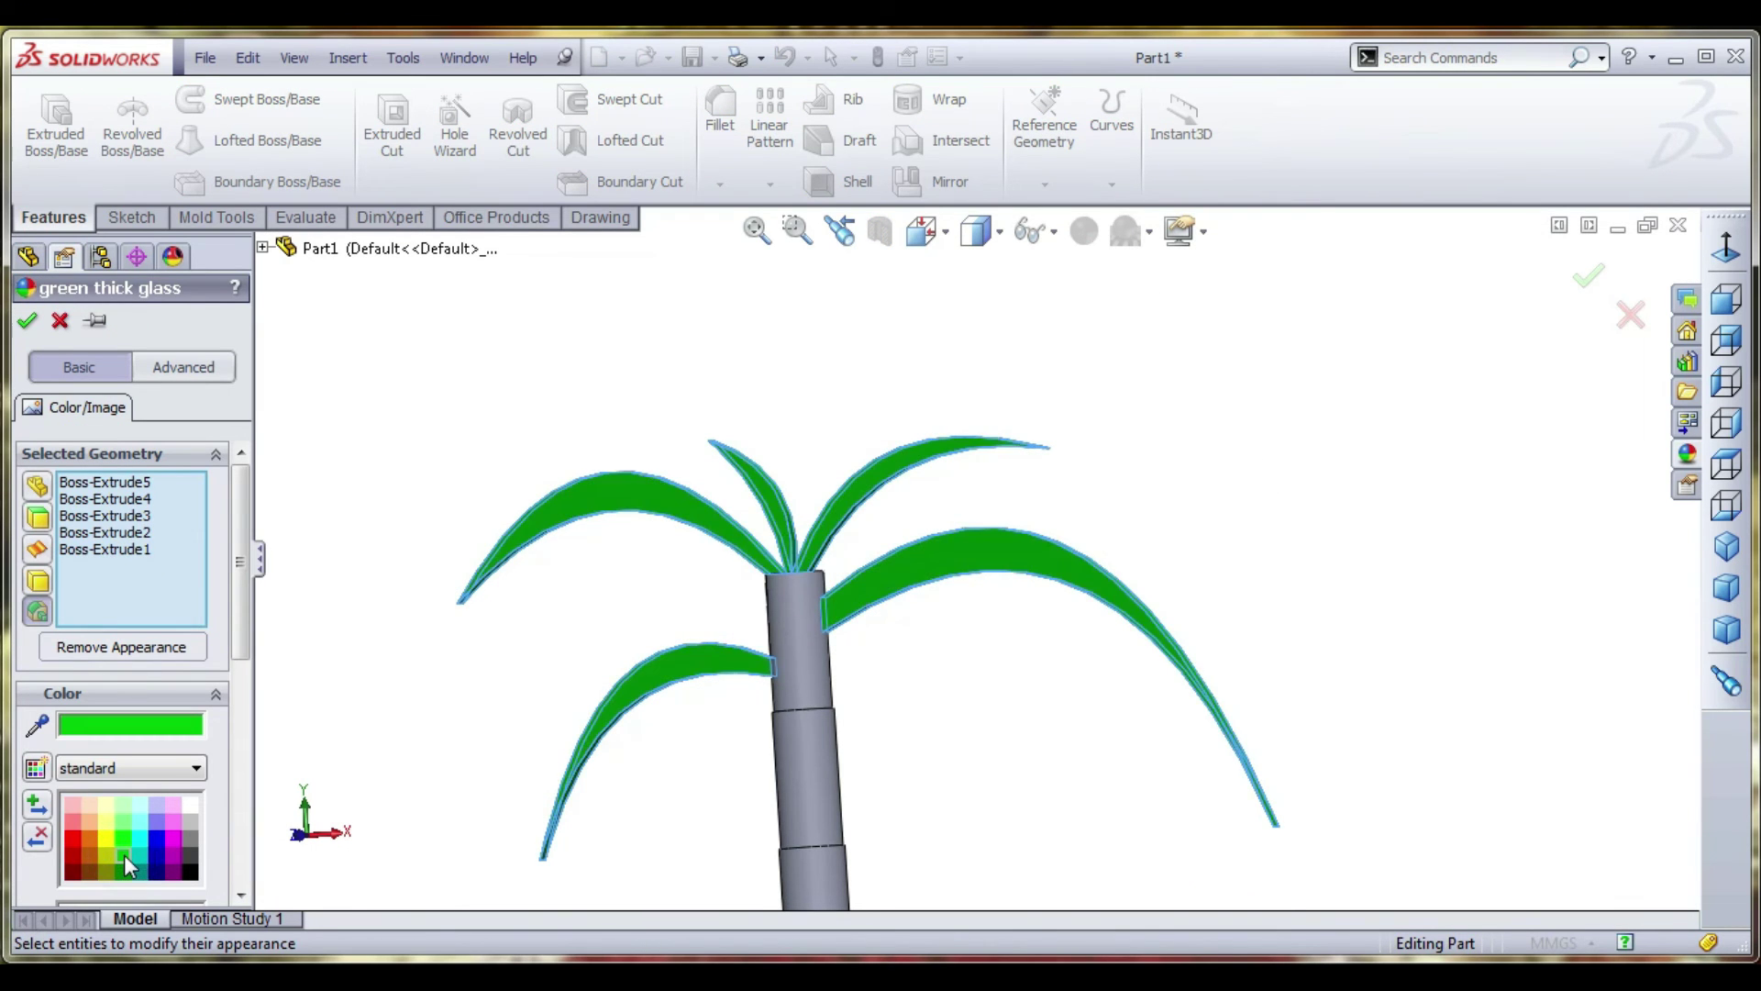
{"action": "left_click", "coordinate": [122, 871]}
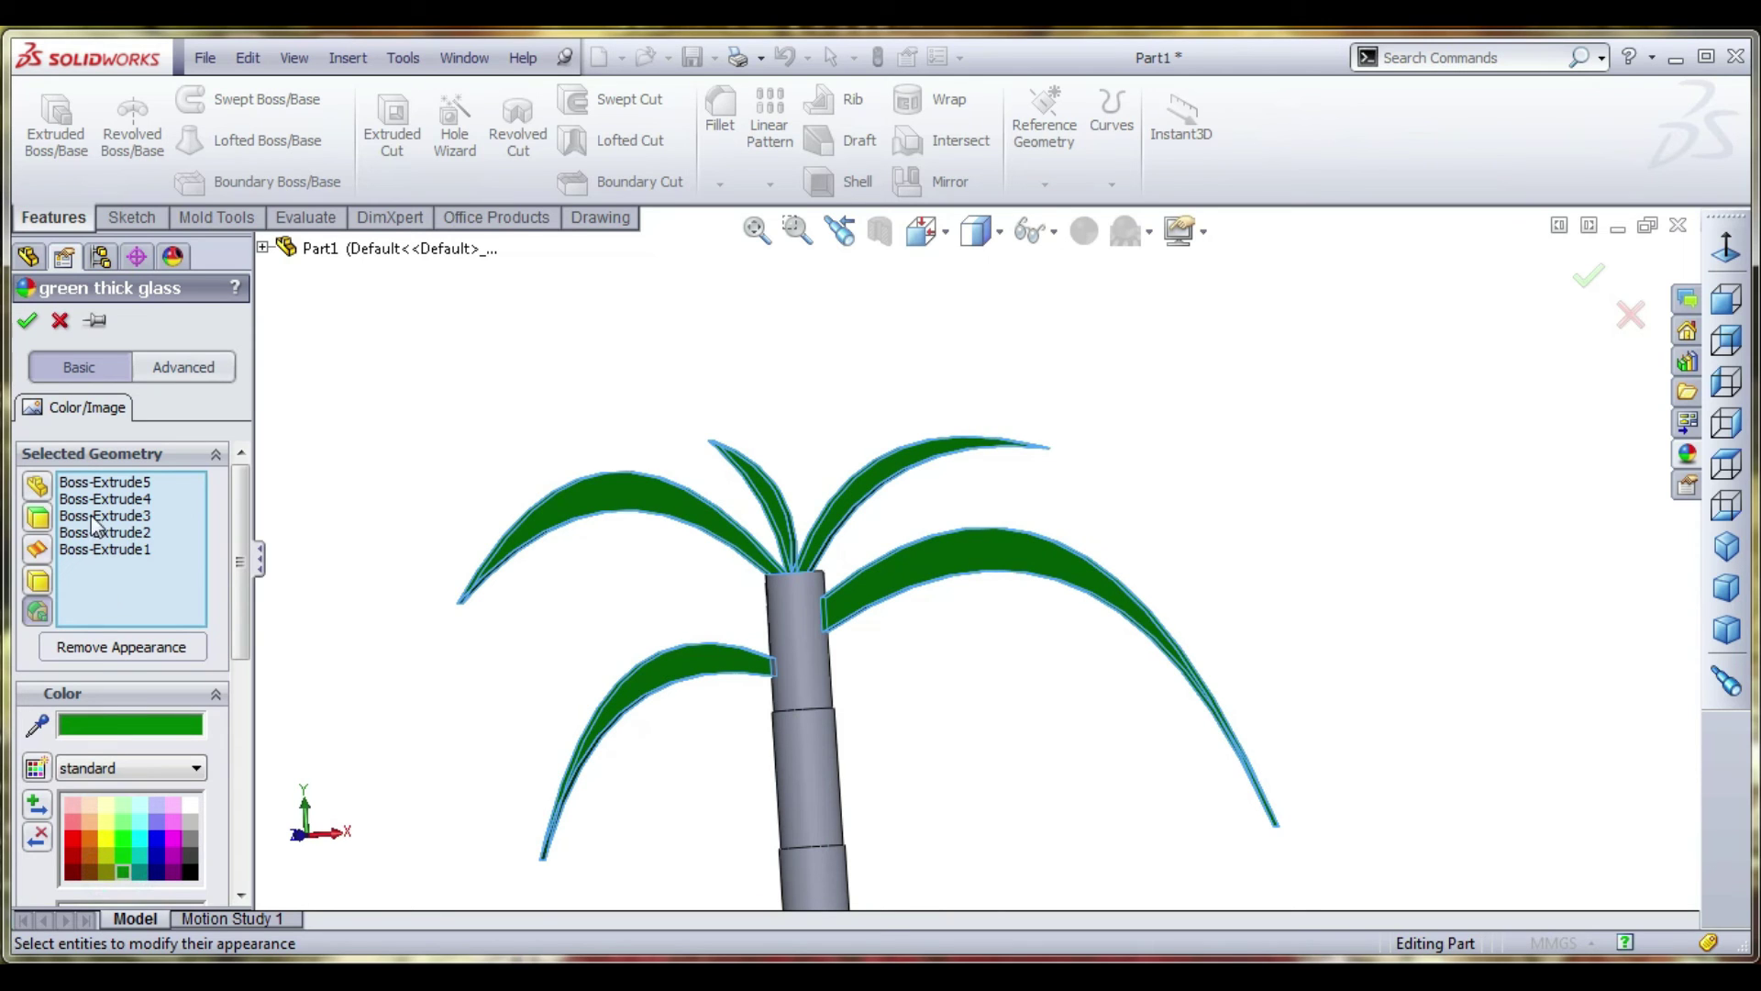
{"action": "left_click", "coordinate": [26, 321]}
Colour the revolved trunk, Revolve1, dark grey from the standard palette
{"action": "scroll", "coordinate": [1015, 465], "scroll_direction": "down", "scroll_amount": 2}
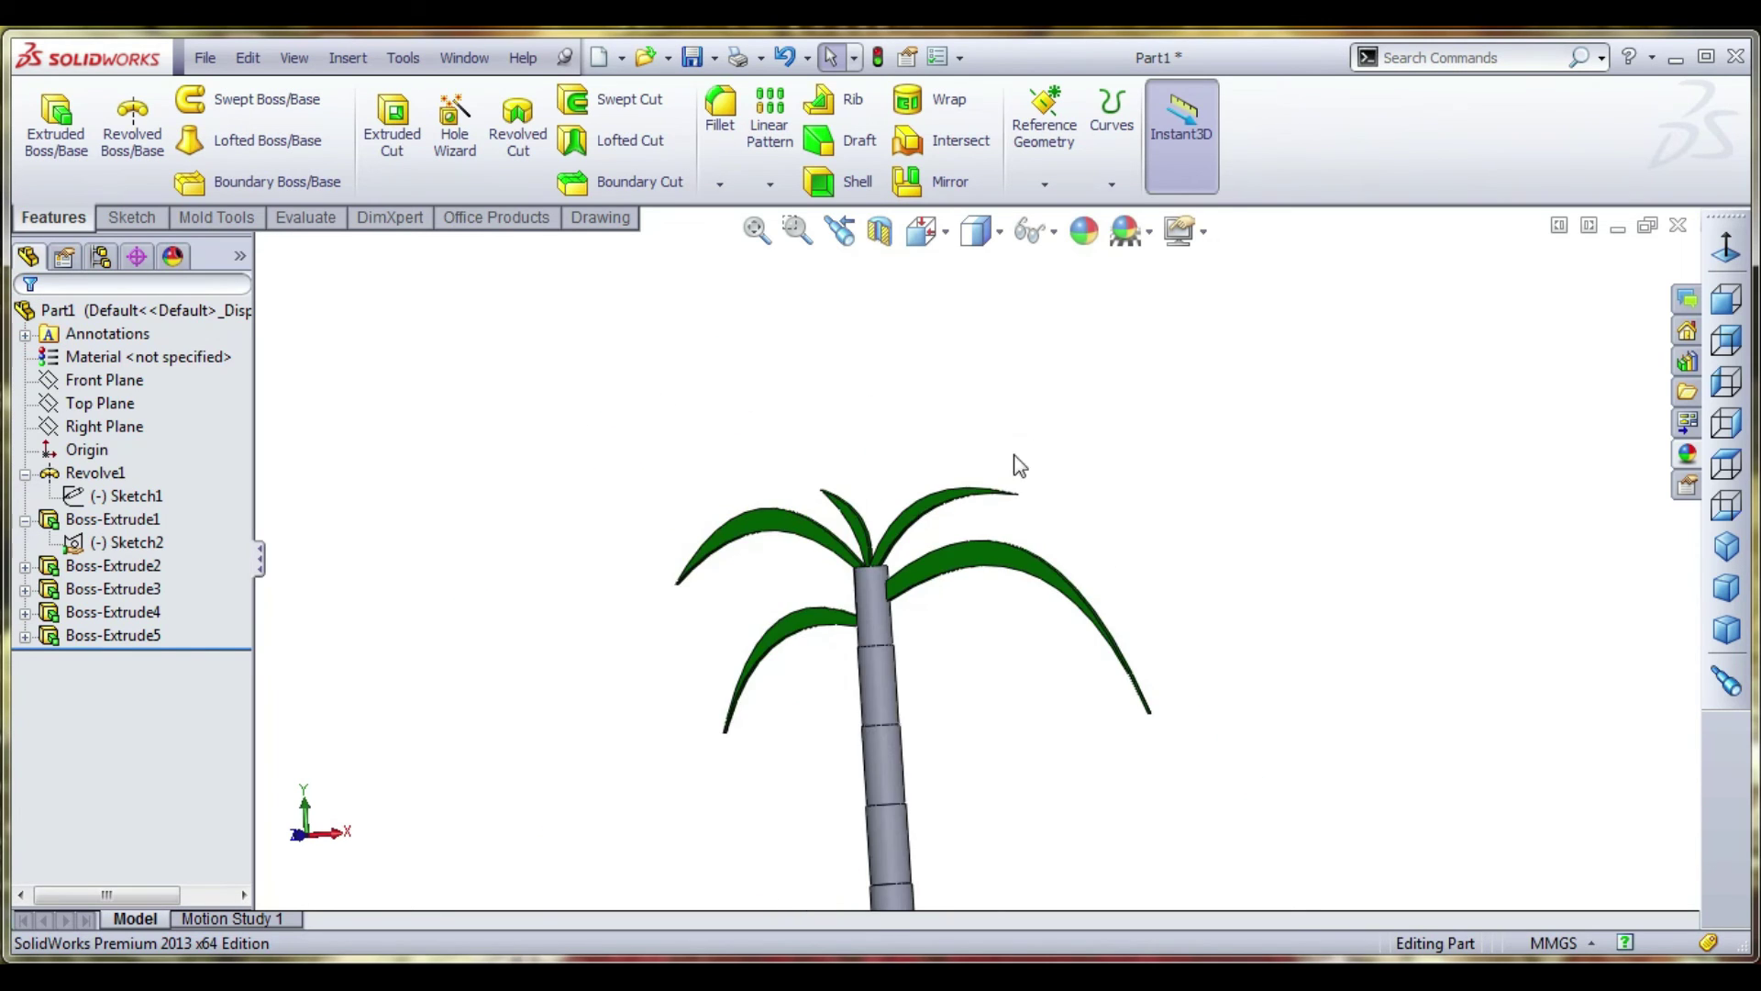
{"action": "scroll", "coordinate": [910, 609], "scroll_direction": "up", "scroll_amount": 4}
{"action": "scroll", "coordinate": [912, 608], "scroll_direction": "down", "scroll_amount": 3}
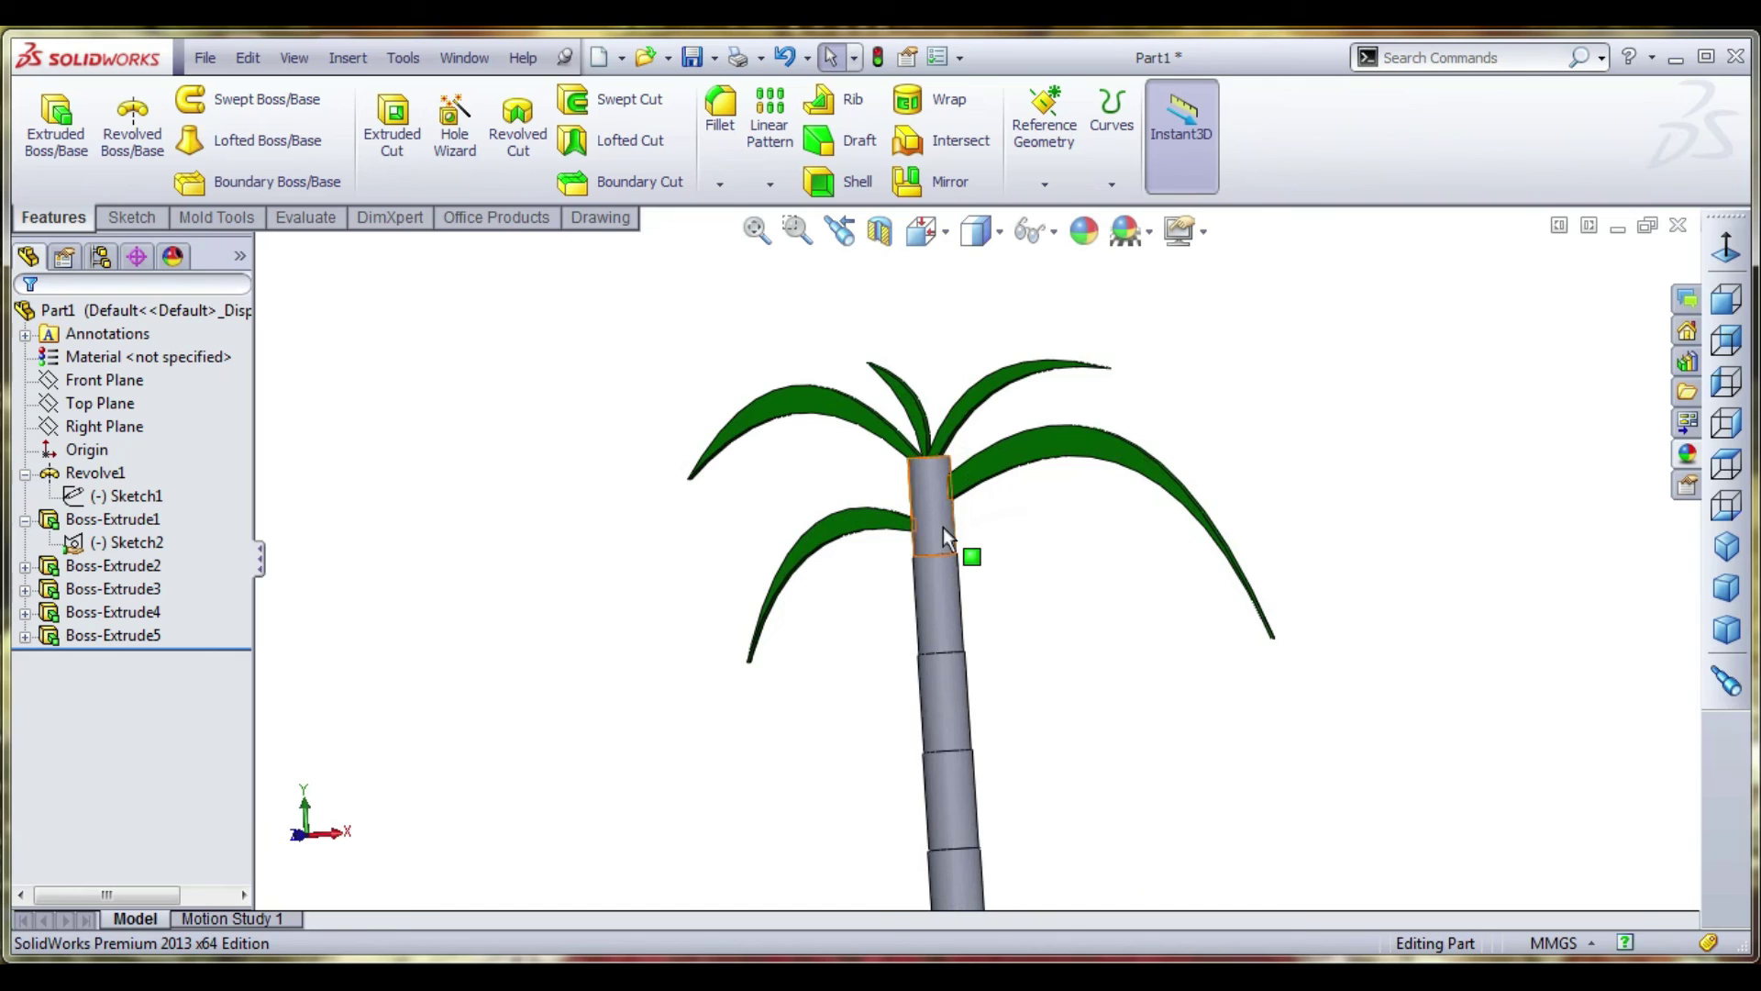
{"action": "left_click", "coordinate": [94, 472]}
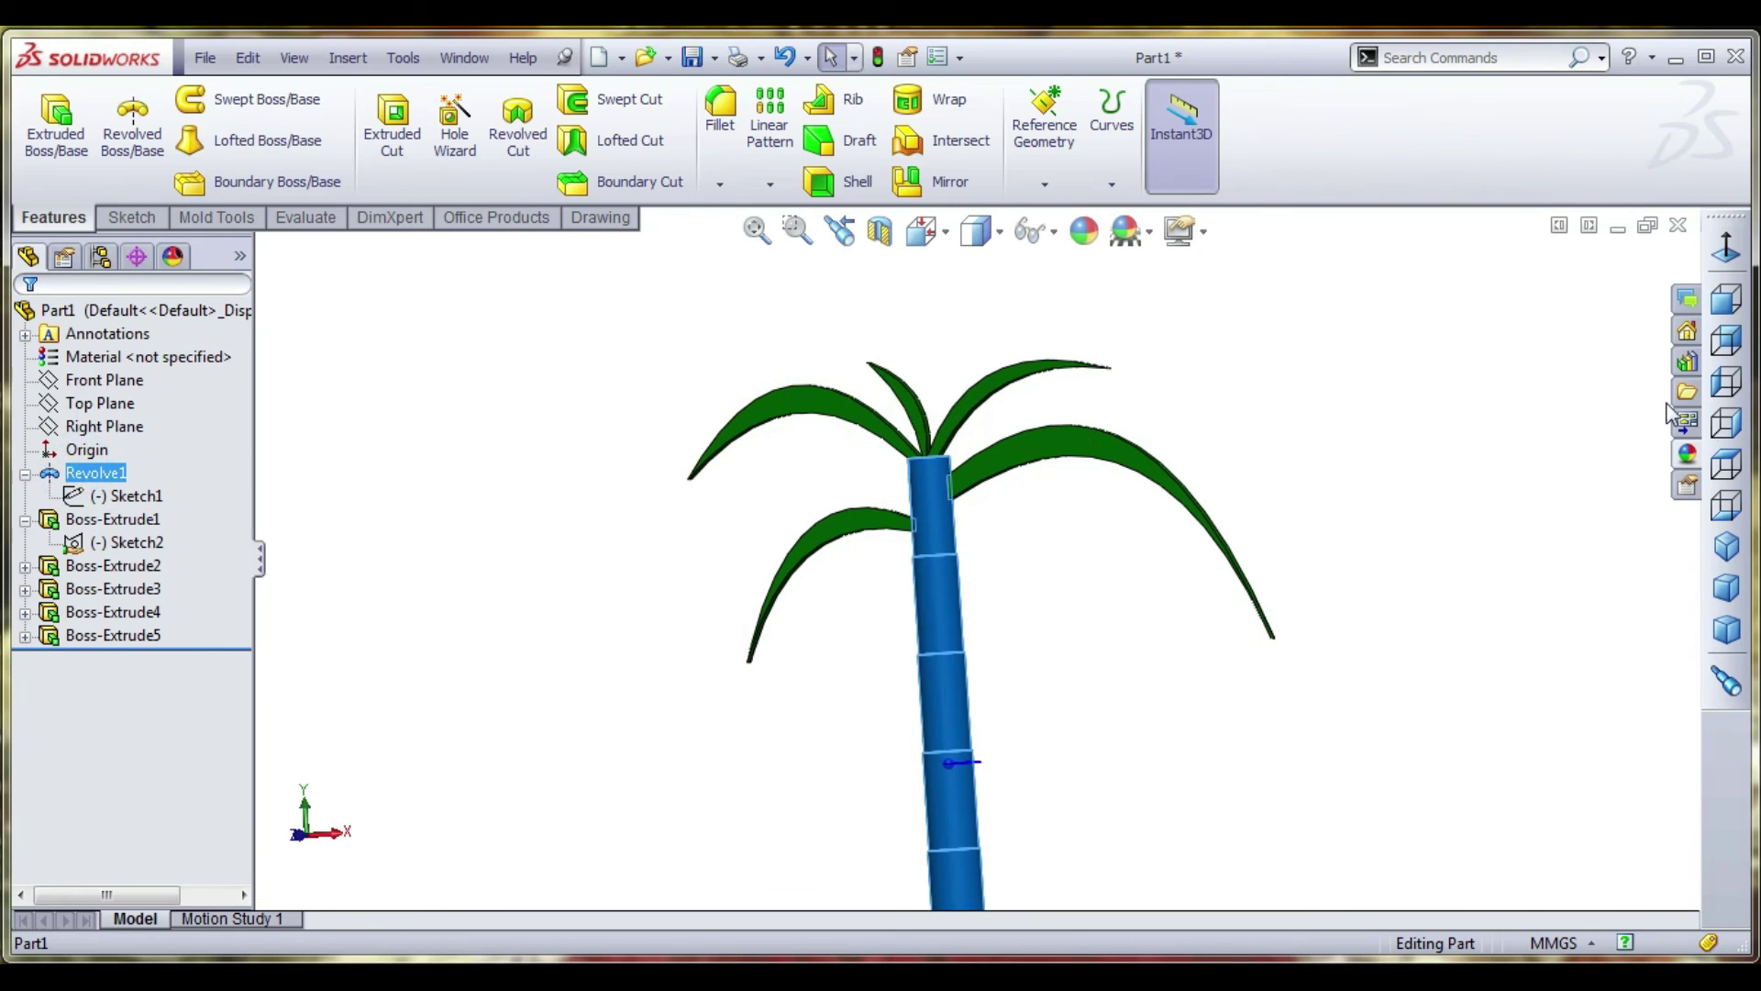
{"action": "left_click", "coordinate": [1686, 454]}
{"action": "left_click", "coordinate": [1083, 231]}
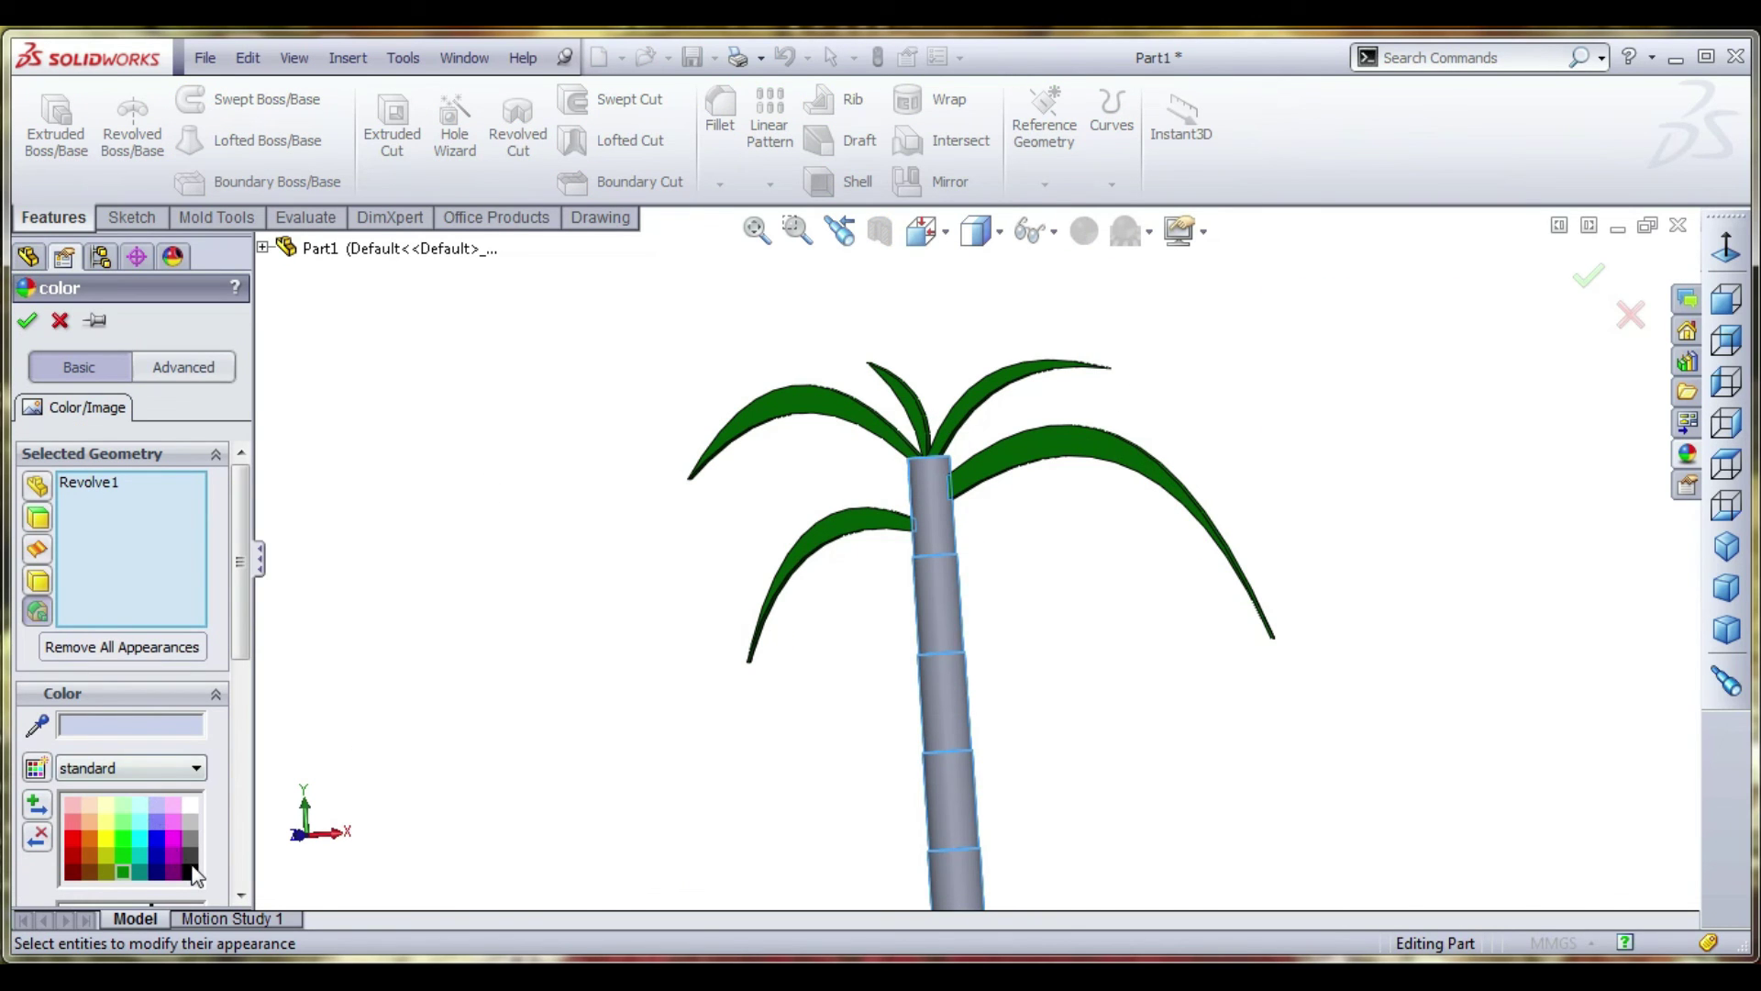
{"action": "left_click", "coordinate": [189, 859]}
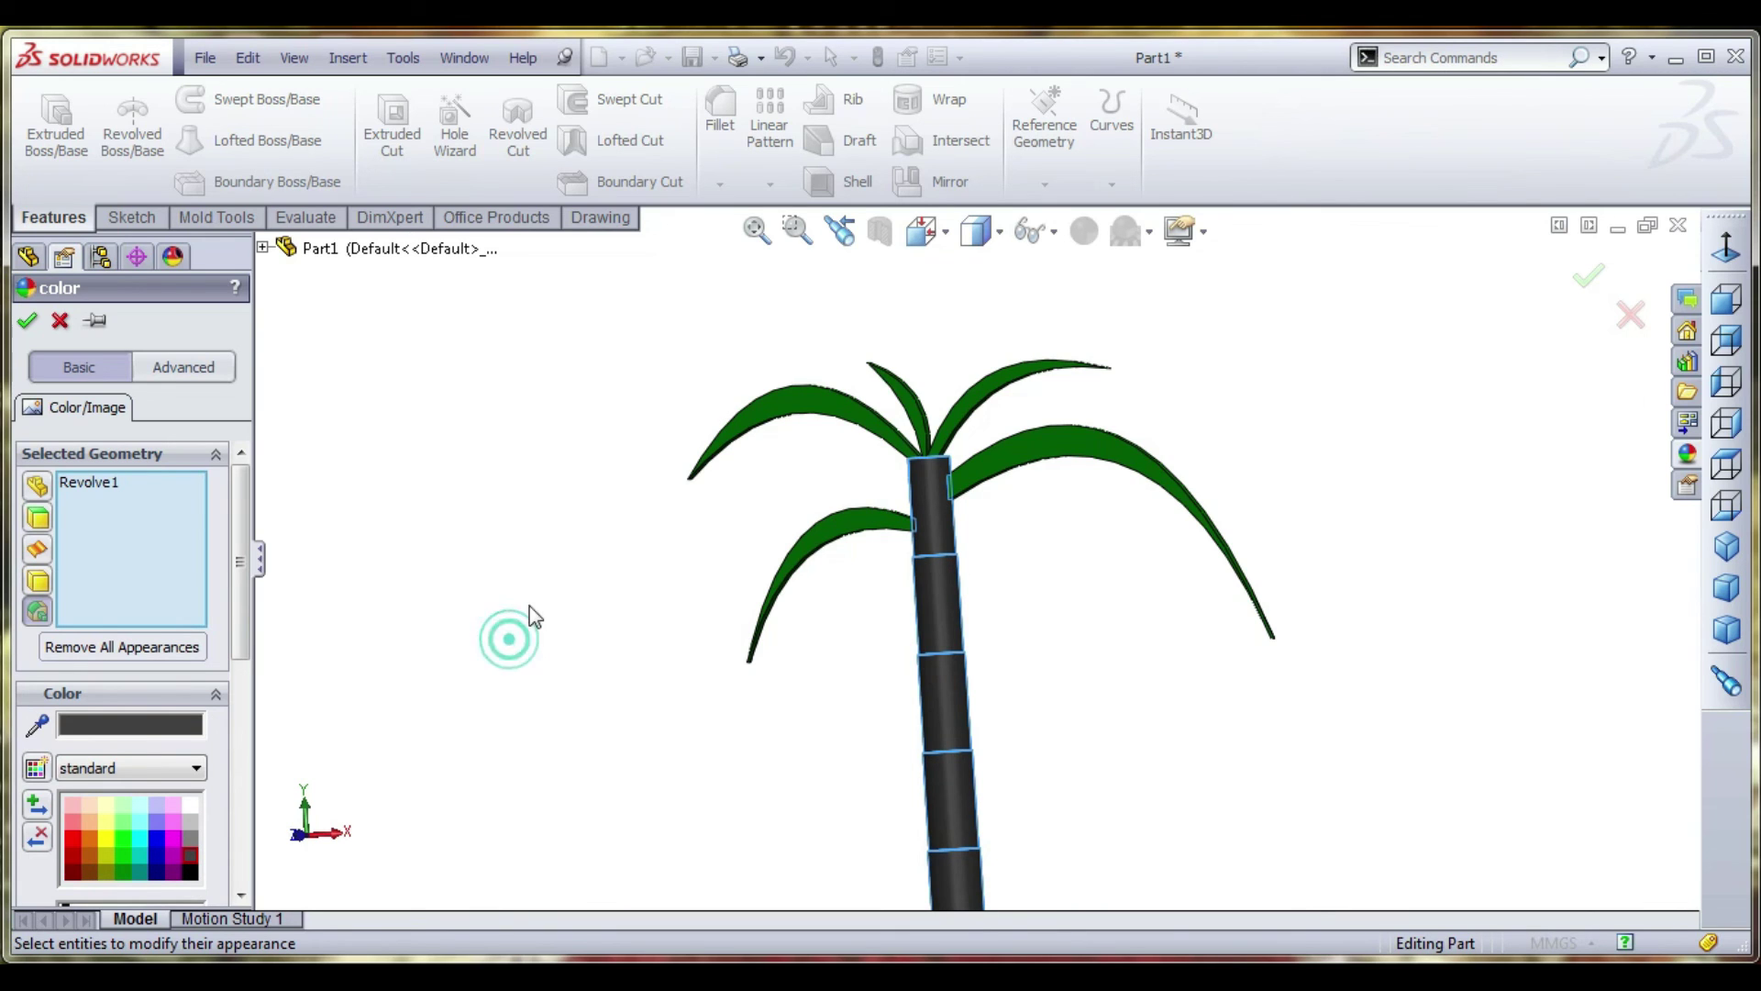
{"action": "key", "text": "z"}
{"action": "left_click", "coordinate": [27, 320]}
{"action": "left_click", "coordinate": [503, 341]}
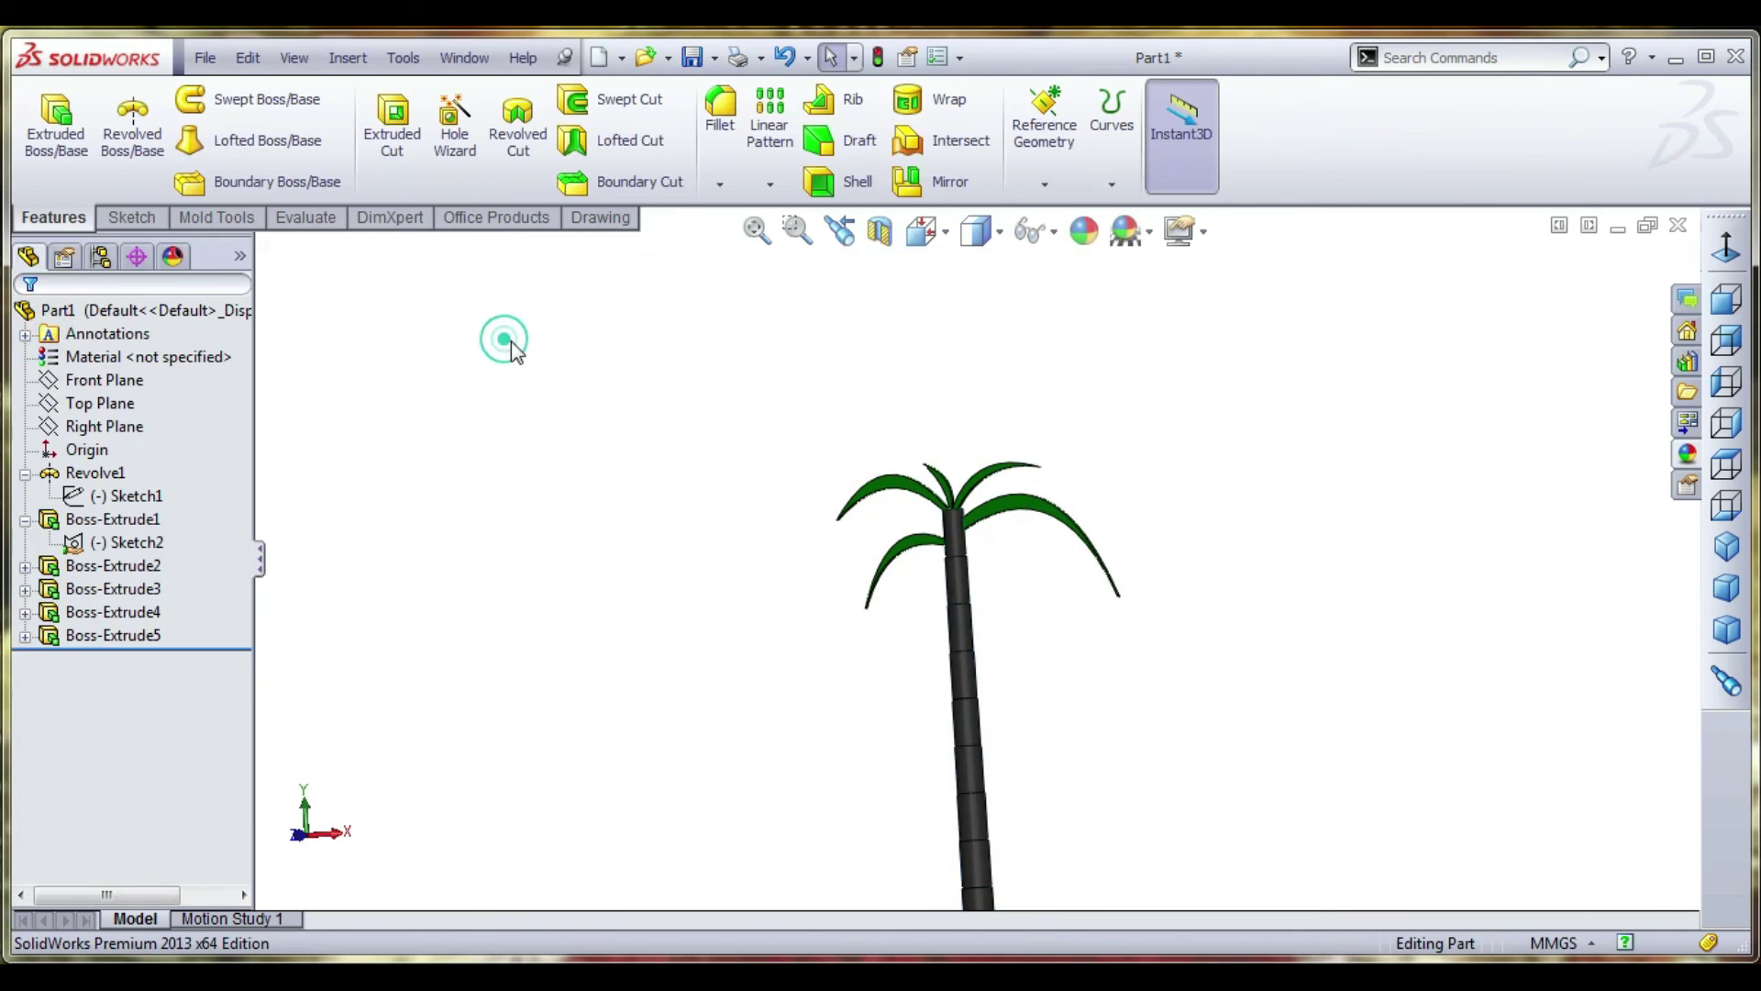
Start saving the finished palm tree part
{"action": "scroll", "coordinate": [1104, 660], "scroll_direction": "up", "scroll_amount": 2}
{"action": "scroll", "coordinate": [927, 570], "scroll_direction": "down", "scroll_amount": 3}
{"action": "scroll", "coordinate": [581, 506], "scroll_direction": "up", "scroll_amount": 1}
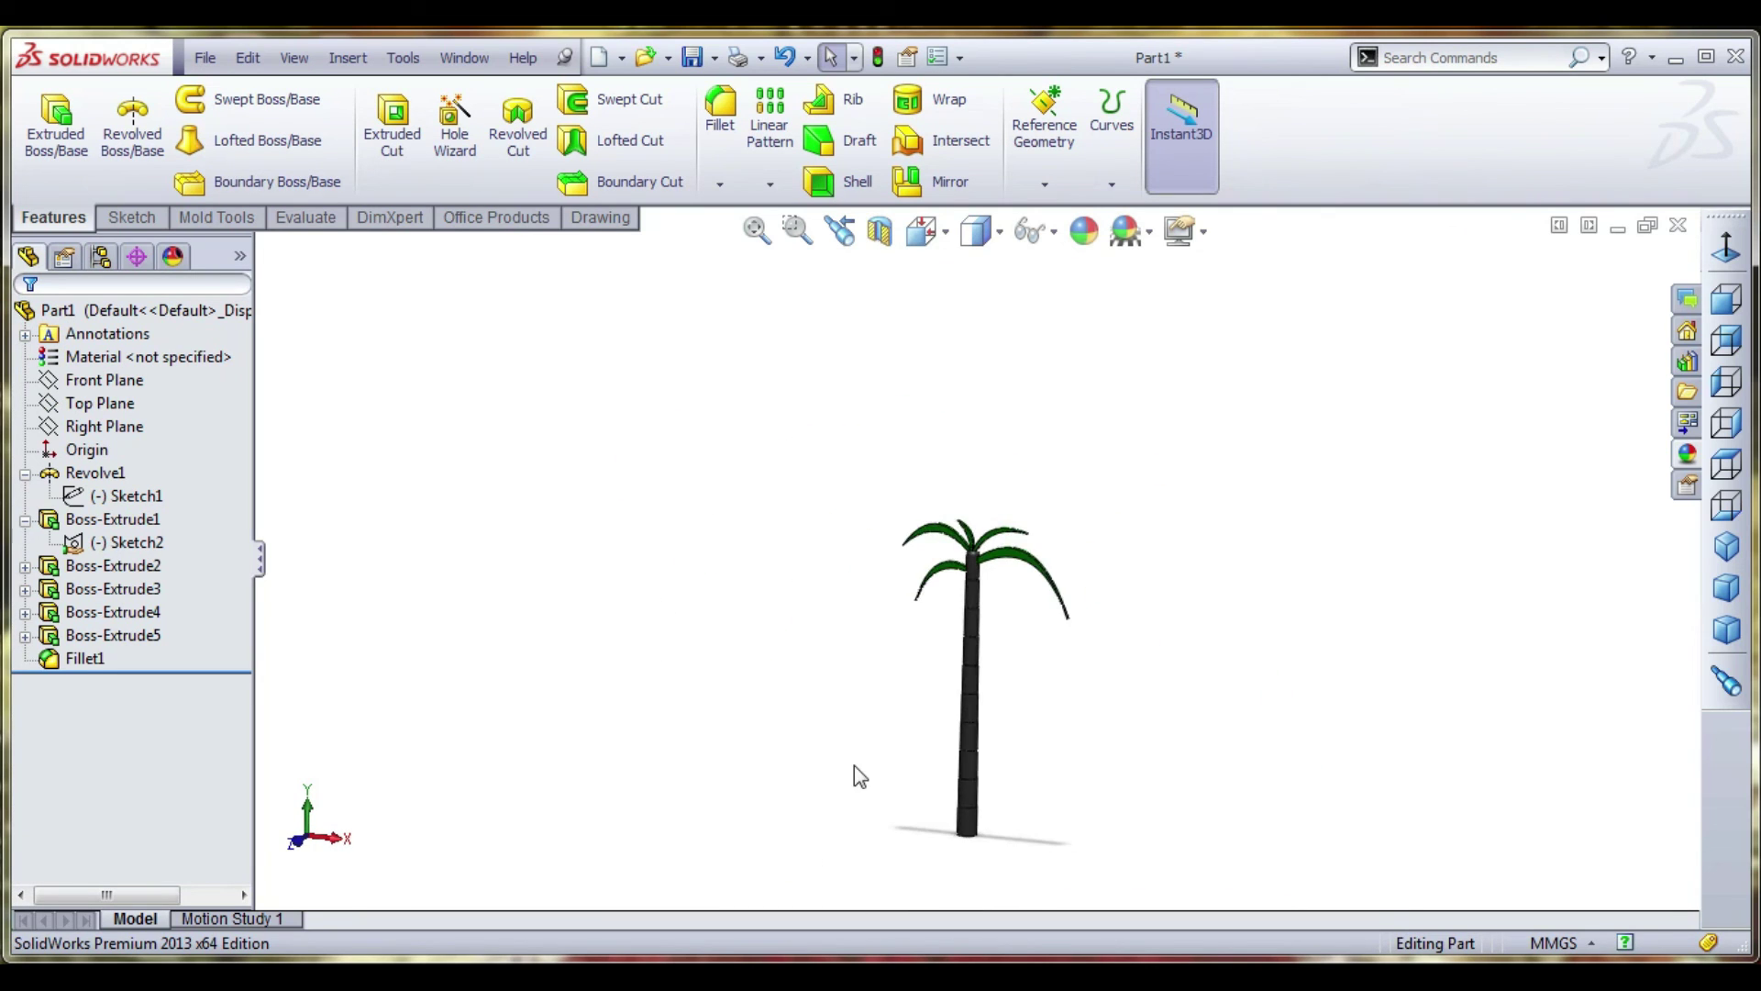
{"action": "middle_click_drag", "start_coordinate": [857, 774], "coordinate": [1150, 432]}
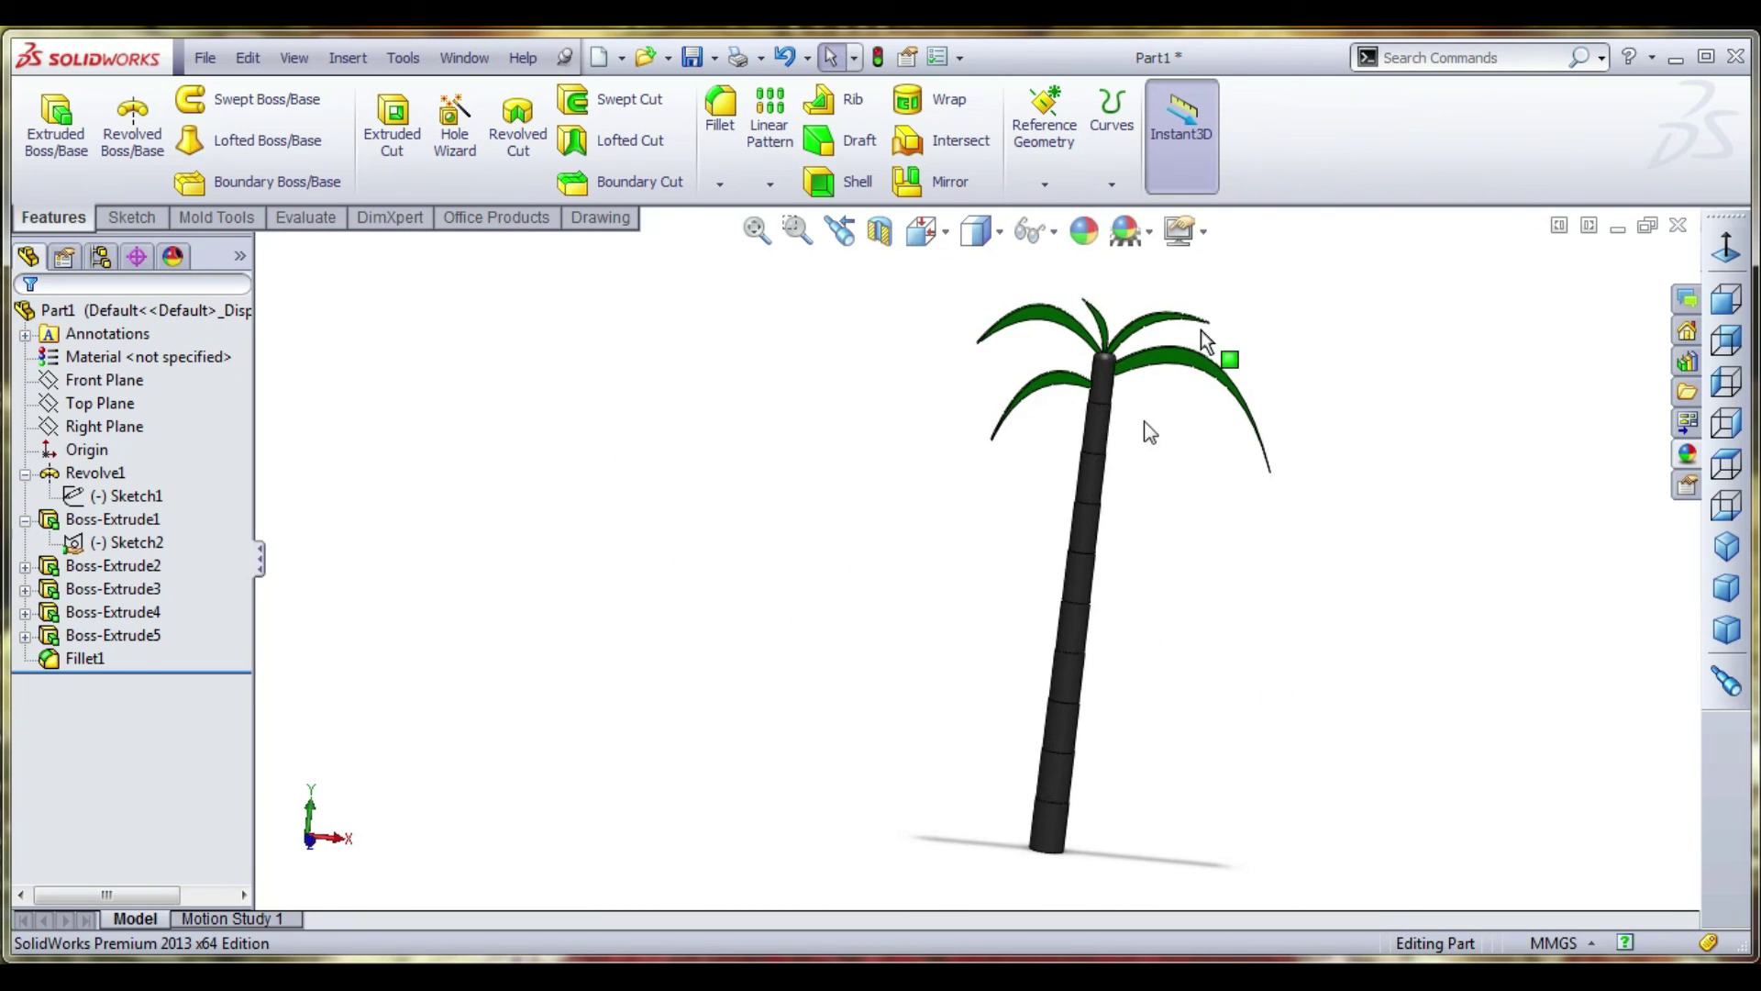
{"action": "left_click", "coordinate": [692, 62]}
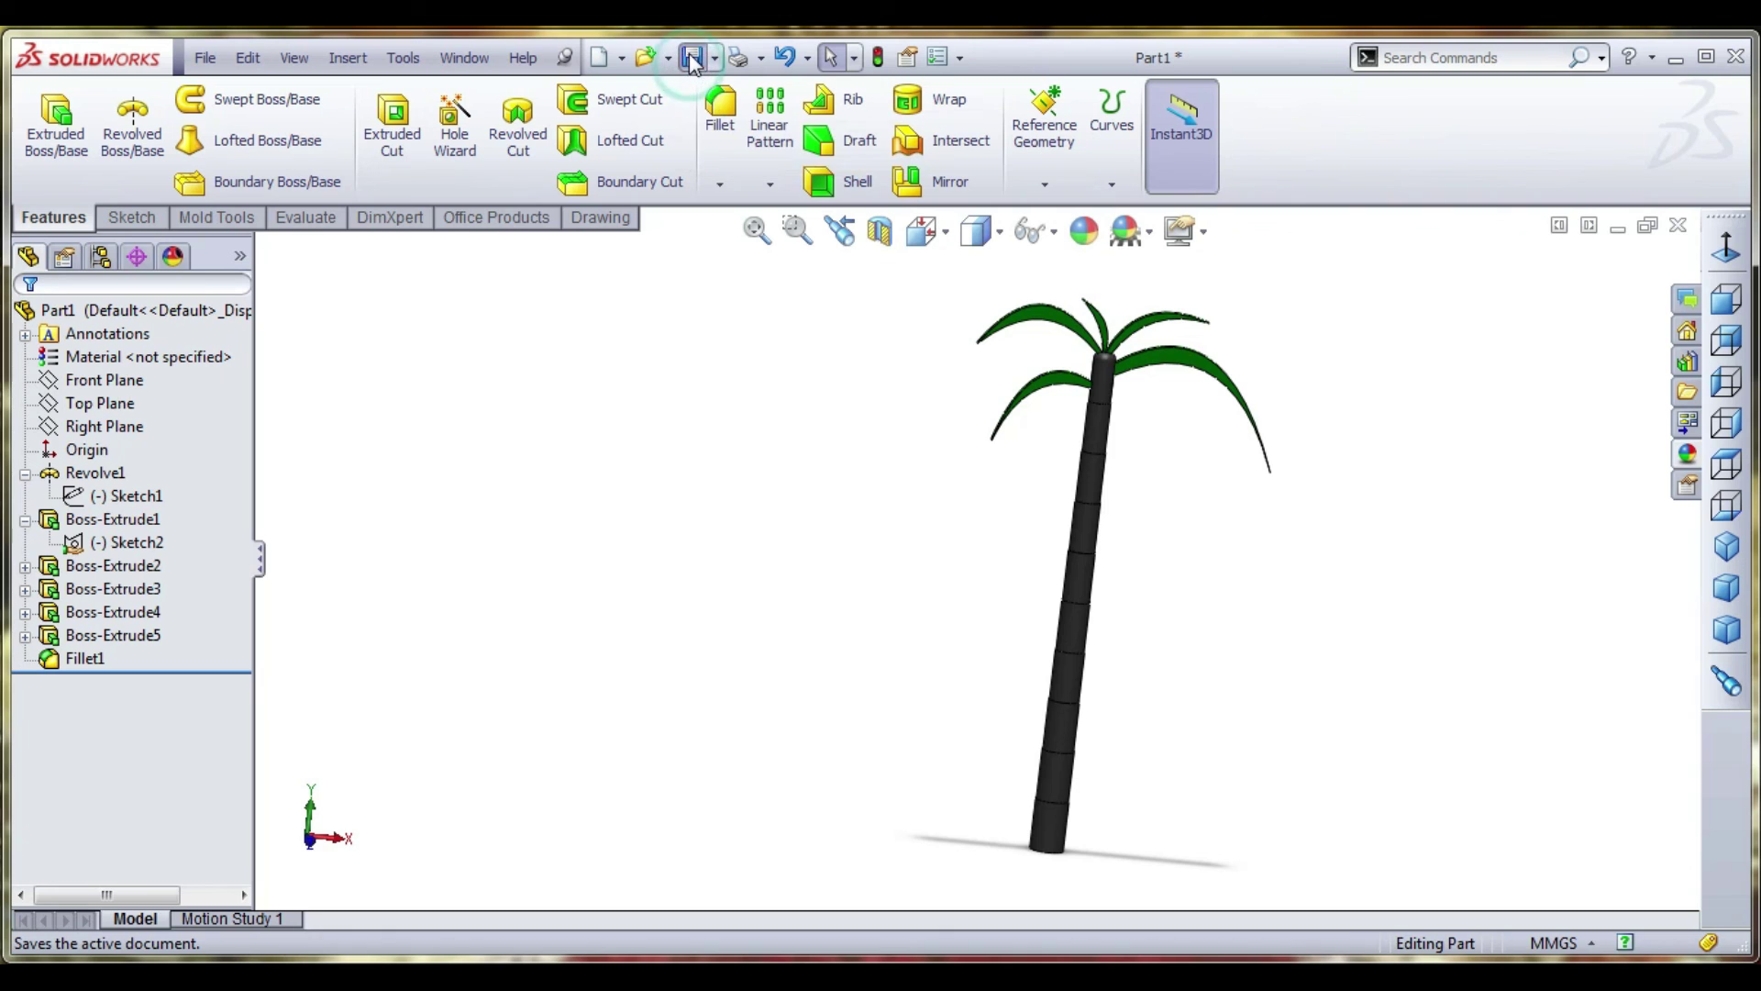